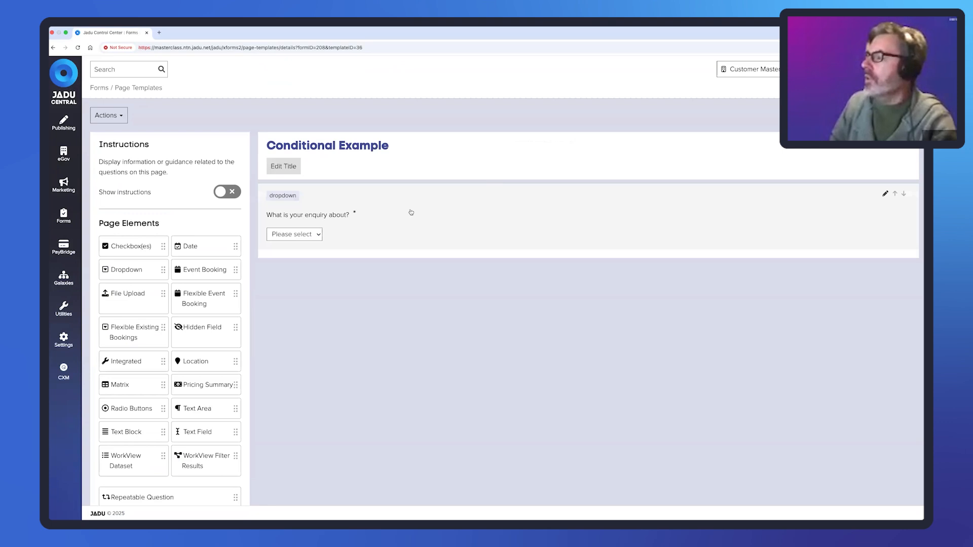
- Open the Conditional Example template from the Page Templates list and pick Section from Page Elements
click(411, 212)
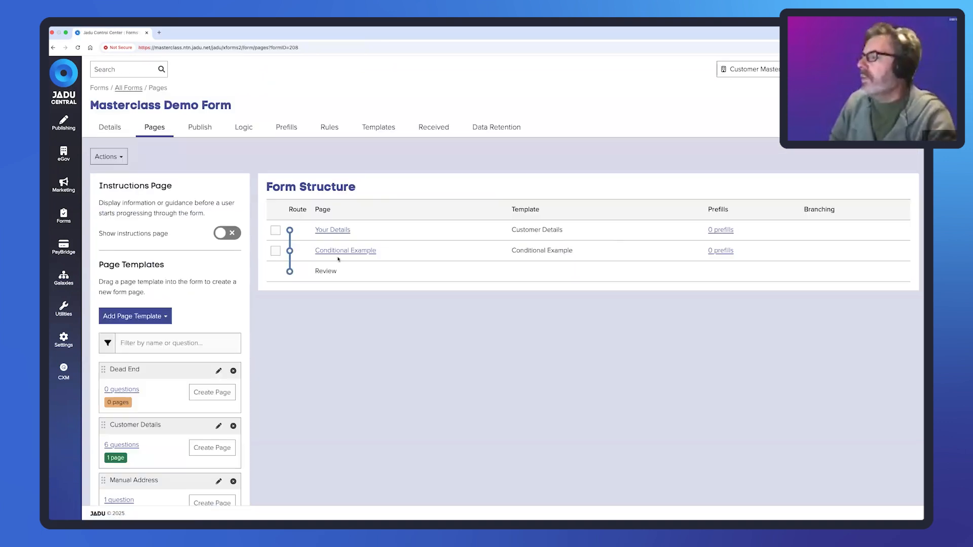
scroll(188, 406, down, 3)
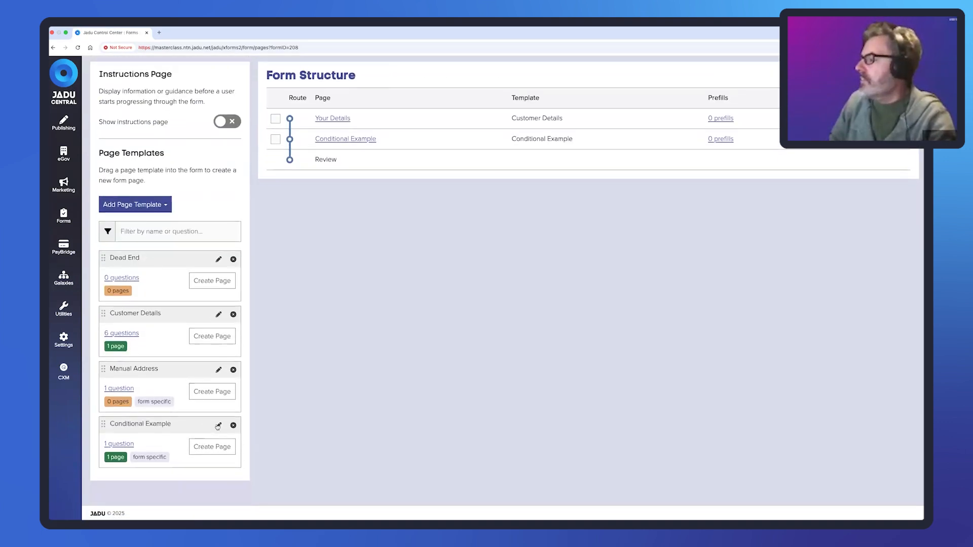
click(219, 426)
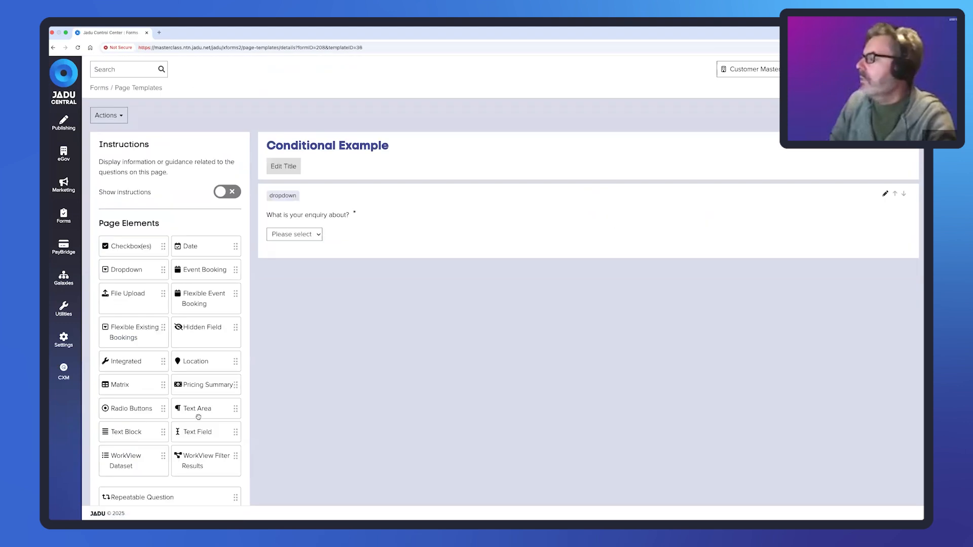
scroll(187, 441, down, 2)
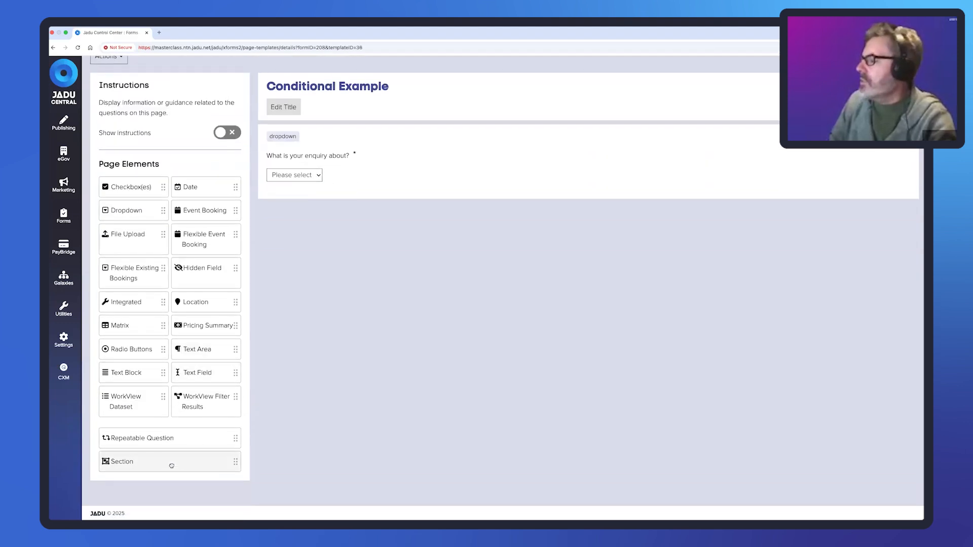
click(172, 466)
scroll(127, 477, down, 1)
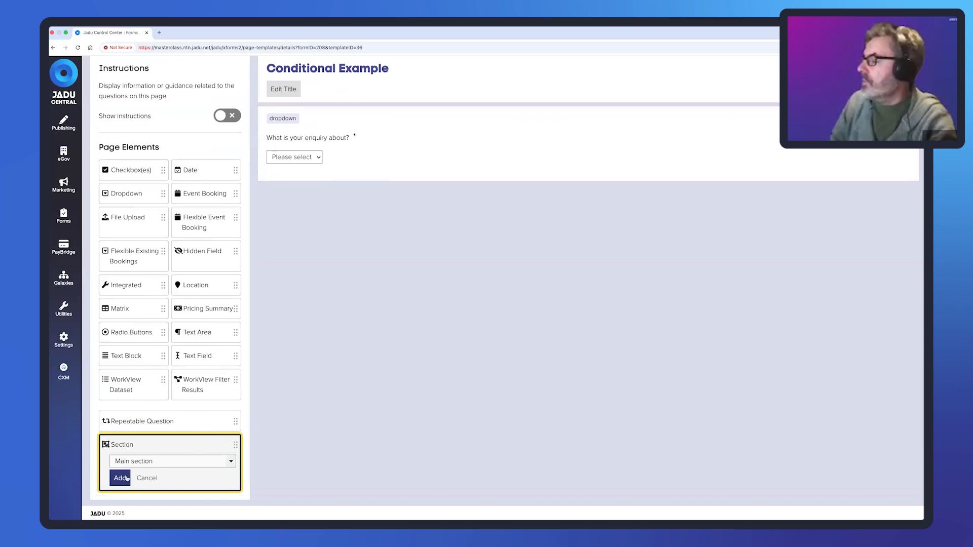
- Add a section titled 'Thing A' to the main section and set it to show conditionally
click(121, 478)
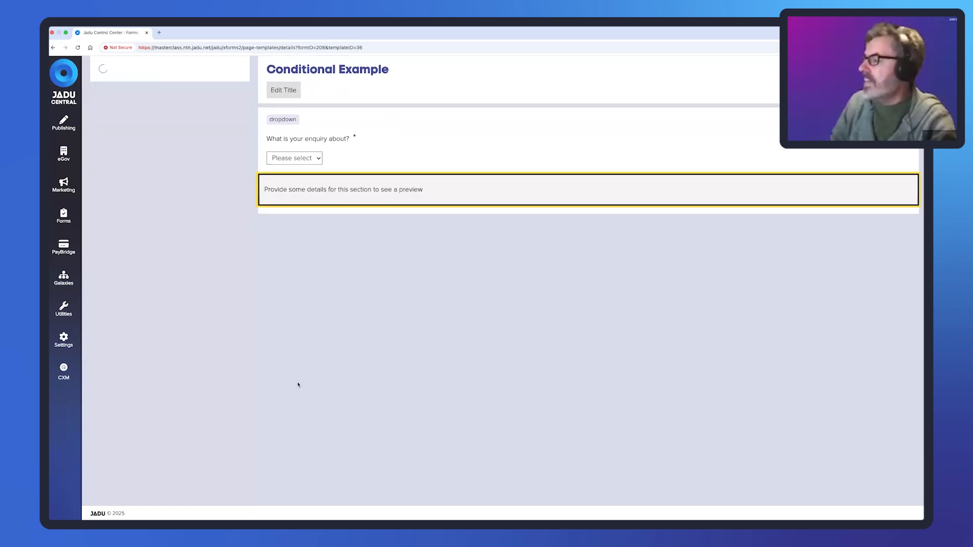
scroll(174, 140, up, 3)
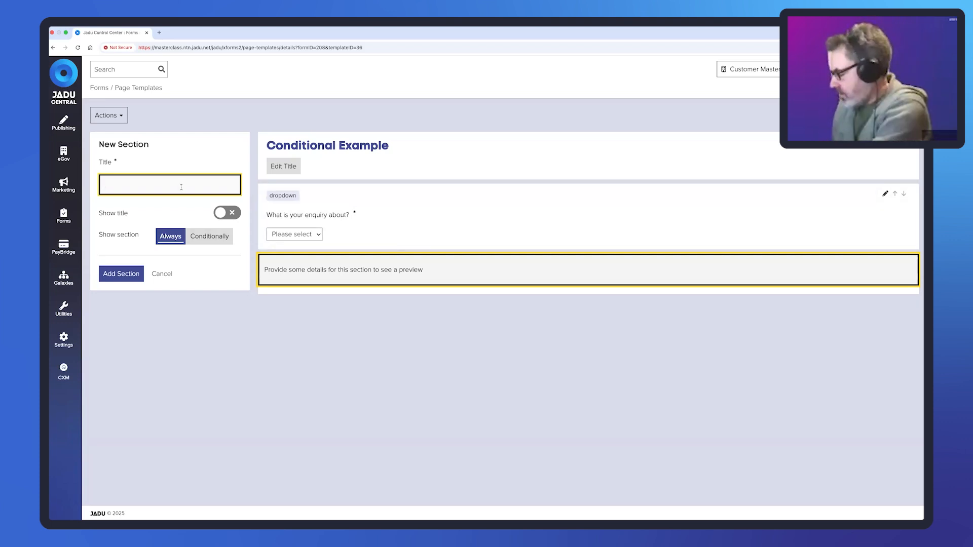
text(Thing A)
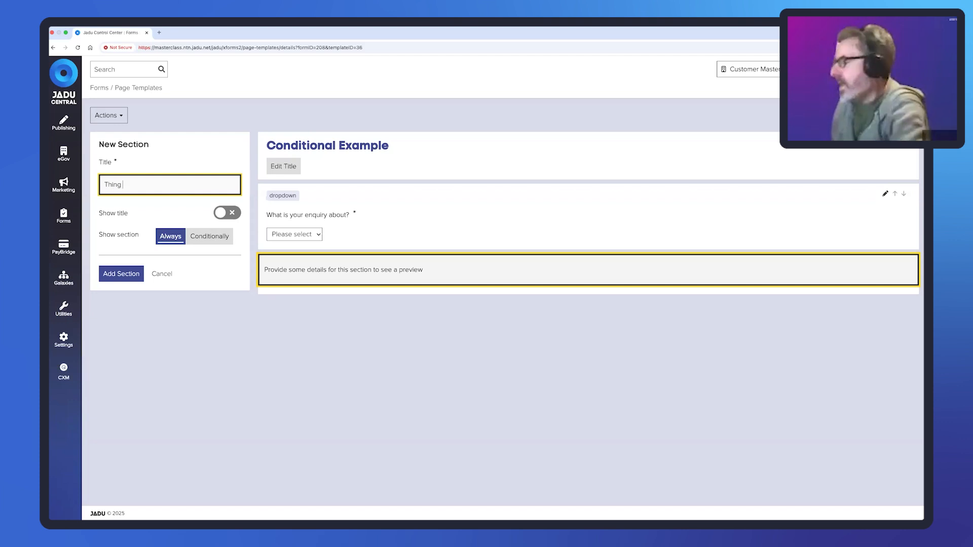
click(219, 237)
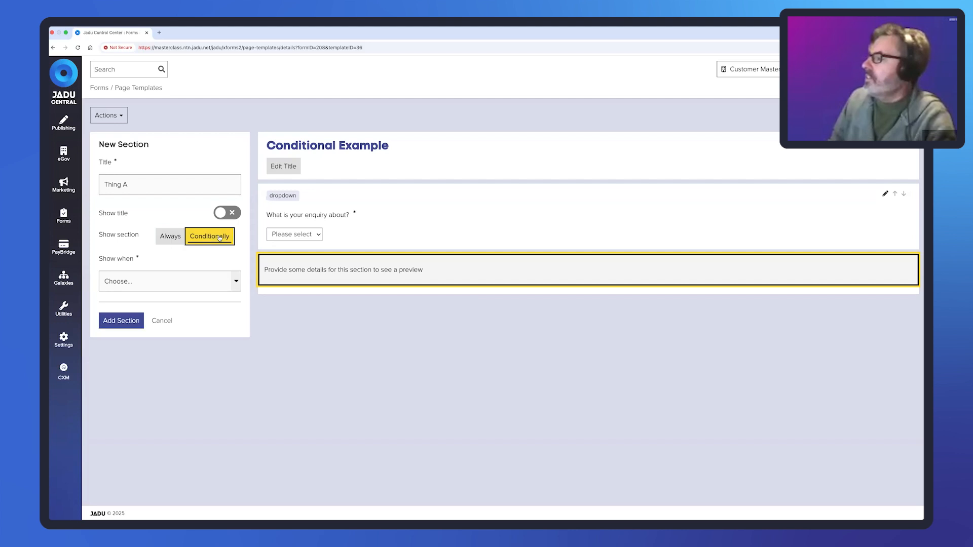
click(237, 283)
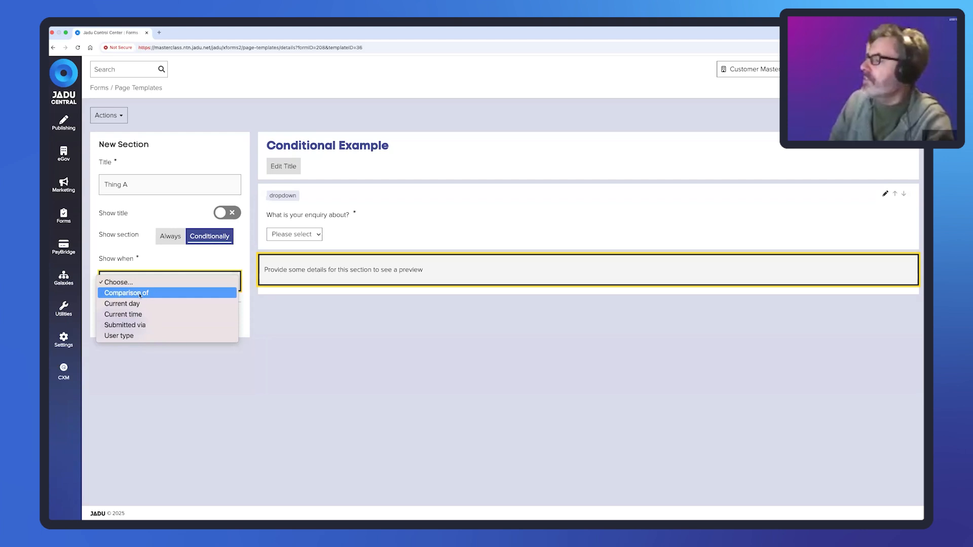
- Show Thing A when 'What is your enquiry about?' is equal to Thing A, and add the section
click(140, 295)
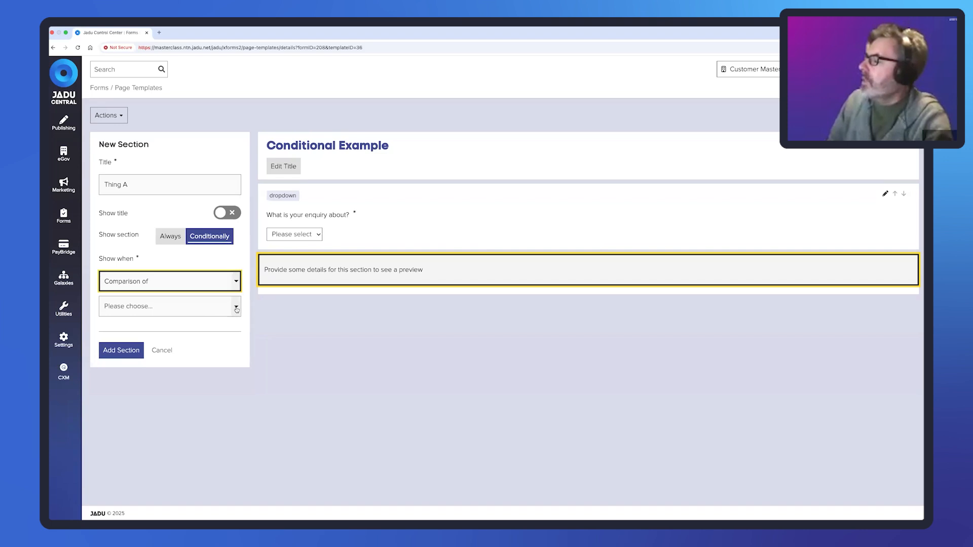
click(237, 309)
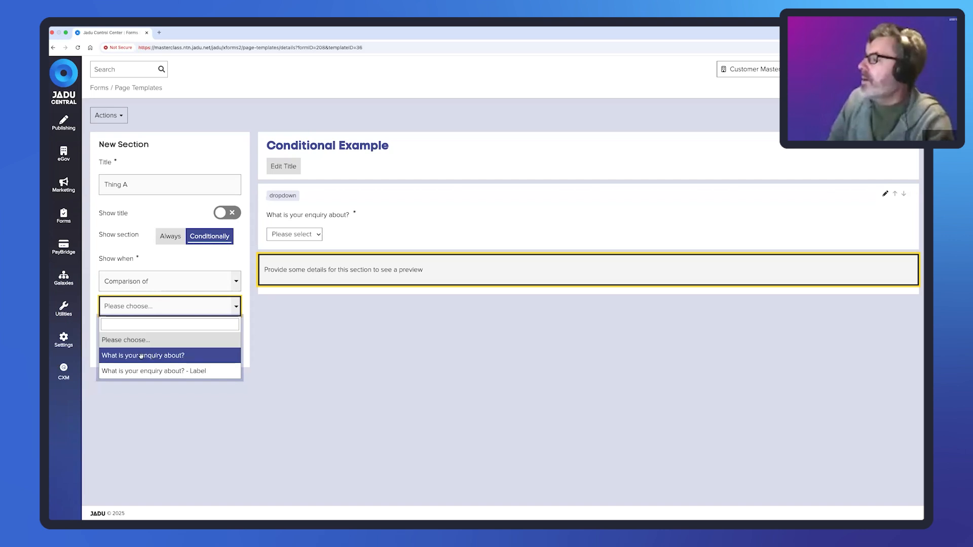
click(141, 356)
click(229, 338)
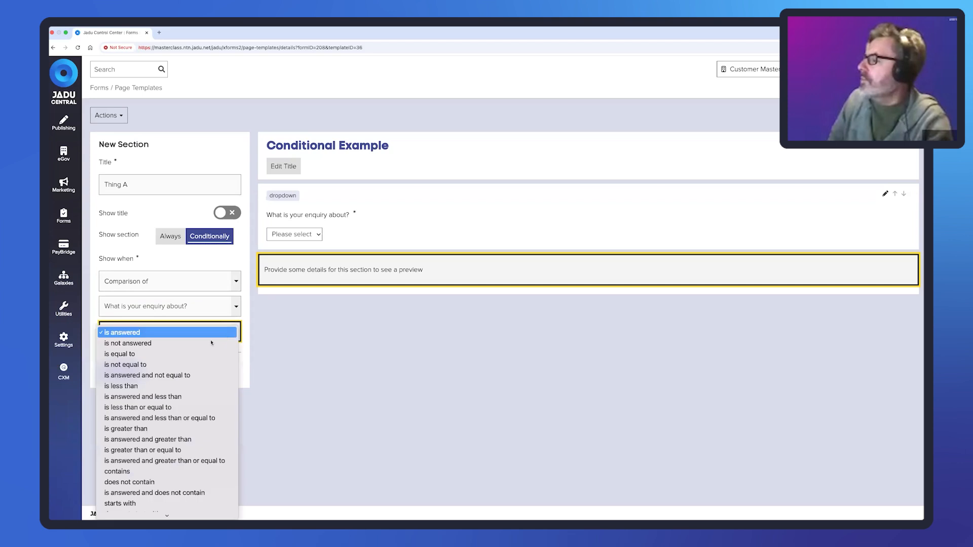
click(189, 356)
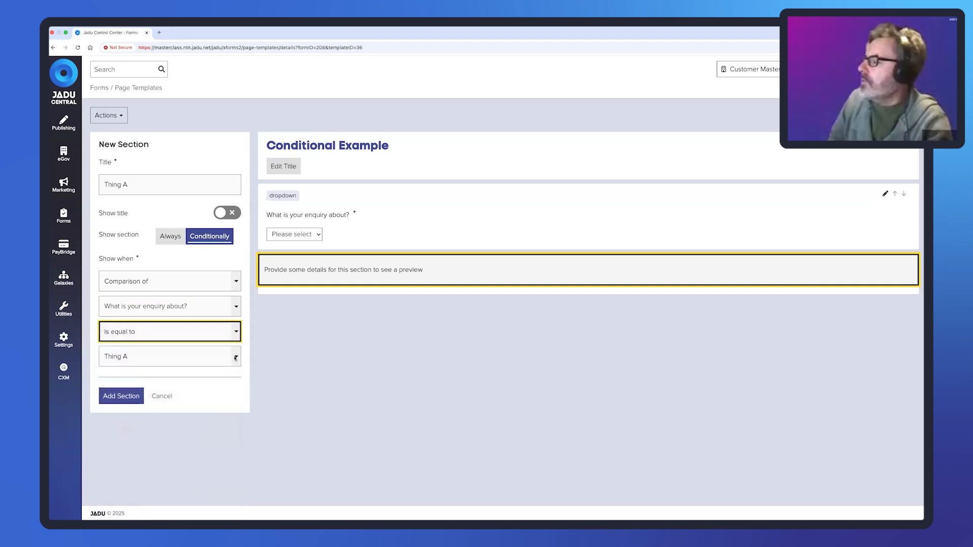
click(235, 363)
click(205, 357)
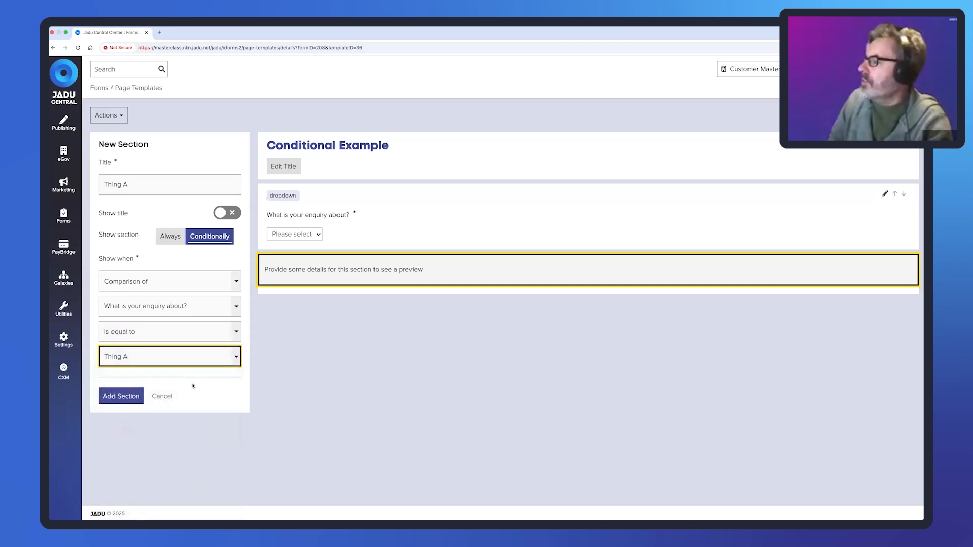
click(117, 396)
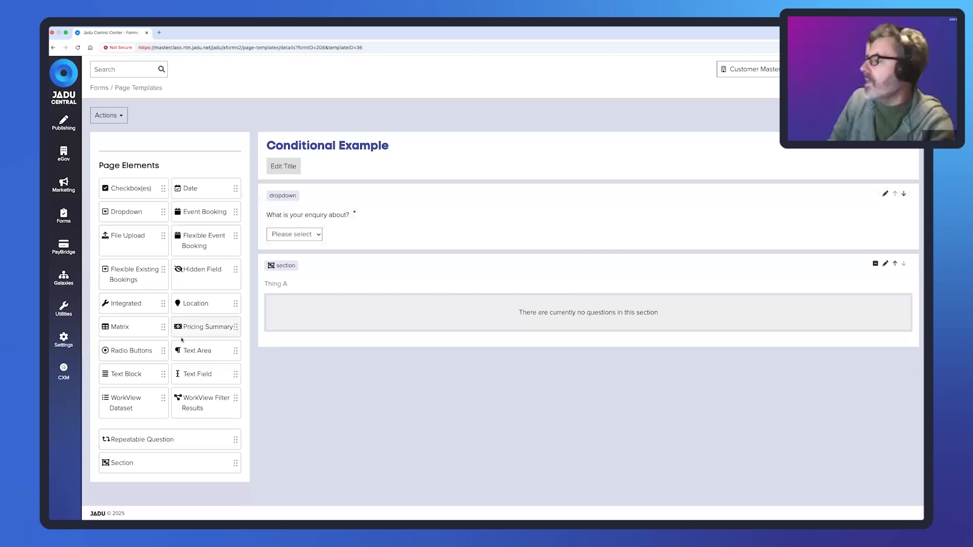
- Drop a Text Area into Thing A with the question 'Tell about thing A', make it required, and add it
drag(228, 353, 330, 312)
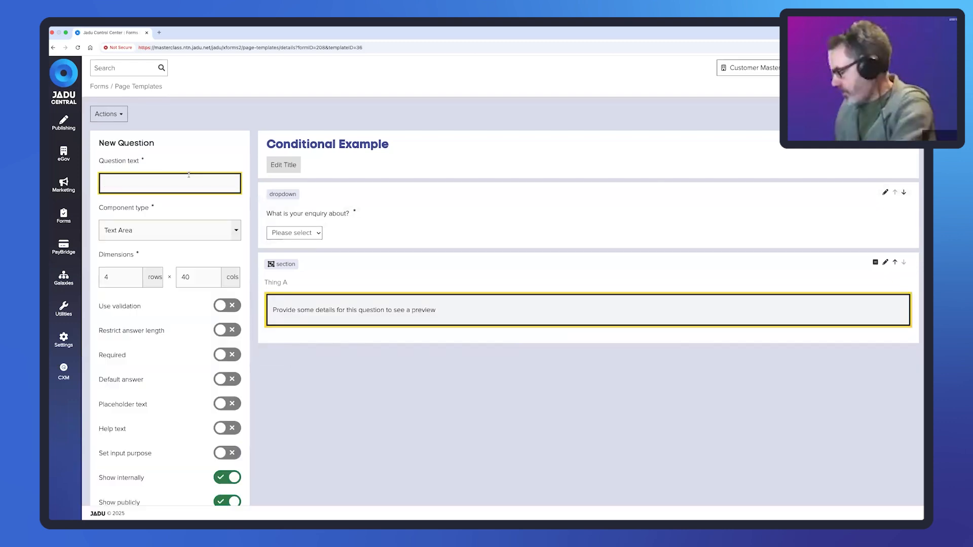
text(Tell )
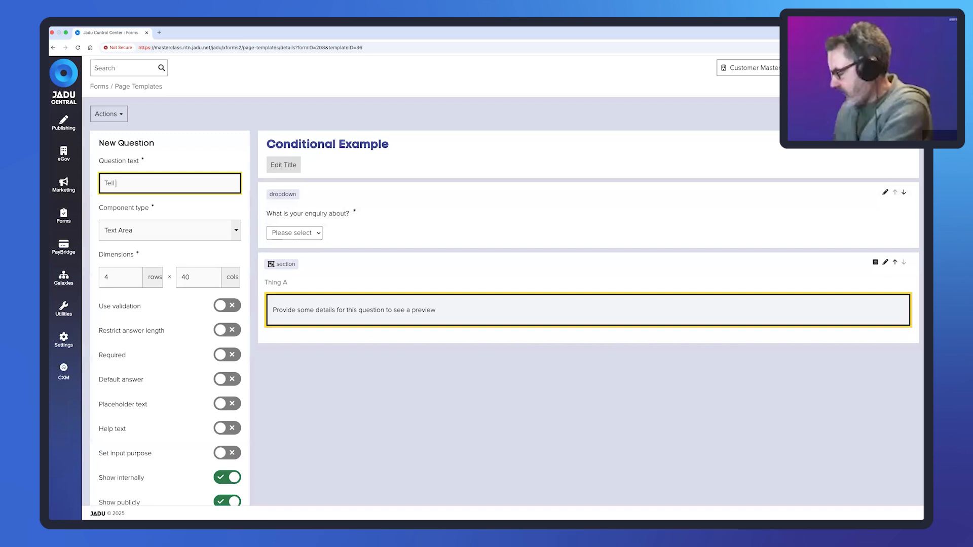
text(about thing A)
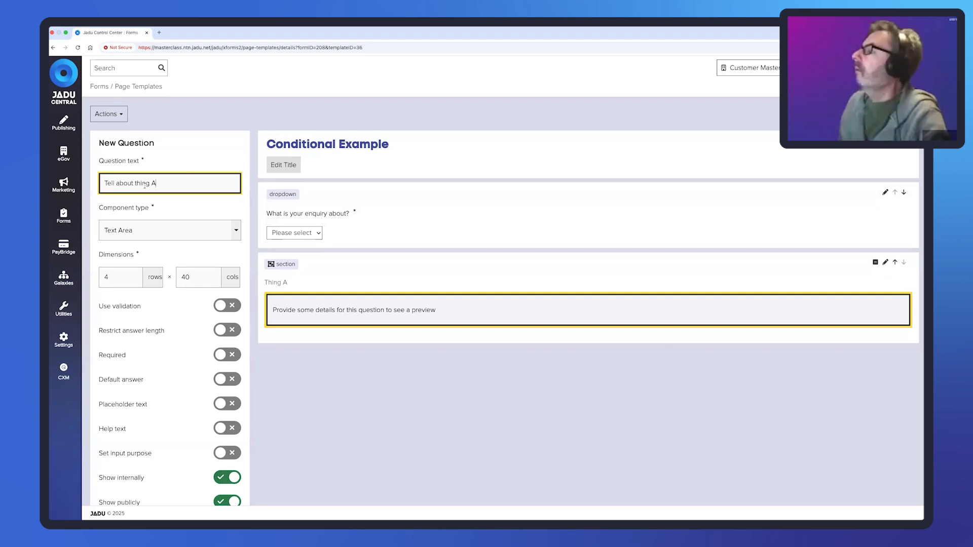
scroll(204, 323, down, 2)
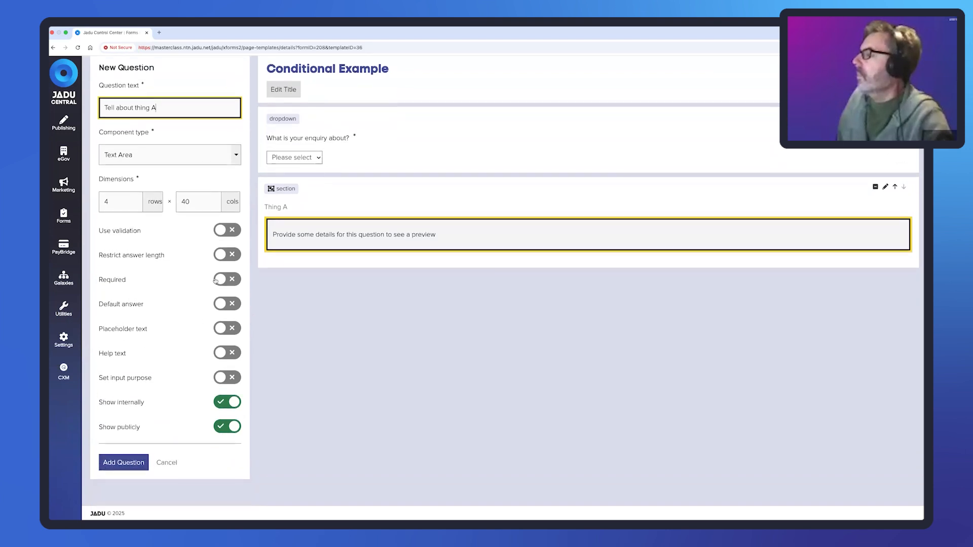
click(227, 281)
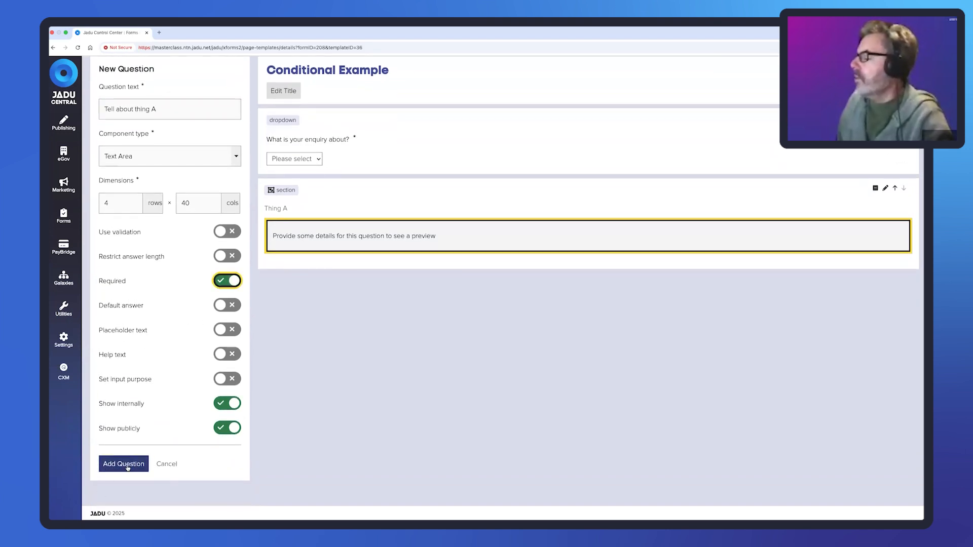
click(124, 464)
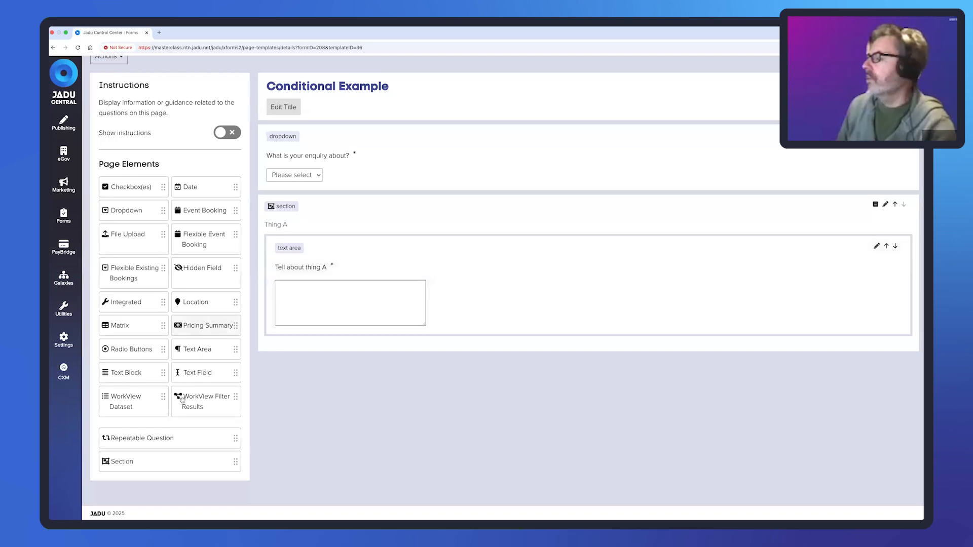
- Add a new section titled 'Thing B' to the main section and set it to show conditionally
click(164, 463)
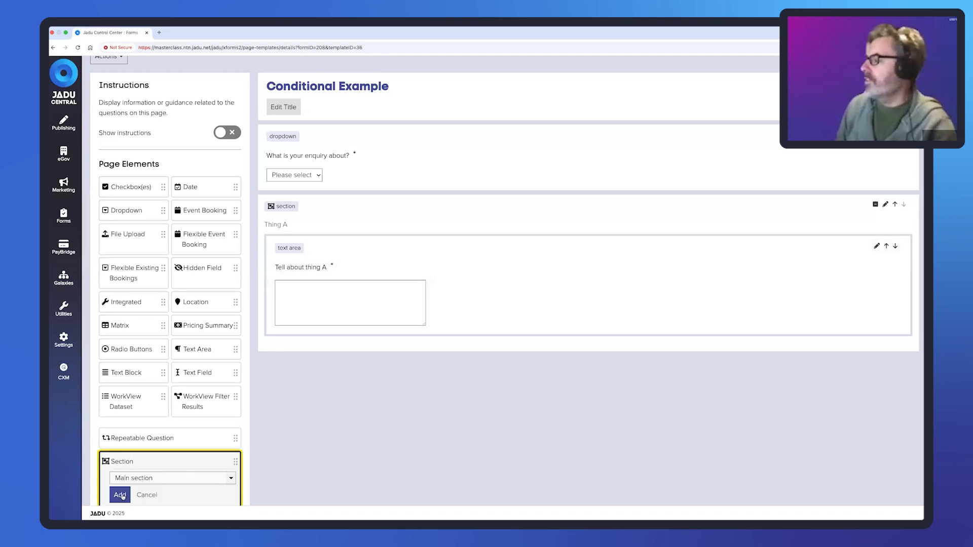
click(117, 494)
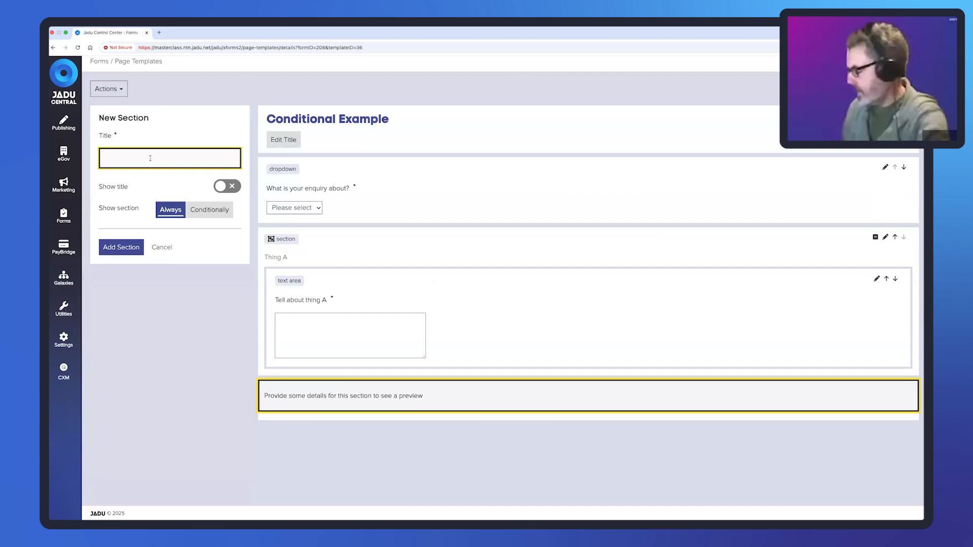
text(Thing B)
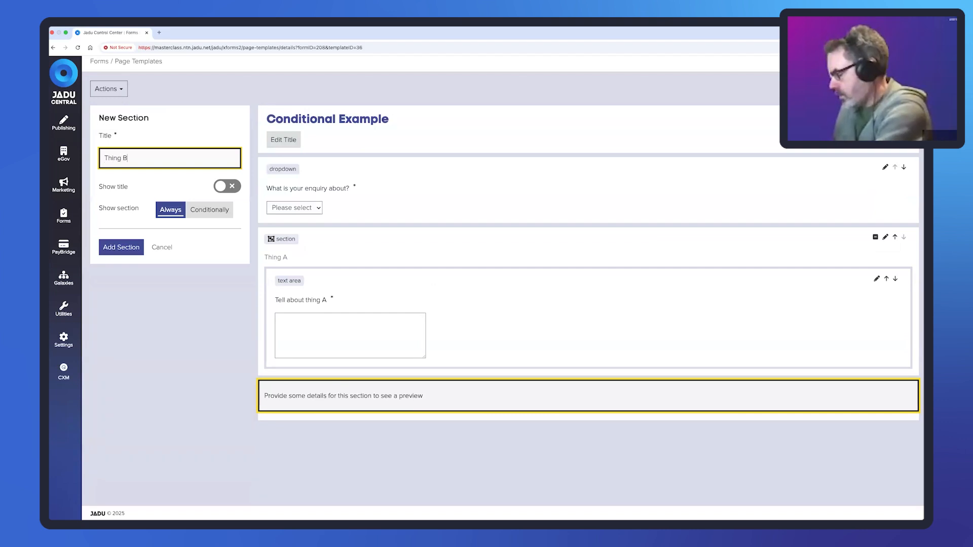
click(207, 209)
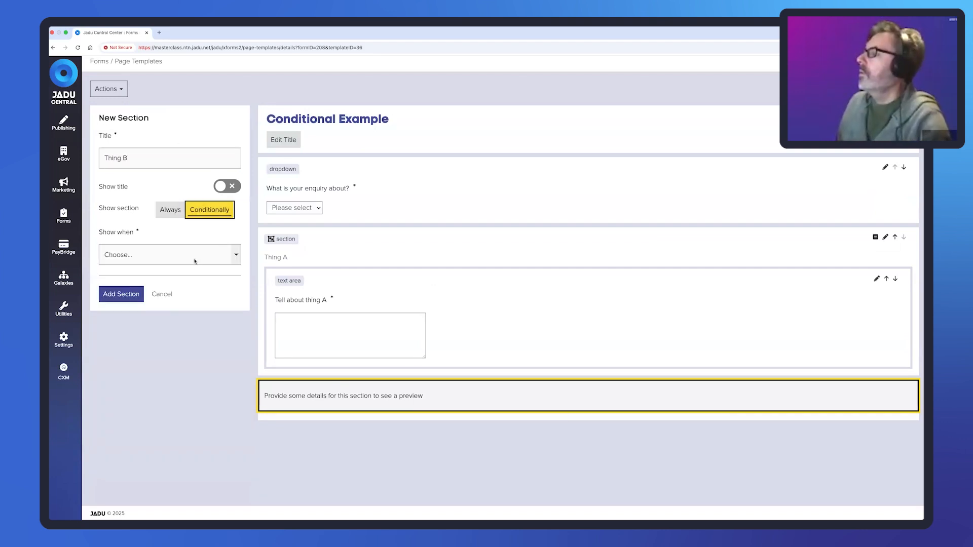
- Show Thing B when 'What is your enquiry about?' is equal to Thing B, and save the section
click(194, 261)
click(192, 267)
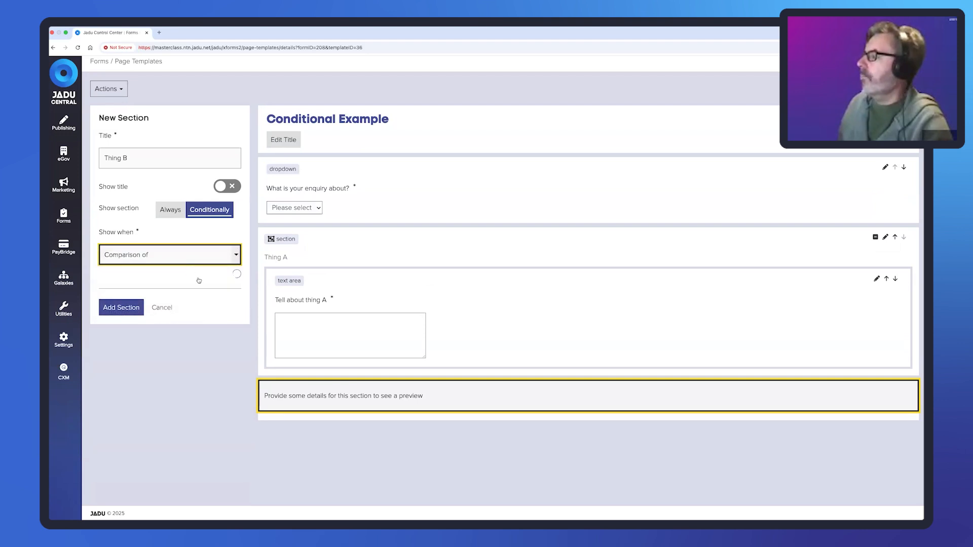
click(211, 284)
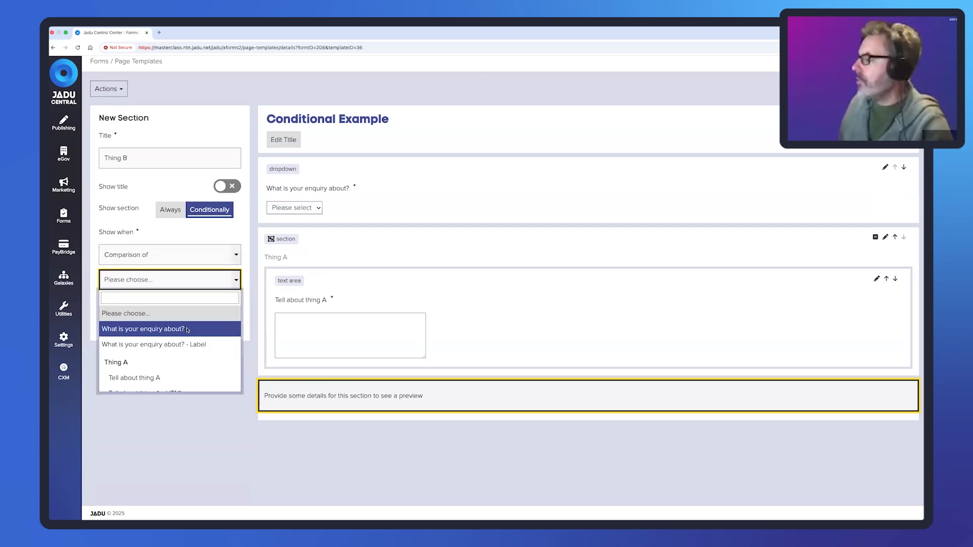
click(152, 327)
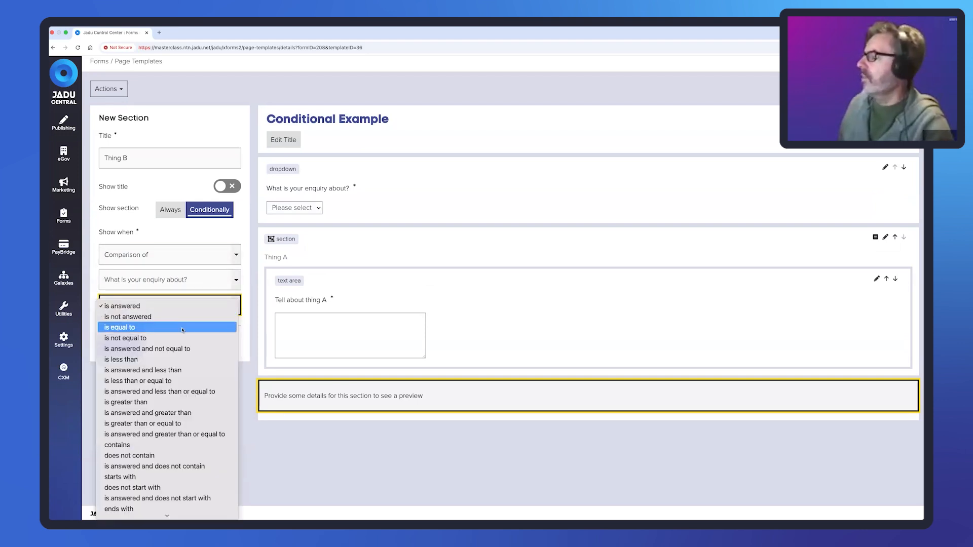
click(169, 328)
click(174, 331)
click(182, 343)
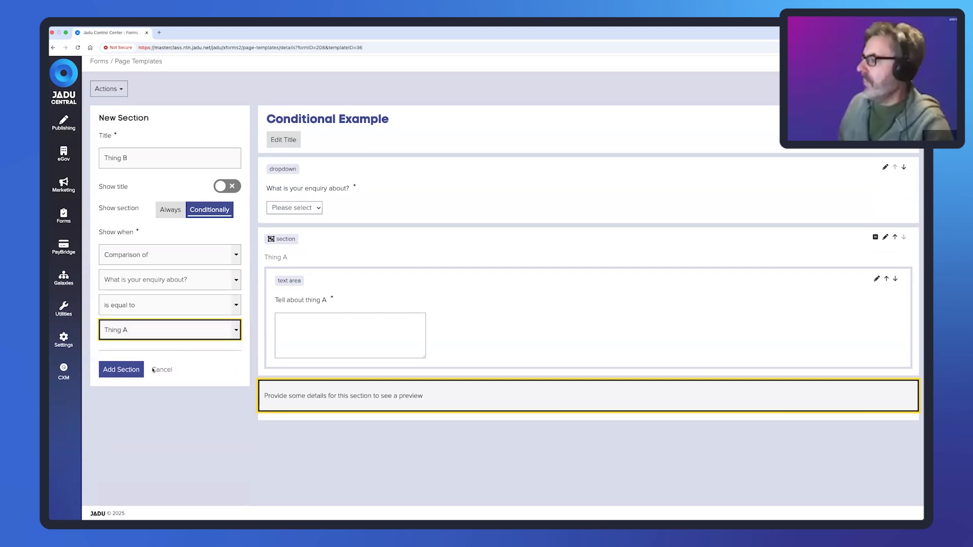
click(121, 369)
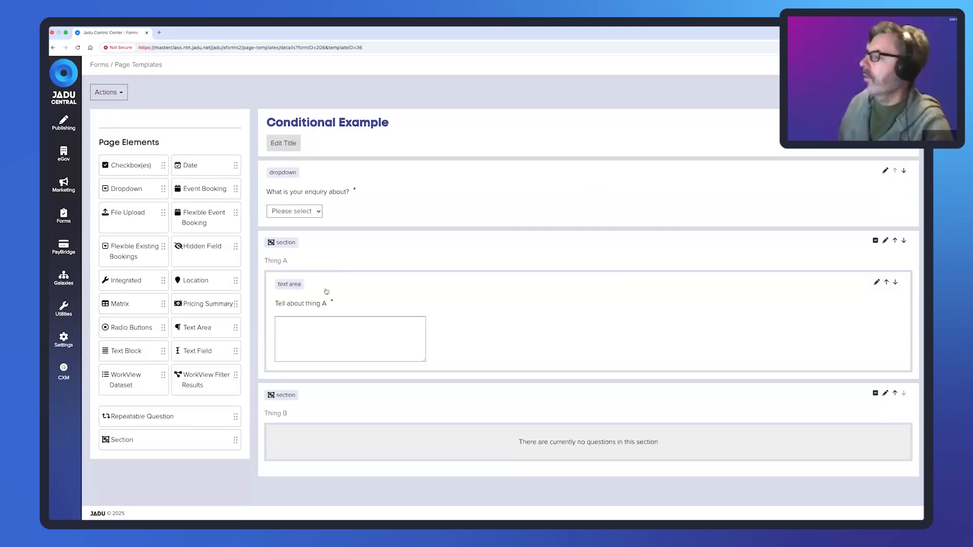
- Drop a Text Area into Thing B with the question 'Tell us about thing B', make it required, and add it
drag(202, 329, 354, 433)
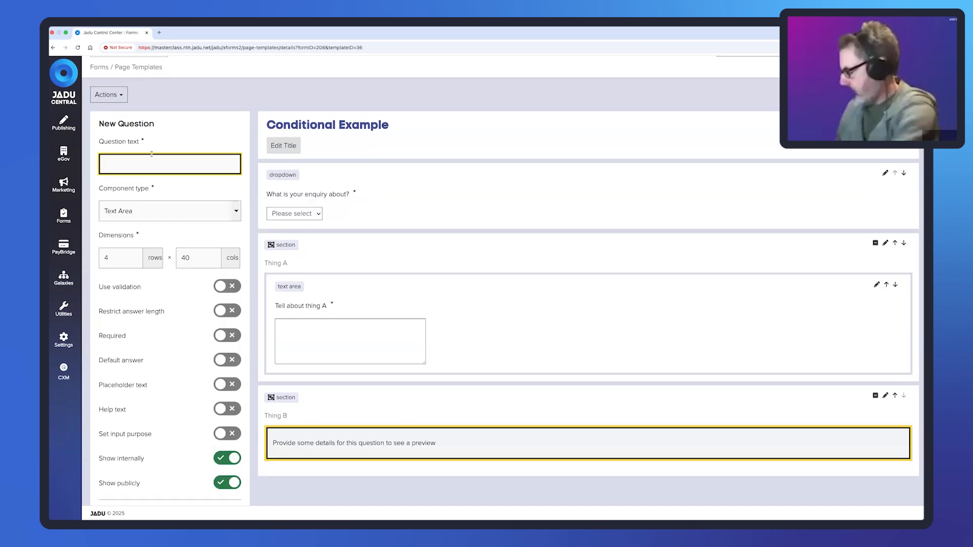
text(Tell us a)
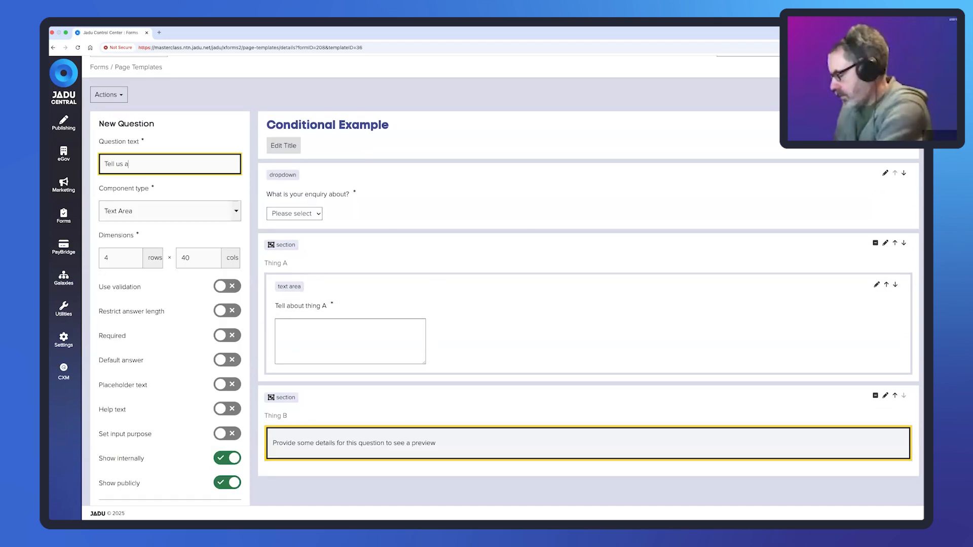
text(bout thing B)
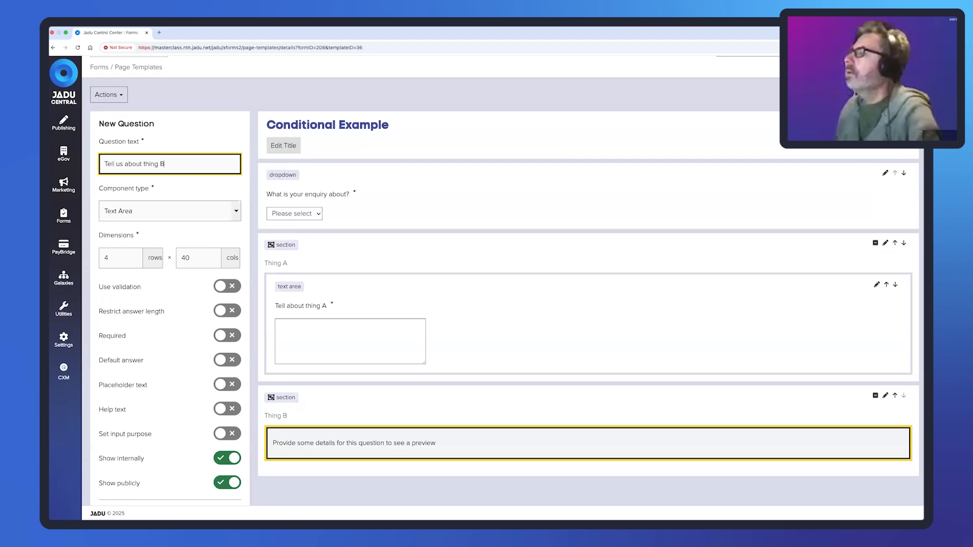
click(223, 335)
scroll(203, 329, down, 1)
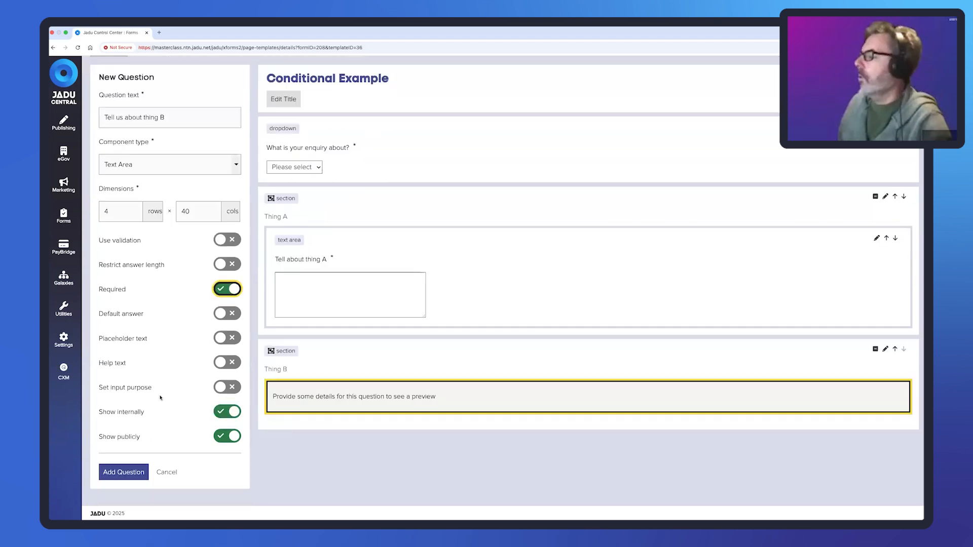
click(117, 464)
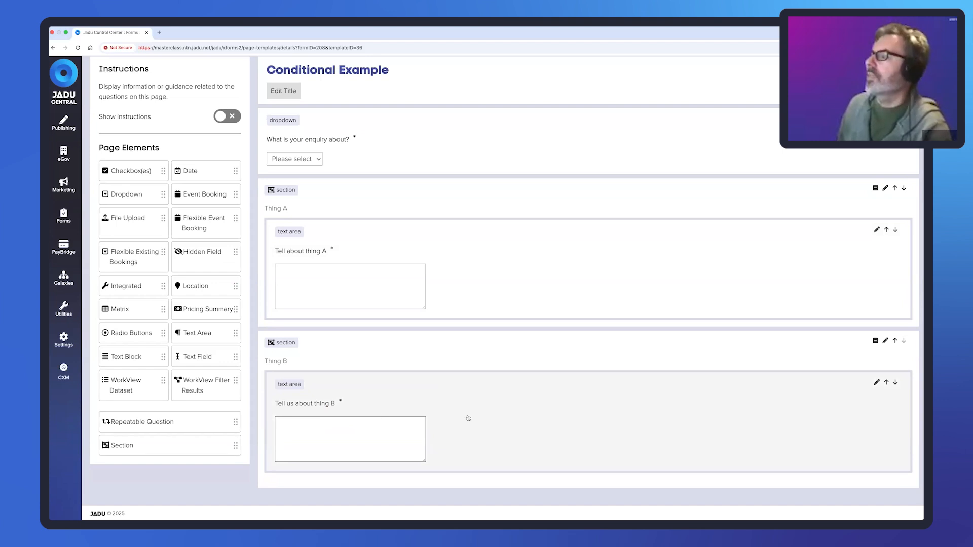
- Set the form to Live in the Publish settings, save, and view the live form
scroll(469, 418, up, 3)
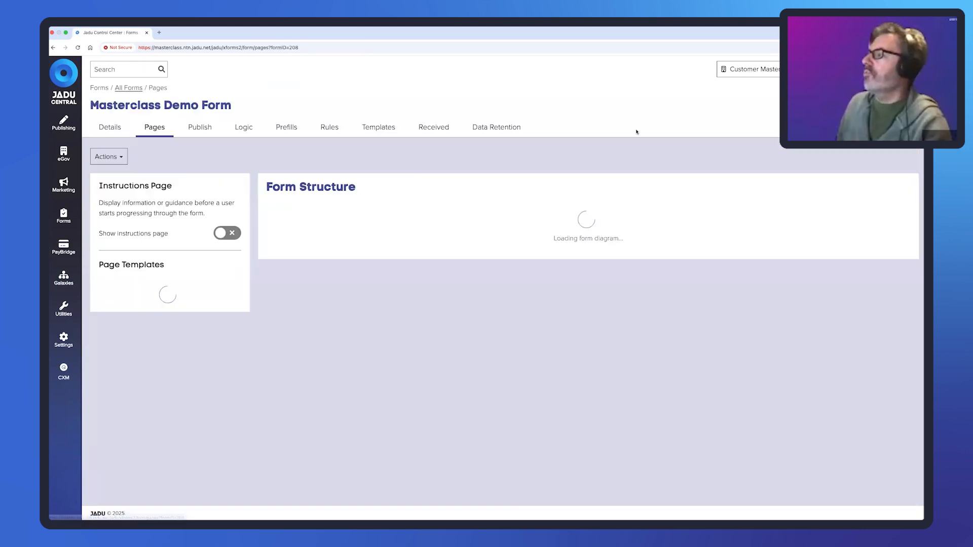
click(206, 130)
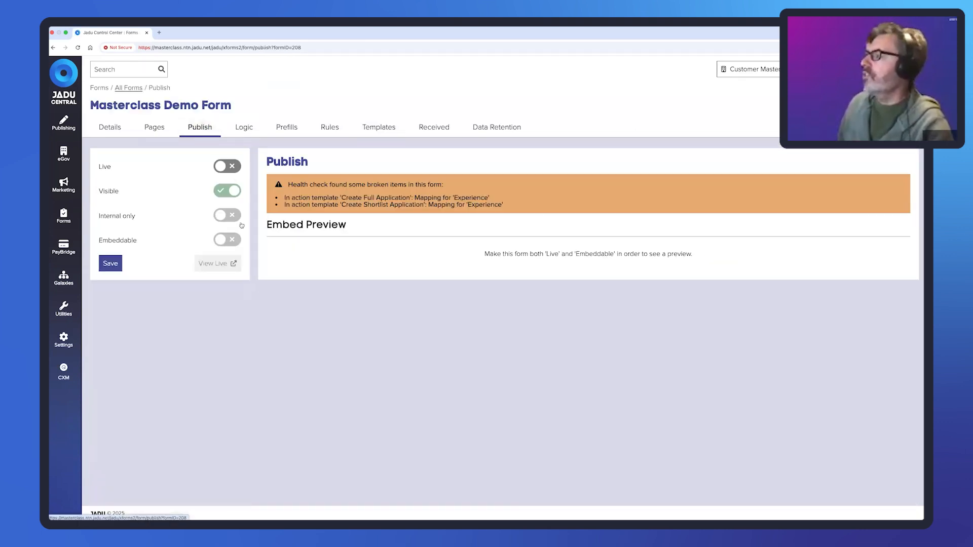
click(227, 167)
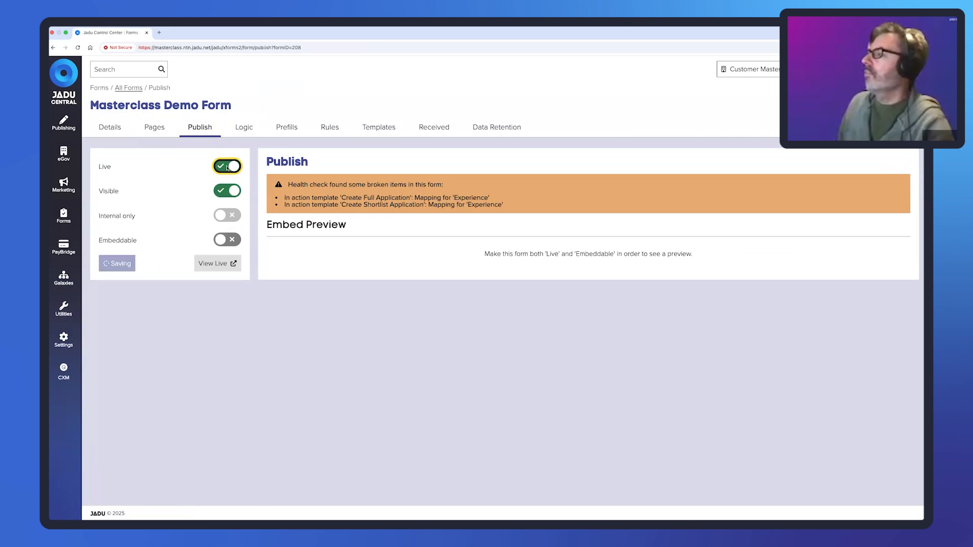
click(224, 264)
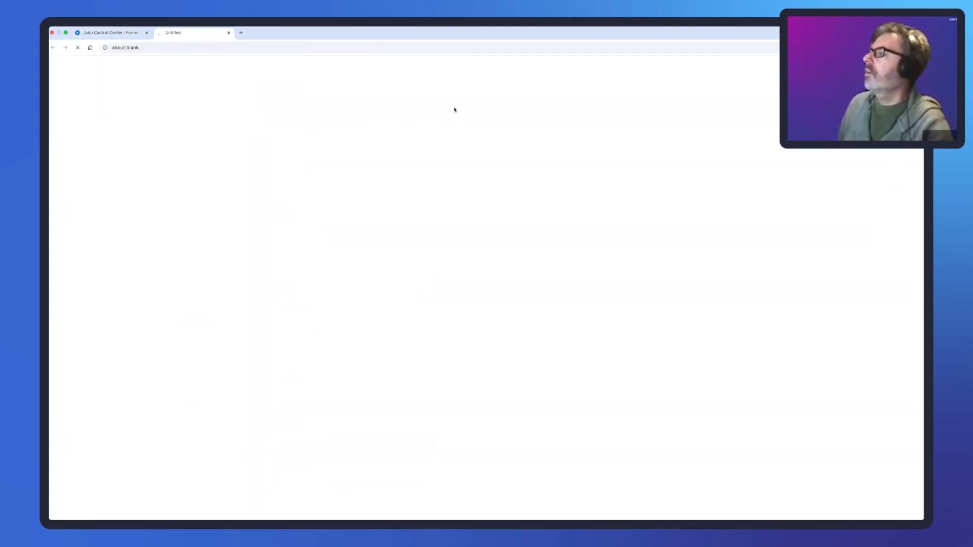
- Fill in the first name, last name and postcode, choose a looked-up property, and continue to the next page
click(395, 266)
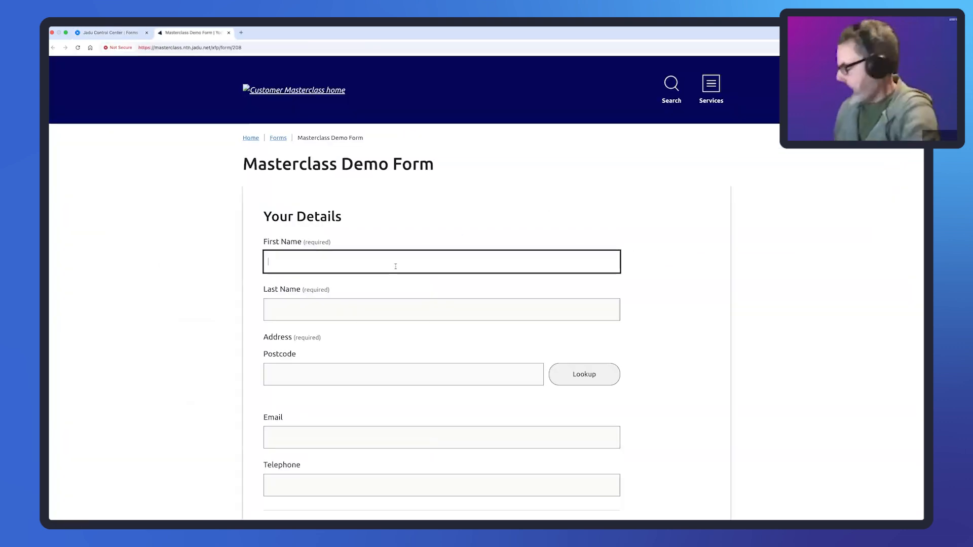
key(Tab)
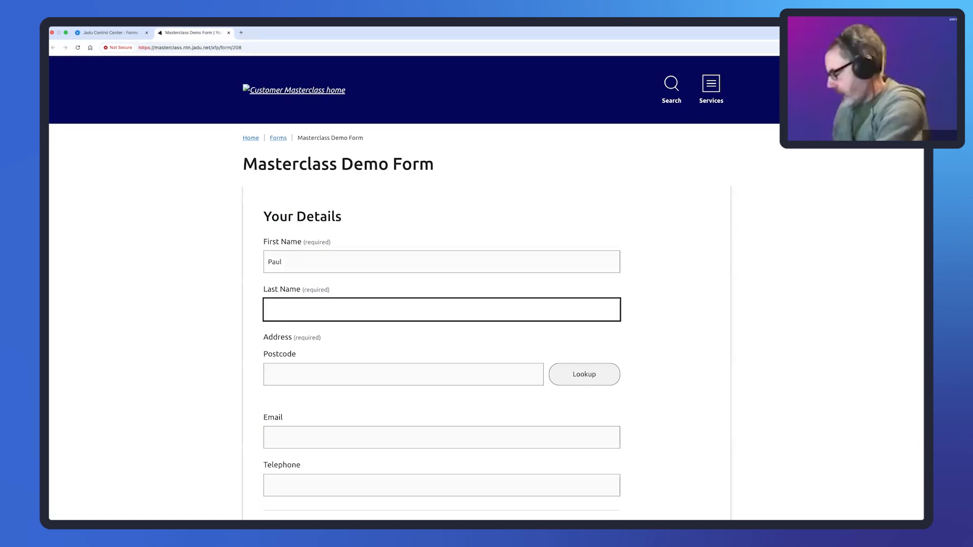
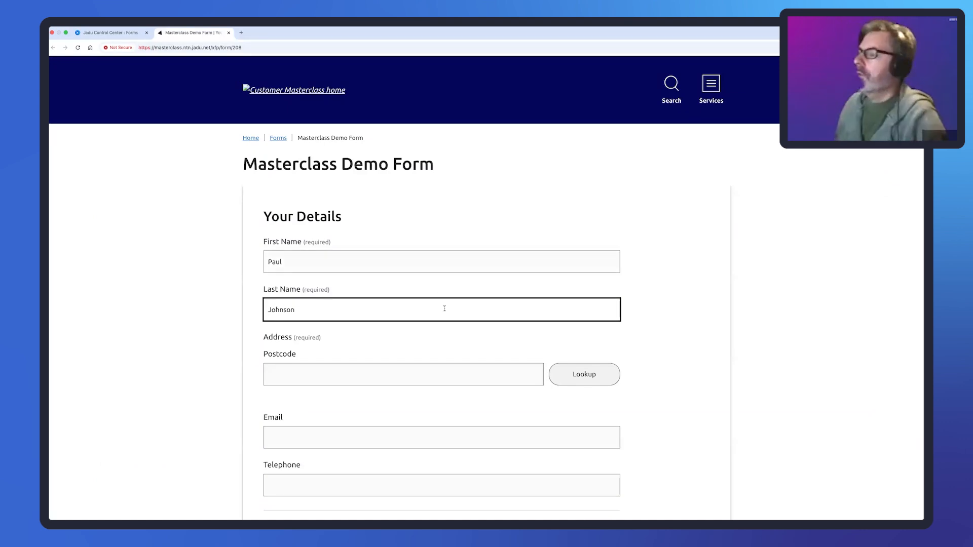
click(458, 370)
text(LE)
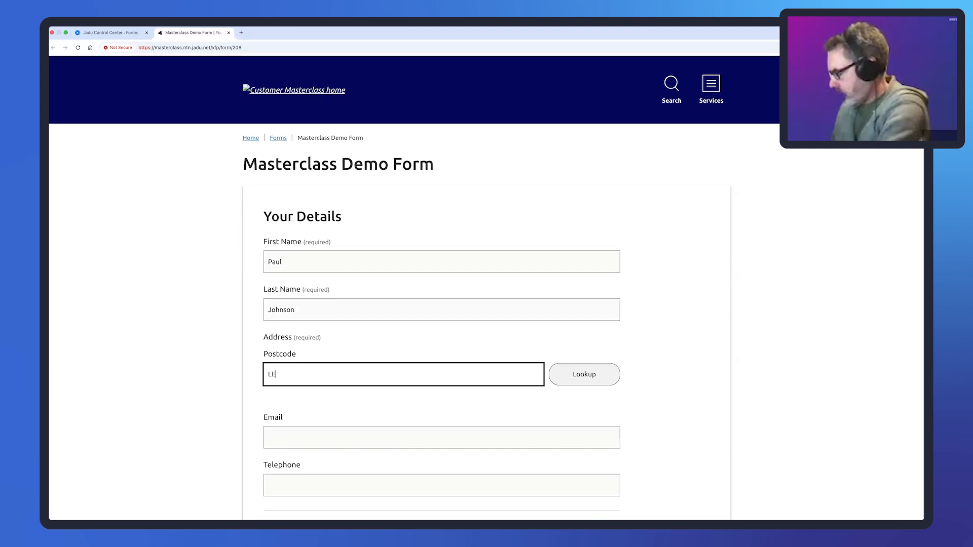
text(19 1RJ)
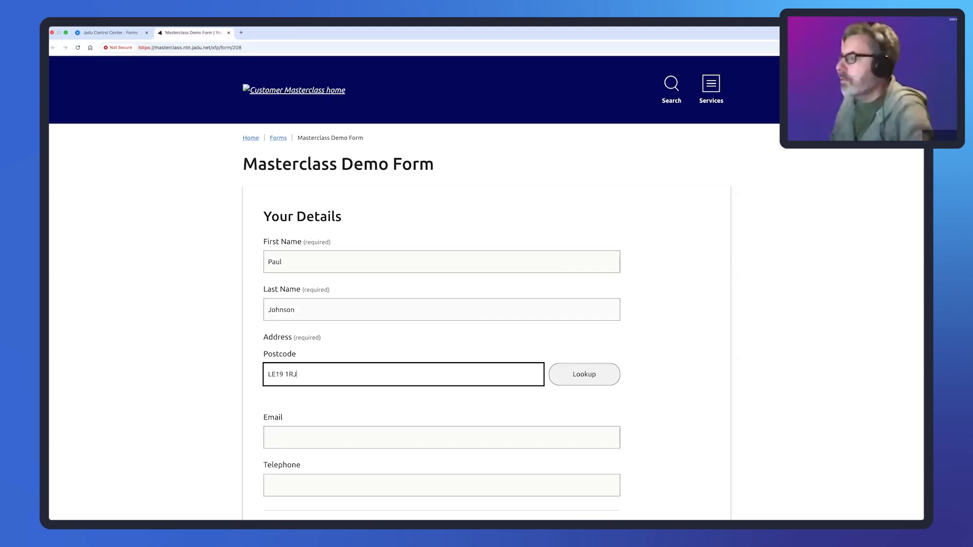
click(610, 374)
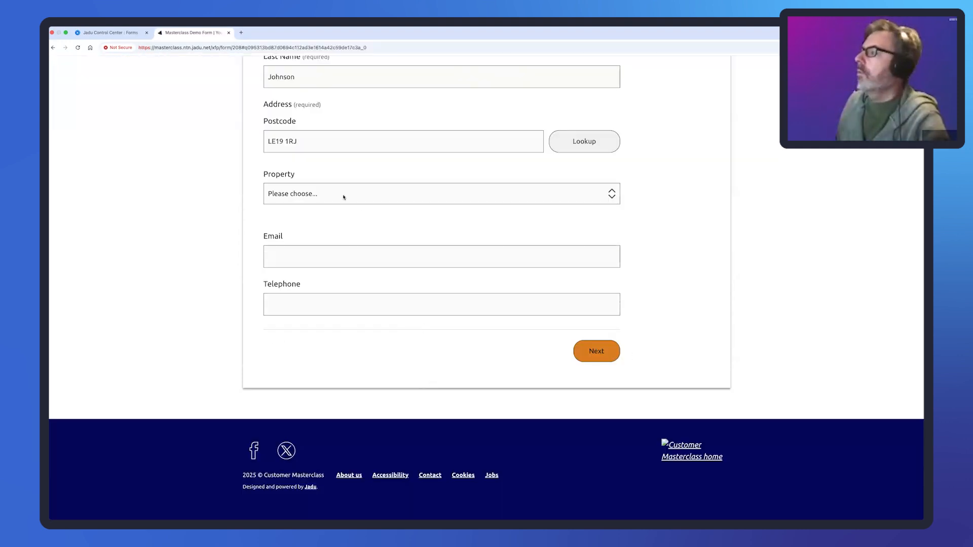
click(344, 197)
click(335, 204)
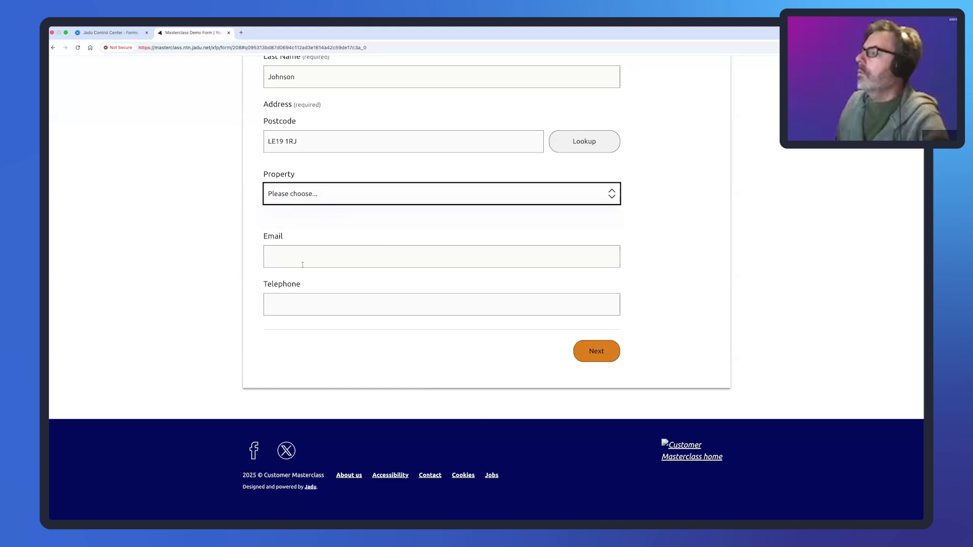
click(315, 264)
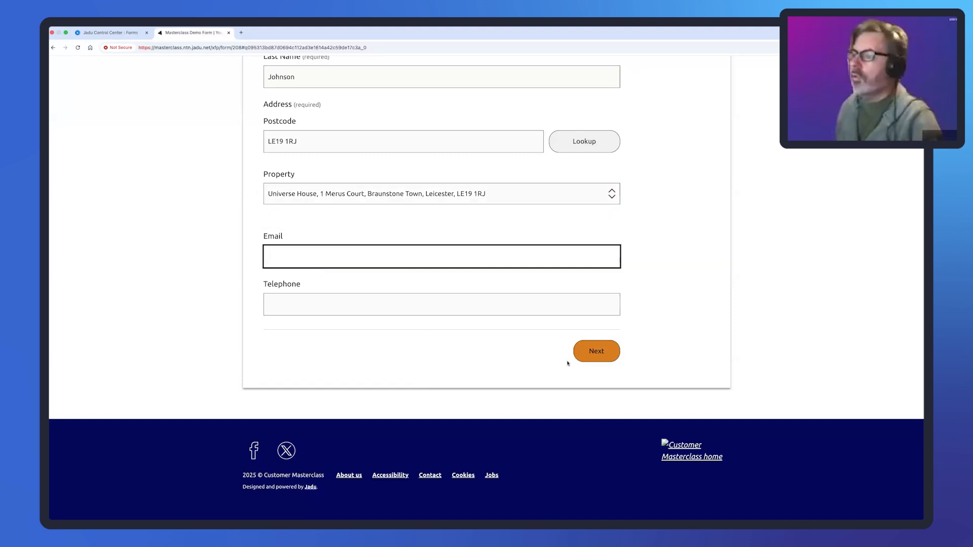
click(592, 349)
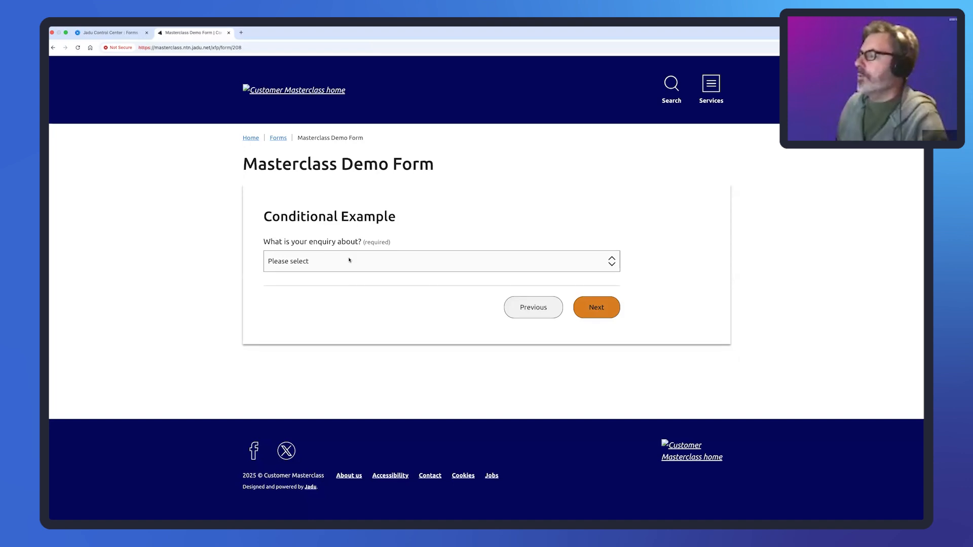
- Select Thing A, then Thing B in the enquiry dropdown to confirm 'Tell us about thing B' appears
click(349, 260)
click(340, 273)
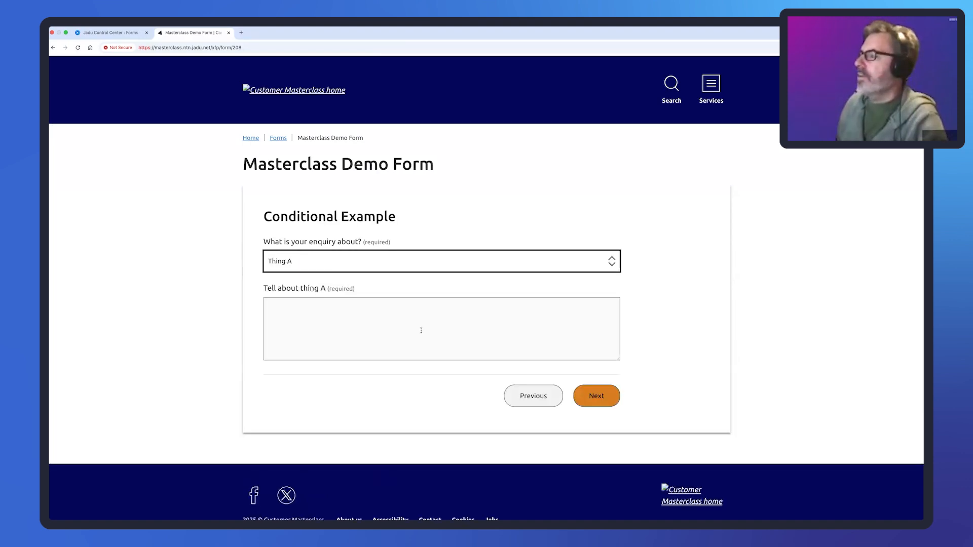
click(464, 320)
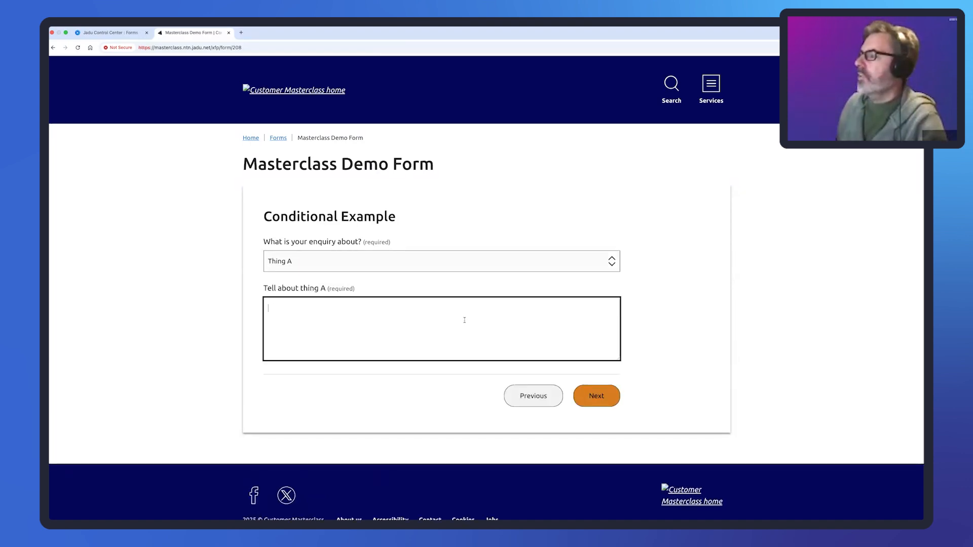
click(391, 259)
click(388, 272)
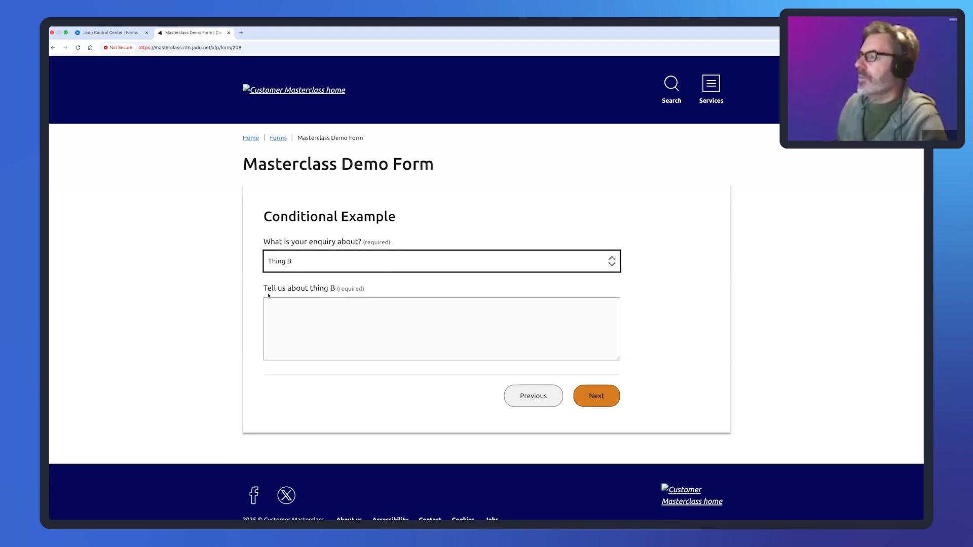
drag(264, 288, 386, 289)
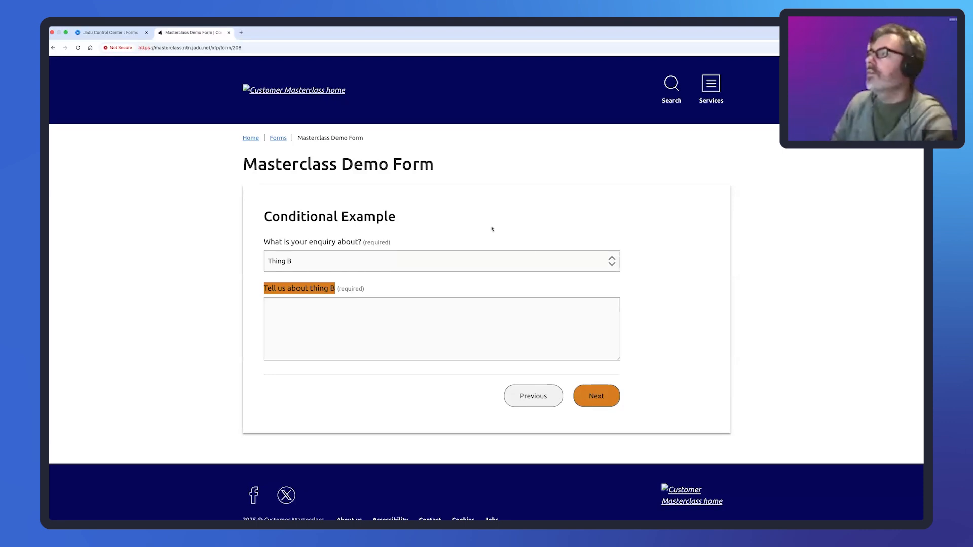
click(115, 34)
- Try adding Conditional Example as a page retitled 'Branching', cancel, and reopen the template instead
click(155, 126)
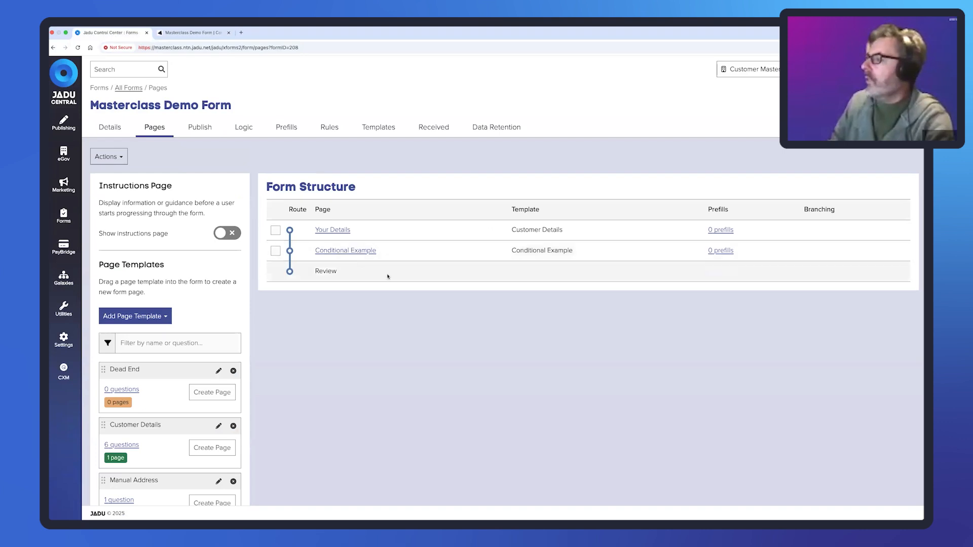
scroll(147, 438, down, 5)
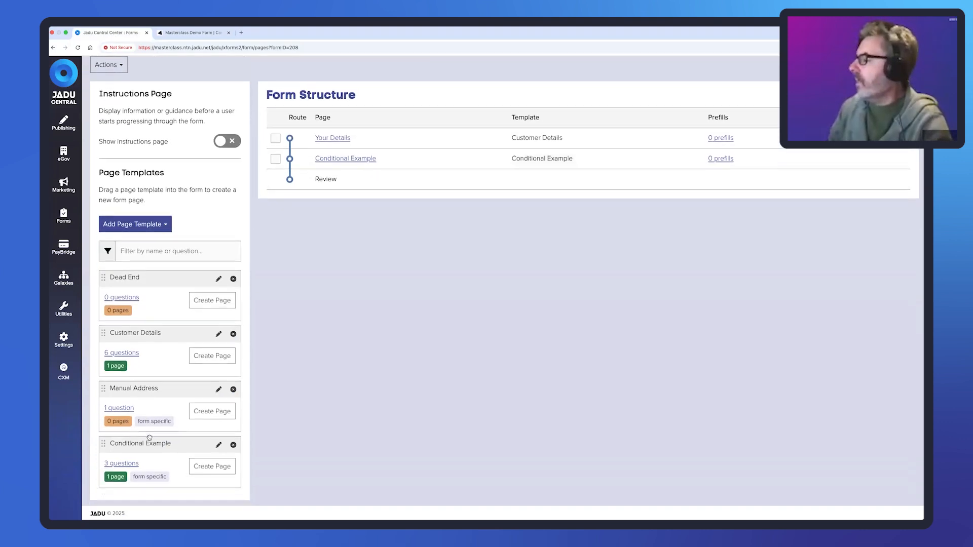
drag(101, 423, 343, 173)
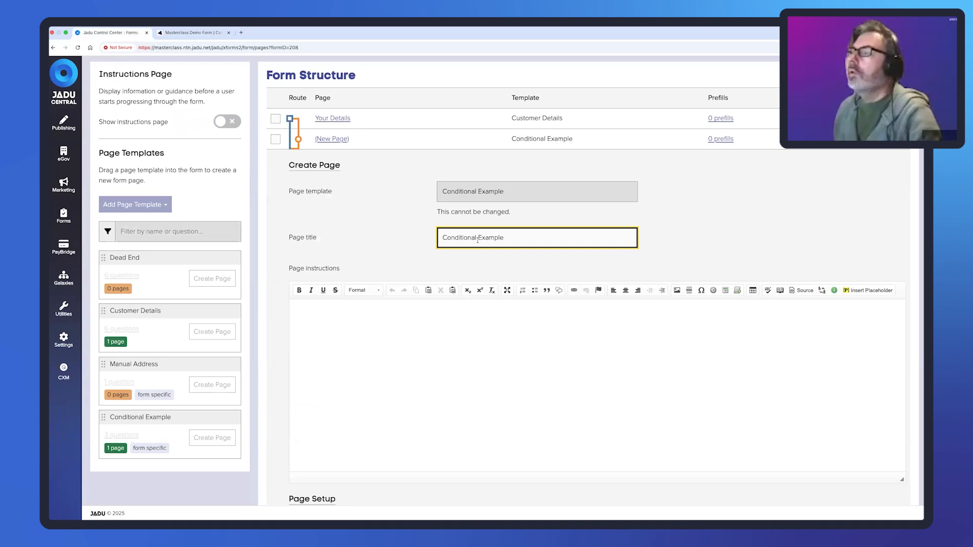
drag(477, 237, 442, 238)
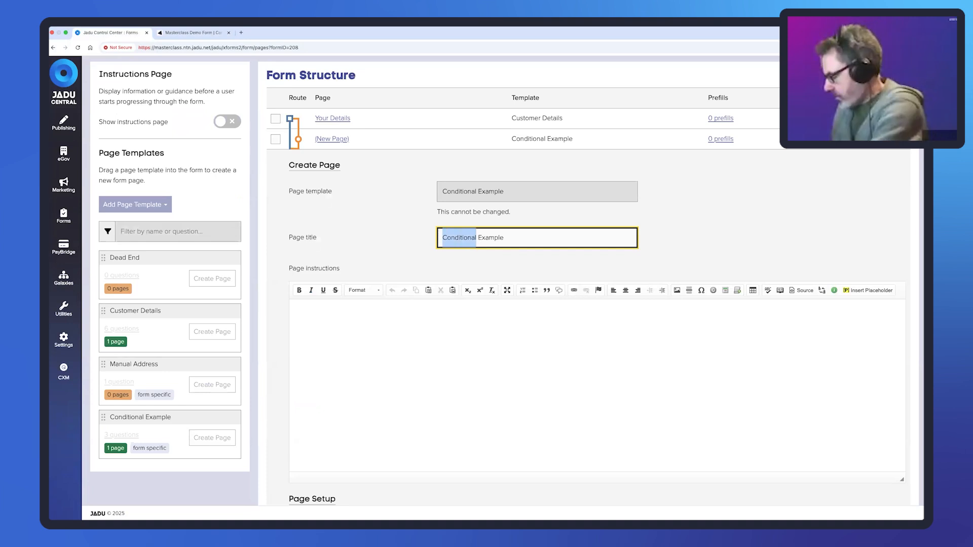
text(Branching)
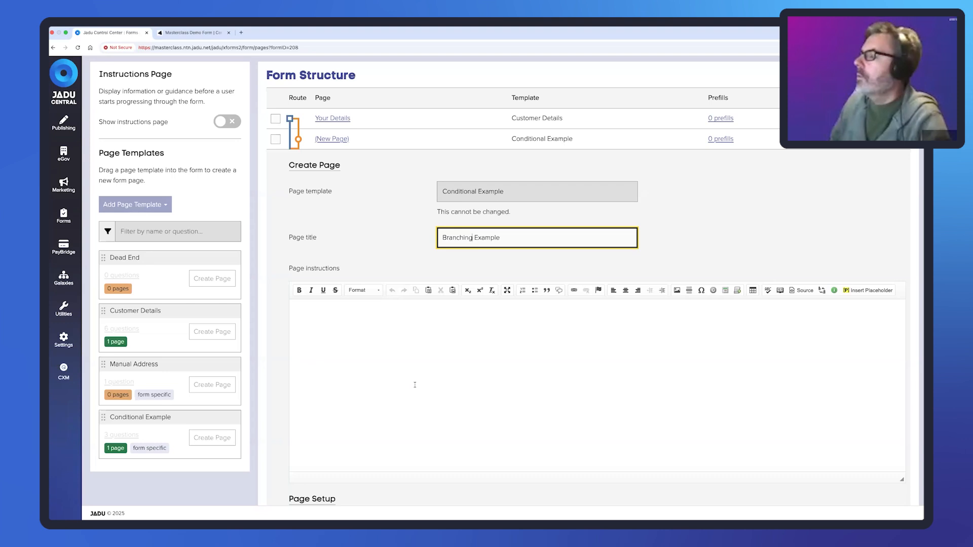
scroll(394, 303, down, 3)
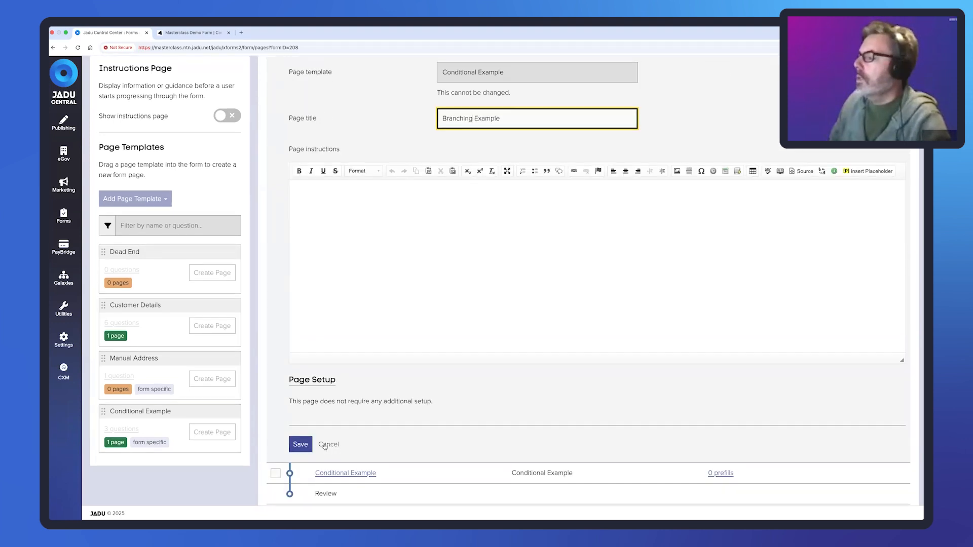
click(330, 445)
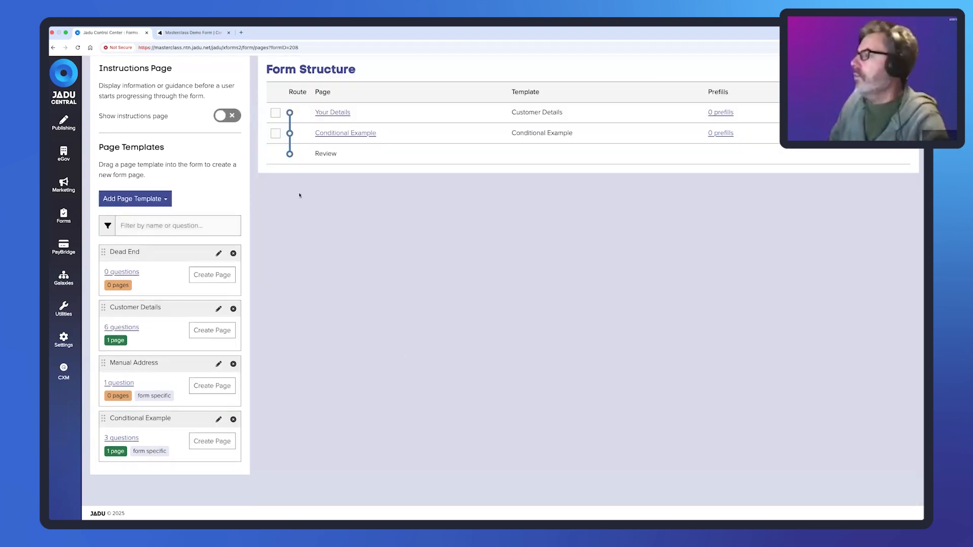
click(218, 420)
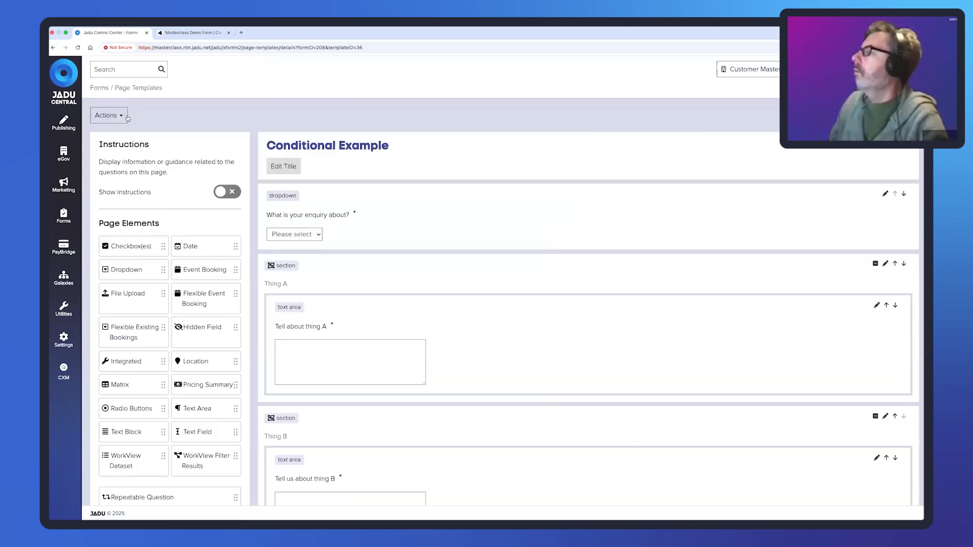
- Save the template as a new copy named 'Branching Example', limited to this form only
click(109, 115)
click(122, 188)
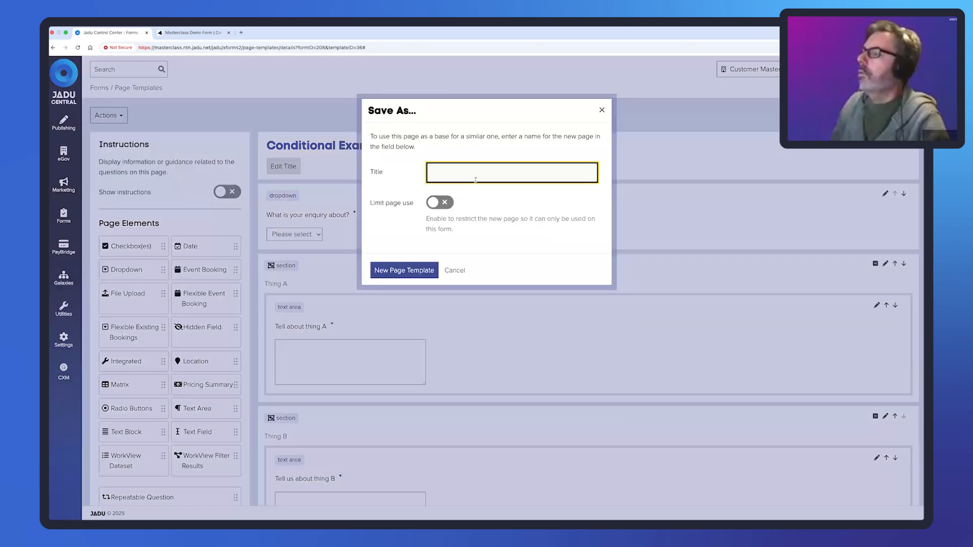
text(Branchin)
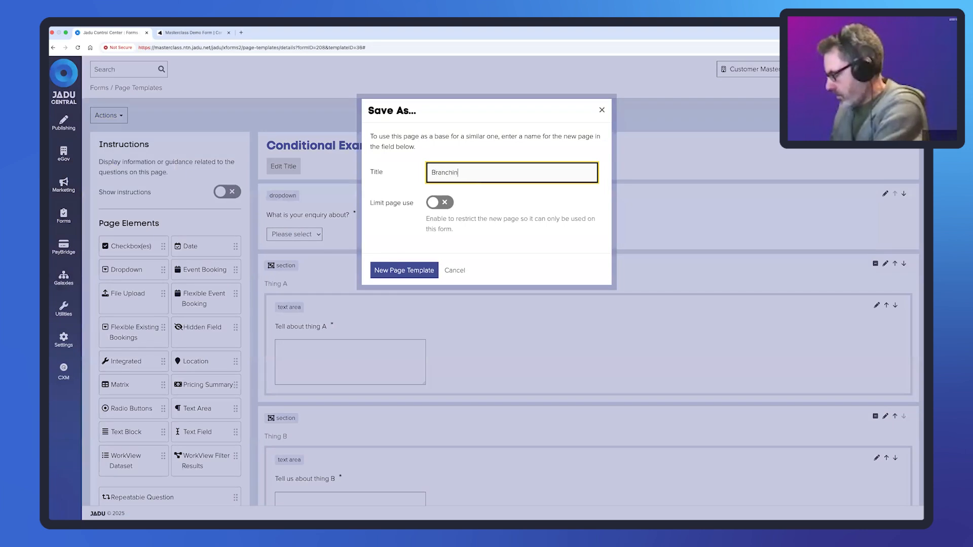
text(g Example)
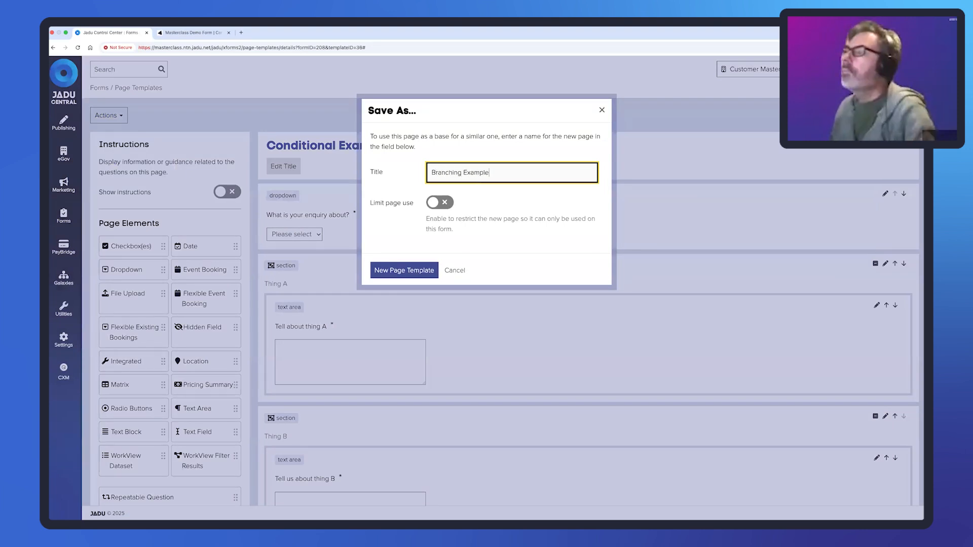
click(436, 203)
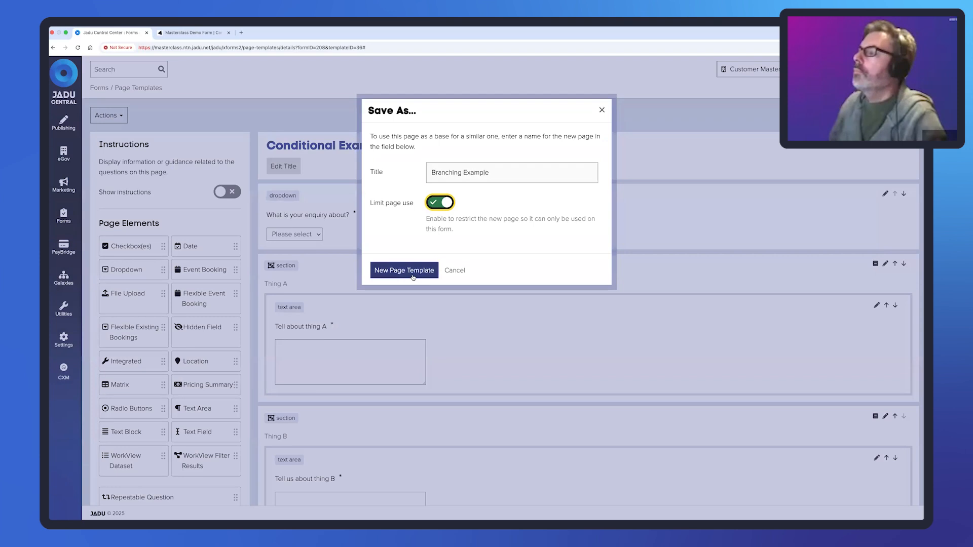
click(414, 277)
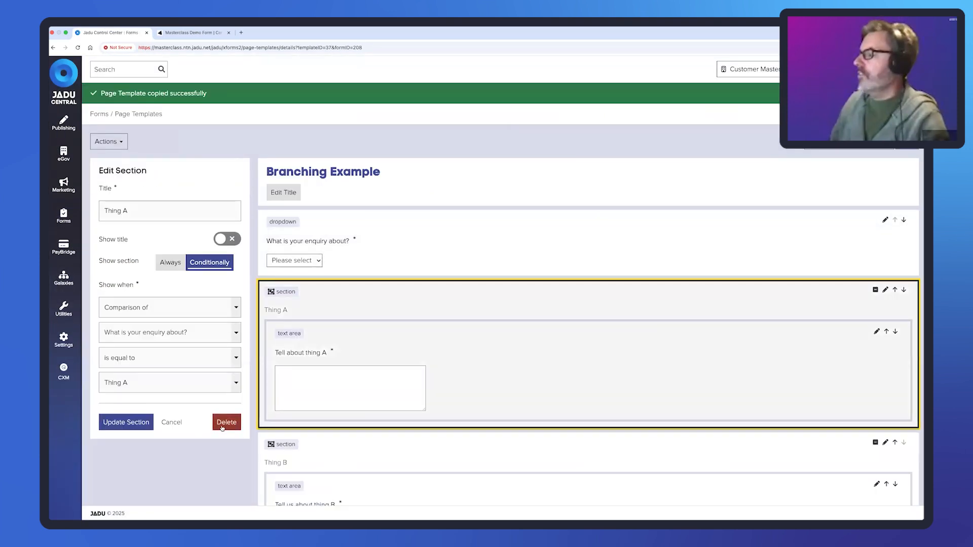
- Delete the Thing A and Thing B sections from the copy and return to the form's pages
click(226, 422)
click(413, 197)
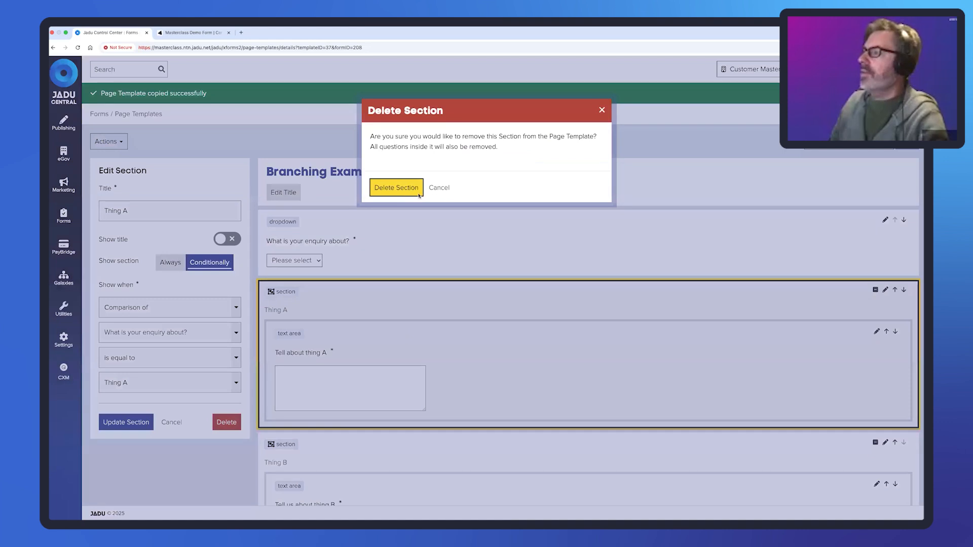
click(373, 319)
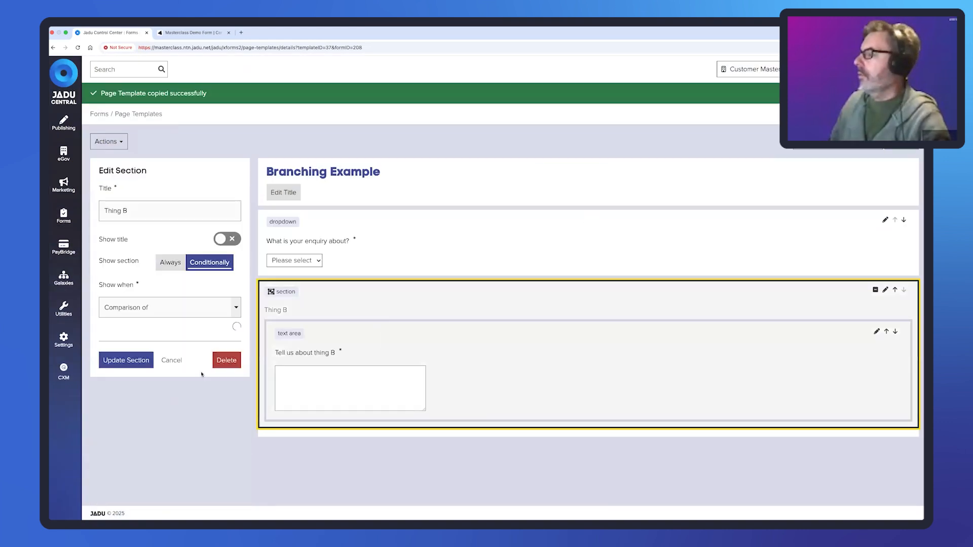
click(226, 422)
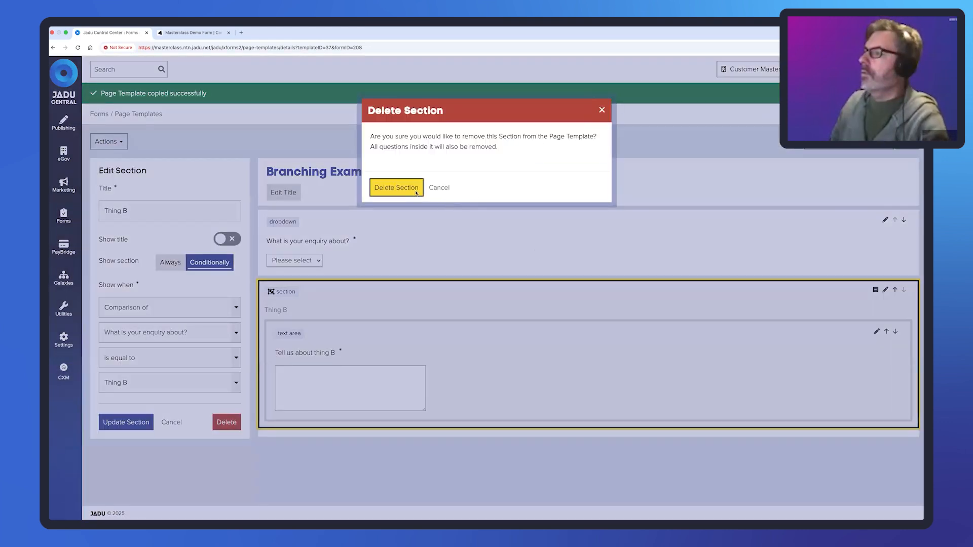
click(397, 187)
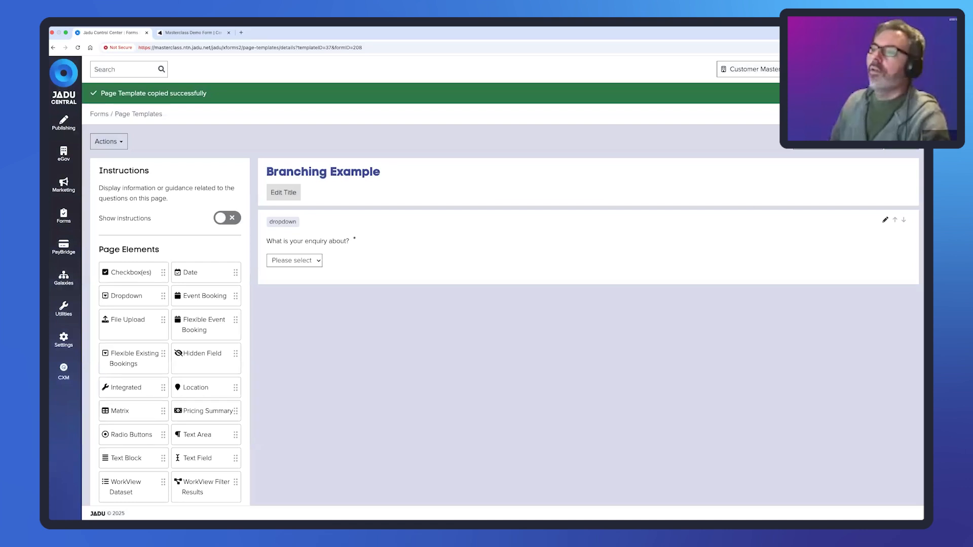
click(838, 141)
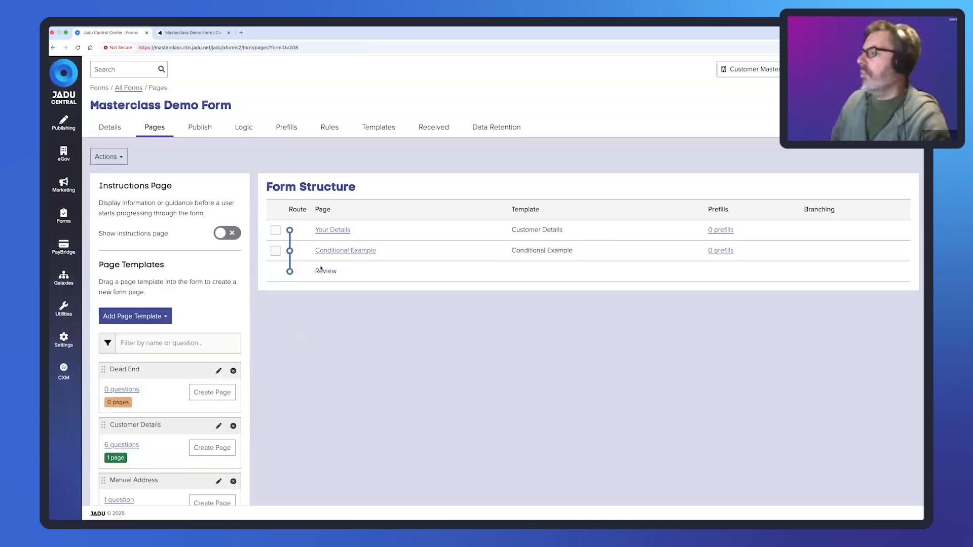
- Remove the Conditional Example page from the form
click(275, 251)
click(107, 156)
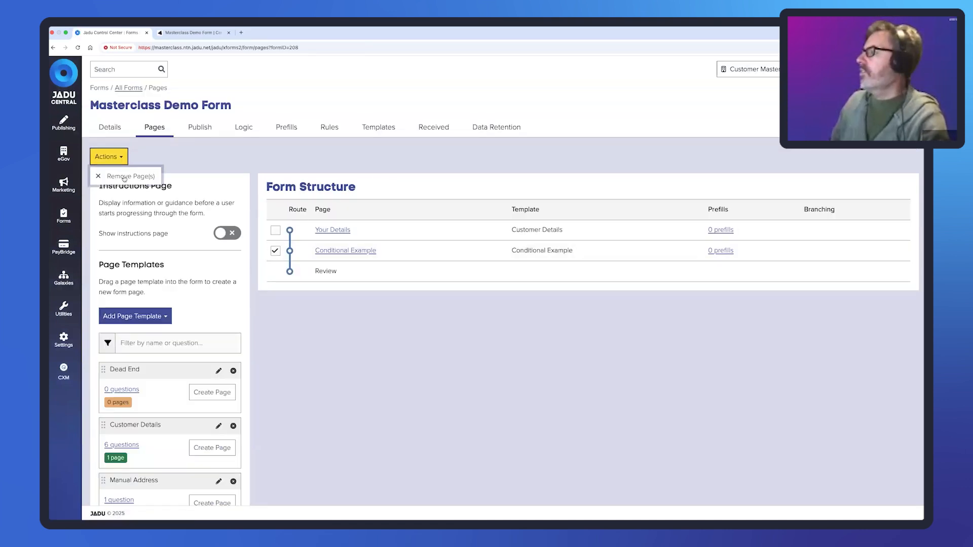
click(128, 176)
click(361, 229)
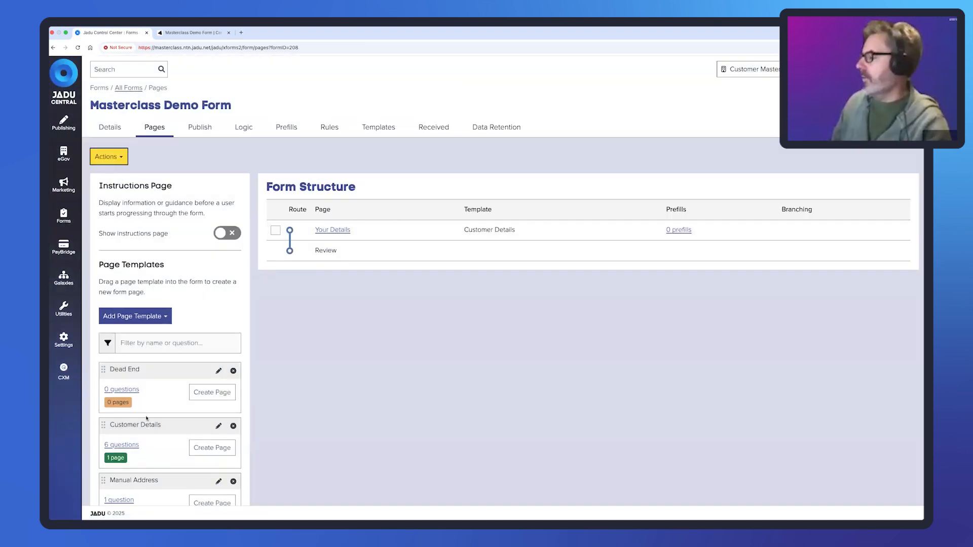
- Add a Branching Example page in the slot just before Review
scroll(146, 419, down, 3)
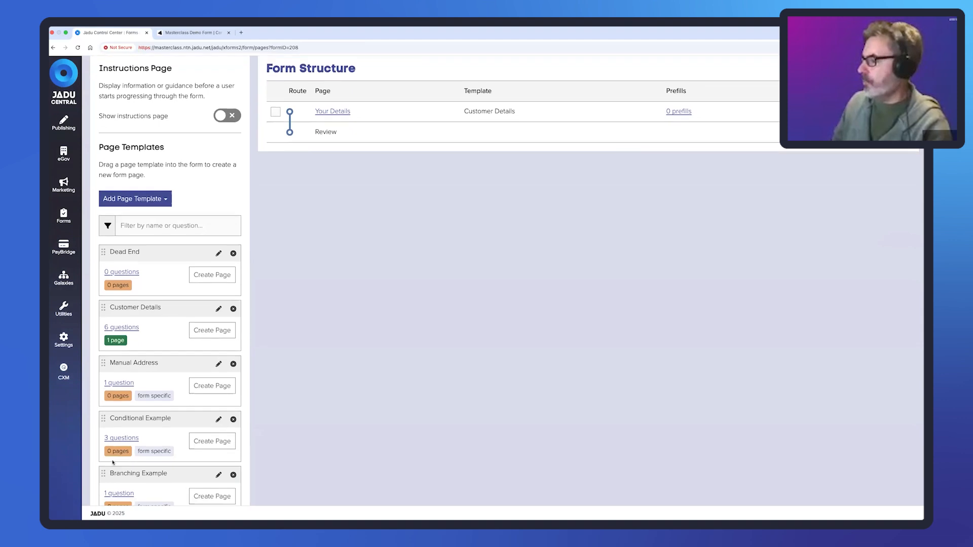
drag(106, 476, 365, 161)
scroll(443, 294, down, 3)
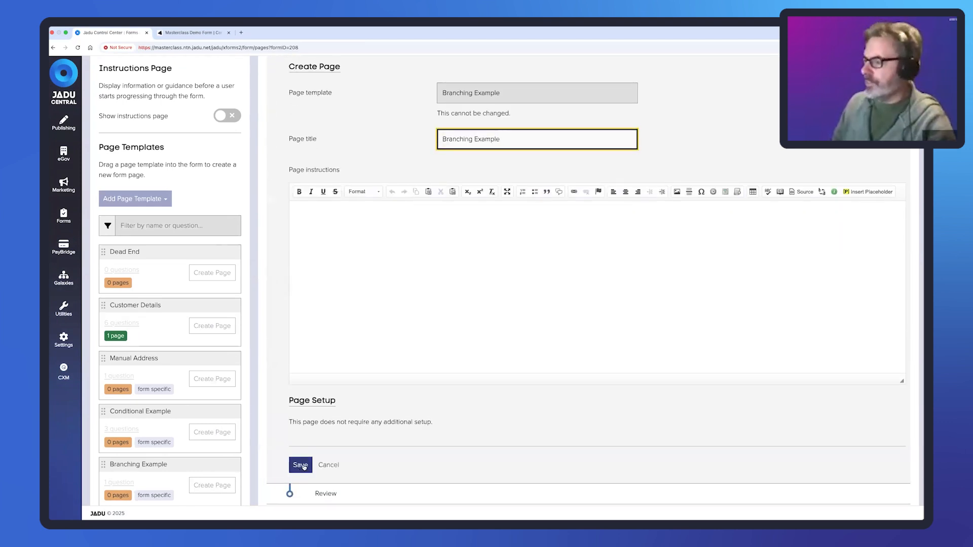
click(301, 465)
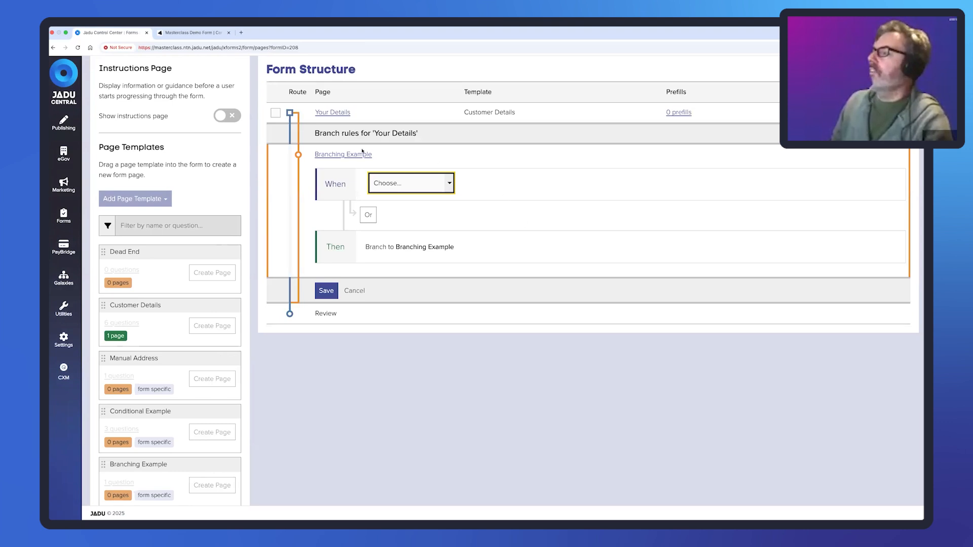
click(354, 291)
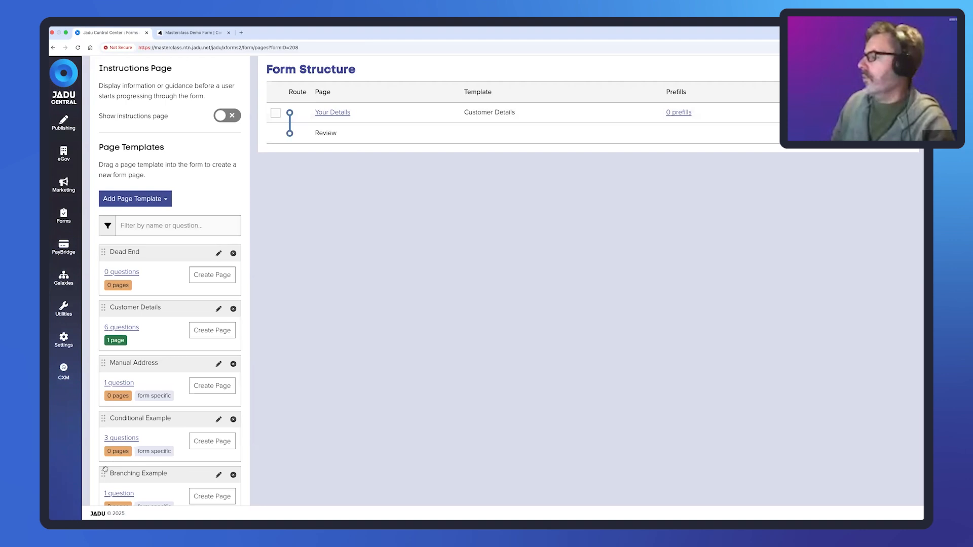
drag(104, 475, 358, 175)
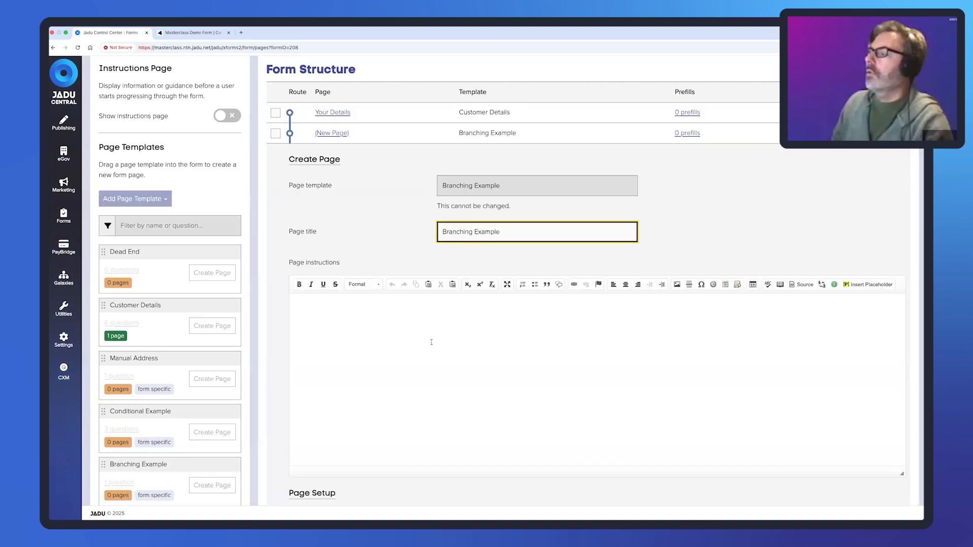
key(Return)
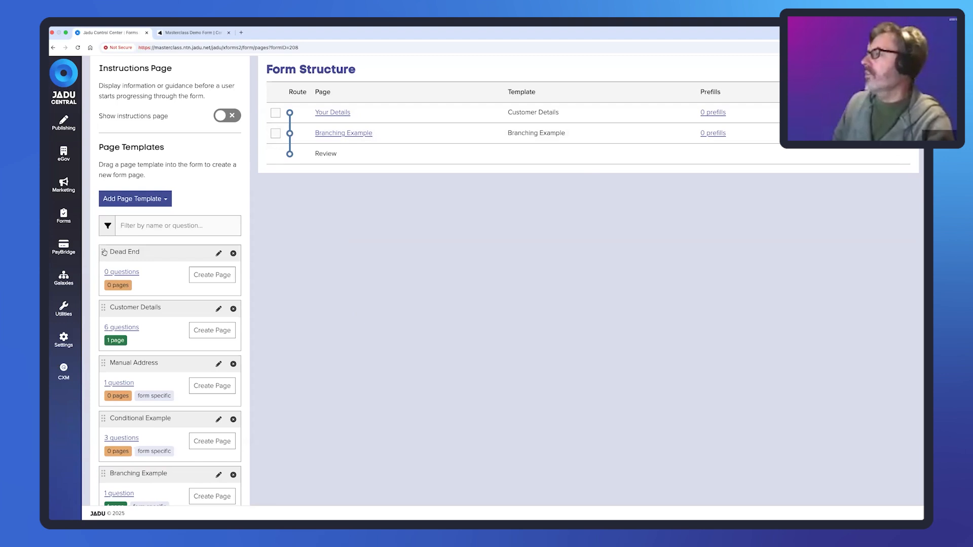
- Branch a Dead End page 'Incorrect' off Branching Example saying 'You cannot tell us about Thing A'
drag(103, 252, 433, 220)
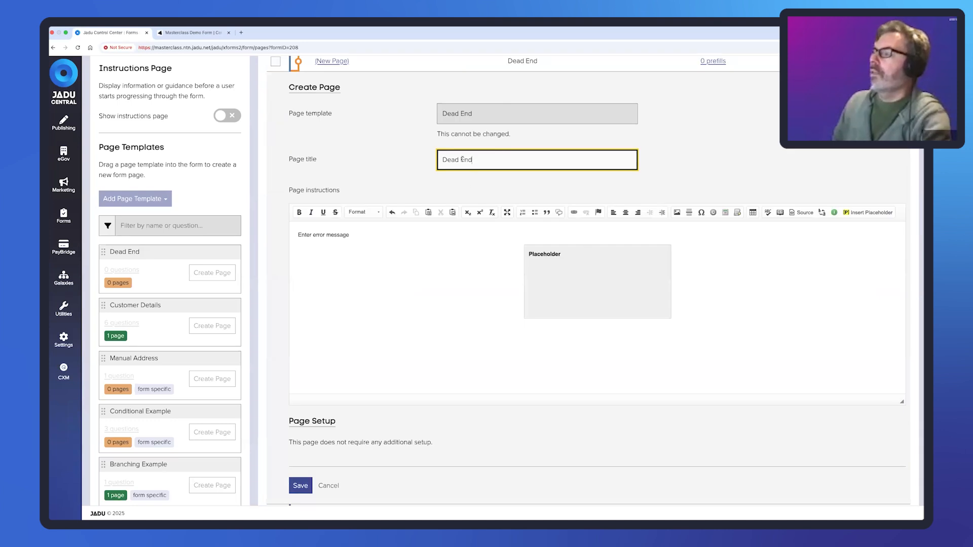
drag(472, 159, 440, 159)
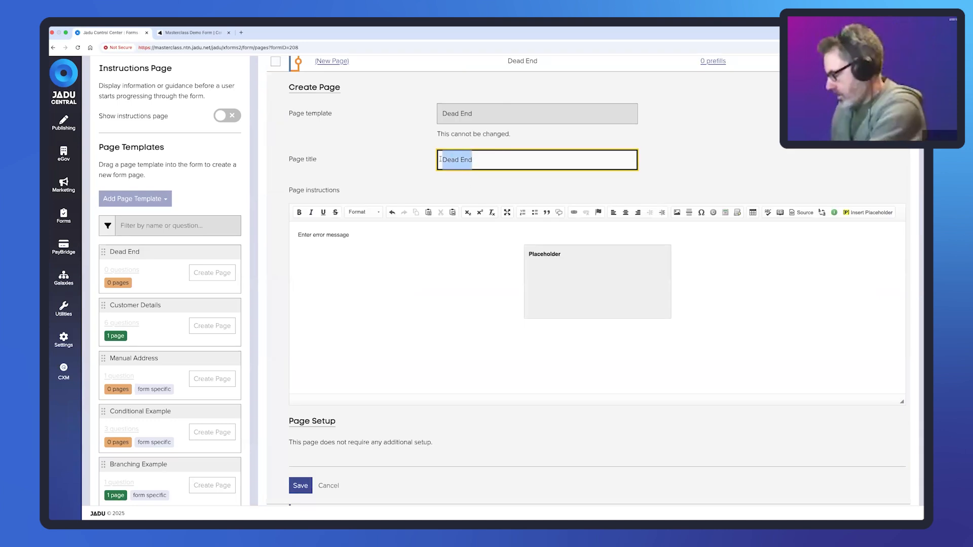
text(In)
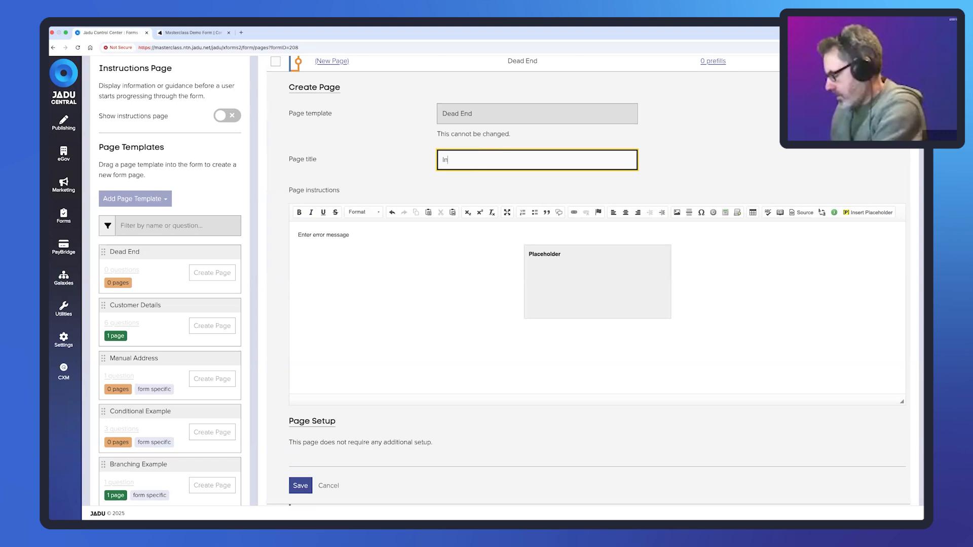
text(correct)
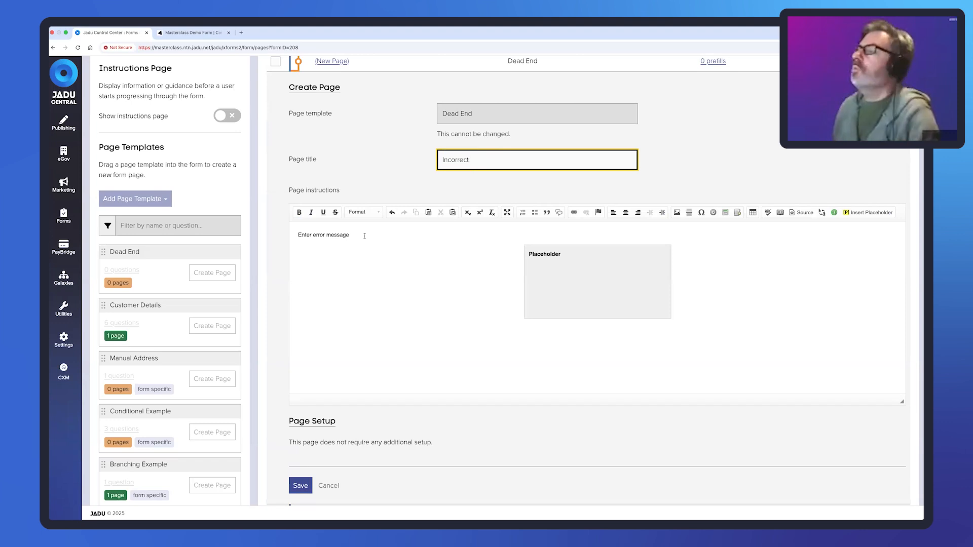
drag(355, 235, 295, 231)
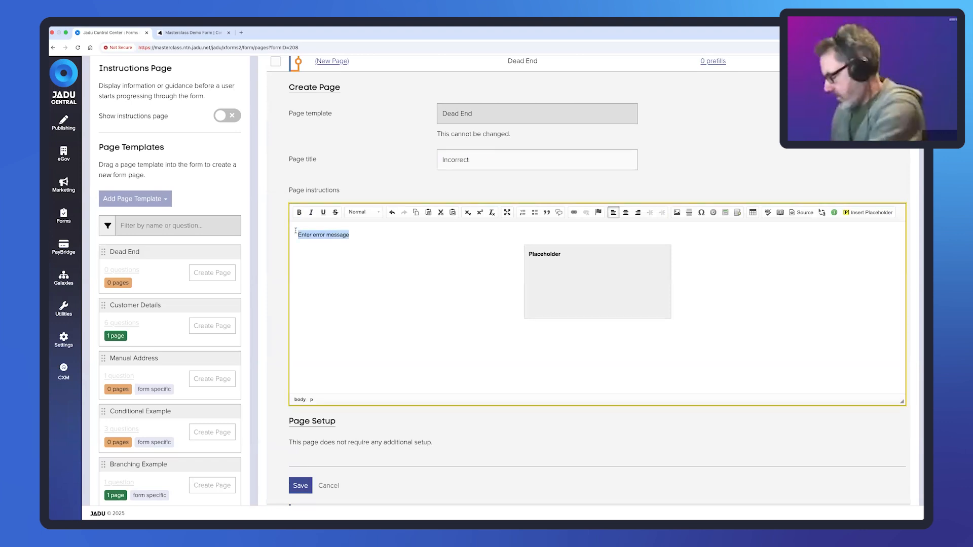
text(You cannot)
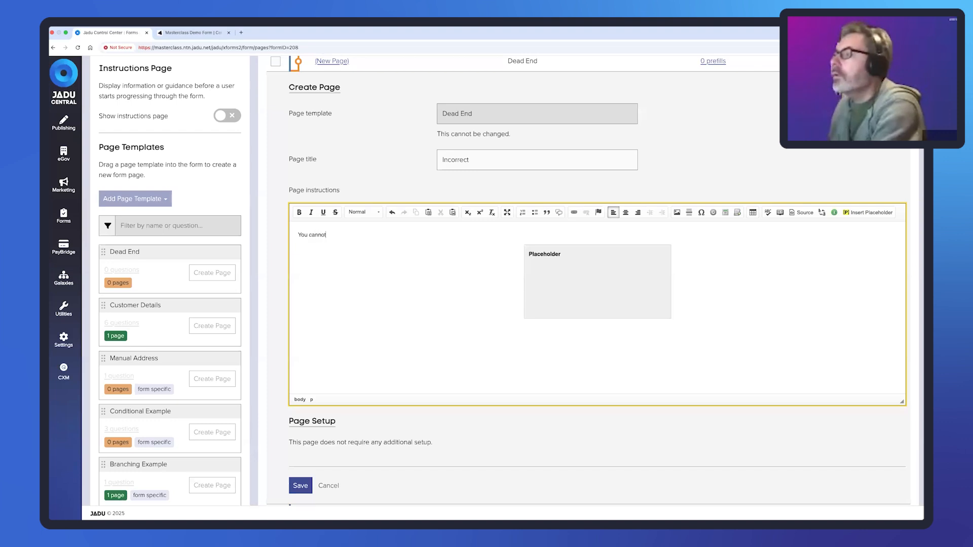
text(l us)
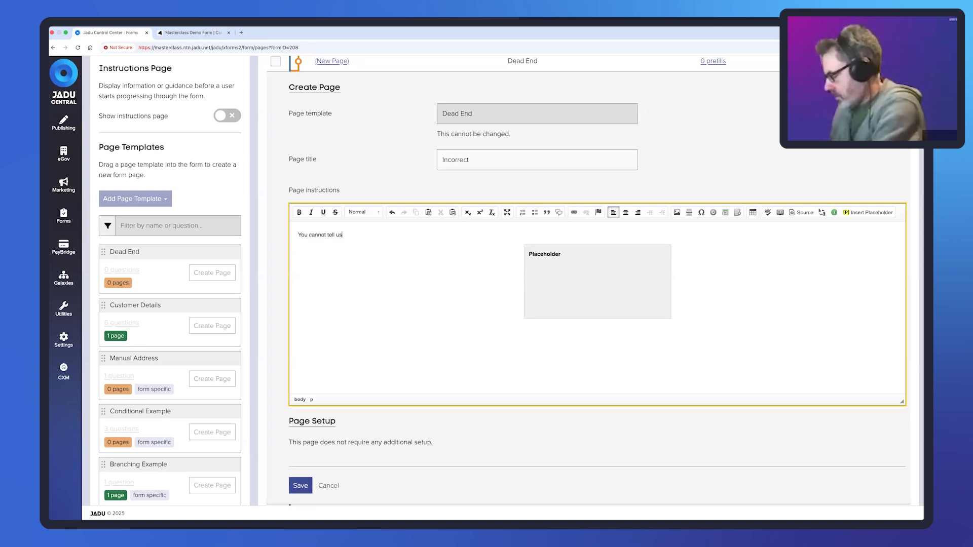
text( about Thing A)
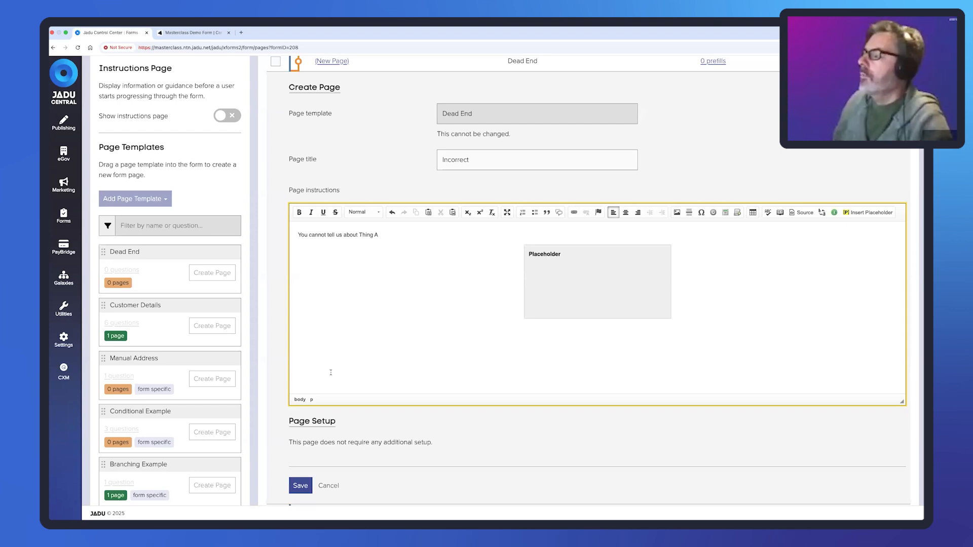
scroll(331, 372, down, 2)
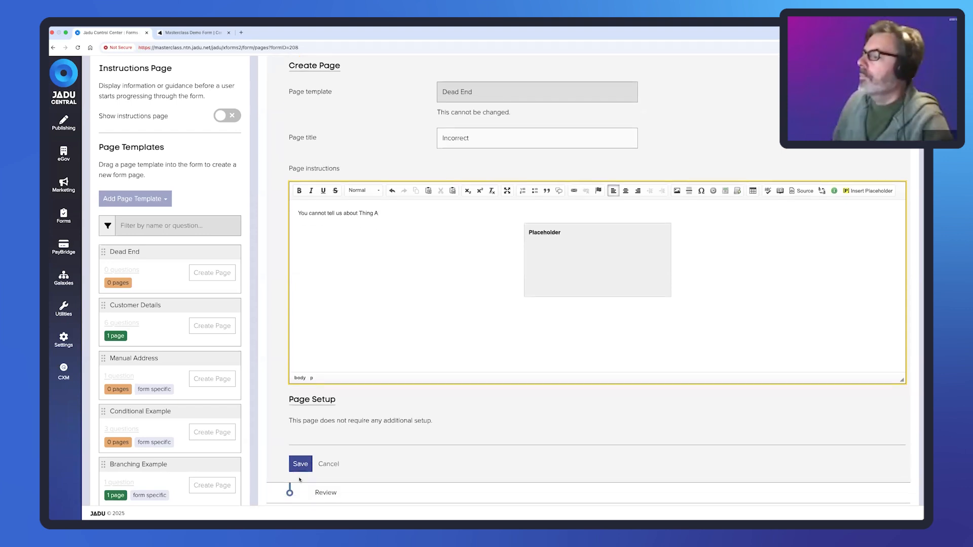
click(300, 462)
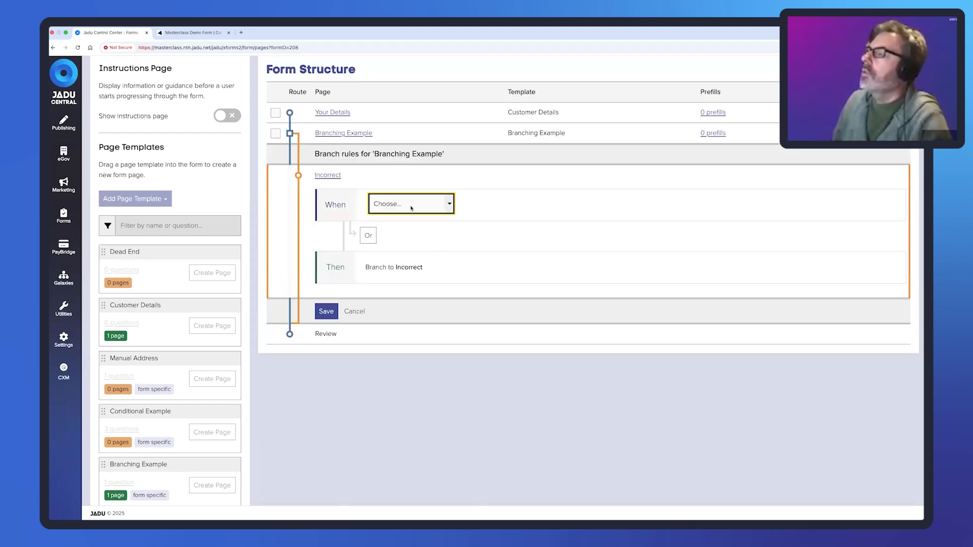
- Route to Incorrect when 'What is your enquiry about?' equals Thing A, save, then open Publish settings
click(448, 205)
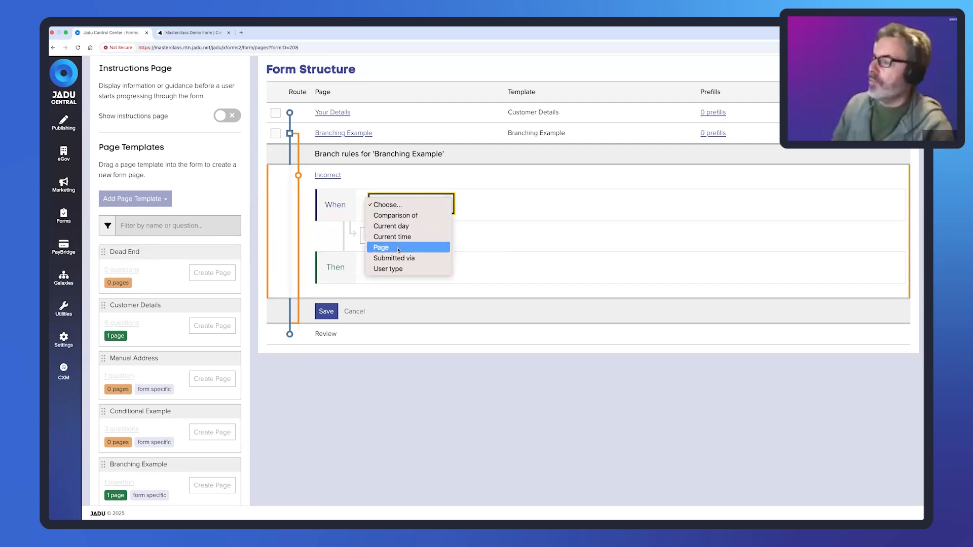
click(416, 218)
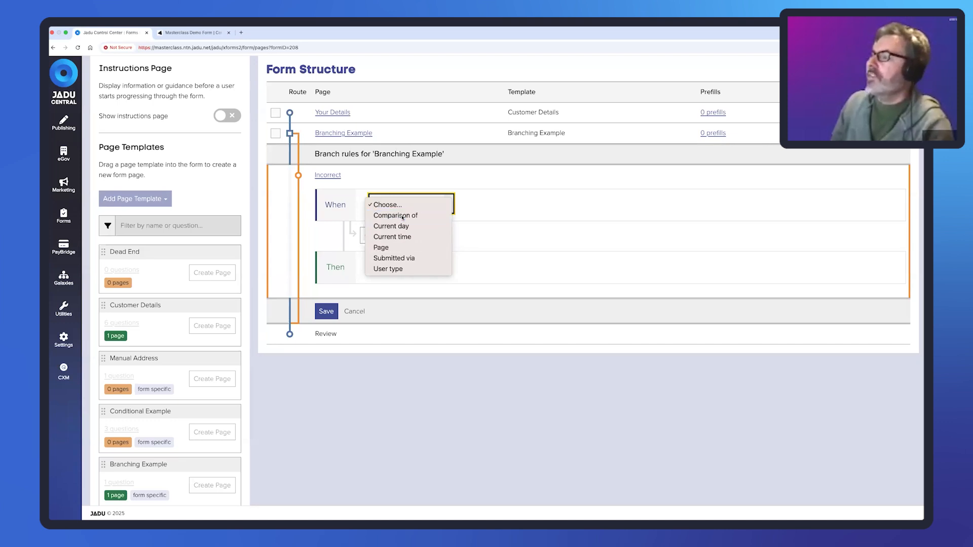
click(515, 205)
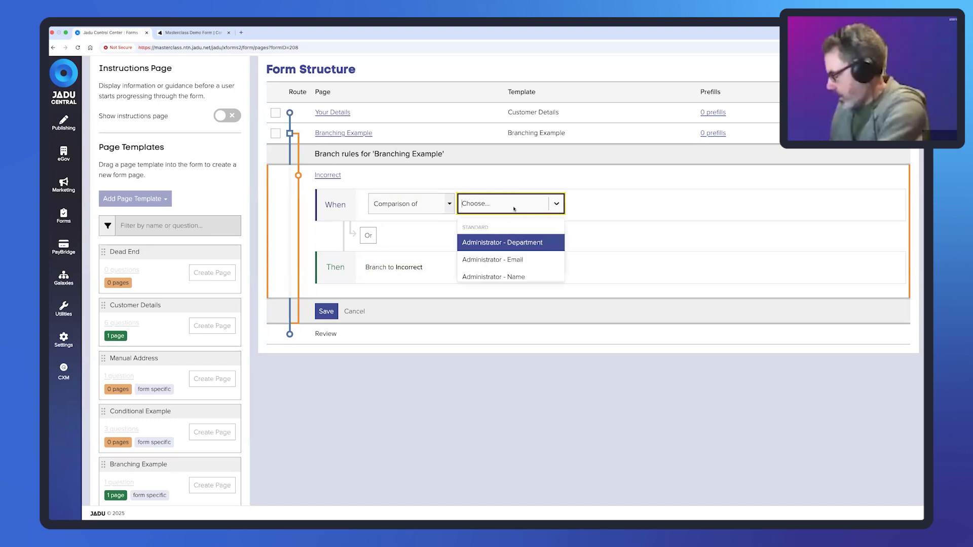
text(what)
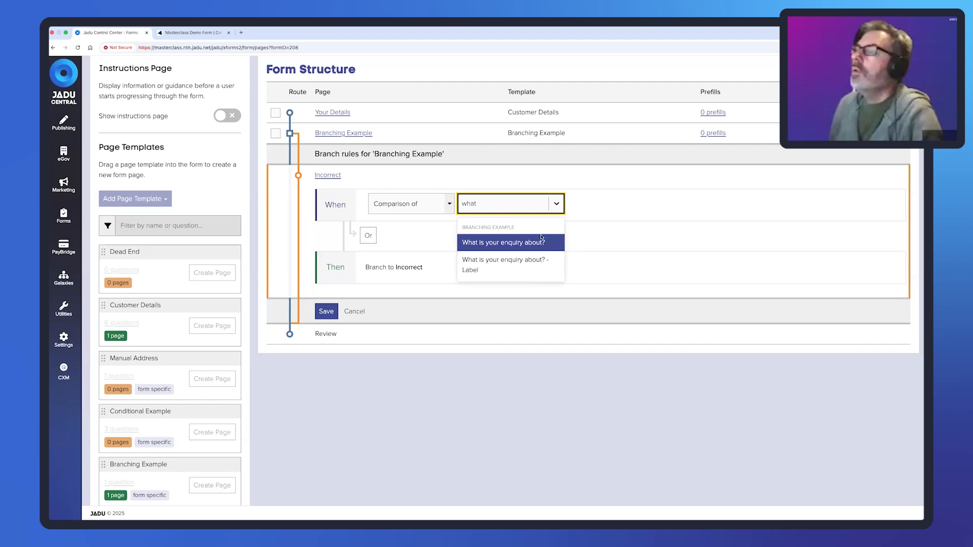
click(539, 243)
click(611, 204)
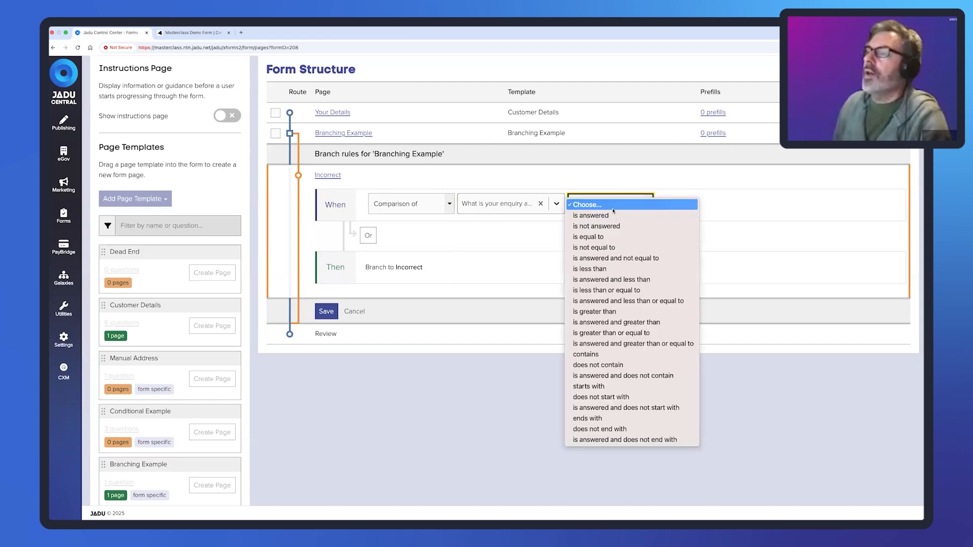
click(613, 236)
click(697, 210)
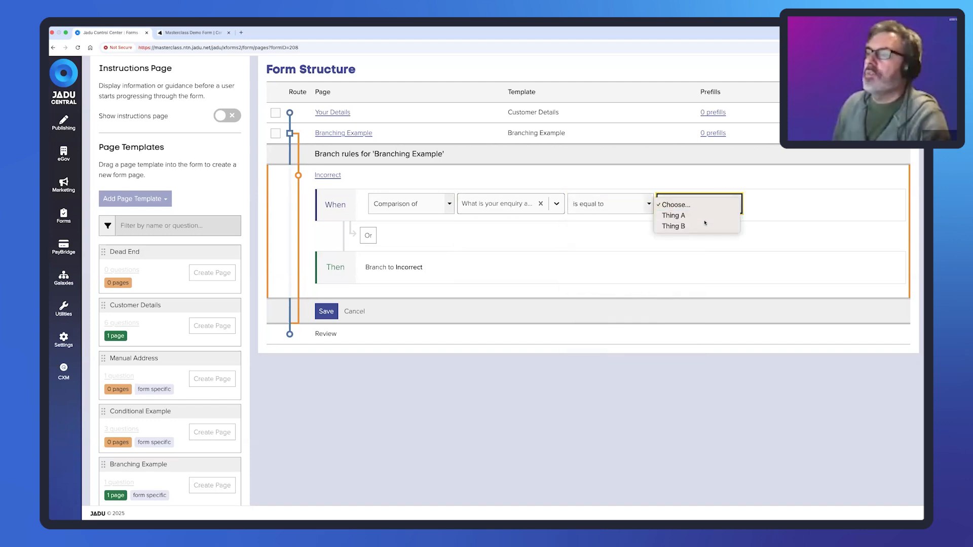
click(704, 216)
click(326, 313)
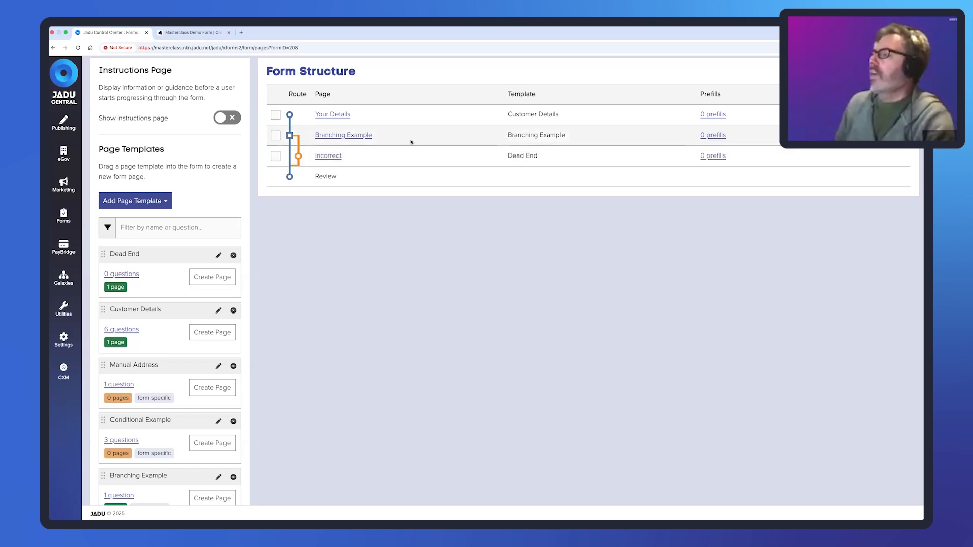
scroll(411, 142, up, 3)
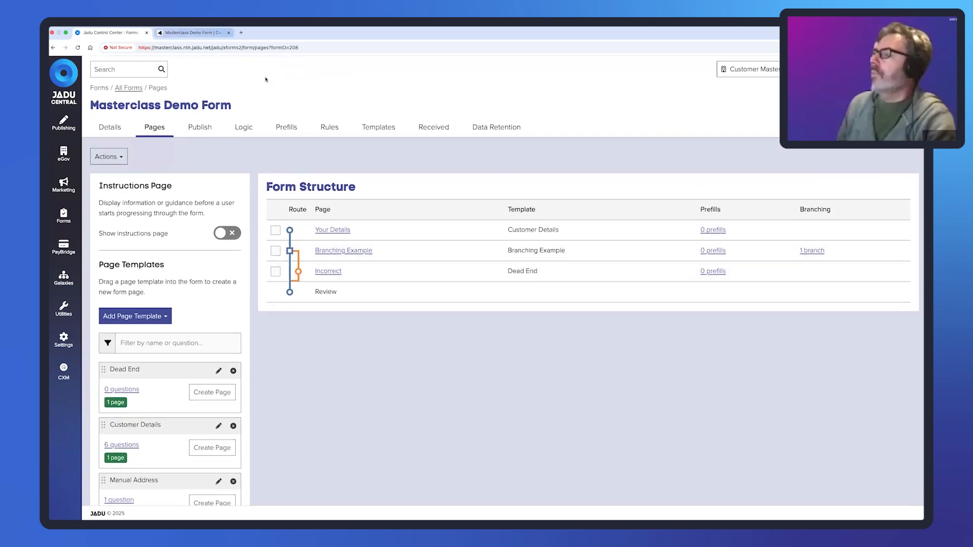
click(212, 129)
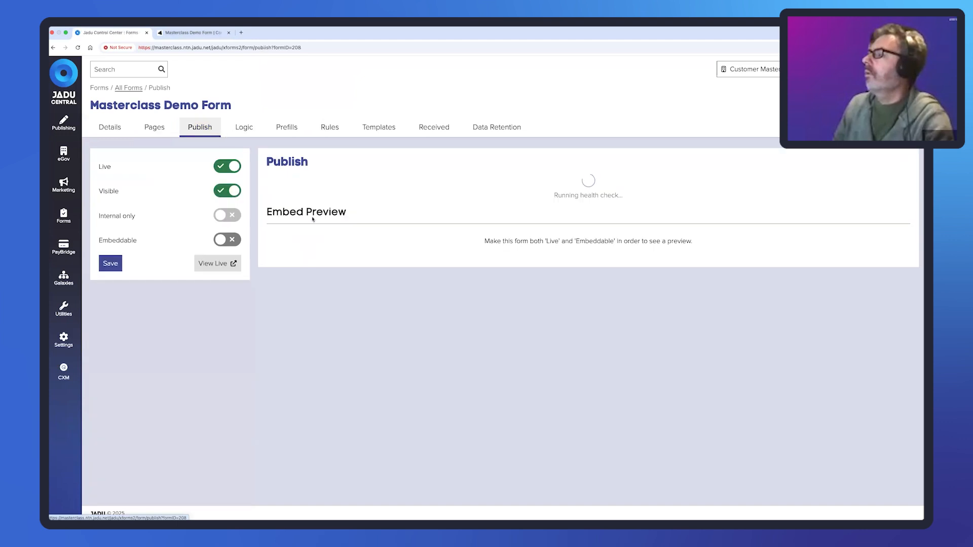
- Start the live form and enter a first name, last name and postcode
click(218, 263)
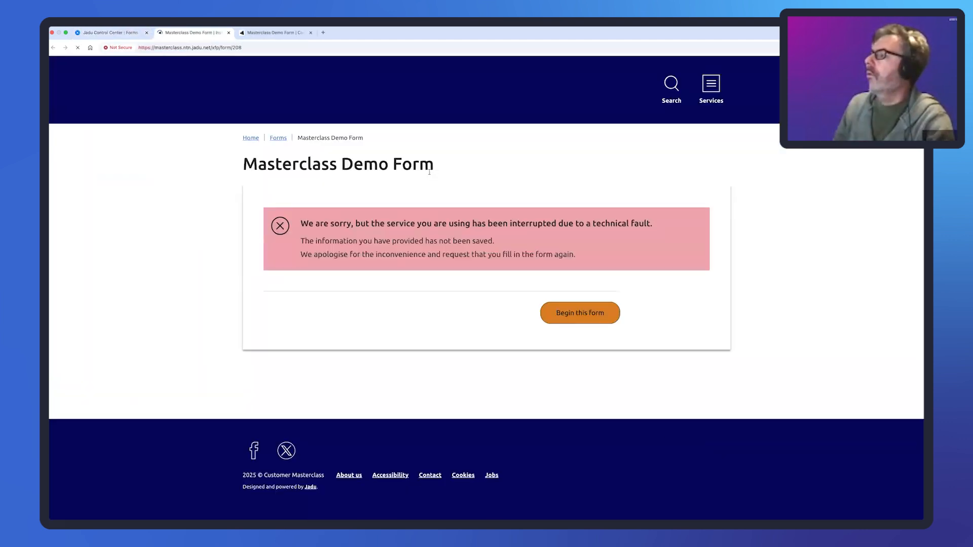
click(583, 312)
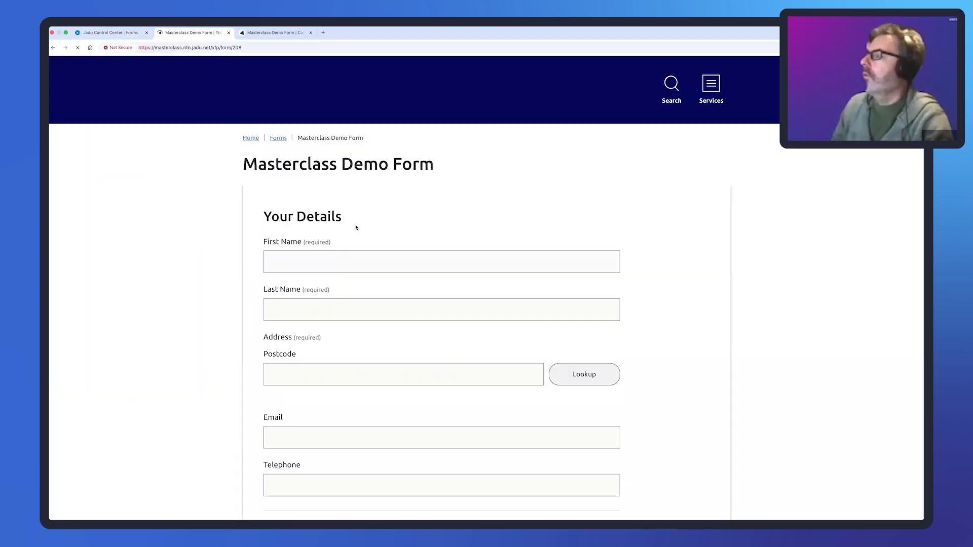
click(343, 259)
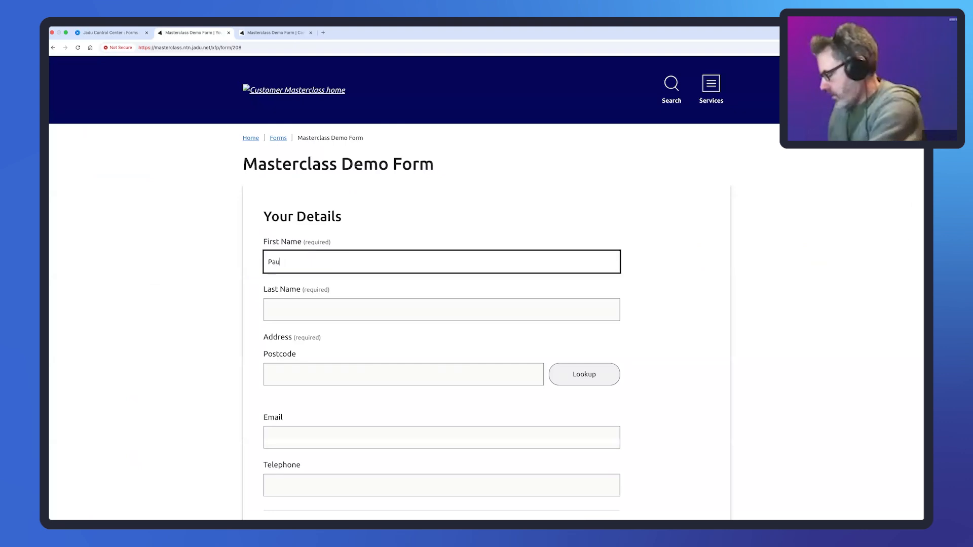
key(Tab)
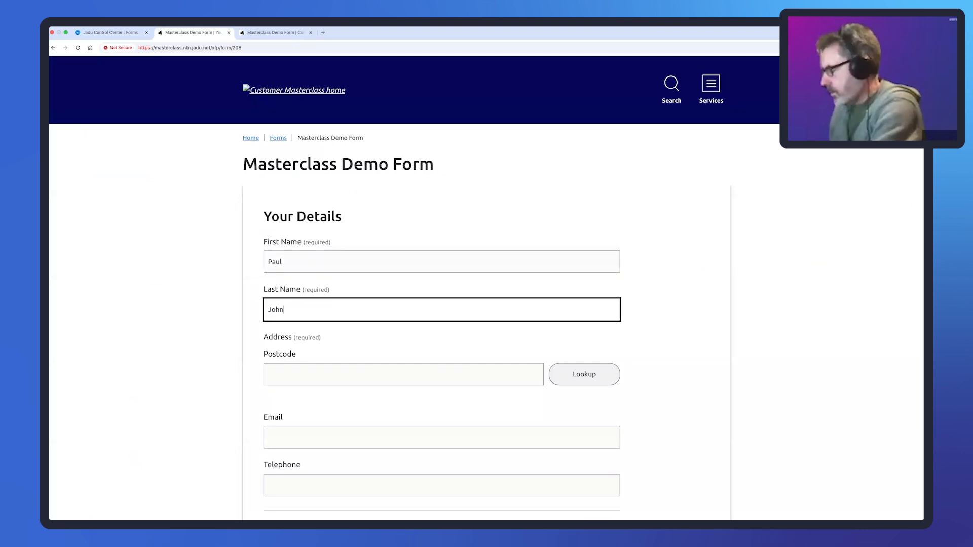
key(Tab)
text(L)
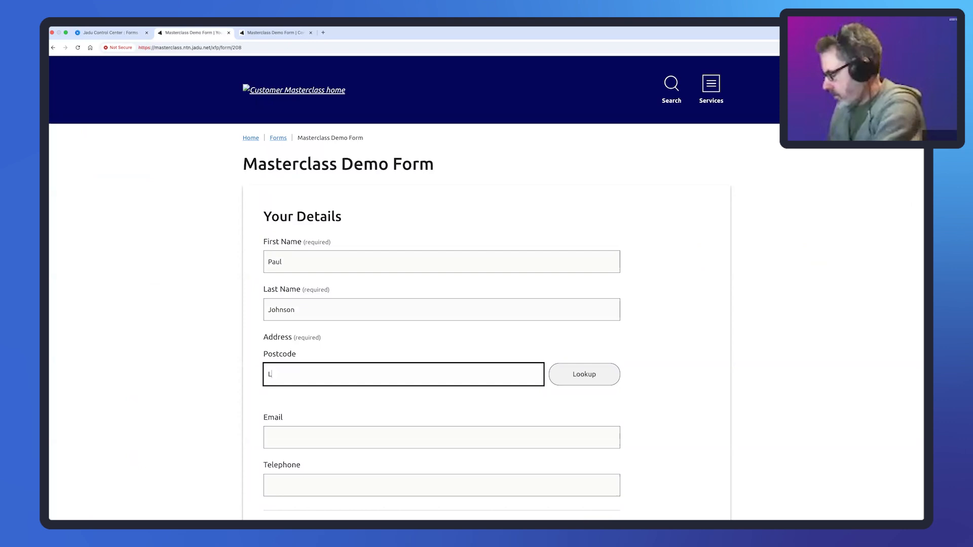
text(E19 1)
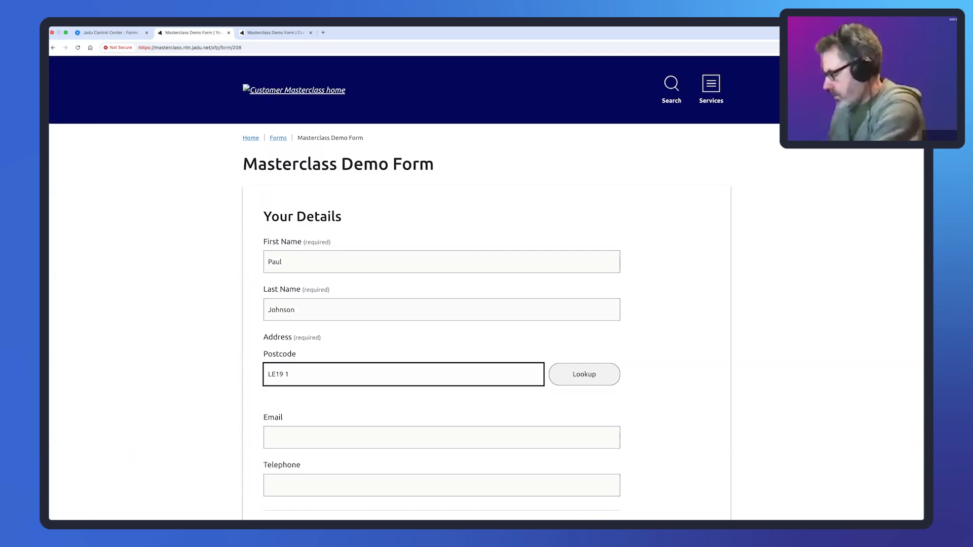
text(RJ)
- Look up the postcode, select the matching property and continue
click(584, 377)
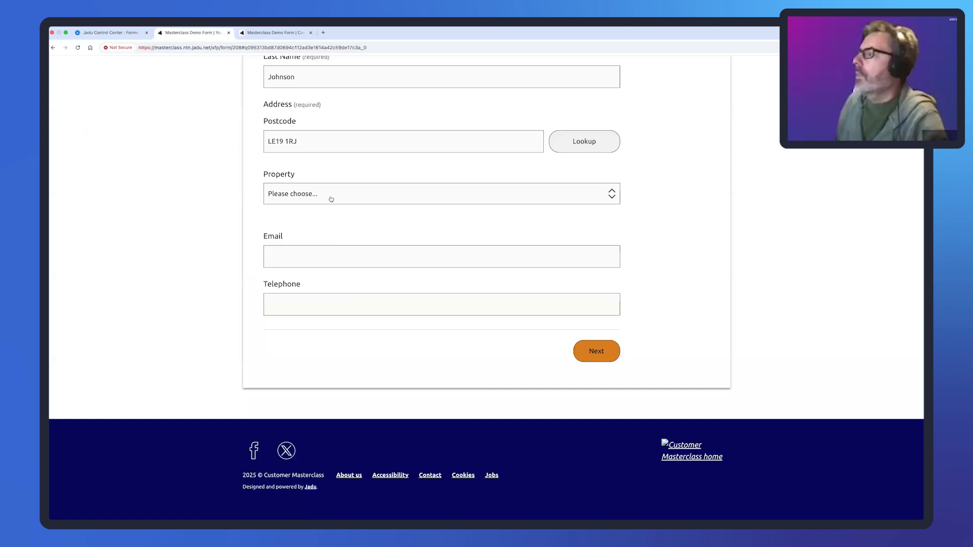
click(331, 199)
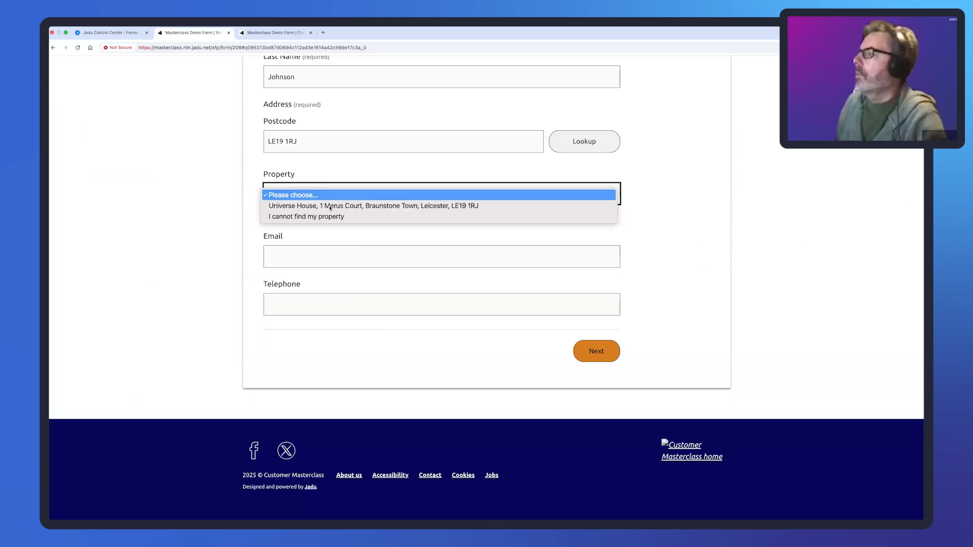
click(344, 206)
click(597, 351)
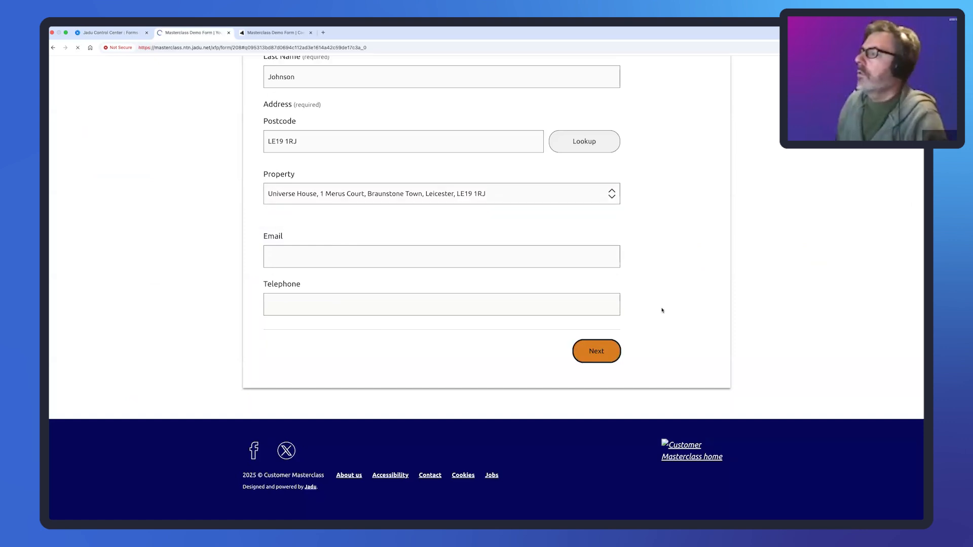
- Answer the enquiry with Thing A, submit to reach Incorrect, and return to Jadu Central
click(393, 263)
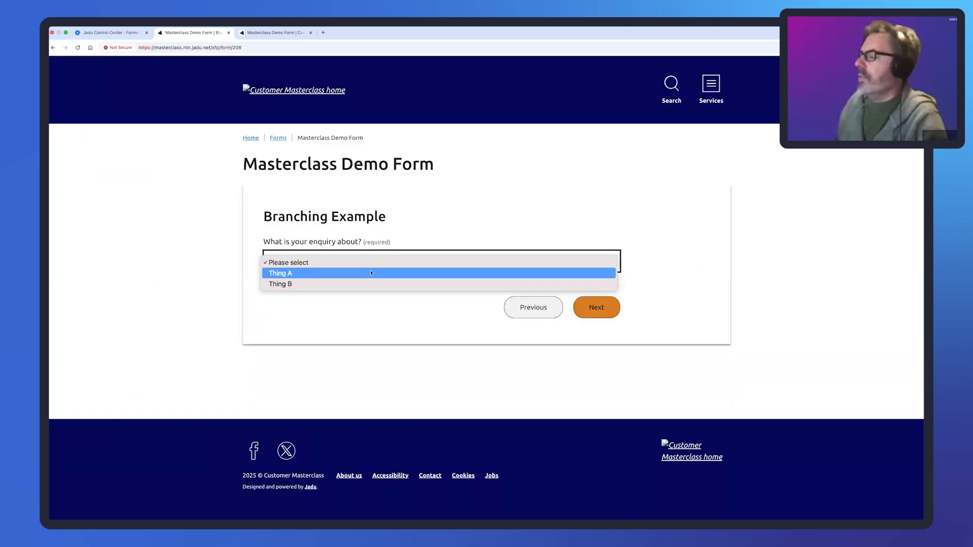
click(371, 273)
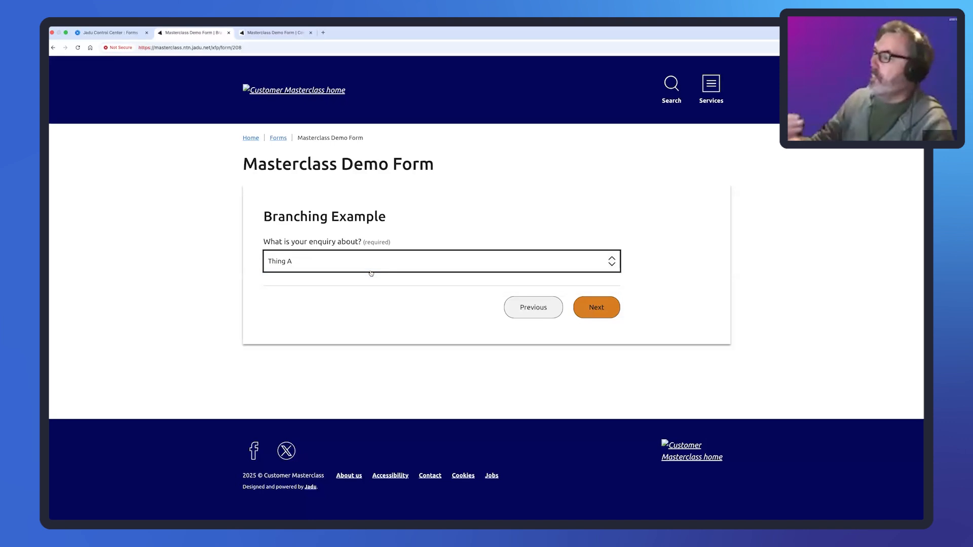
click(590, 303)
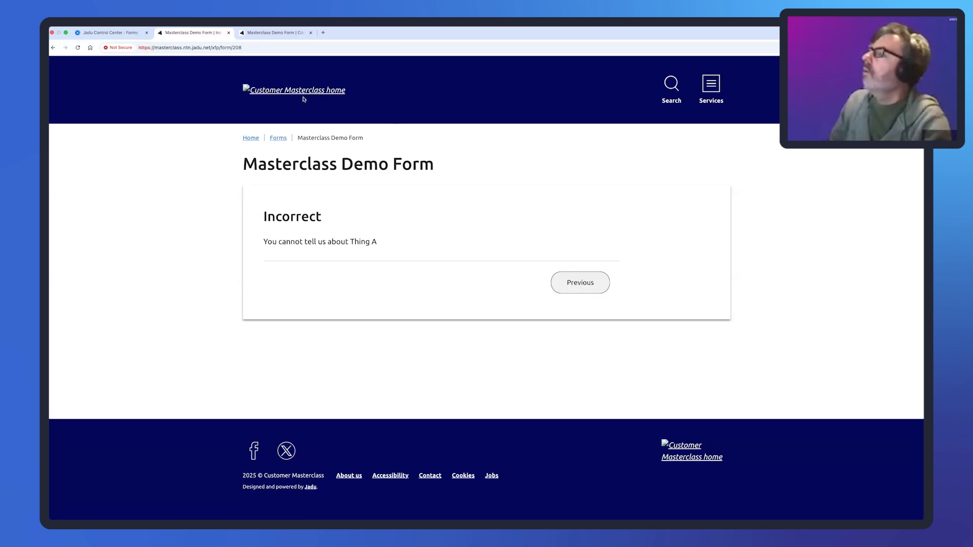
click(126, 36)
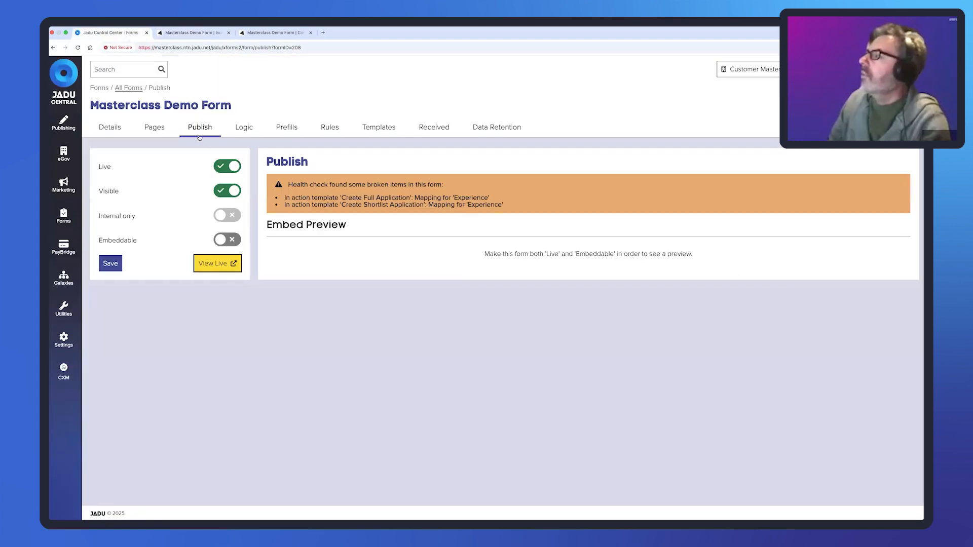
- Show the Pages view: Your Details, Branching Example branching to Incorrect, then Review
click(161, 131)
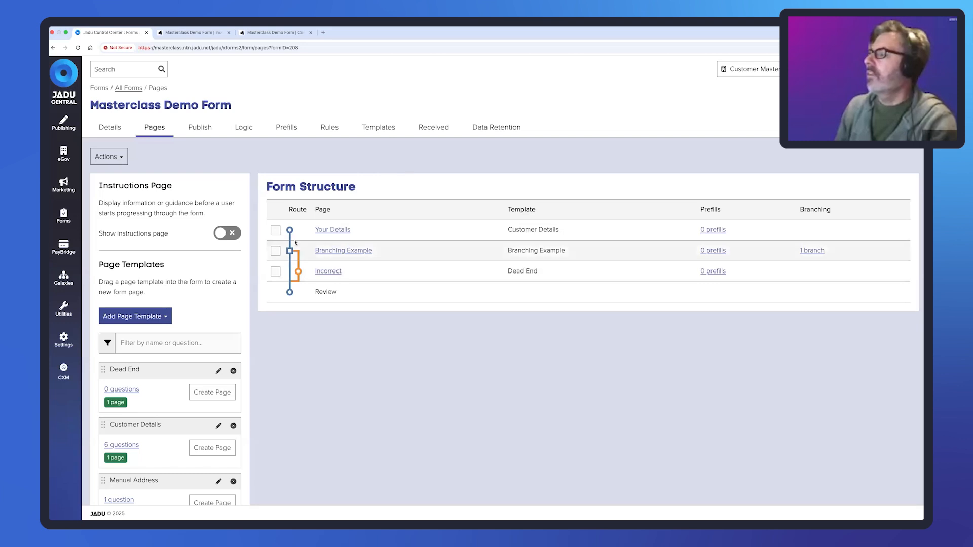
- Remove the Incorrect dead-end page from the form
click(275, 251)
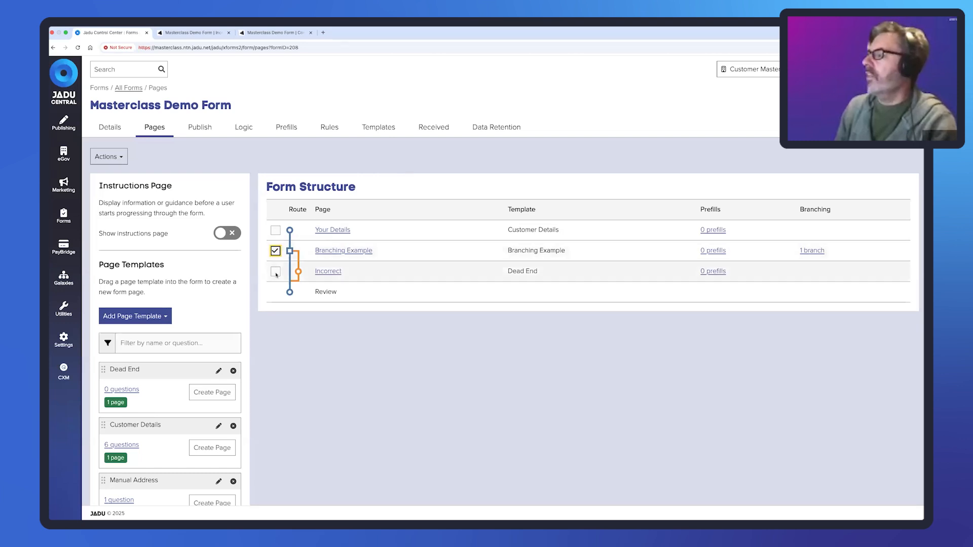
click(275, 272)
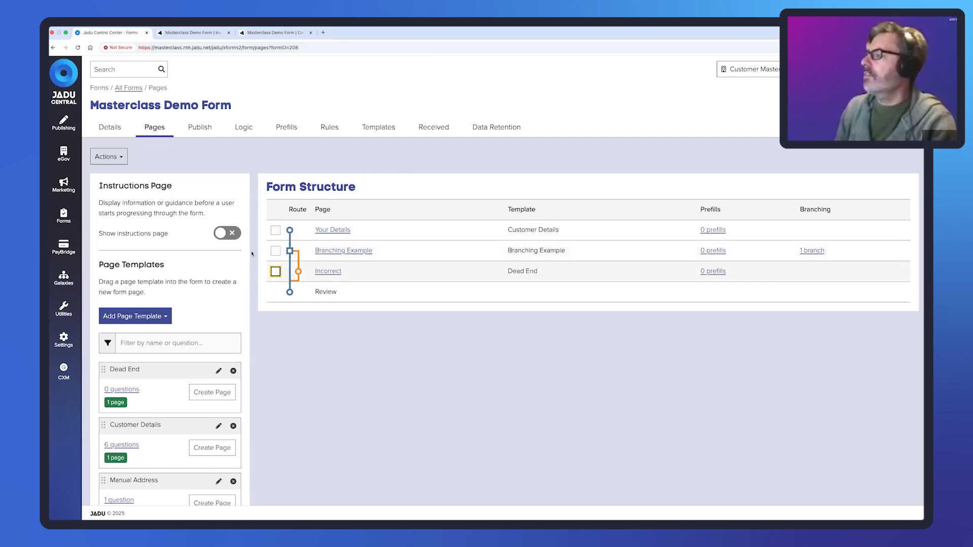
click(109, 156)
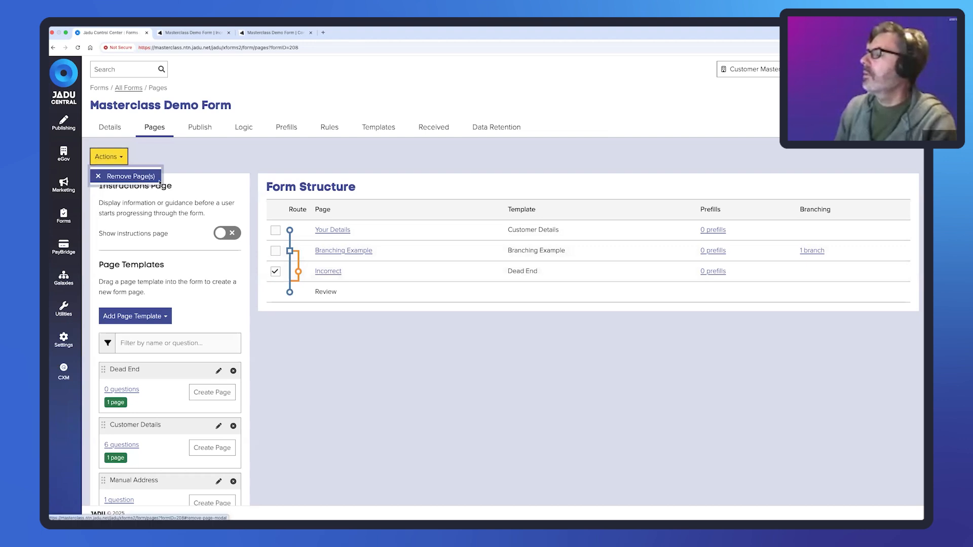
click(131, 176)
click(356, 229)
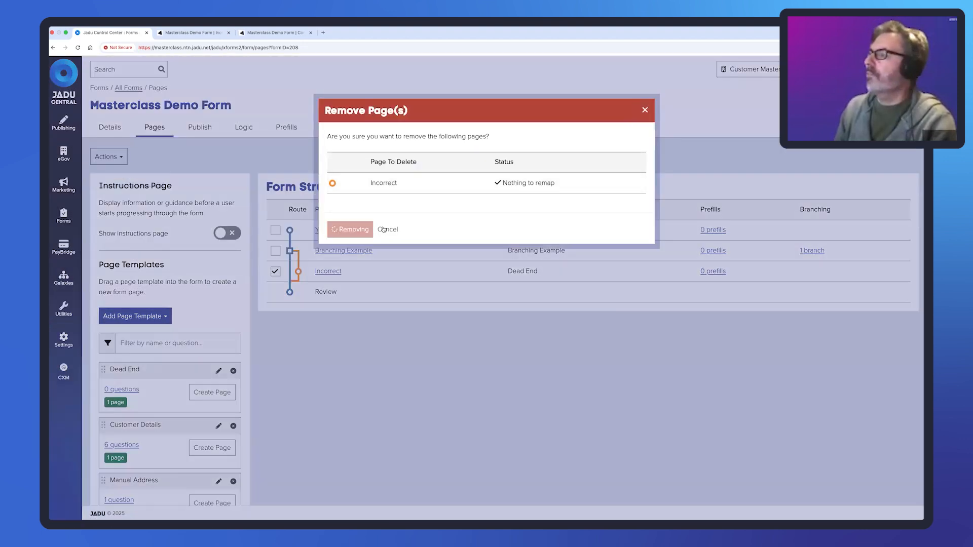
- Remove the Branching Example page and open the Customer Details template for editing
click(276, 251)
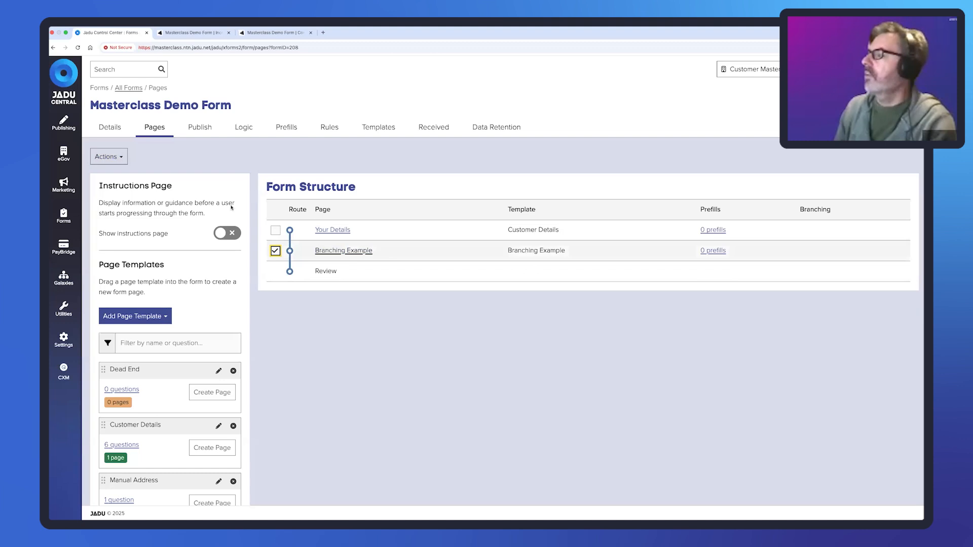
click(112, 155)
click(131, 176)
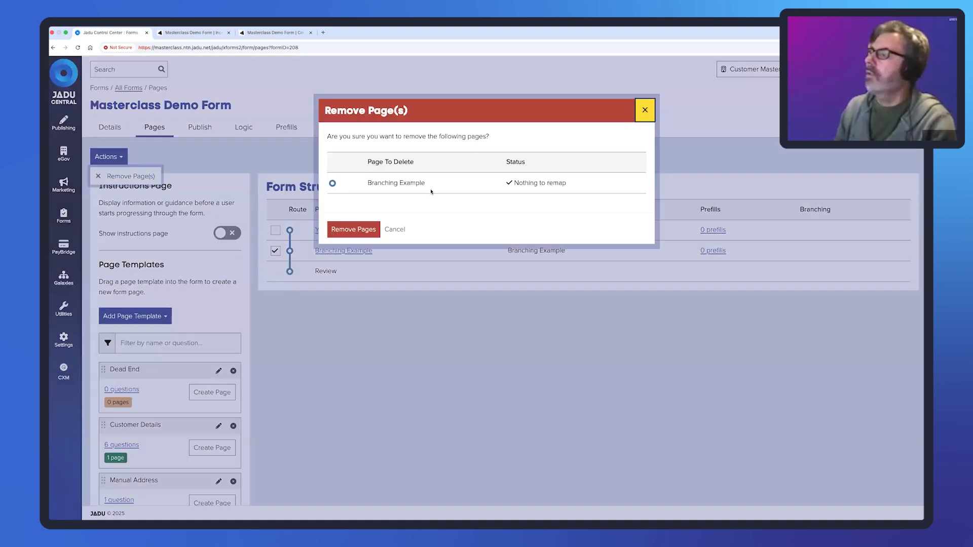
click(366, 229)
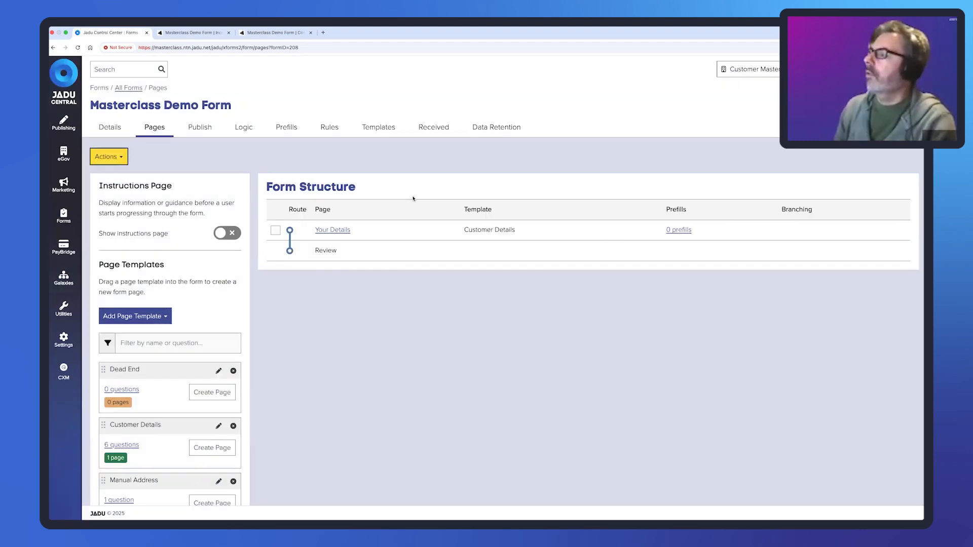
scroll(198, 313, down, 3)
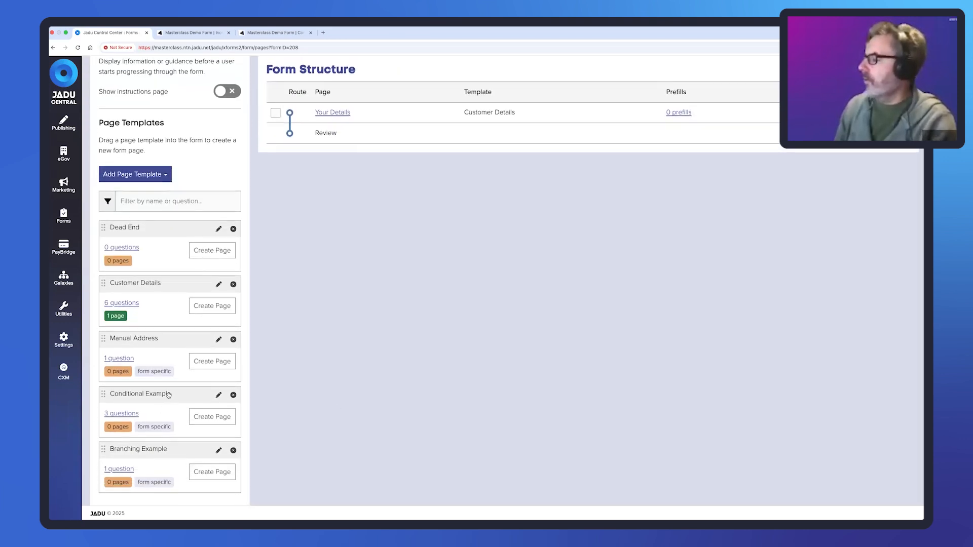
click(219, 285)
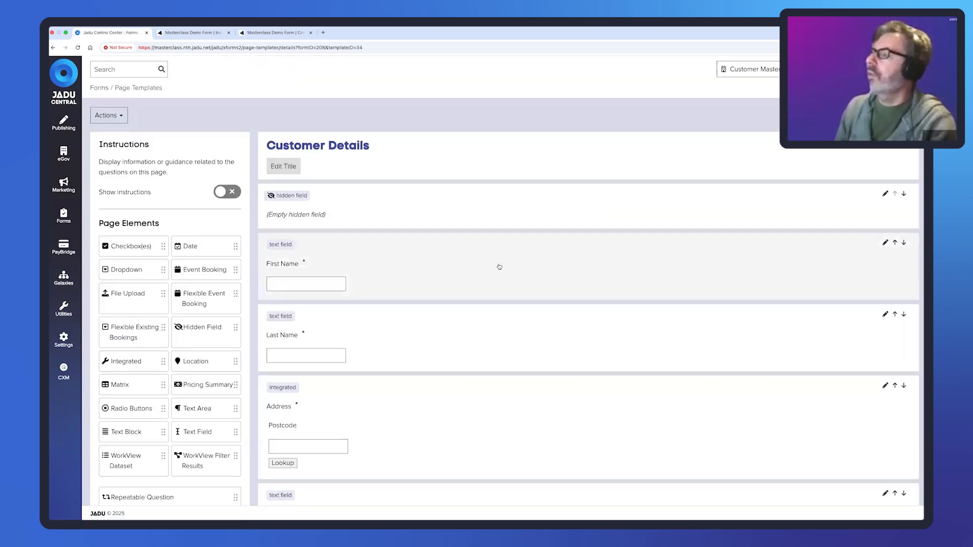
- Insert a section titled 'Manual Address' between the address lookup and Email
scroll(501, 267, down, 2)
scroll(500, 266, down, 3)
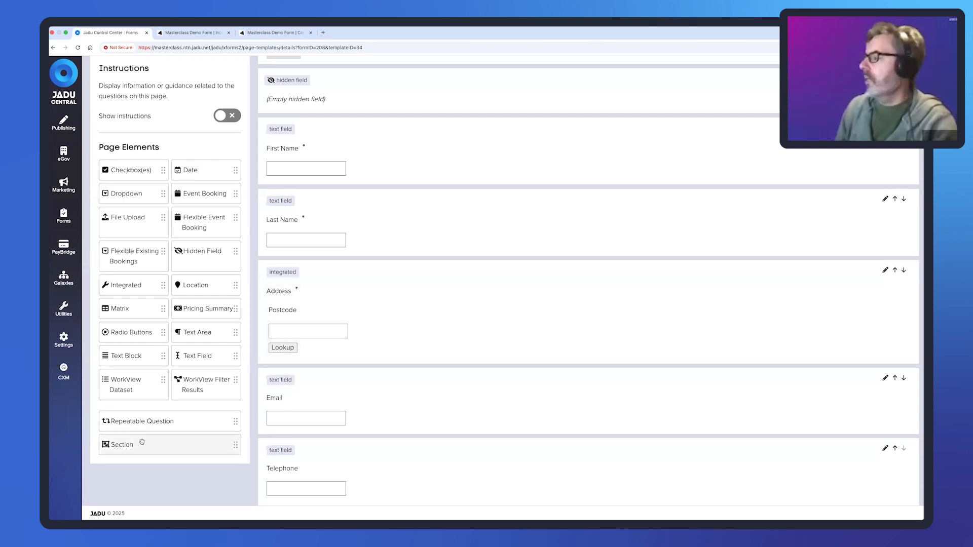
drag(183, 445, 345, 388)
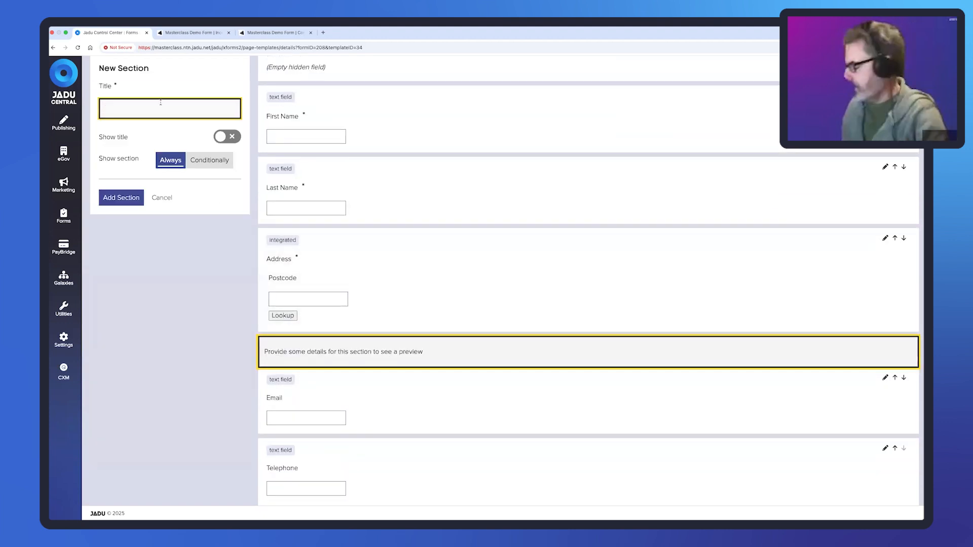
text(Manual )
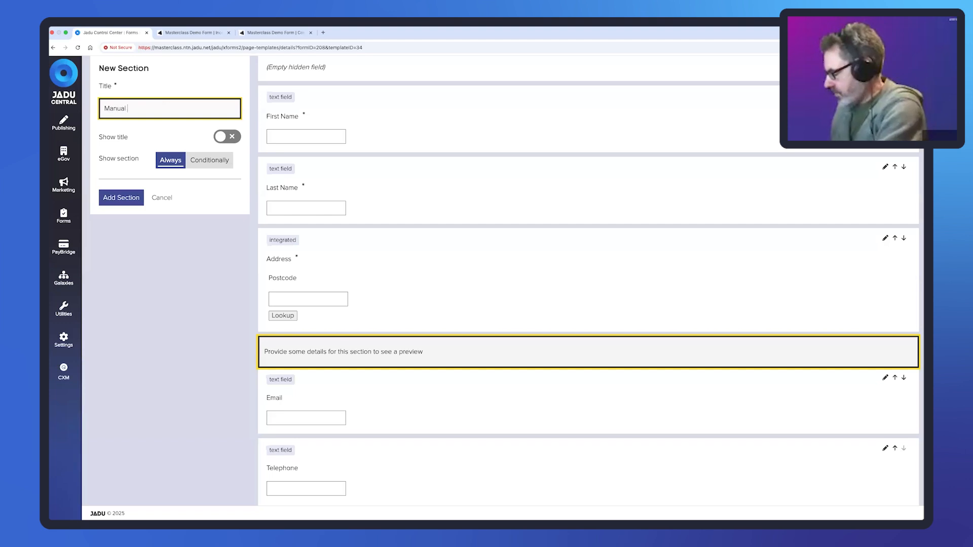
text(Address)
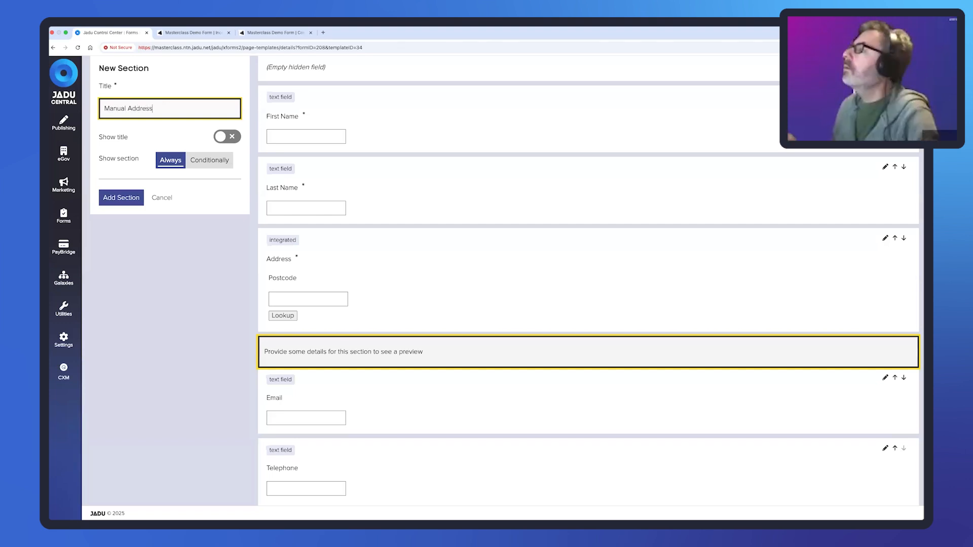
- Show it only when Address - UPRN equals 'I cannot find my property', and add the section
click(209, 160)
click(236, 211)
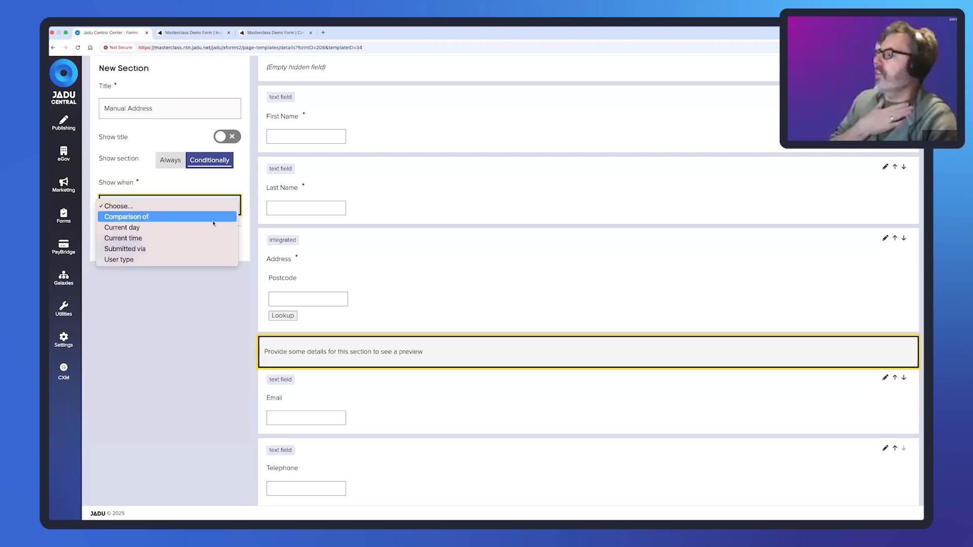
click(207, 216)
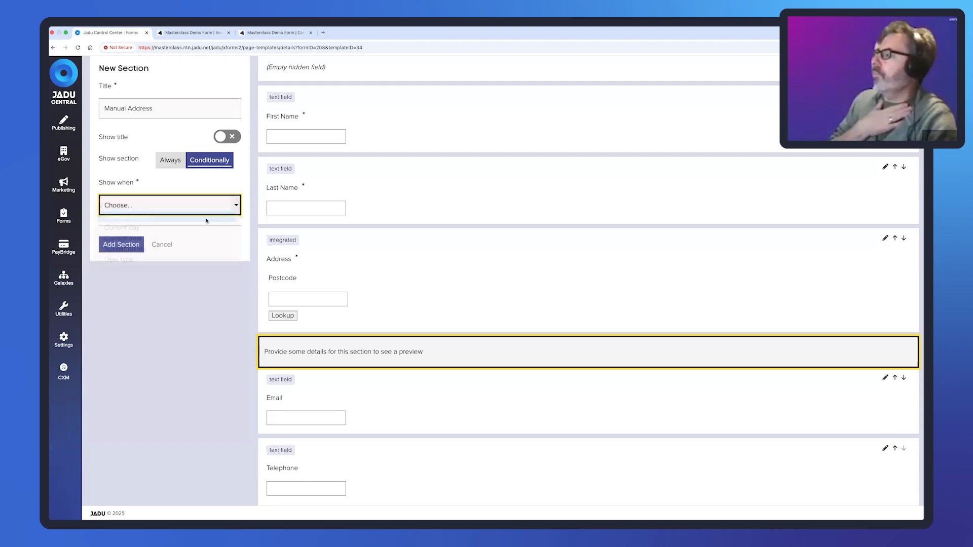
click(226, 237)
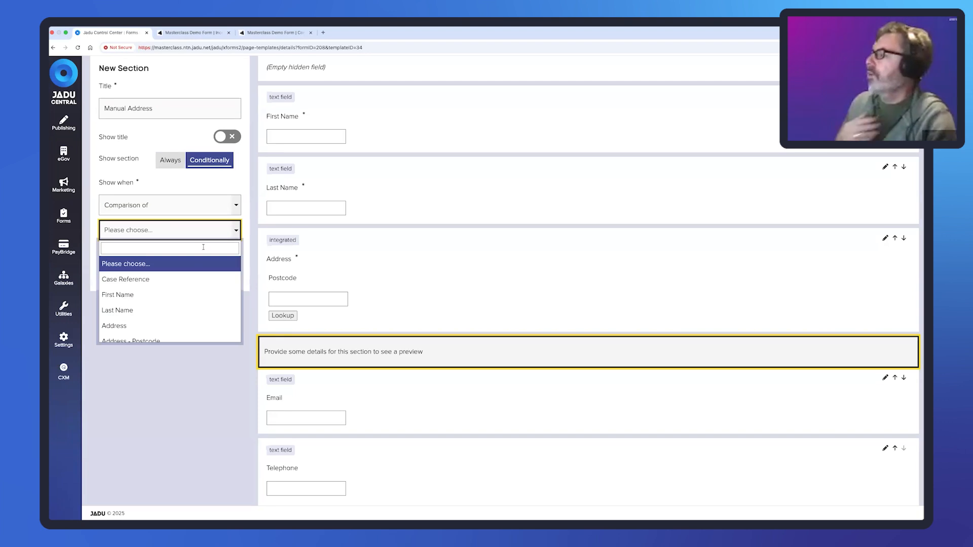
click(203, 248)
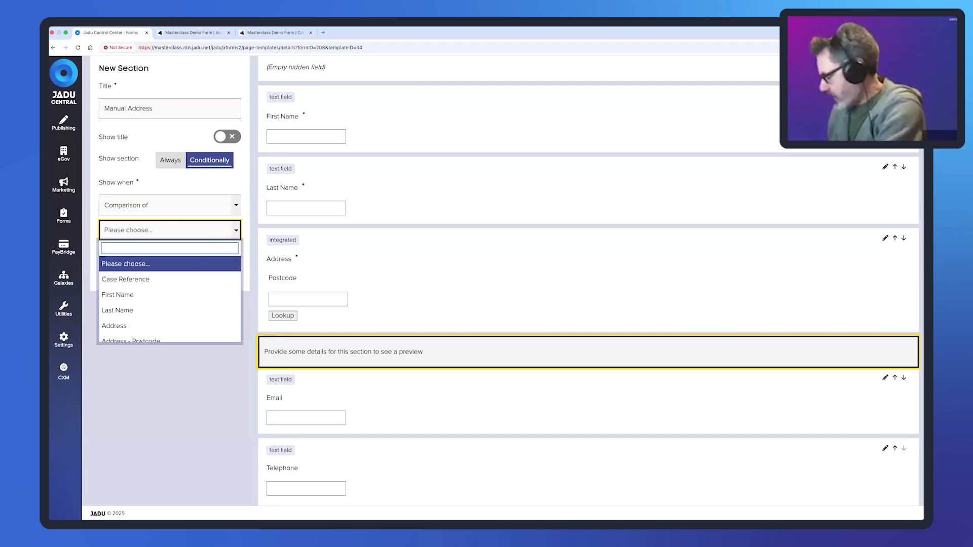
text(address)
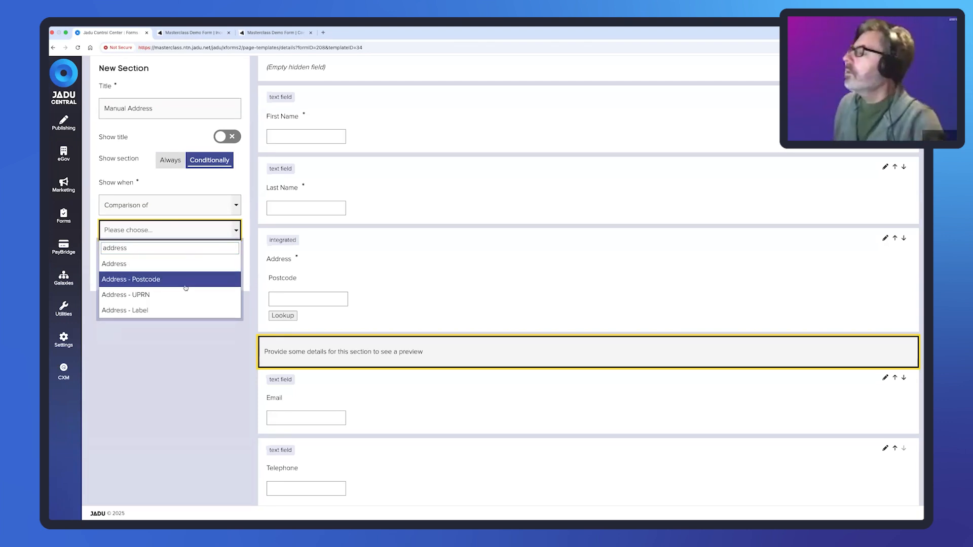
click(147, 295)
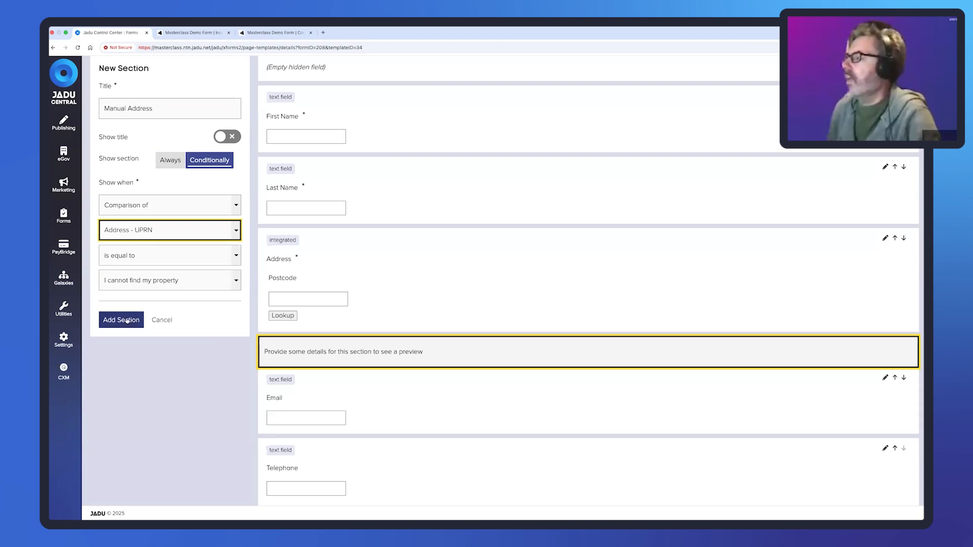
click(127, 320)
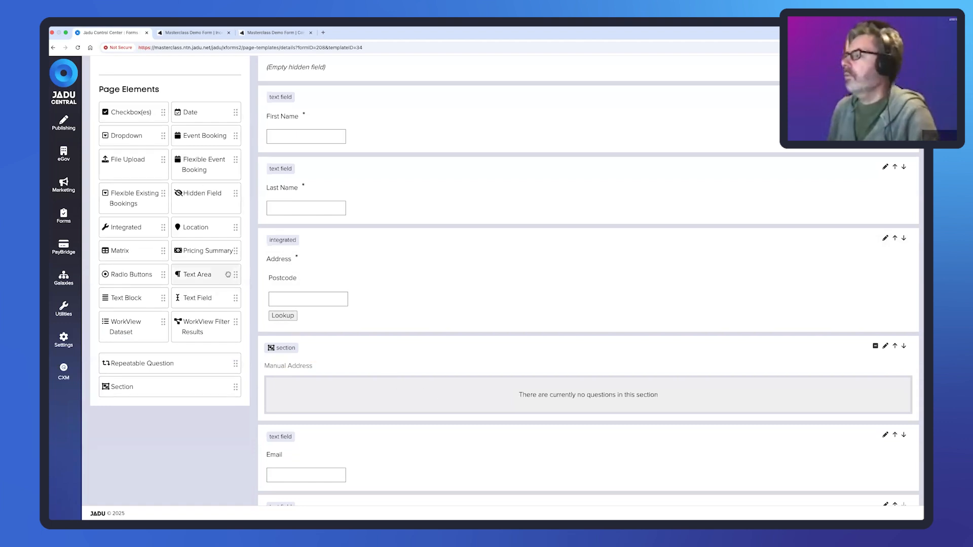
- Add a required text area 'Please enter your address (including postcode)' to Manual Address
drag(231, 274, 408, 401)
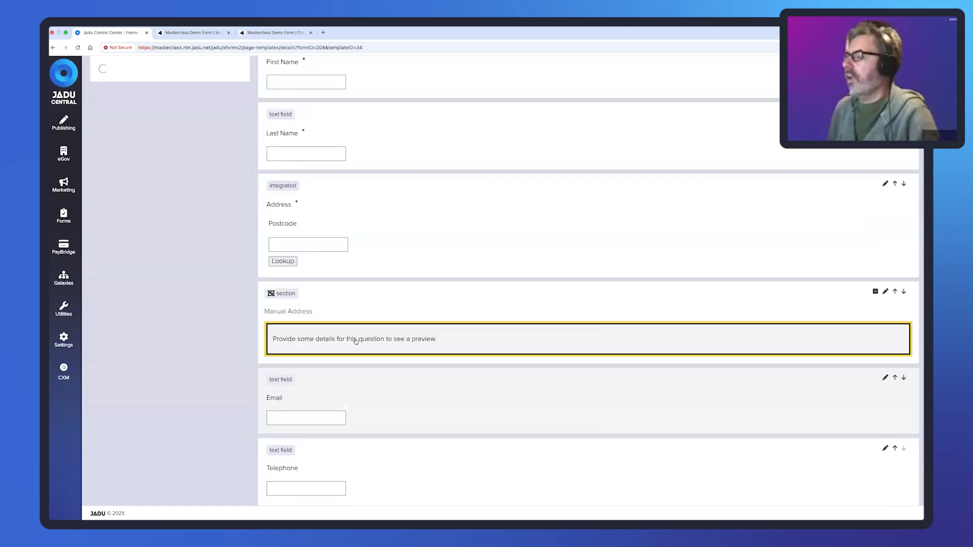
text(Pl)
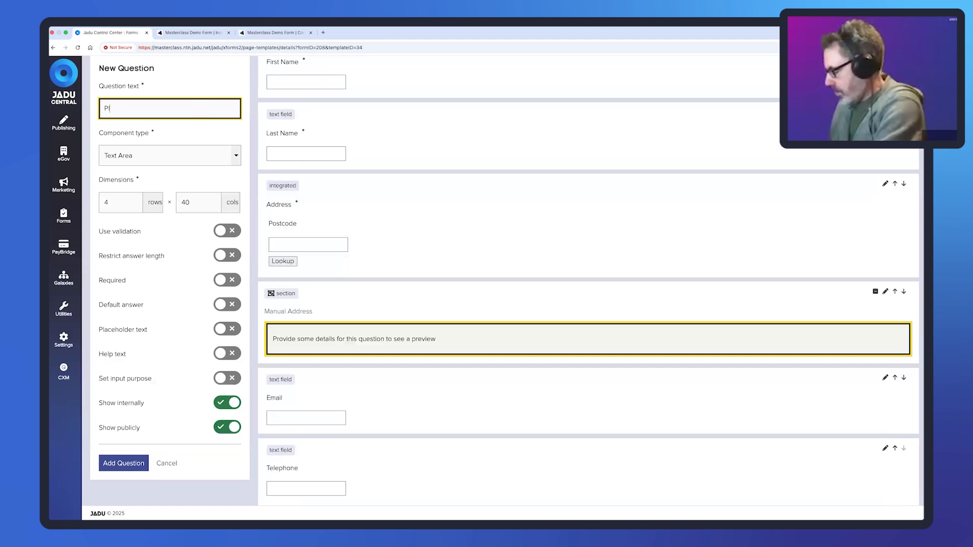
text(ease enter )
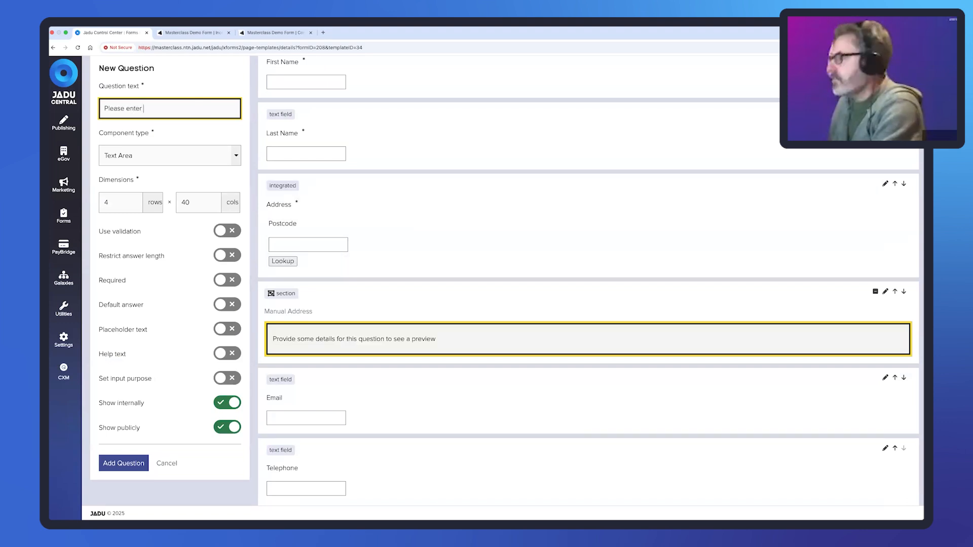
text(your a)
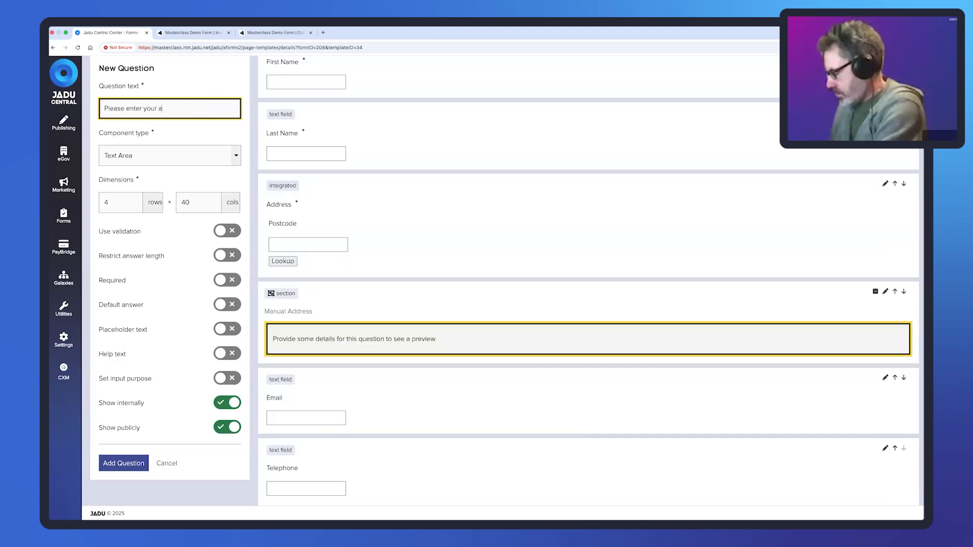
text(ddress ()
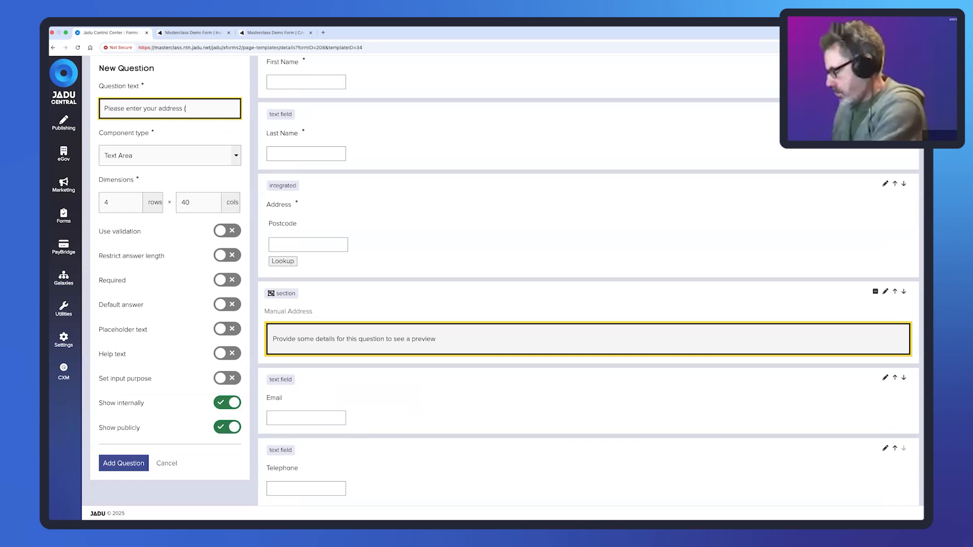
text(including p)
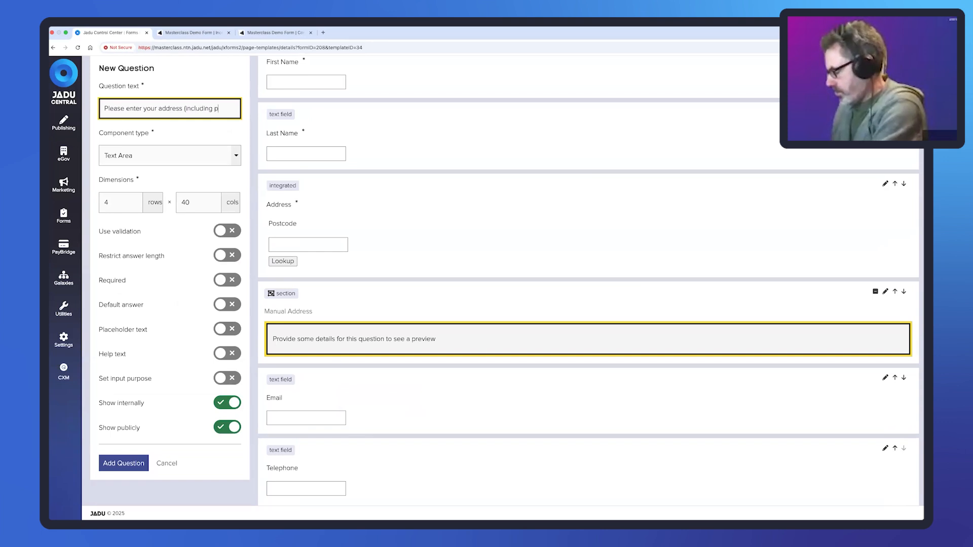
text(ostcode)
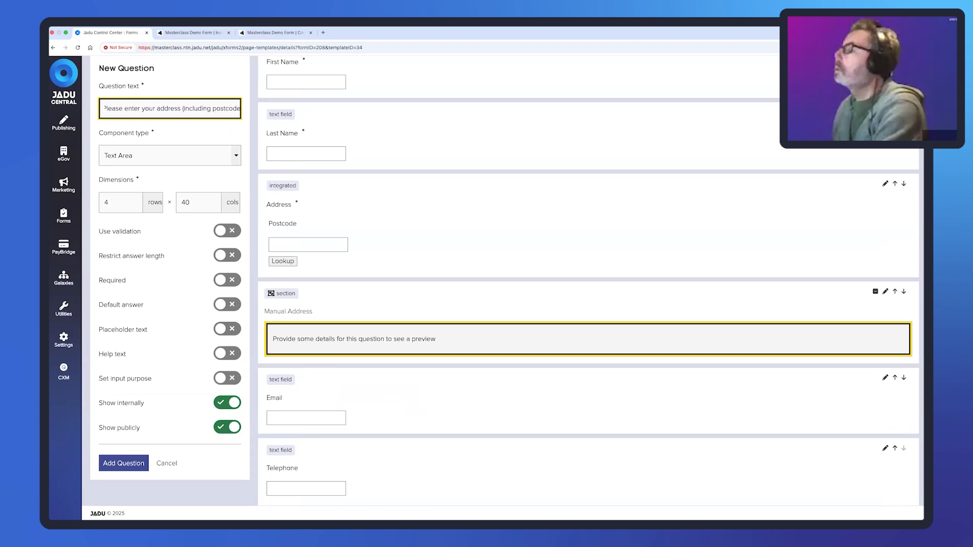
text())
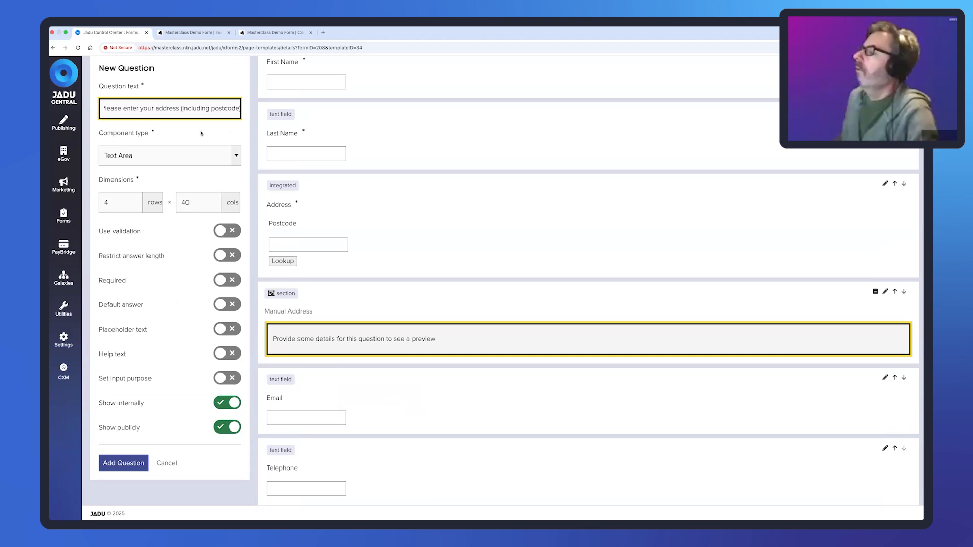
click(226, 280)
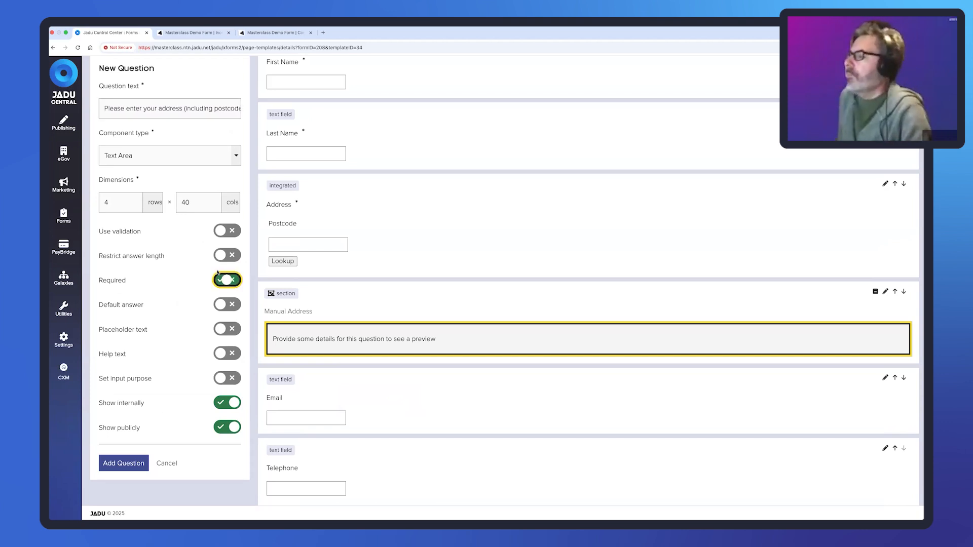
click(140, 463)
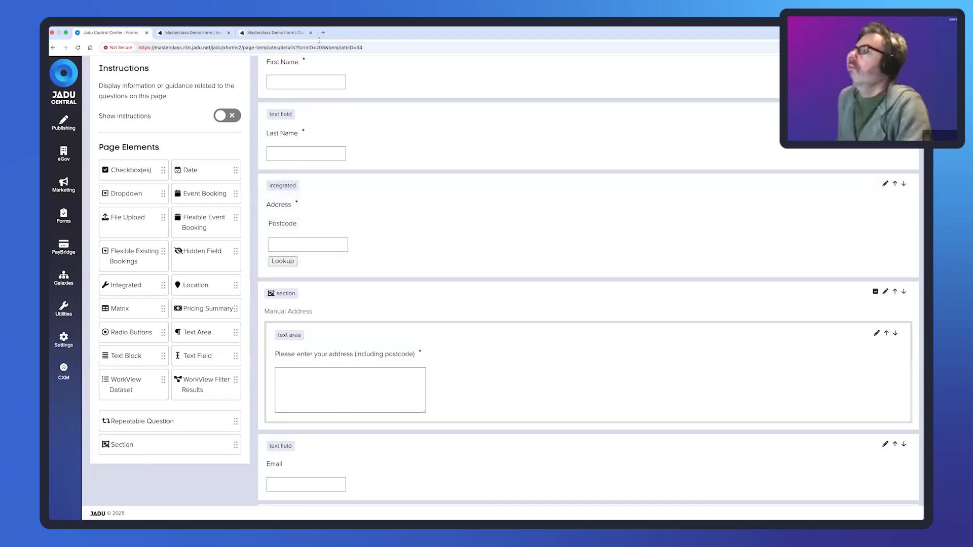
- Restart the live form and enter a first name, last name and postcode
click(208, 34)
click(556, 280)
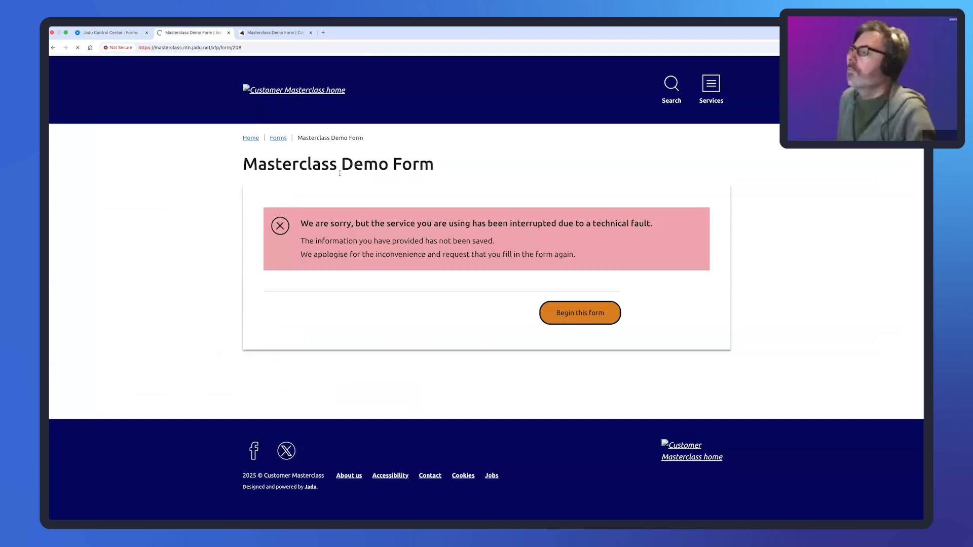
click(333, 261)
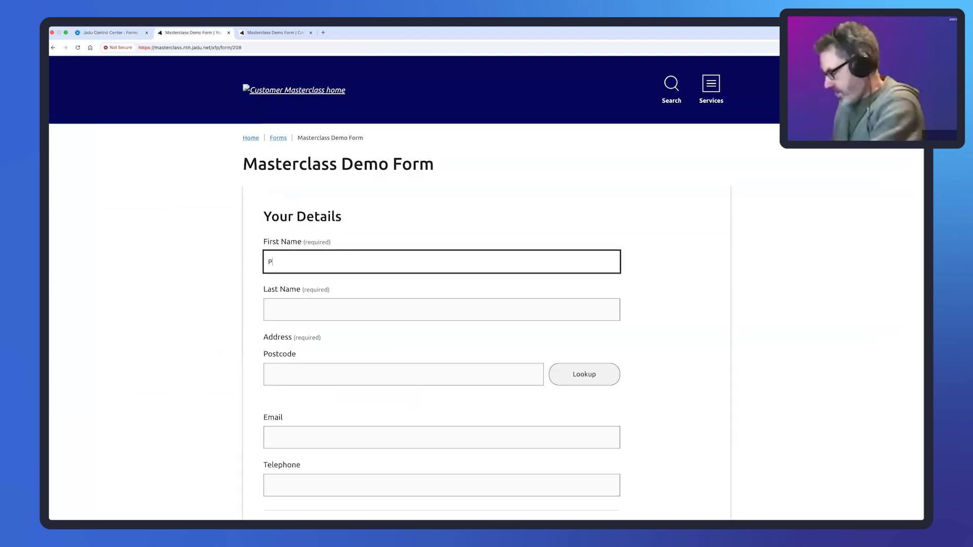
key(Tab)
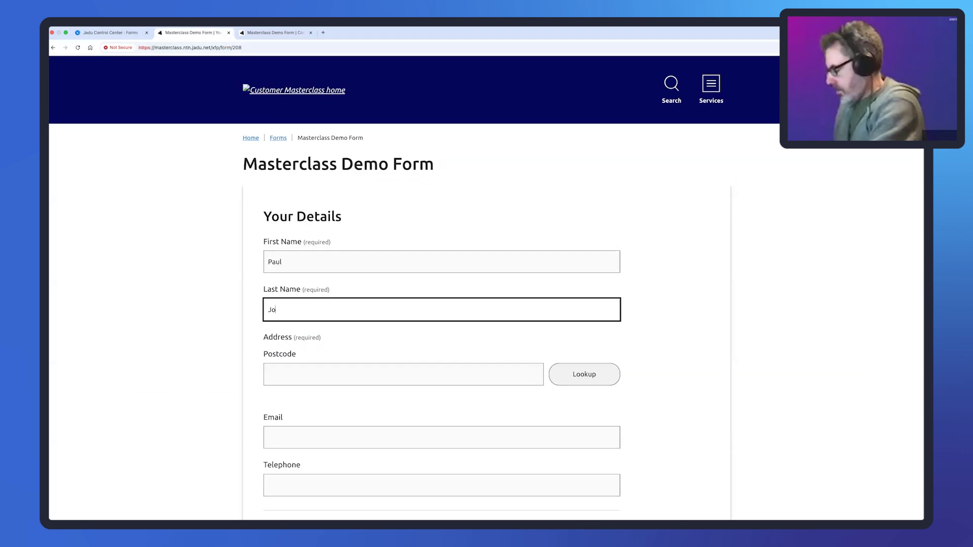
key(Tab)
text(L)
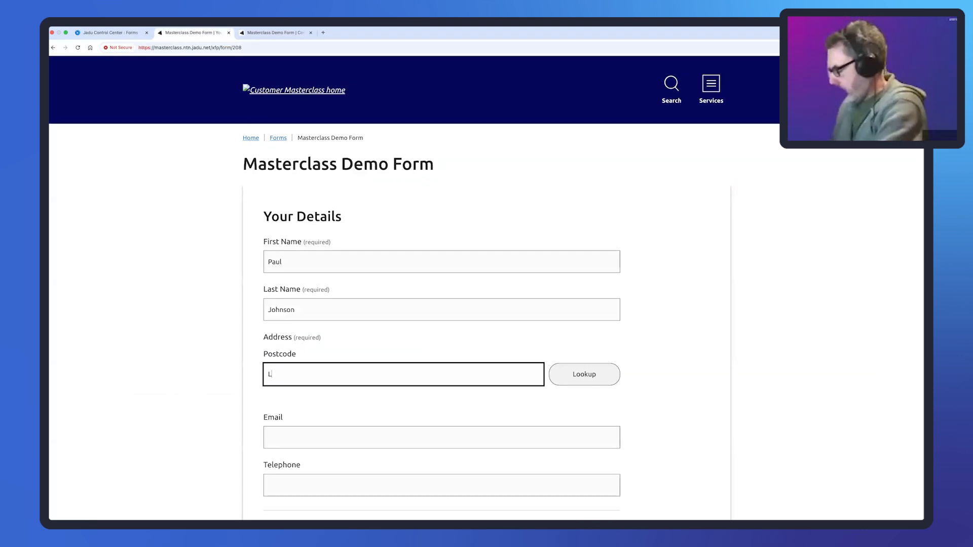
text(E19 1RJ)
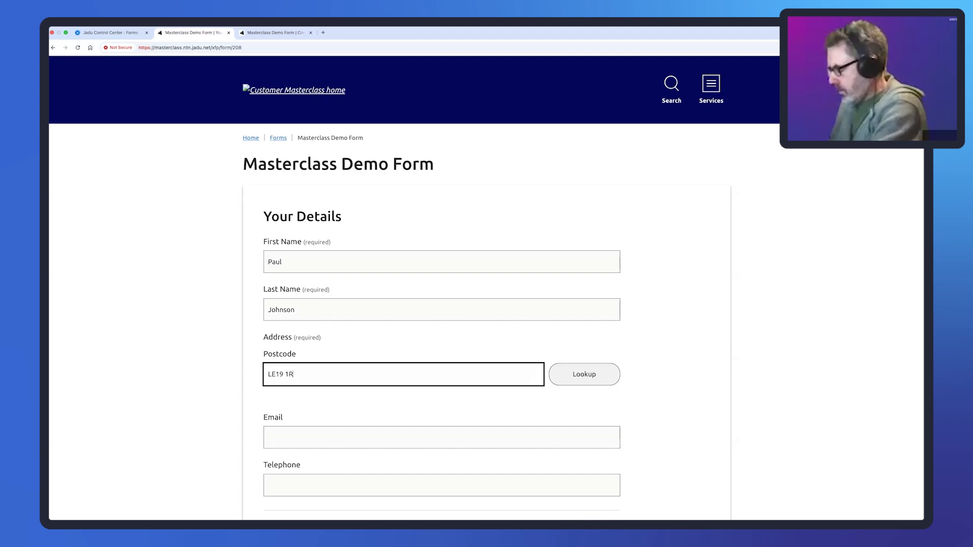
- Look up properties, choose 'I cannot find my property' and confirm the manual address box appears
click(579, 369)
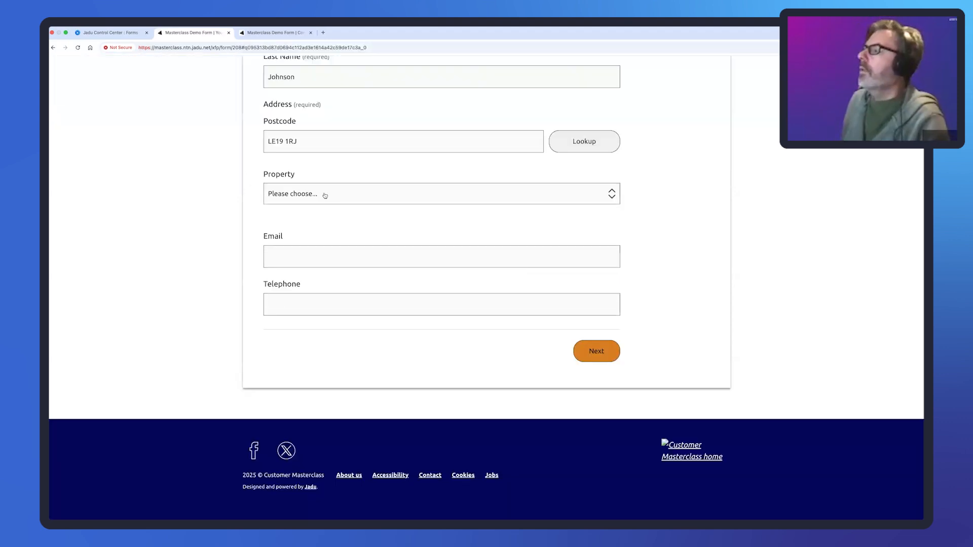
click(325, 195)
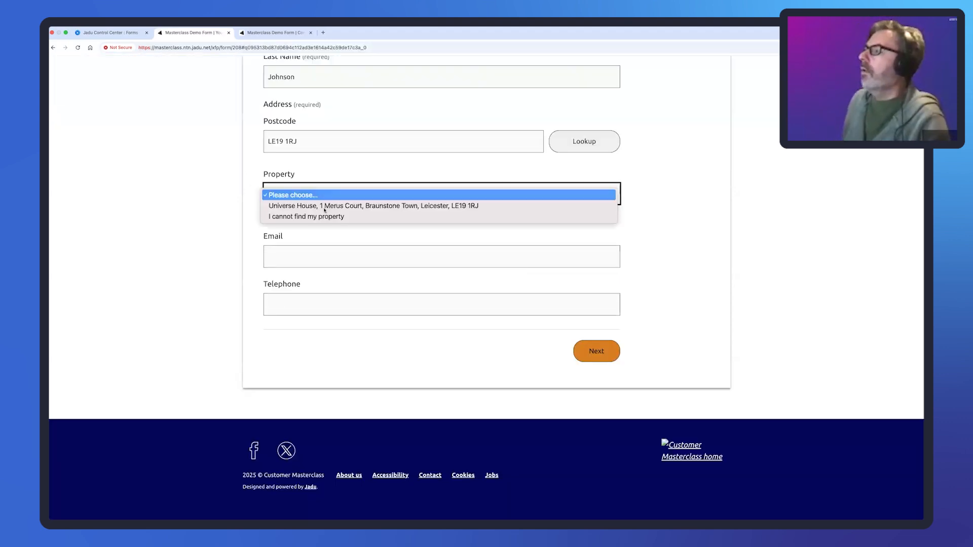
click(323, 214)
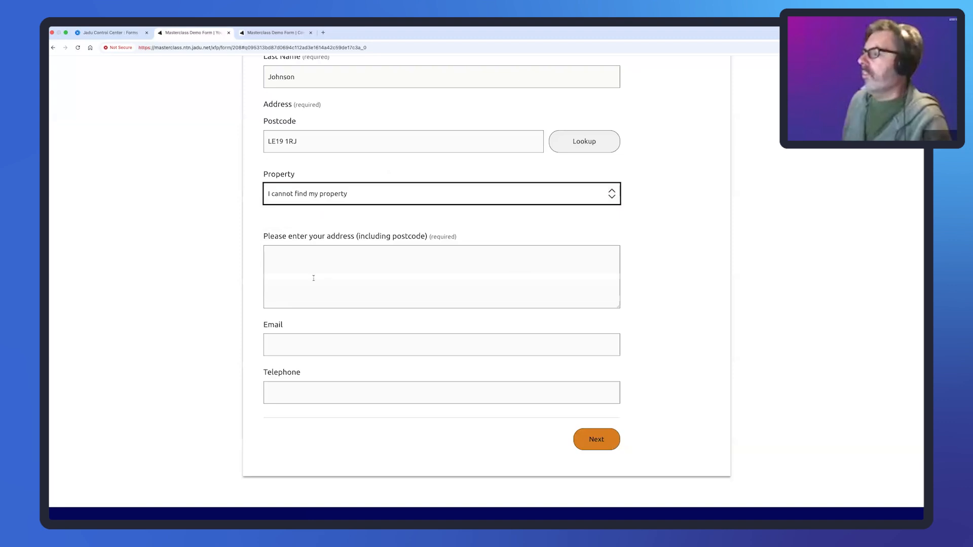
click(352, 271)
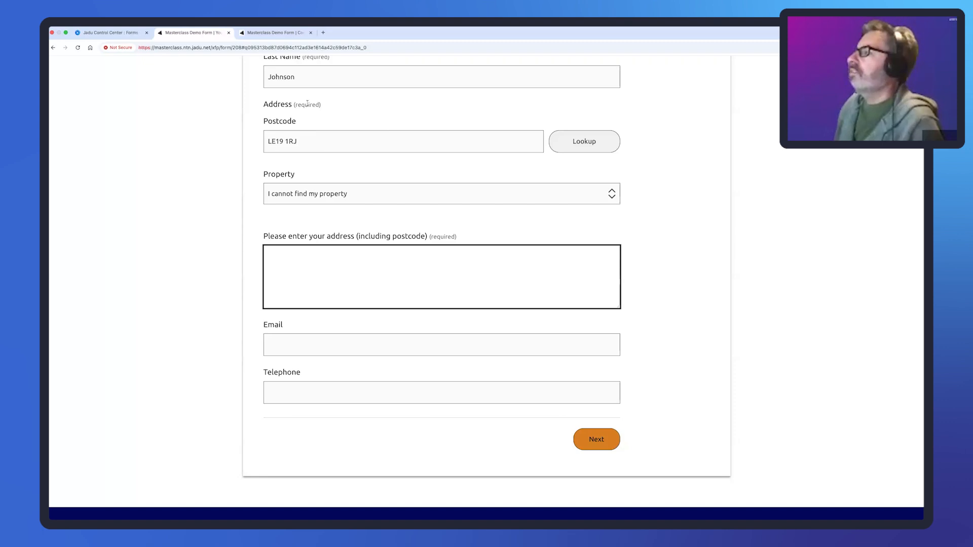
click(263, 121)
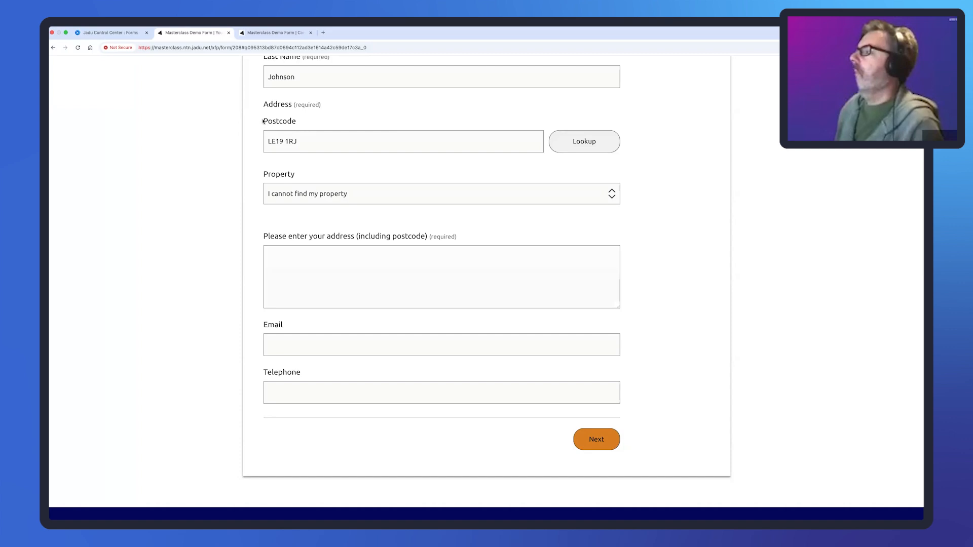
drag(264, 175, 291, 175)
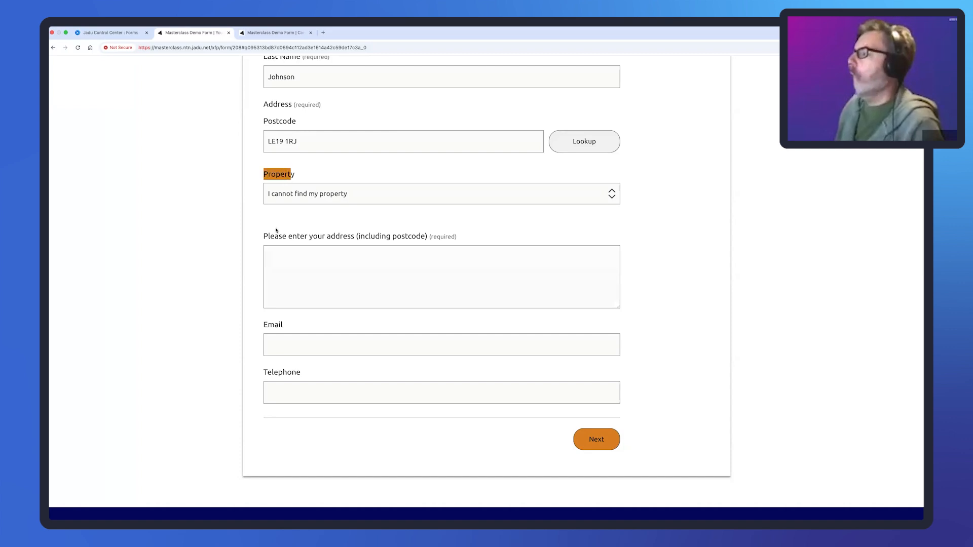
drag(266, 236, 428, 236)
click(363, 166)
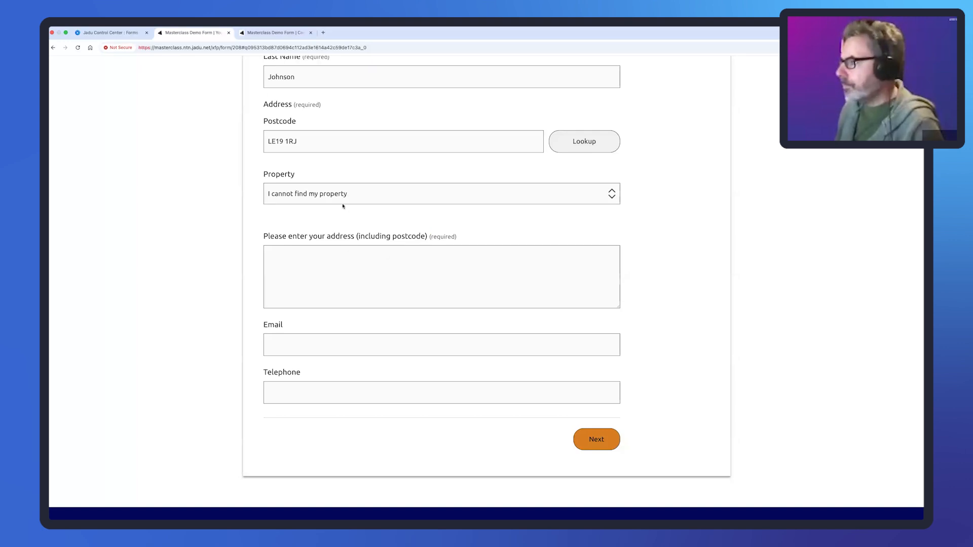
- Switch to Universe House, then back to 'I cannot find my property' to see the box reappear
click(341, 196)
click(341, 185)
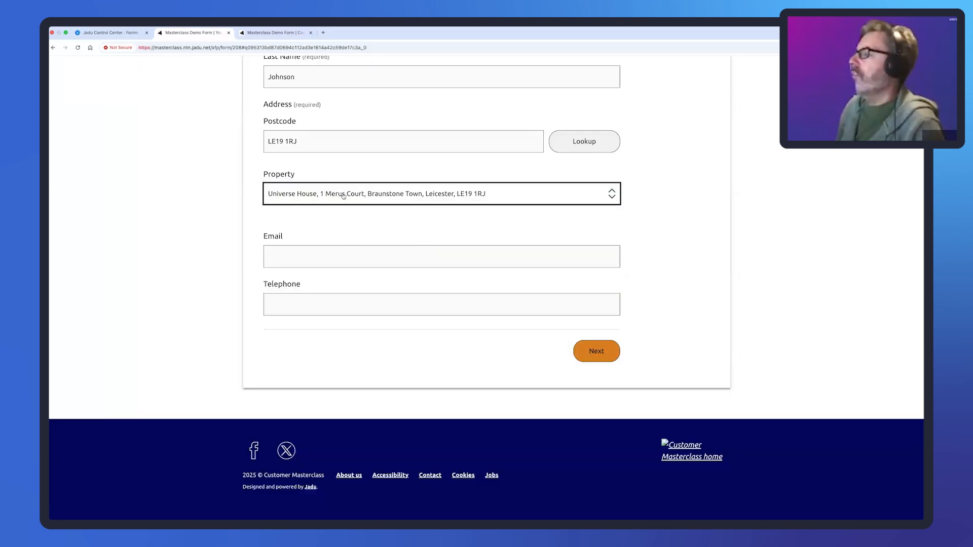
click(342, 195)
click(334, 208)
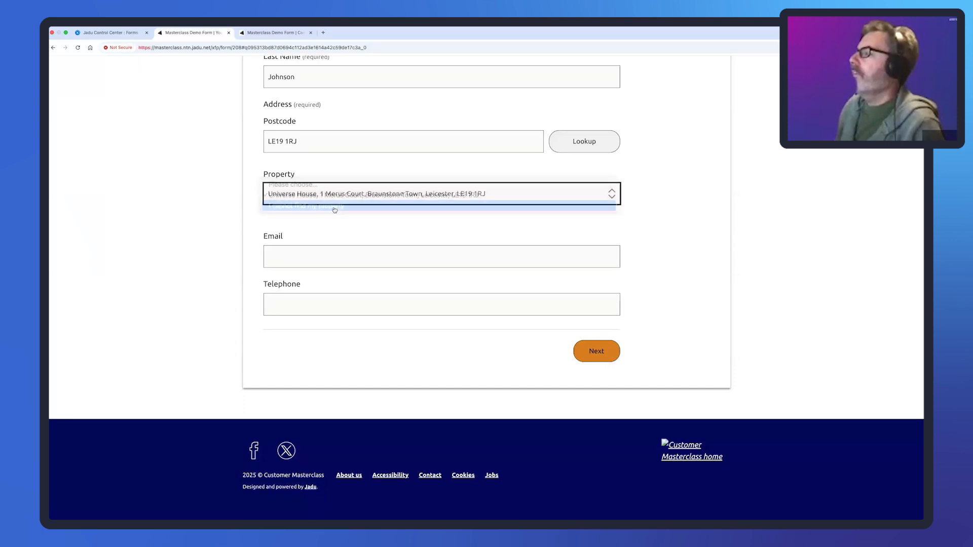
click(307, 254)
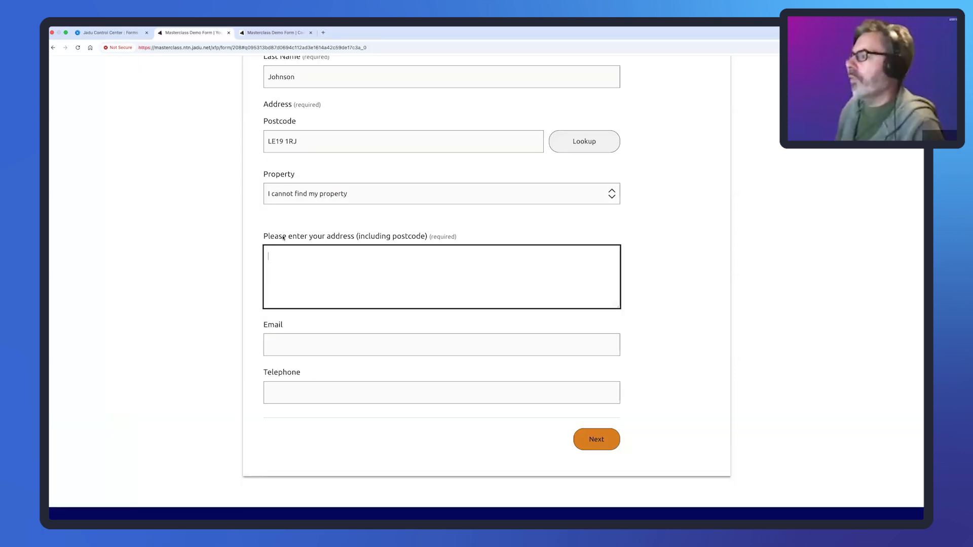
drag(262, 237, 429, 238)
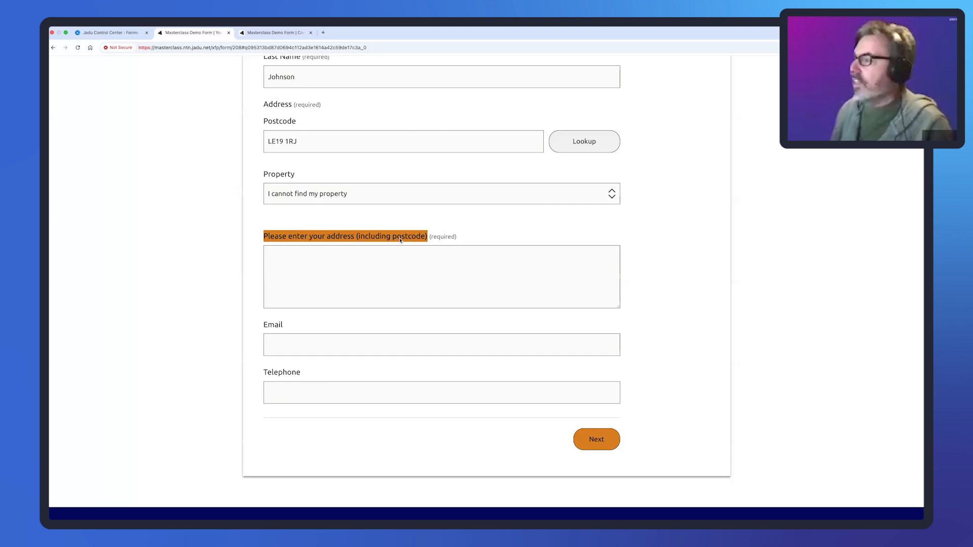
click(522, 234)
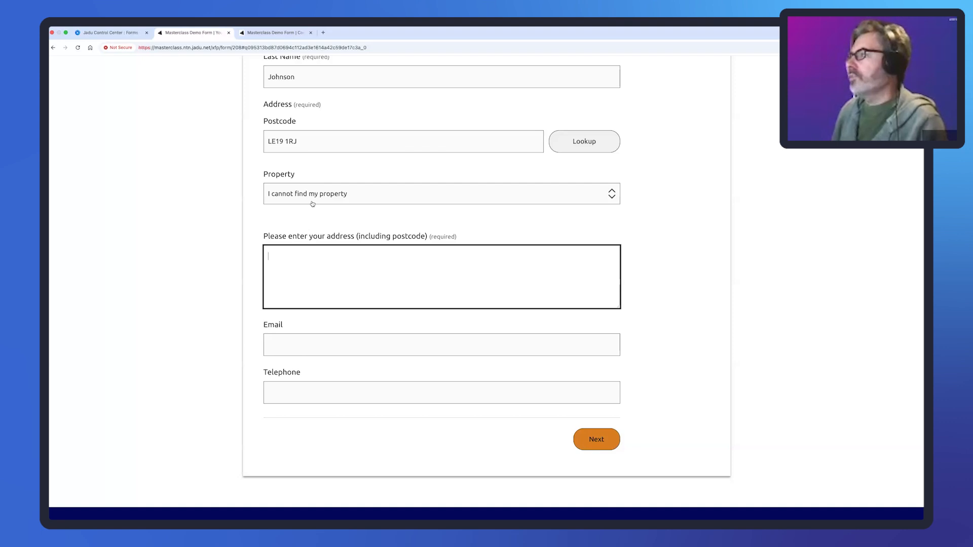
- Create a new logic in the form's Logic list named 'Customer Address'
click(106, 32)
scroll(425, 165, up, 5)
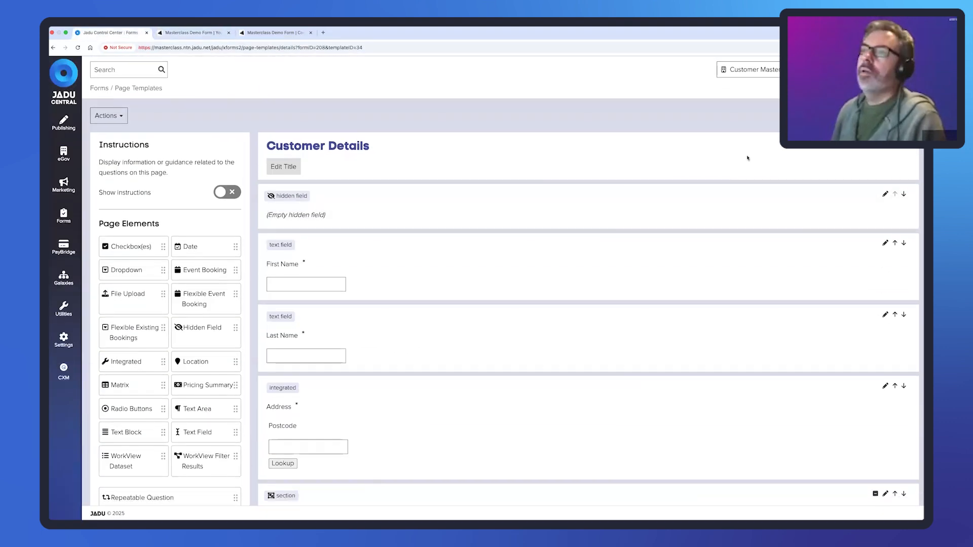
click(891, 116)
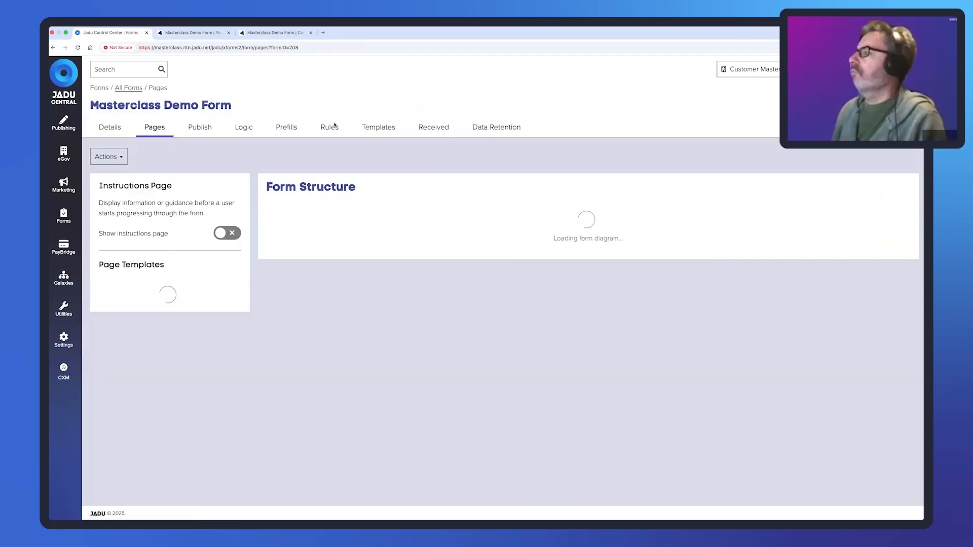
click(243, 127)
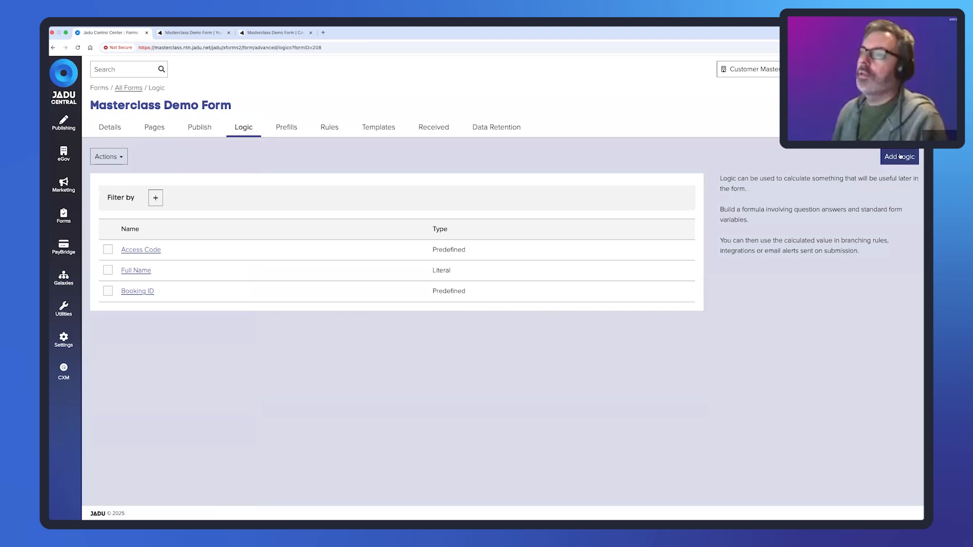
click(900, 157)
click(355, 163)
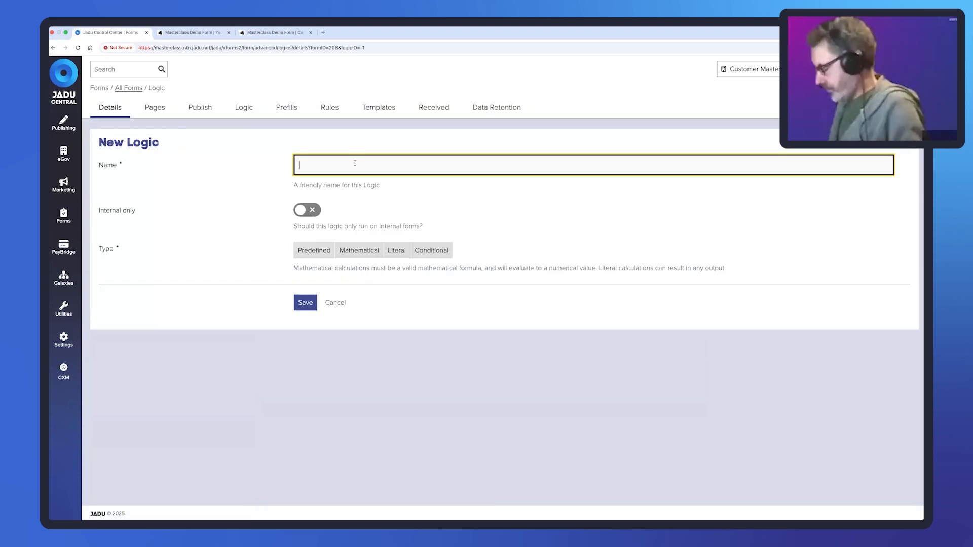
text(Address)
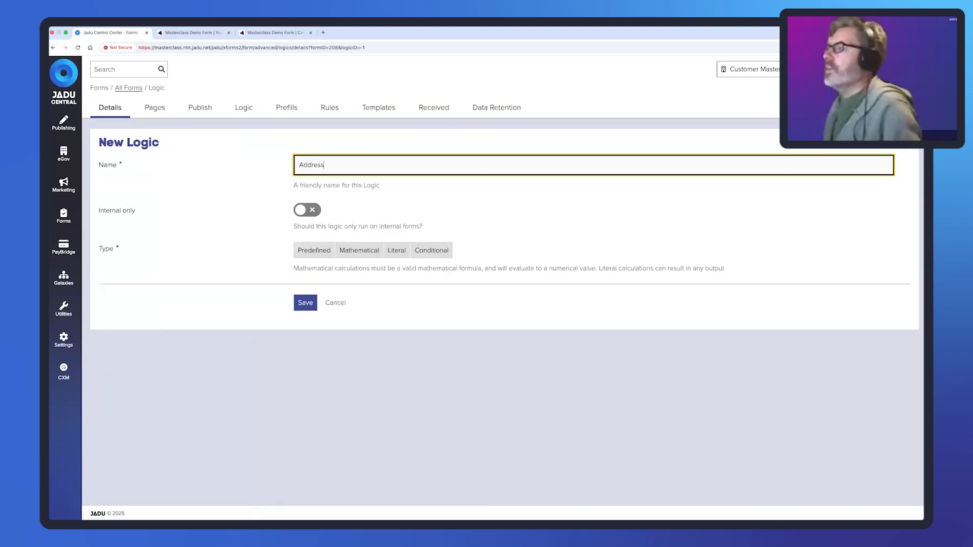
click(299, 164)
text(Customer)
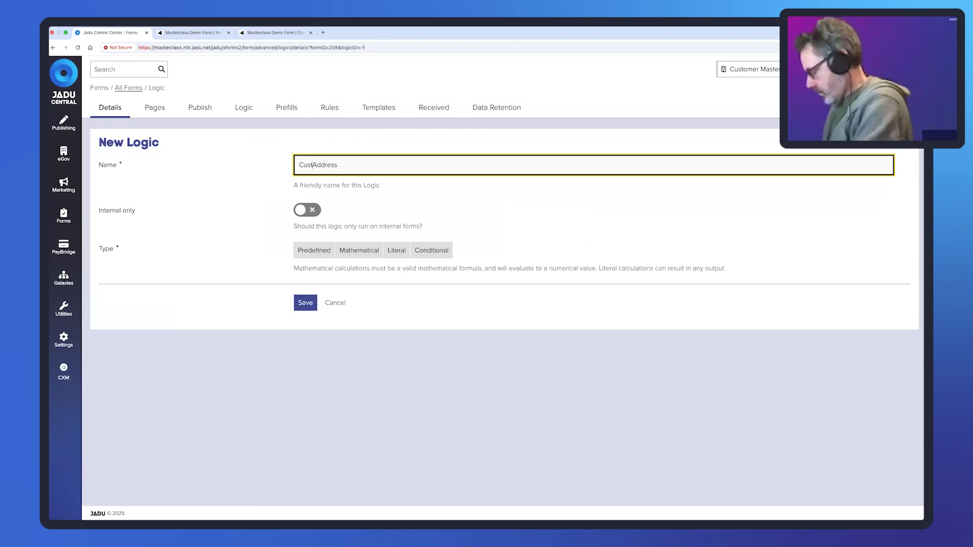
- Make it Predefined with formula 'Value of A, or value of B if A is empty'
click(313, 251)
click(386, 293)
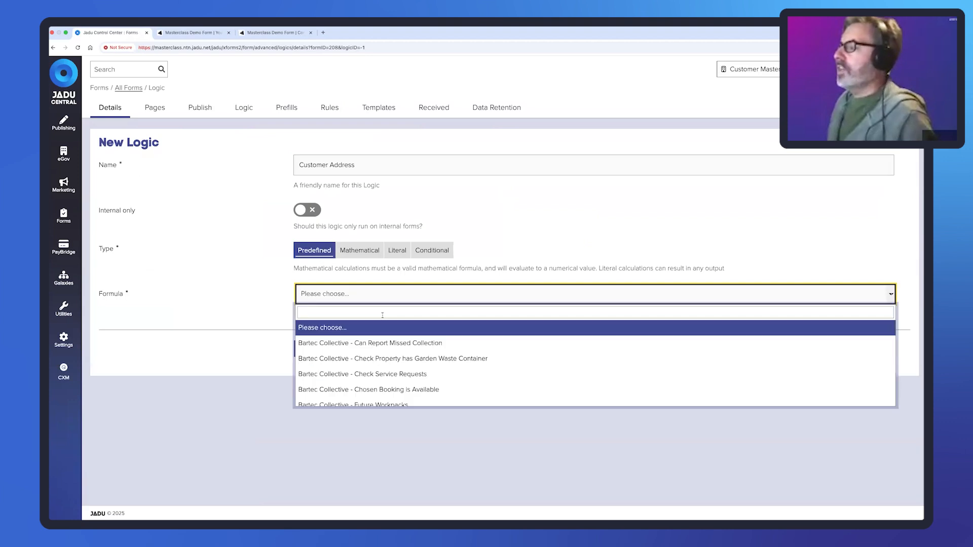
text(value)
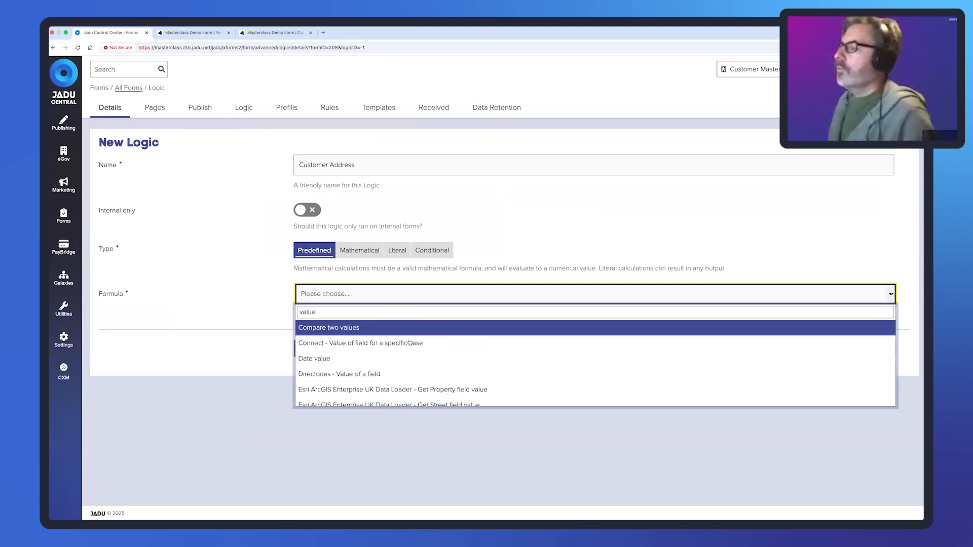
scroll(410, 342, down, 10)
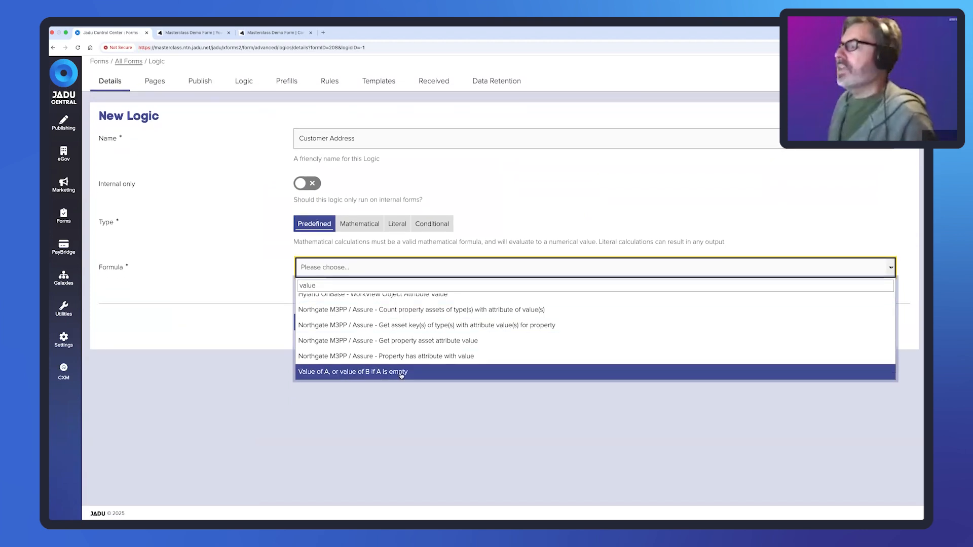
click(401, 374)
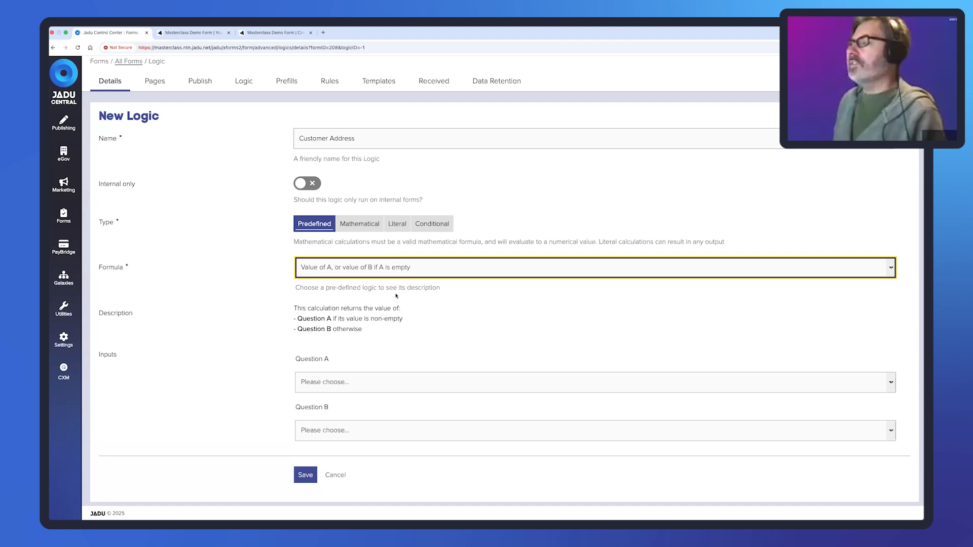
- Search the Question B choices for 'address' and pick Address - UPRN
click(340, 431)
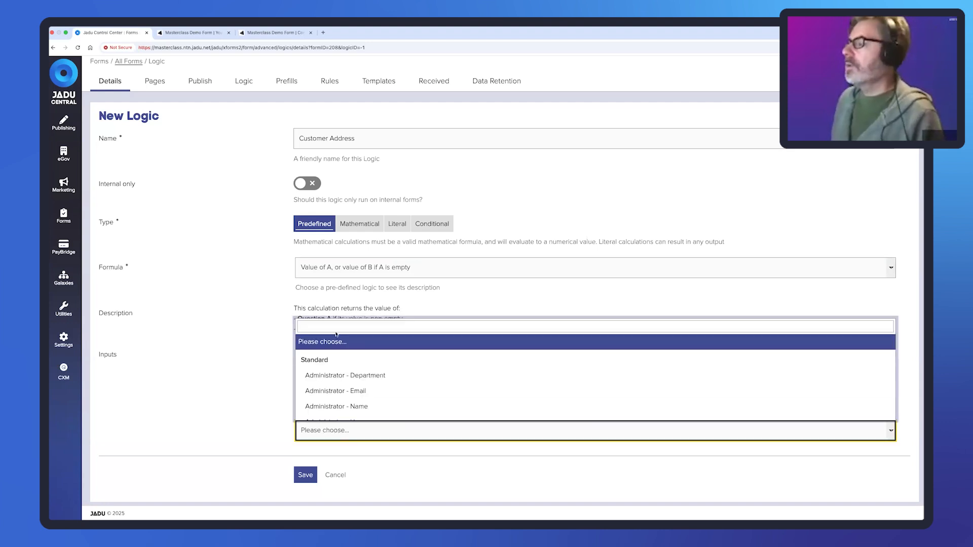
click(333, 330)
text(address)
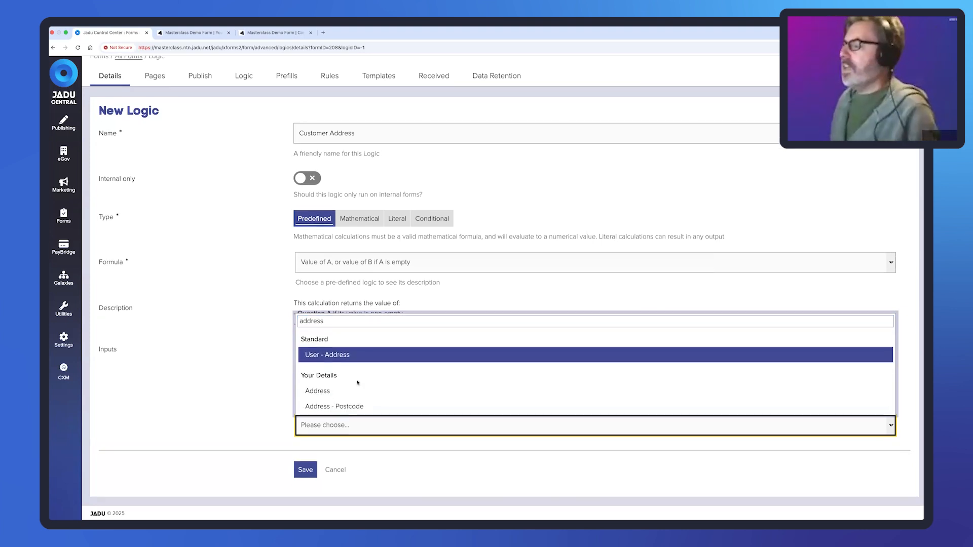
scroll(358, 383, down, 2)
click(349, 385)
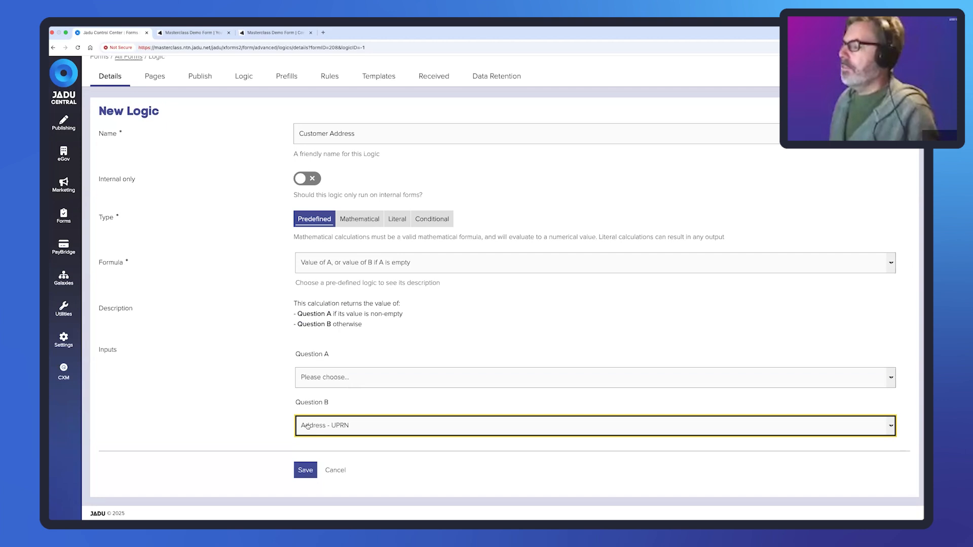
- Set Question A to 'Please enter your address (including postcode)'
click(342, 379)
click(335, 393)
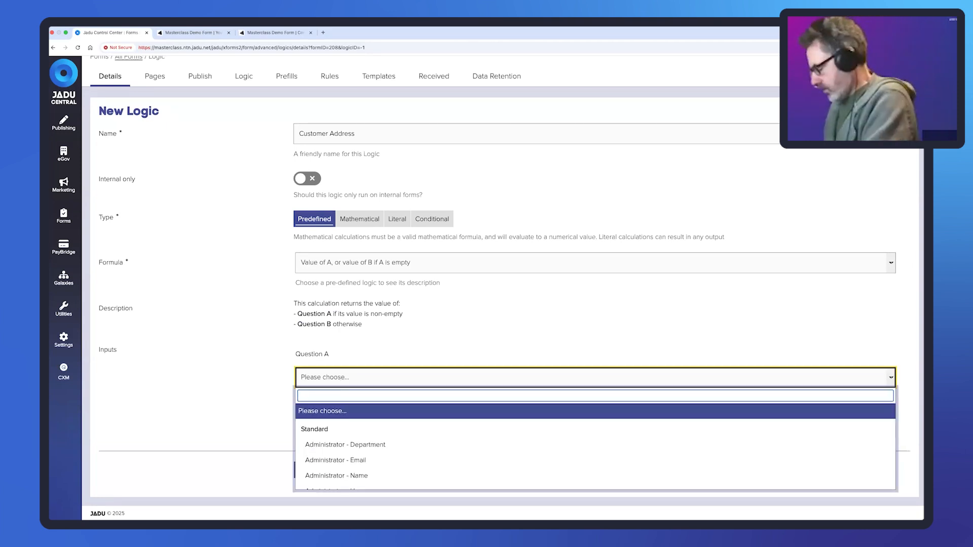
text(please)
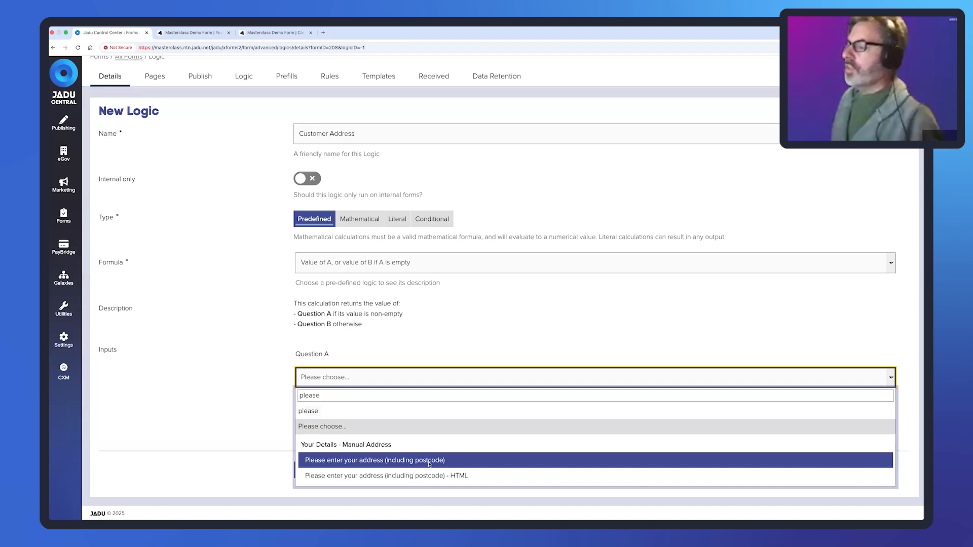
click(429, 460)
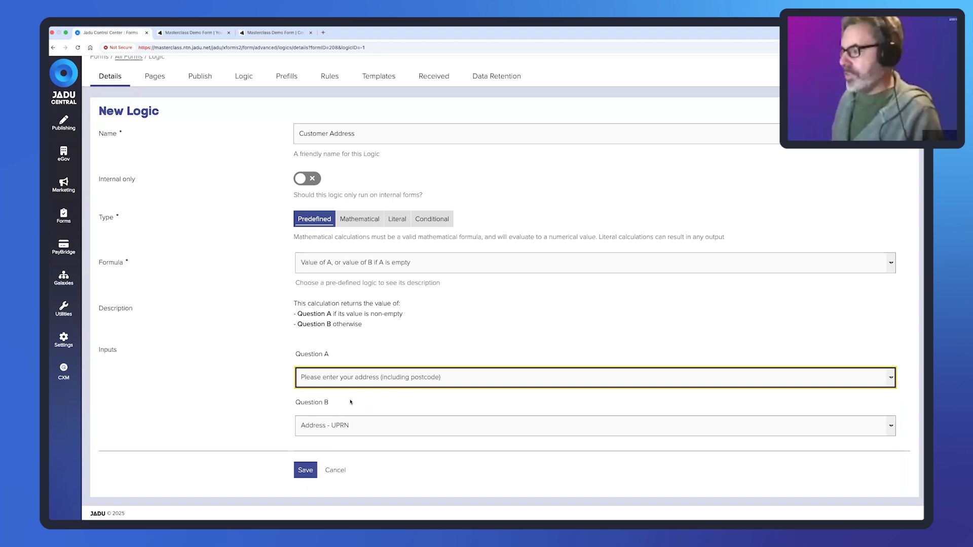
drag(293, 355, 332, 356)
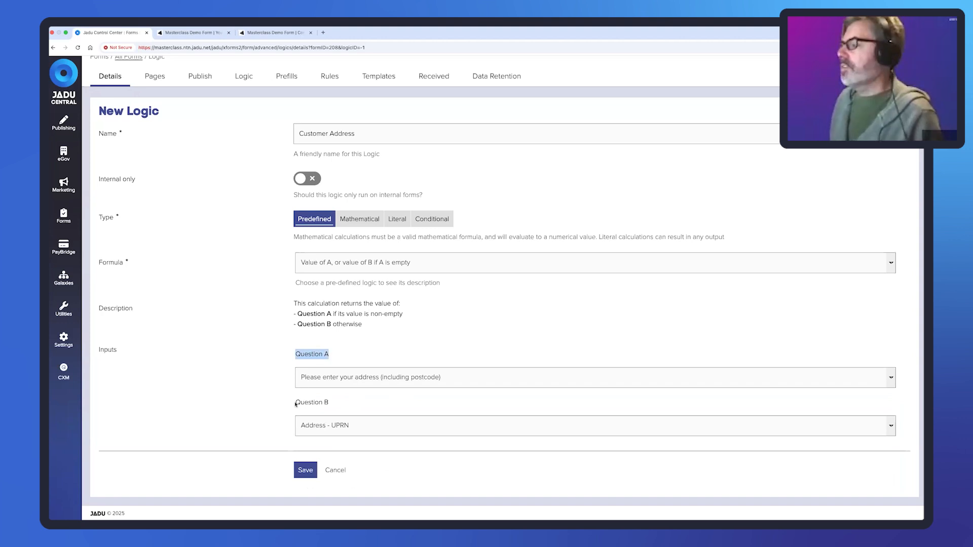
drag(295, 403, 383, 412)
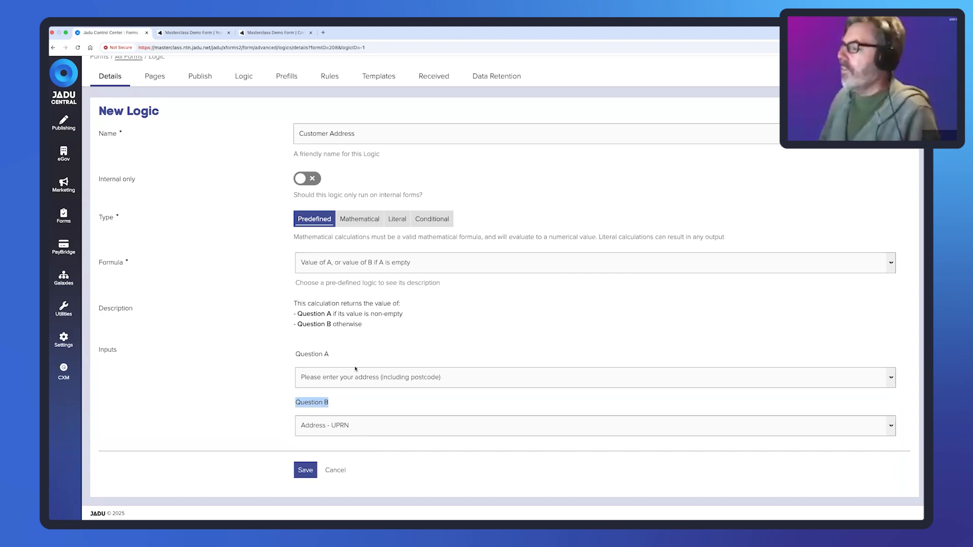
- Change Question B to Address - Label and save the Customer Address logic
click(355, 428)
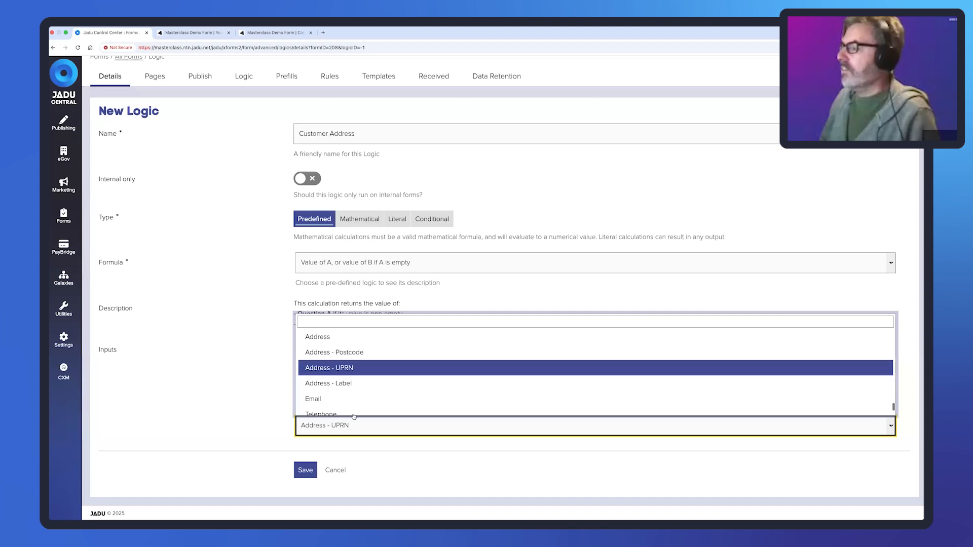
click(345, 388)
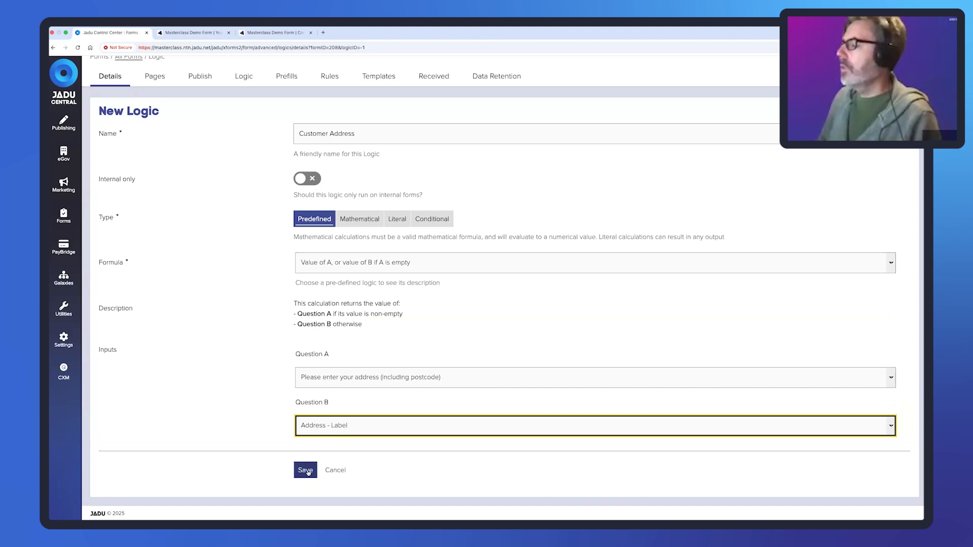
click(306, 470)
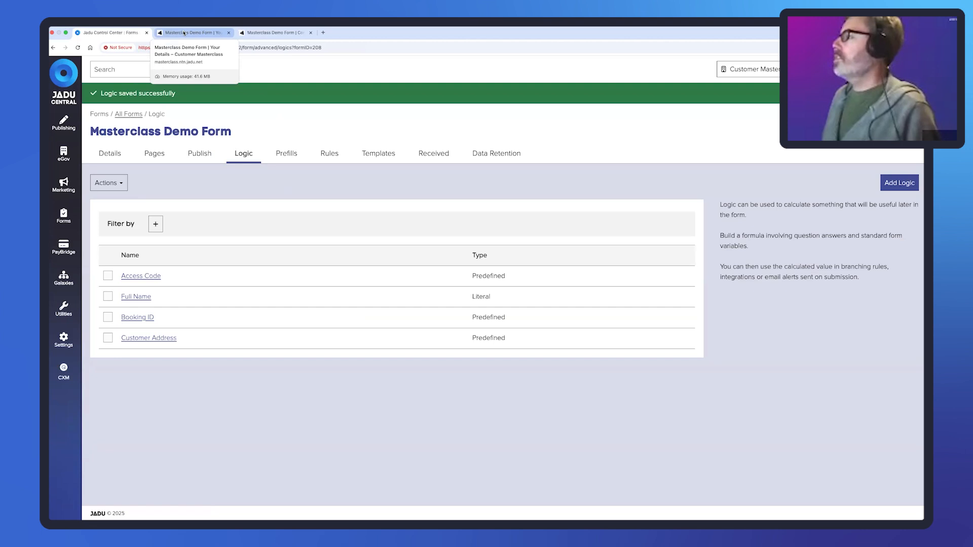
- Switch to the form's Pages view and scroll through the Page Templates list
click(155, 153)
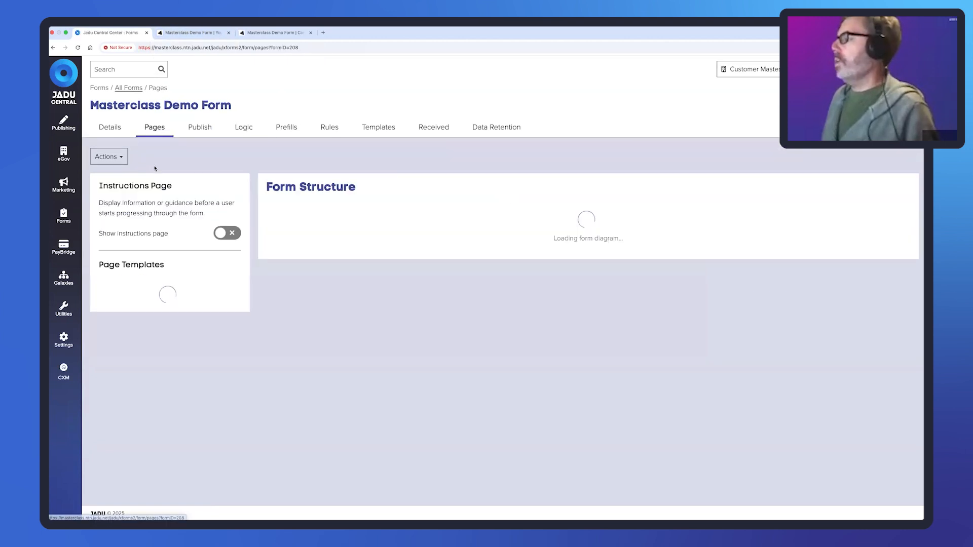
scroll(142, 370, down, 3)
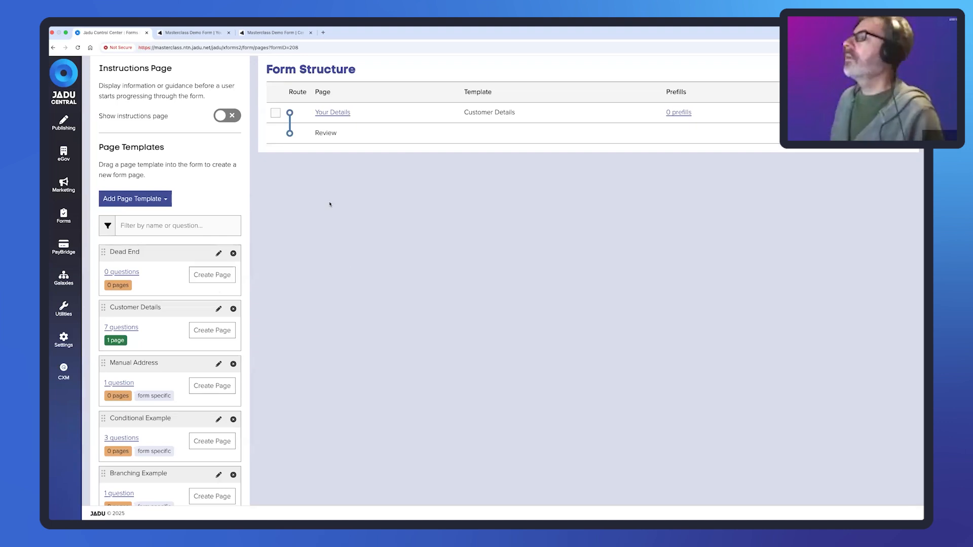
scroll(432, 103, up, 3)
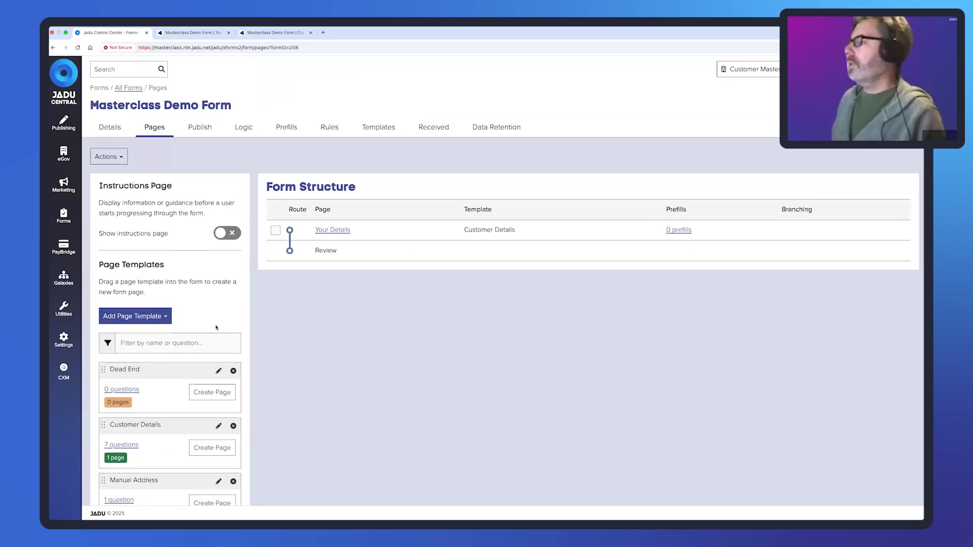
scroll(210, 268, down, 3)
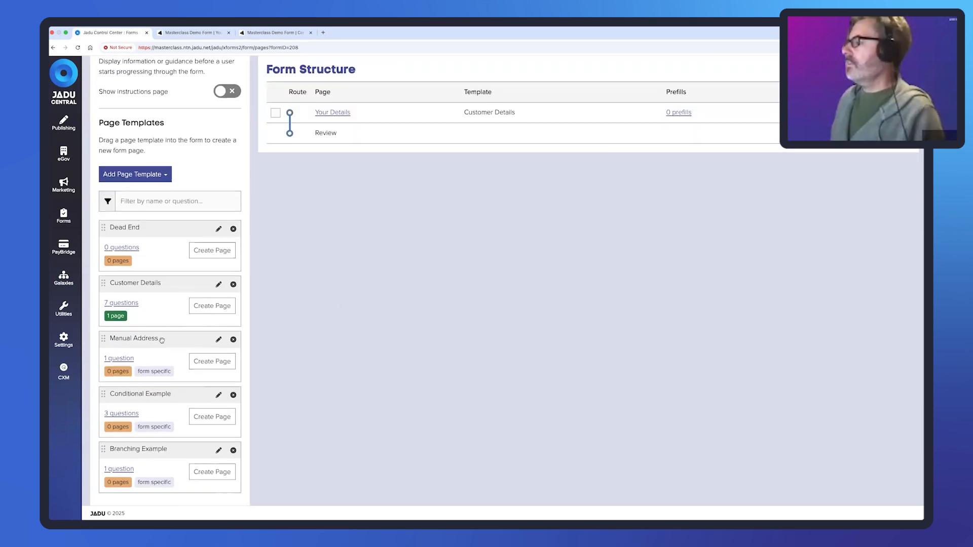
scroll(428, 222, up, 3)
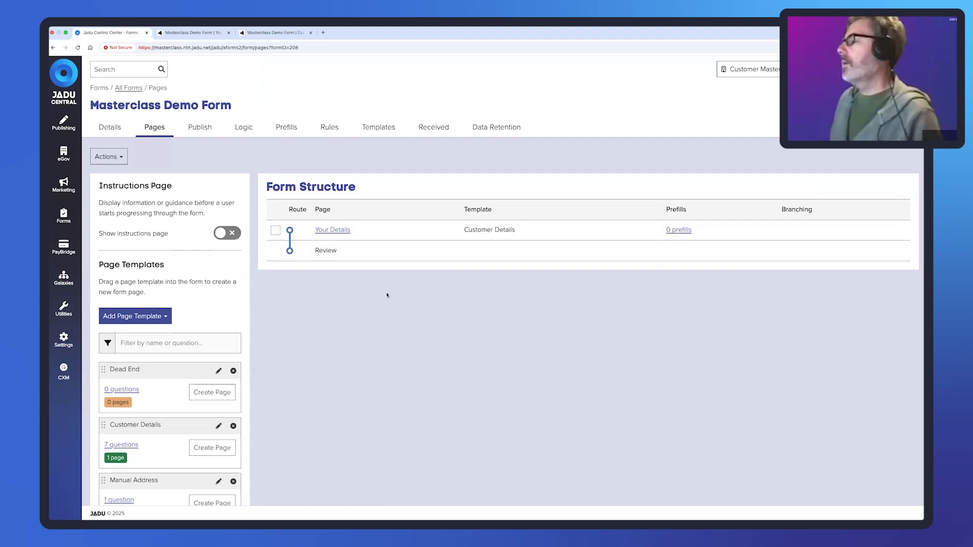
scroll(387, 296, down, 2)
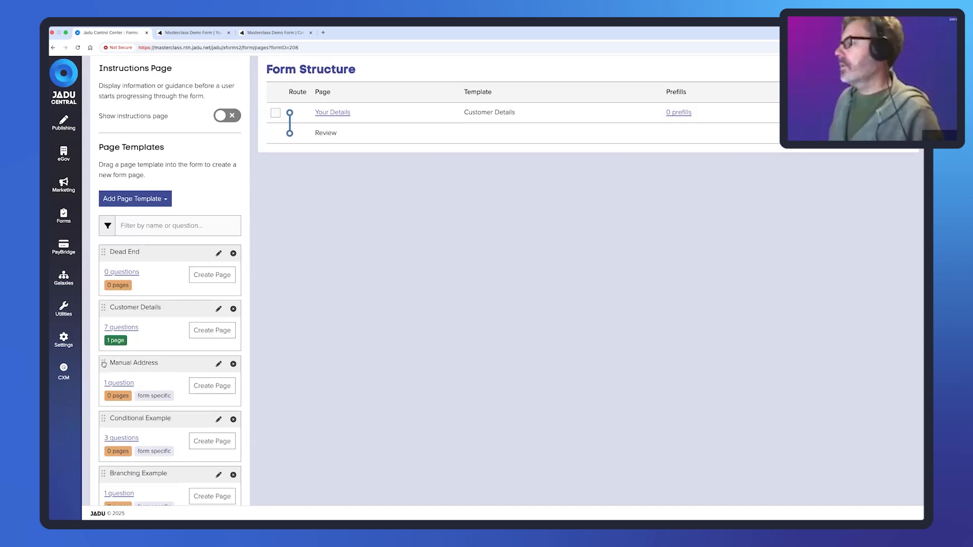
- Drop the Manual Address template between Your Details and Review, then save it as 'Manual Address'
drag(103, 364, 330, 180)
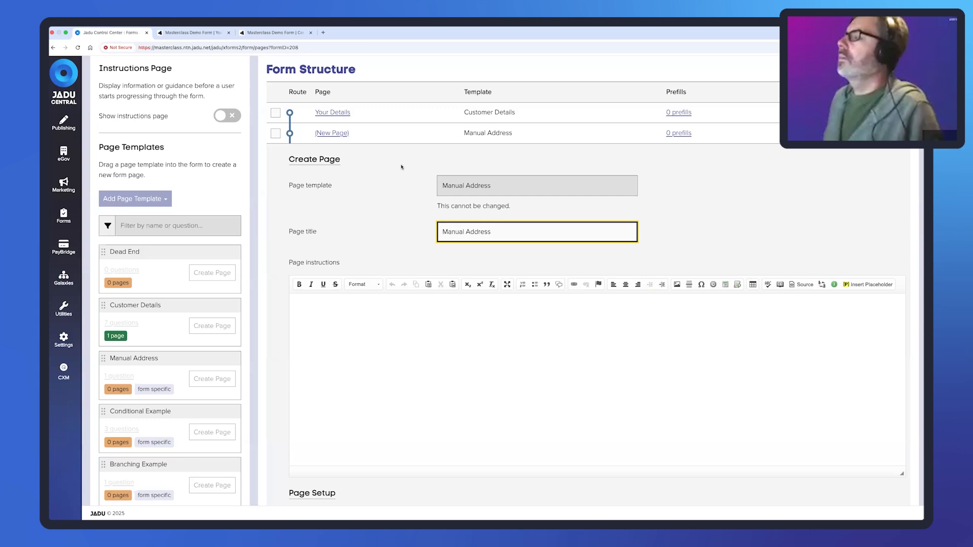
scroll(337, 431, down, 3)
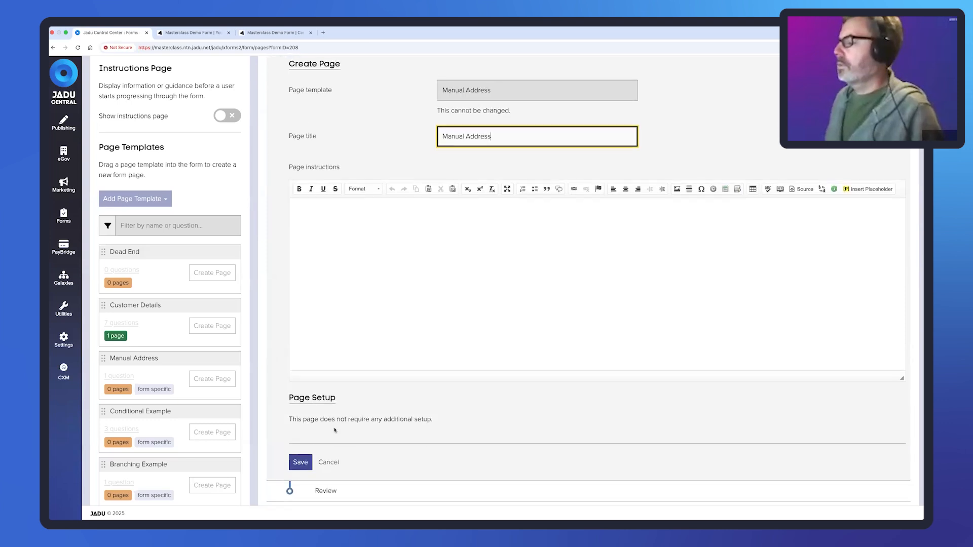
click(301, 465)
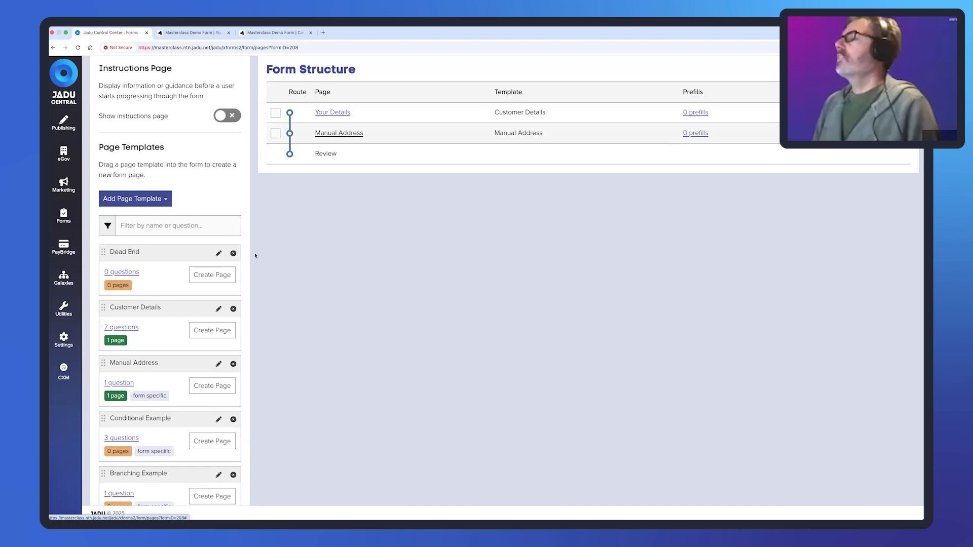
- Add a hidden field named 'First Name' to the Manual Address template
click(219, 364)
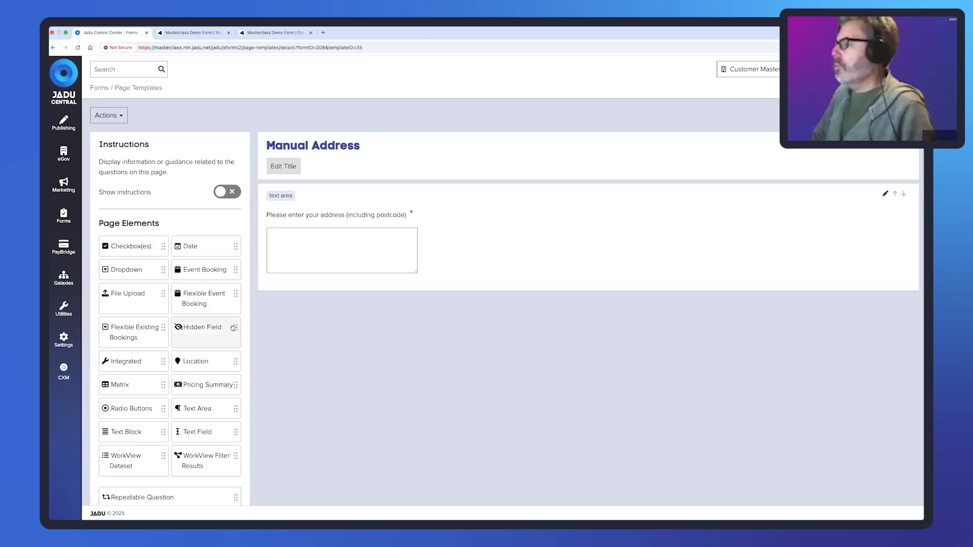
drag(200, 332, 376, 189)
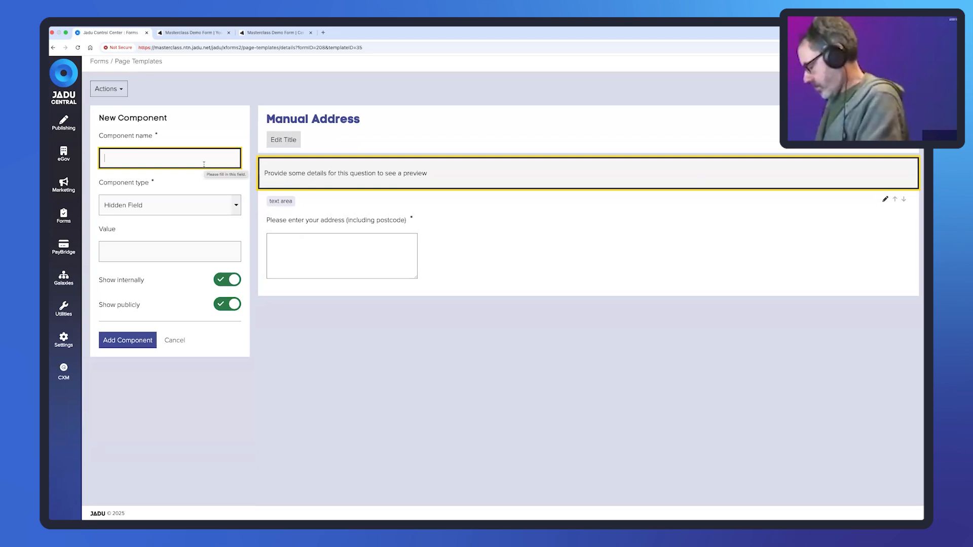
text(Fir)
text(st Name)
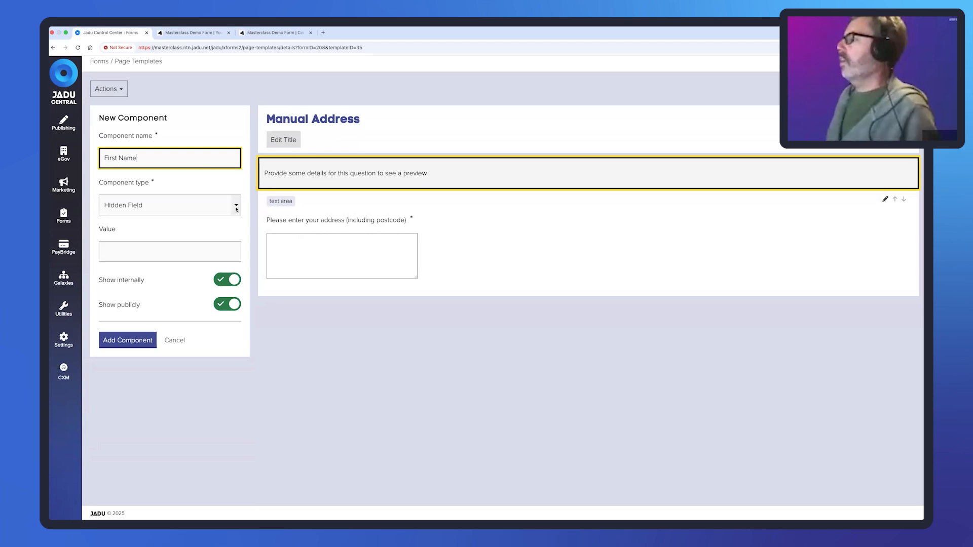
click(127, 343)
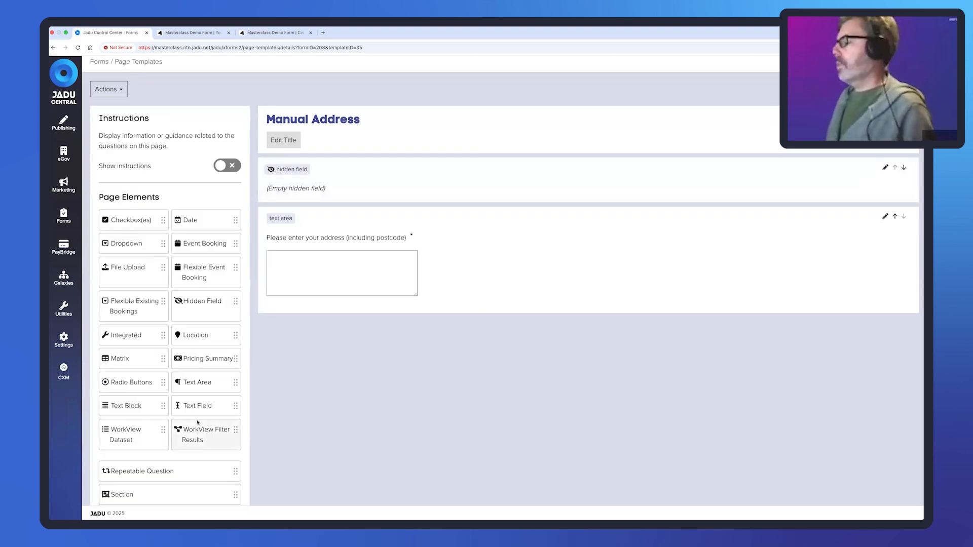
scroll(235, 457, down, 1)
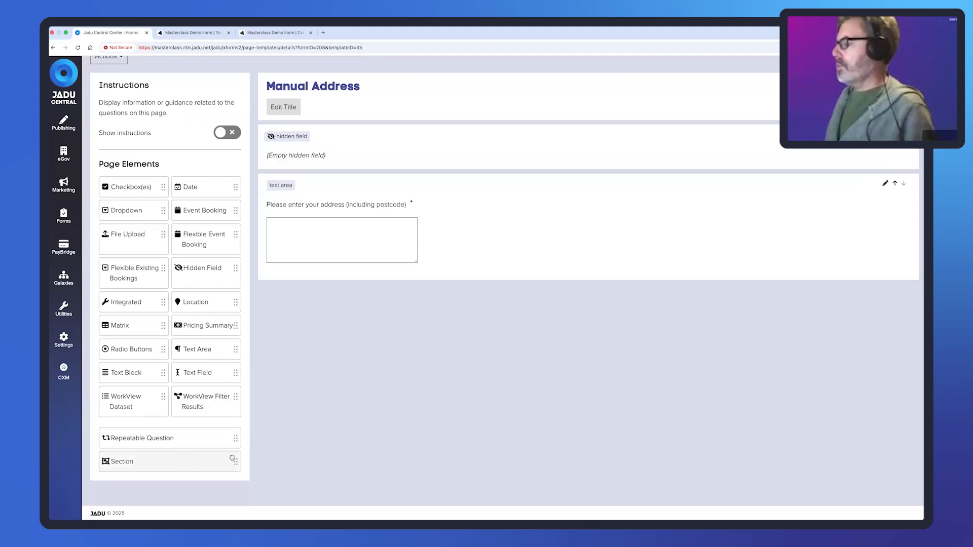
- Start a new section in the main section, titled 'Address'
click(235, 459)
click(121, 495)
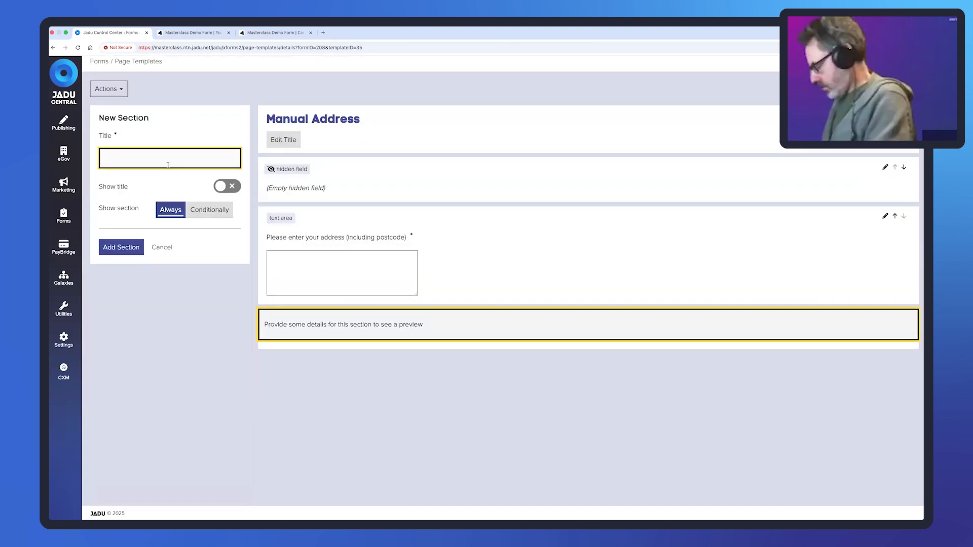
text(Addrss)
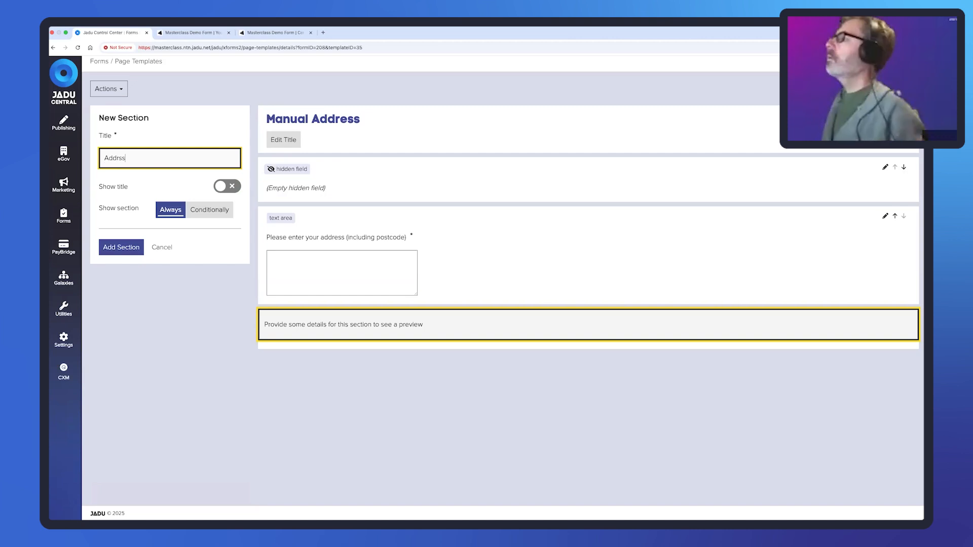
key(BackSpace)
key(BackSpace)
text(ess)
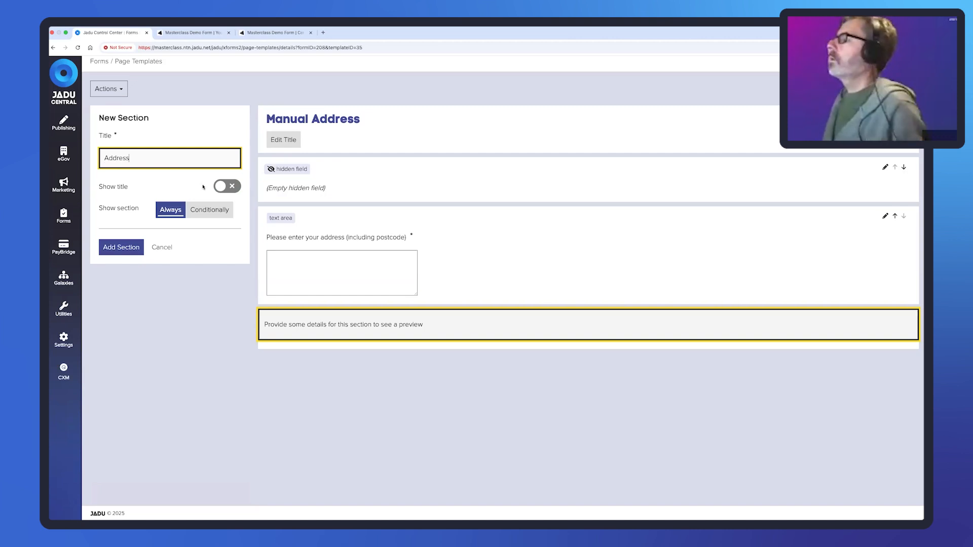
- Show the Address section only when First Name equals a set name, and create it
click(209, 210)
click(182, 253)
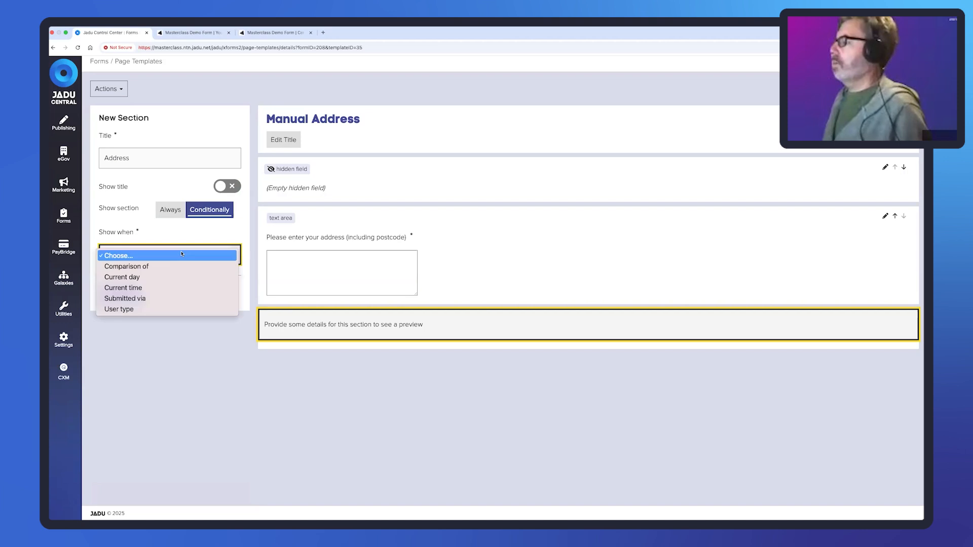
click(177, 267)
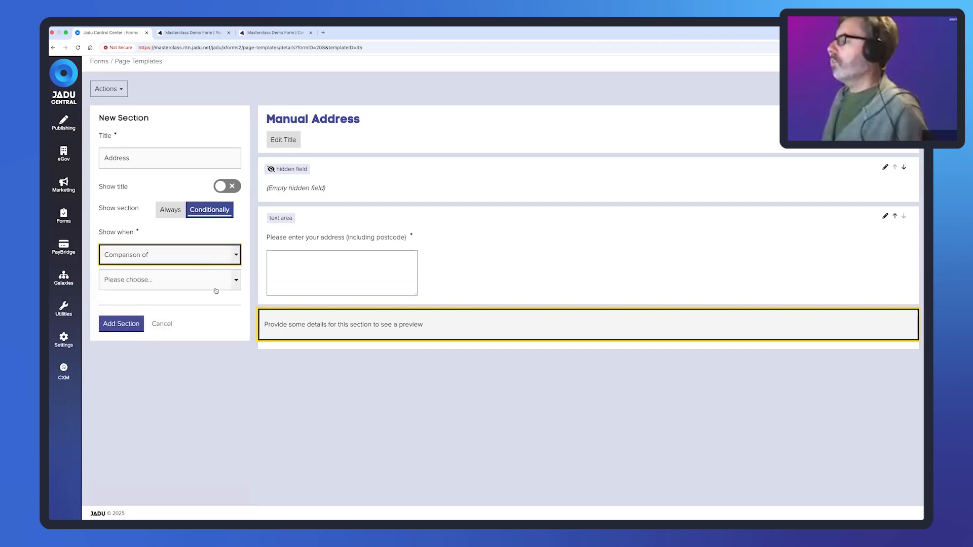
click(217, 285)
click(185, 328)
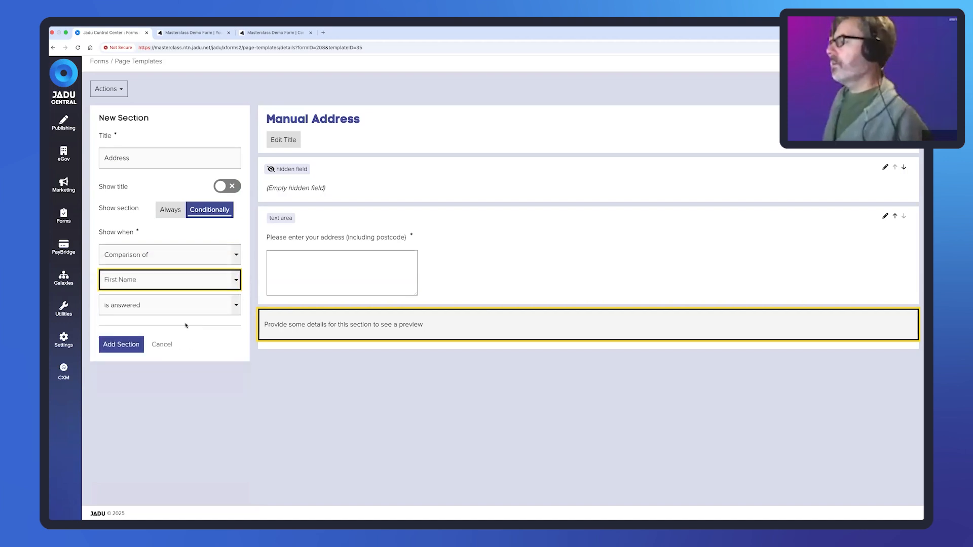
click(149, 307)
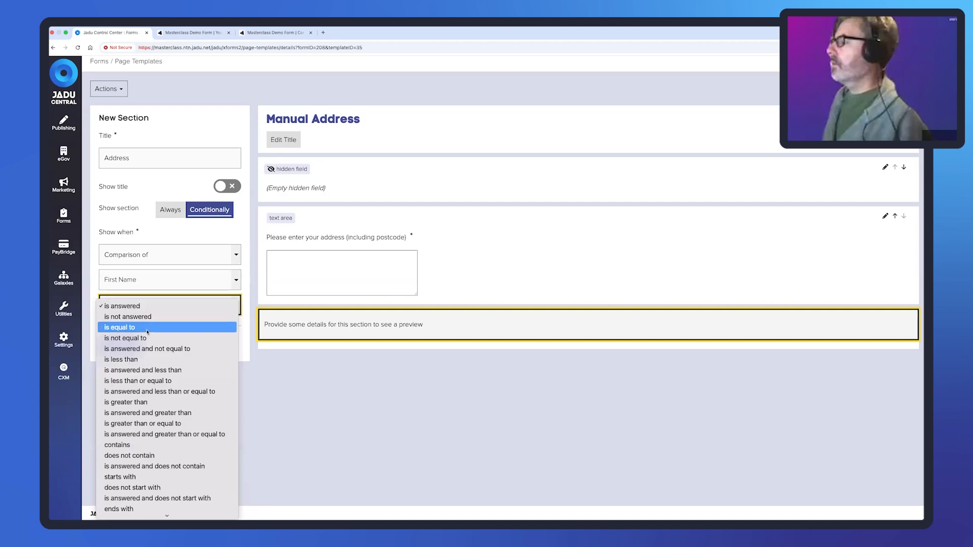
click(129, 328)
click(129, 330)
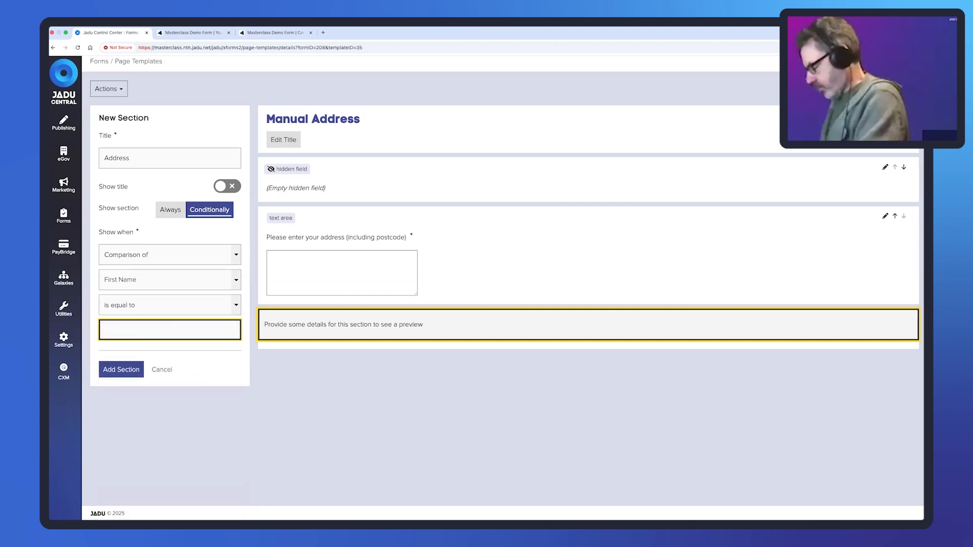
text(Paul)
click(113, 371)
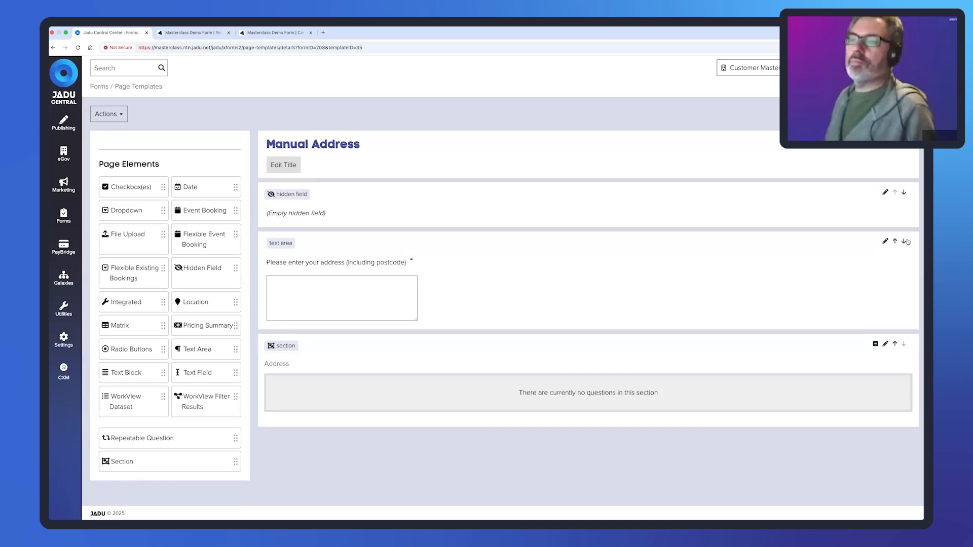
click(904, 241)
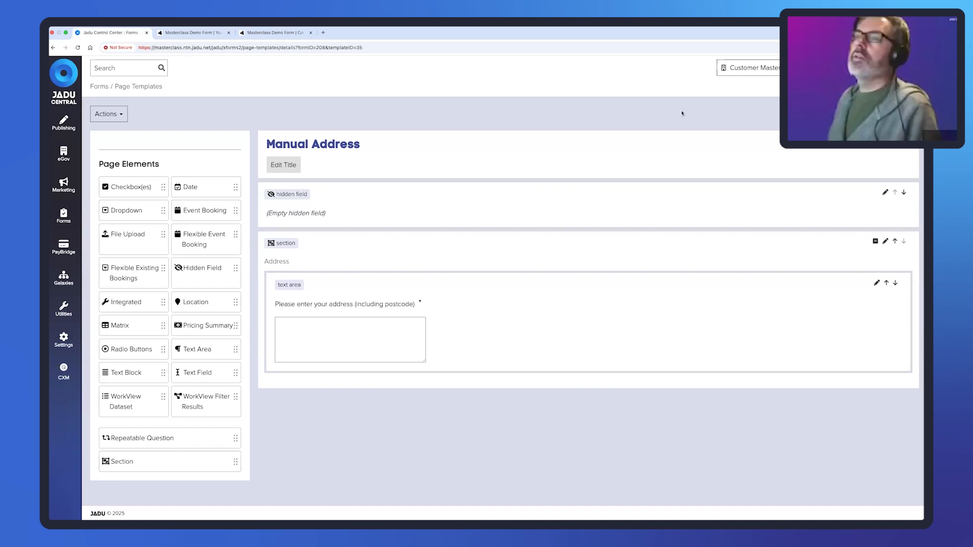
- Return to the Masterclass Demo Form's pages overview
click(880, 114)
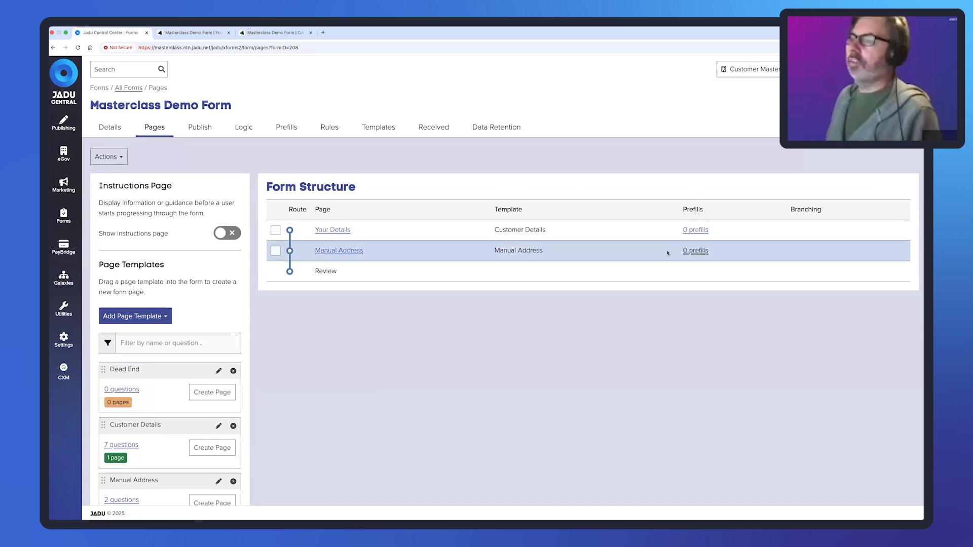
- Add a prefill filling Manual Address's First Name from First Name on Your Details
click(695, 251)
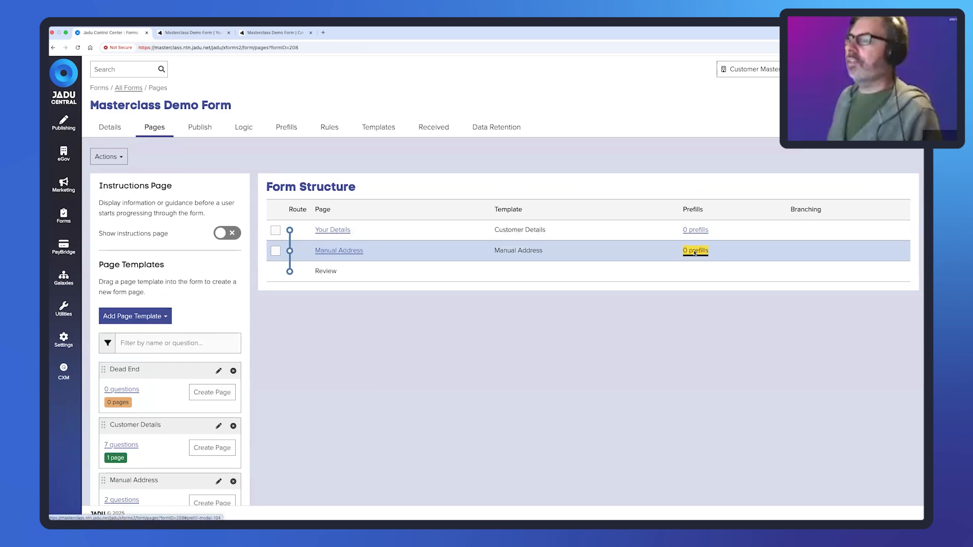
click(384, 259)
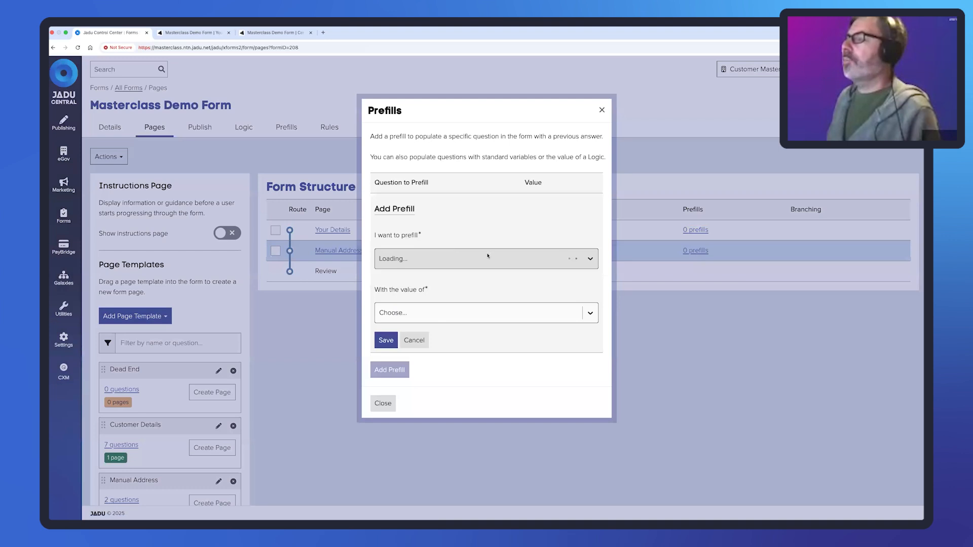
click(486, 258)
click(452, 301)
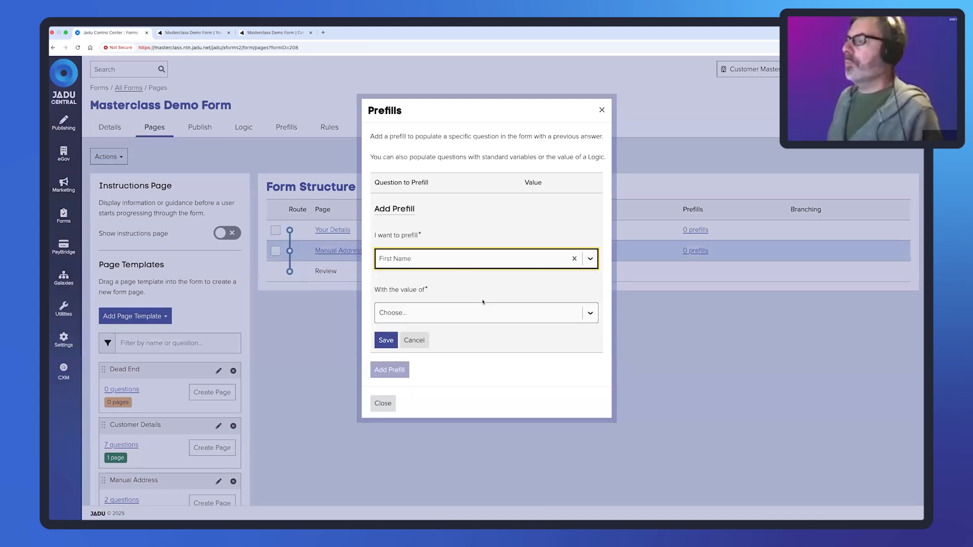
click(513, 313)
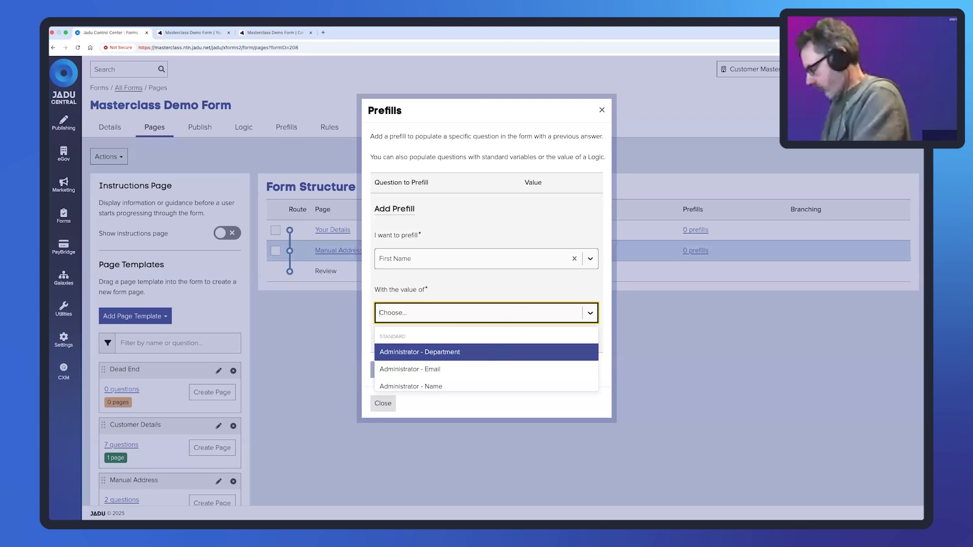
text(First)
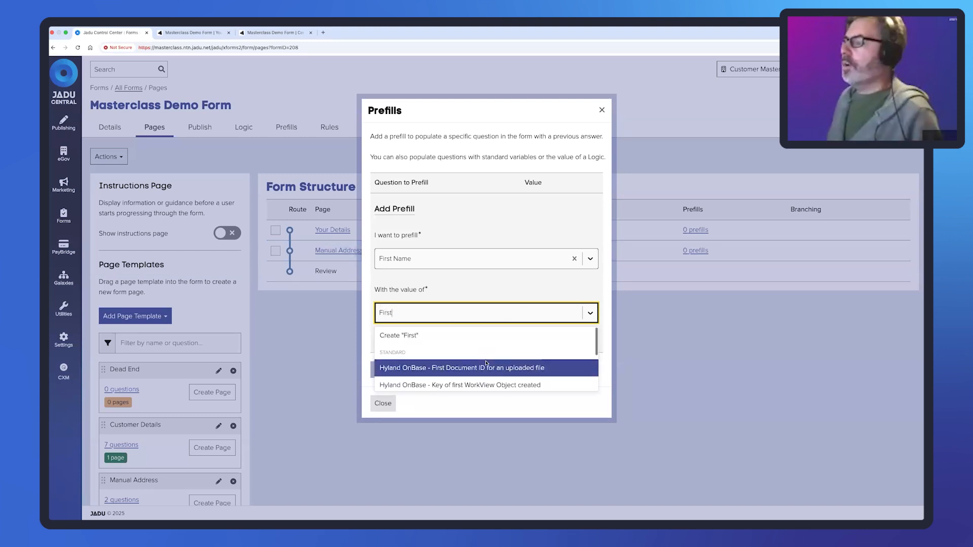
scroll(482, 363, down, 2)
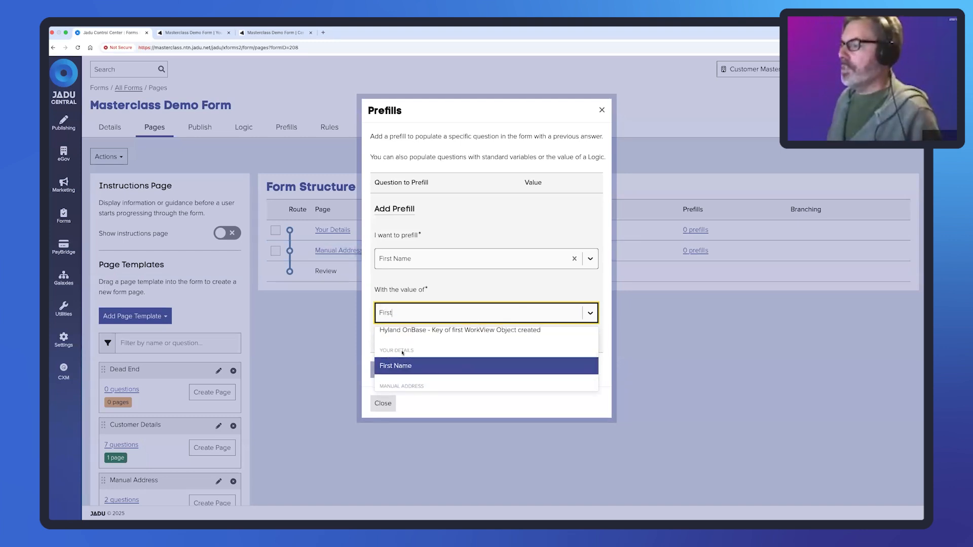
click(398, 366)
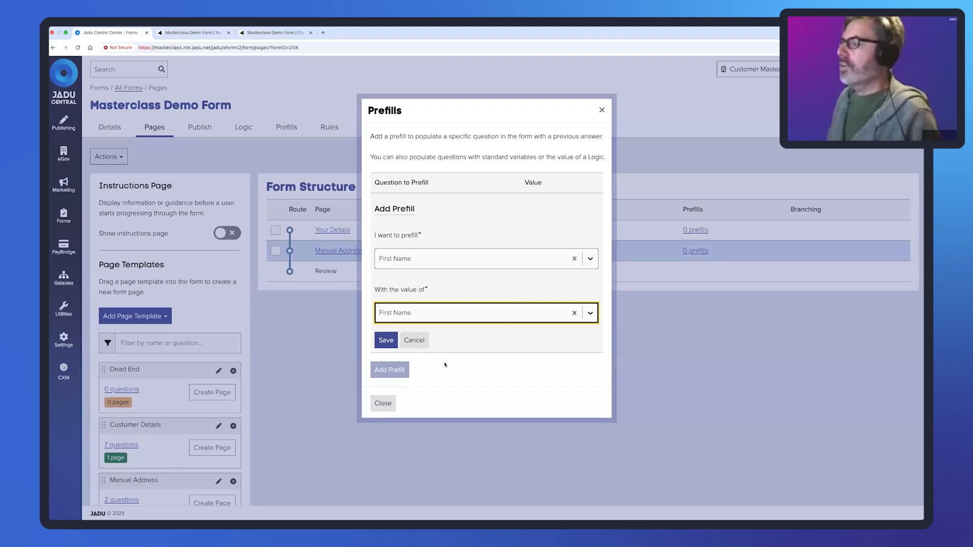
click(387, 342)
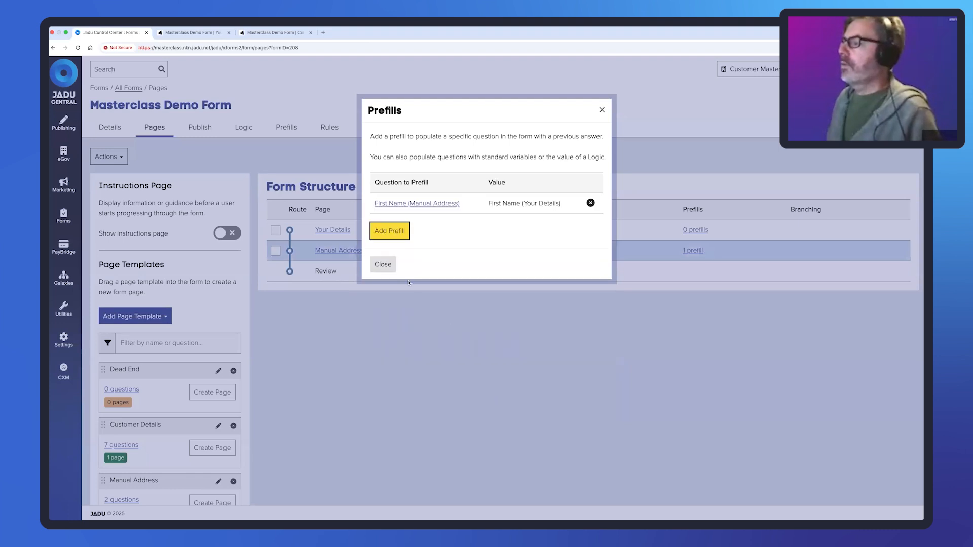
click(382, 267)
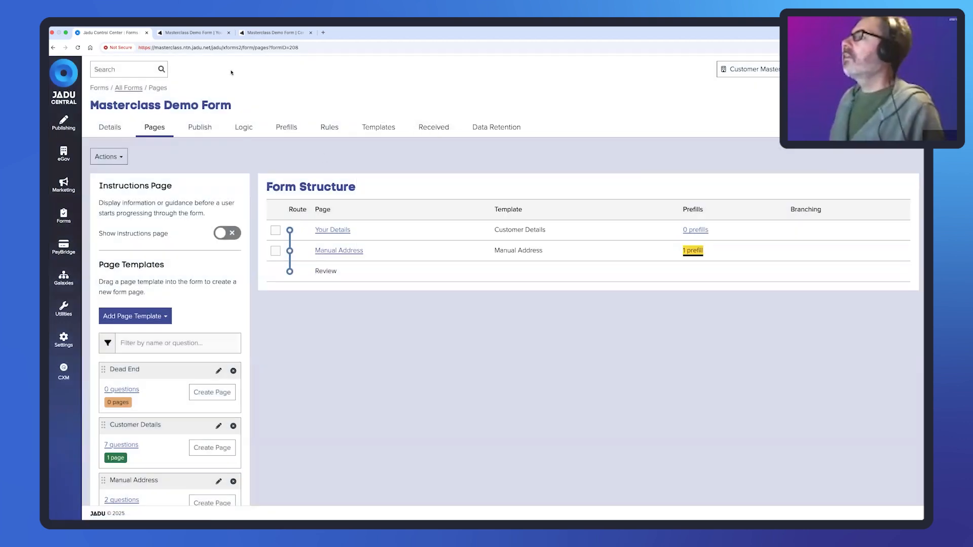
click(228, 32)
- Open the live version of the form from its Publish settings
click(228, 32)
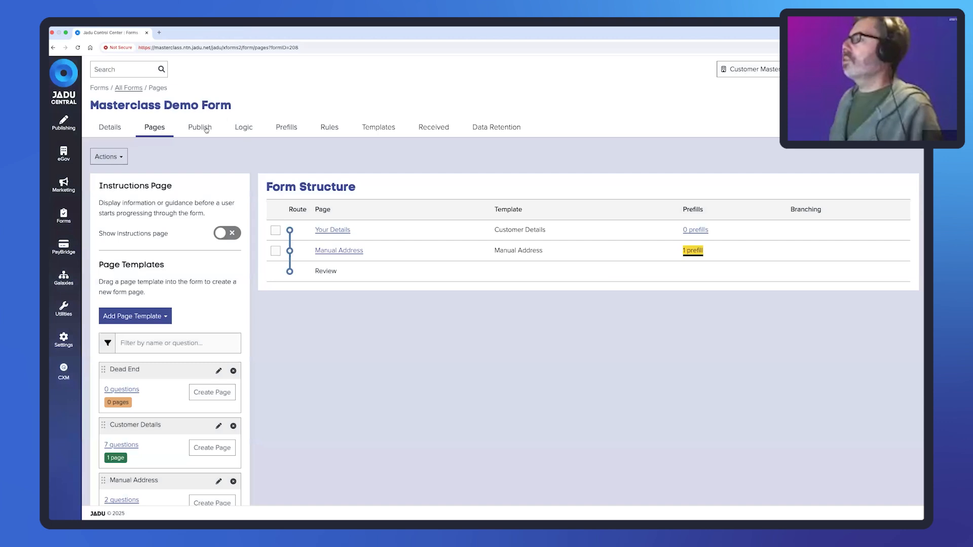
click(200, 128)
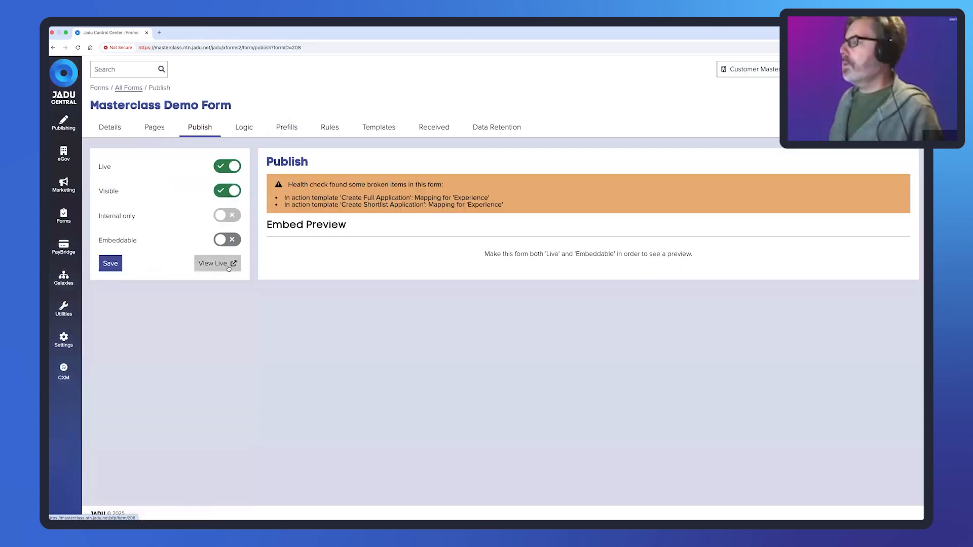
click(214, 264)
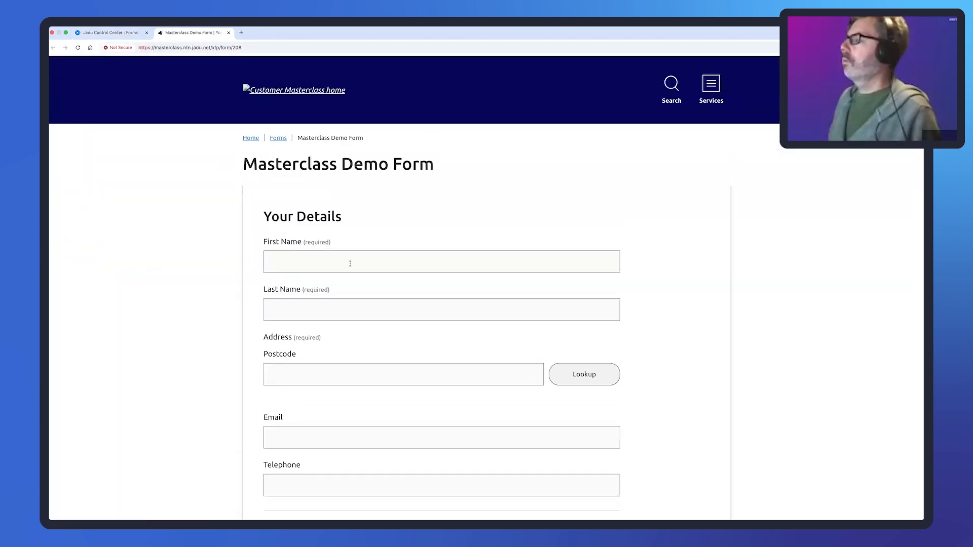
- Fill Your Details with a first name, last name and postcode, pick a property, continue
click(350, 263)
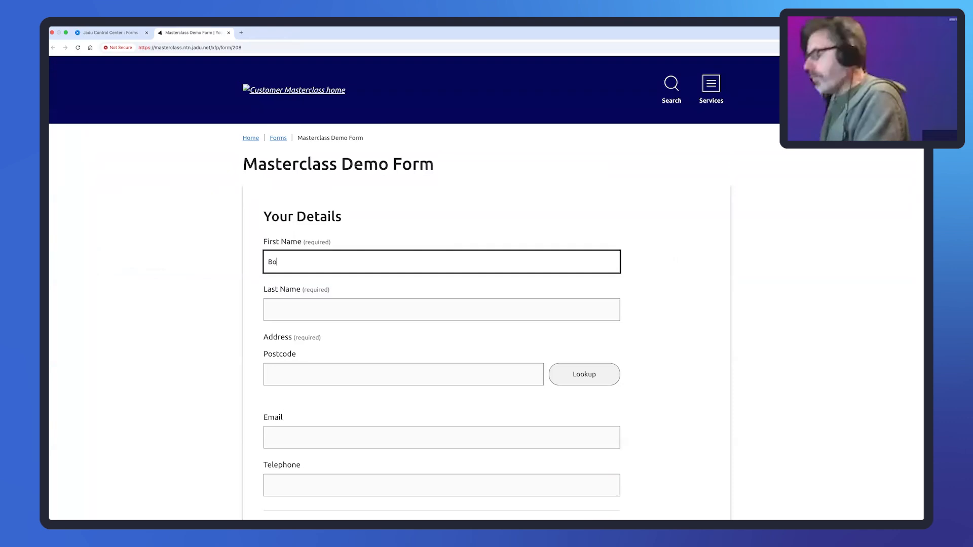
key(Tab)
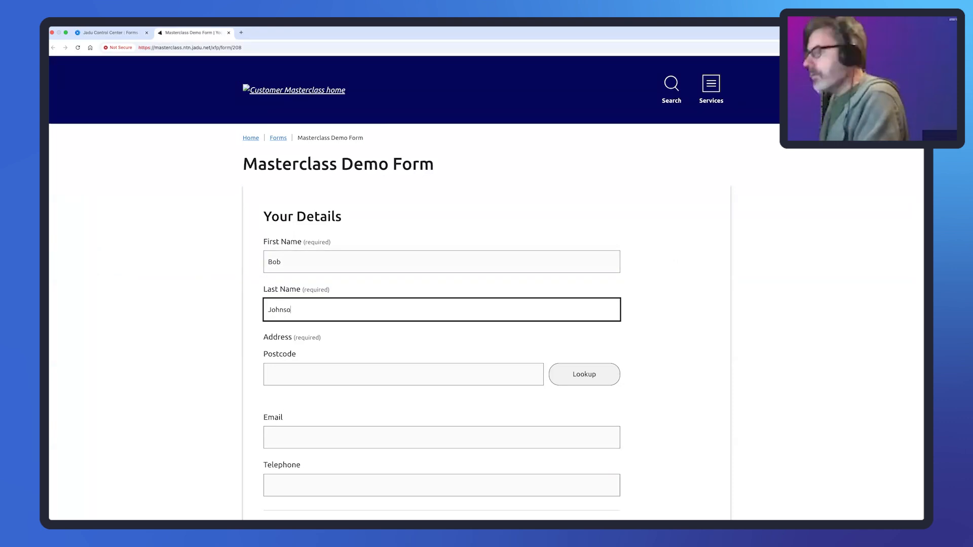
key(Tab)
text(LE)
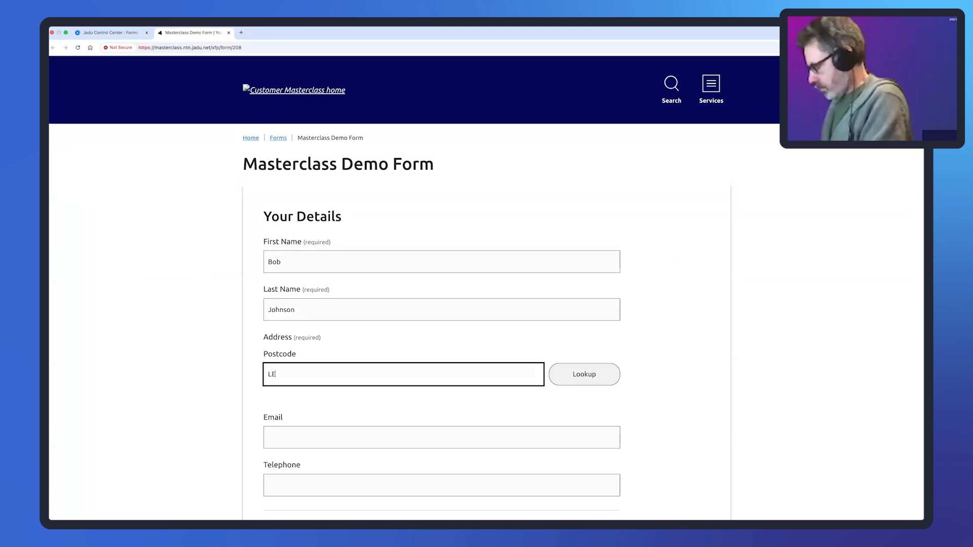
text(19 1RJ)
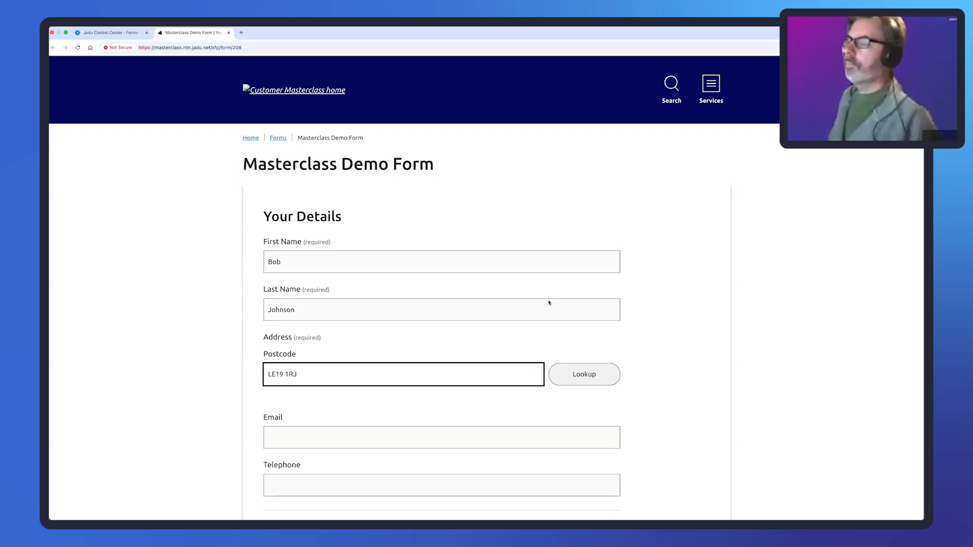
click(584, 372)
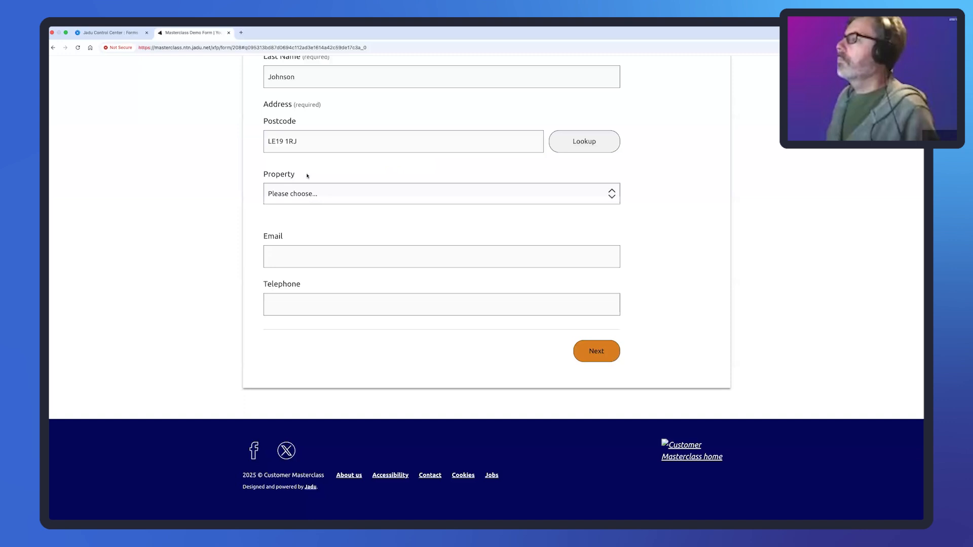
click(307, 198)
click(308, 206)
click(591, 350)
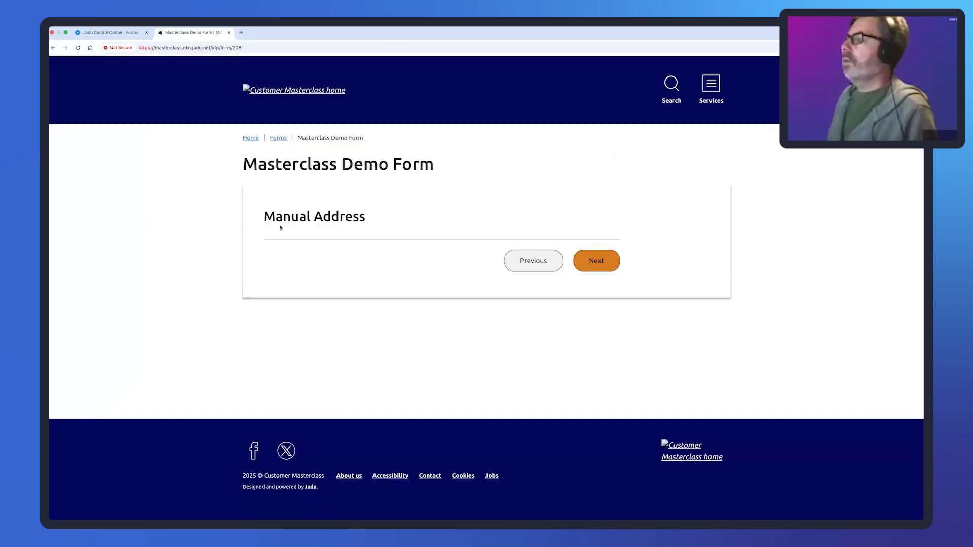
- Change the first name to the matching value and confirm the address question now appears
click(531, 263)
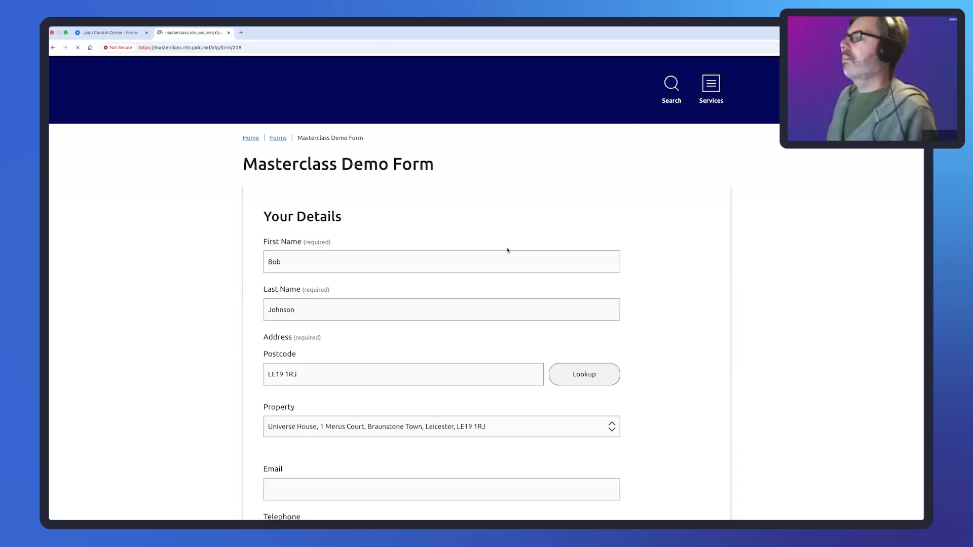
double_click(264, 262)
text(Paul)
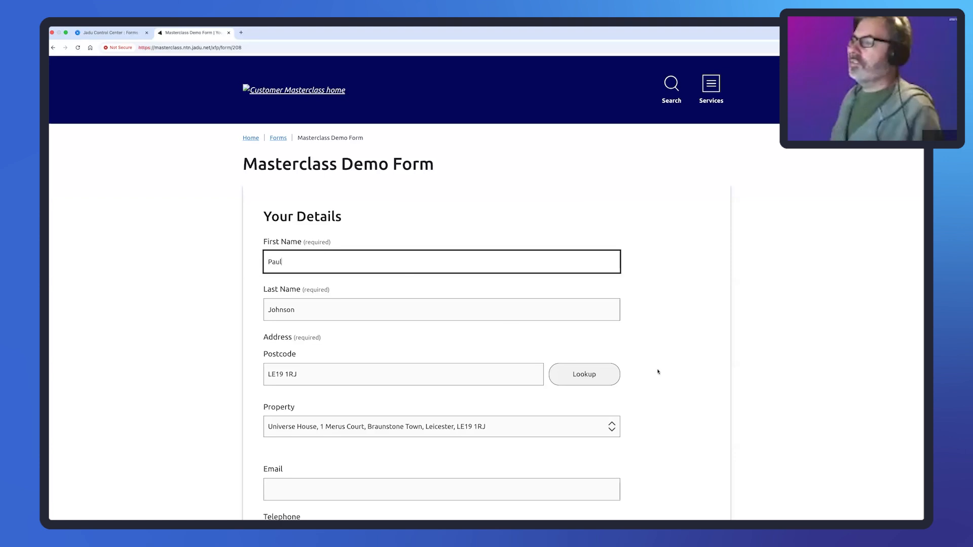
key(Return)
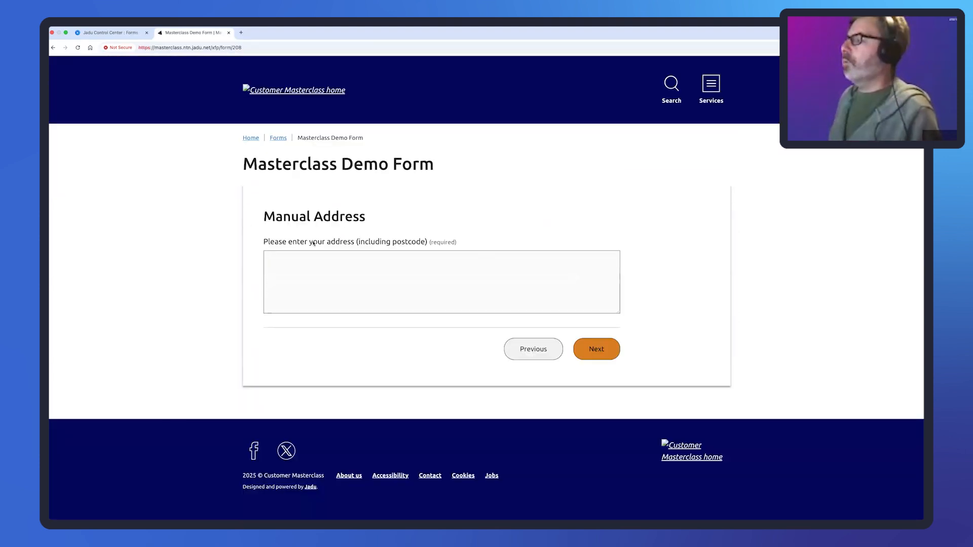
drag(264, 242, 431, 239)
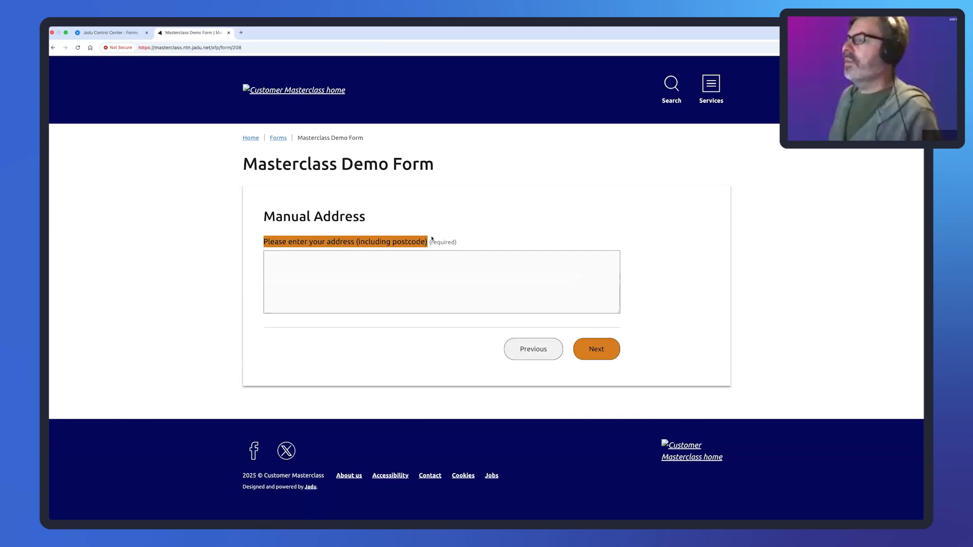
click(110, 35)
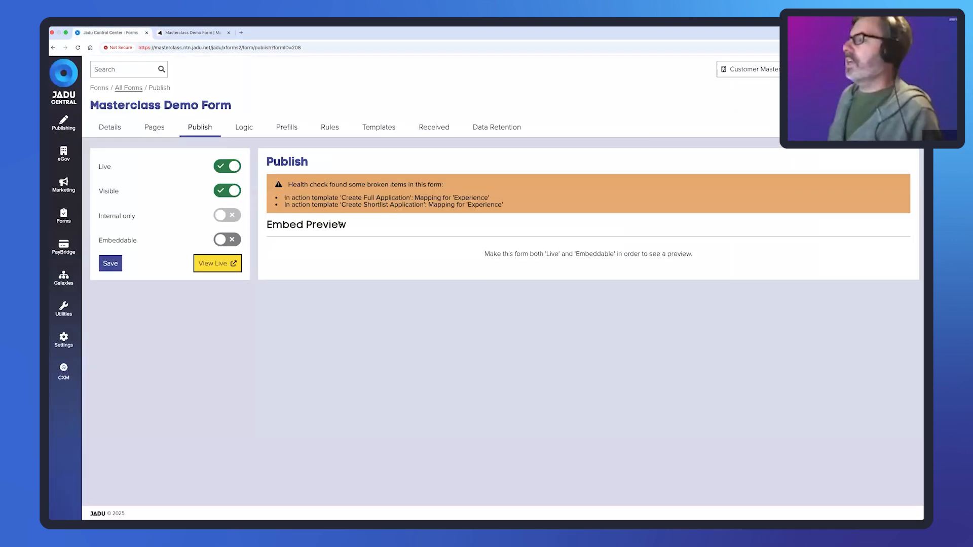
- Review the Address section's First Name equality condition in the Manual Address template
click(155, 131)
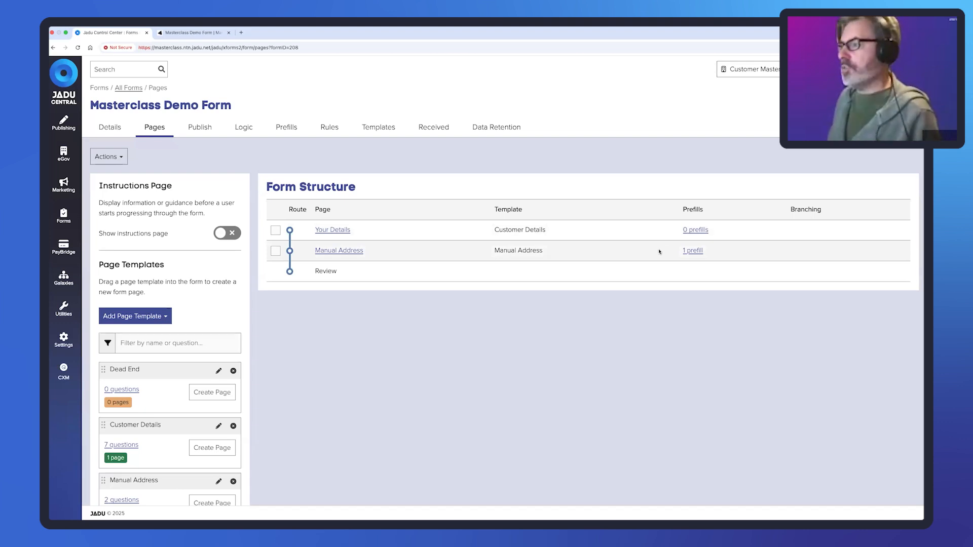
scroll(158, 333, down, 3)
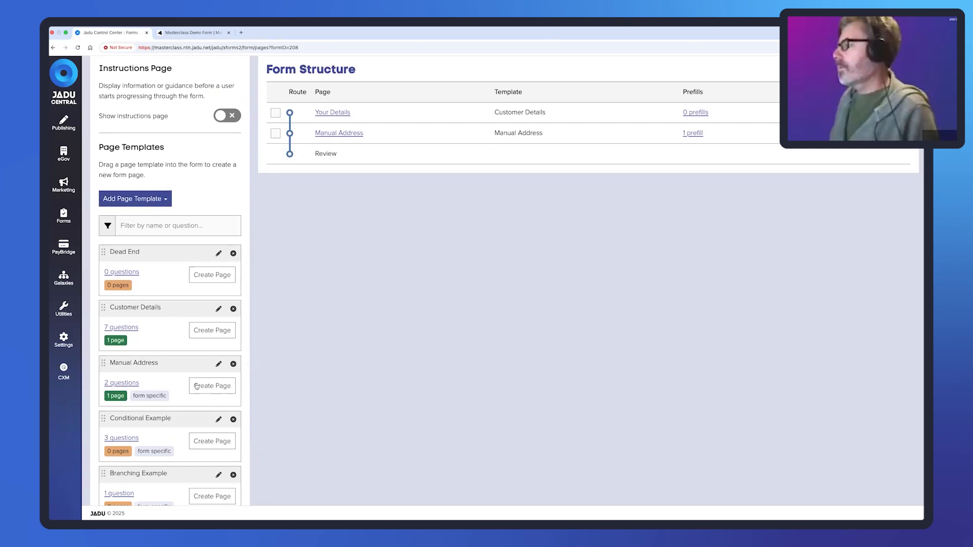
scroll(187, 417, down, 1)
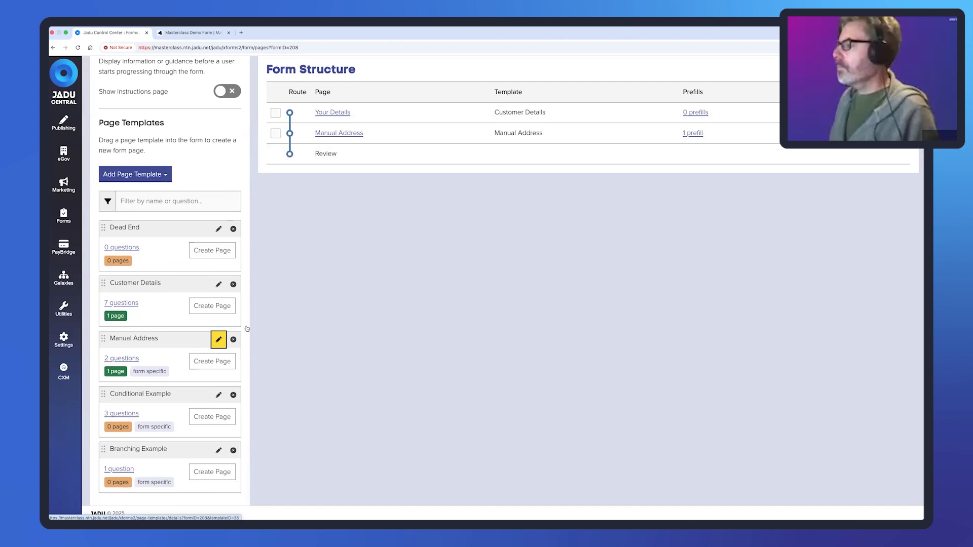
key(Return)
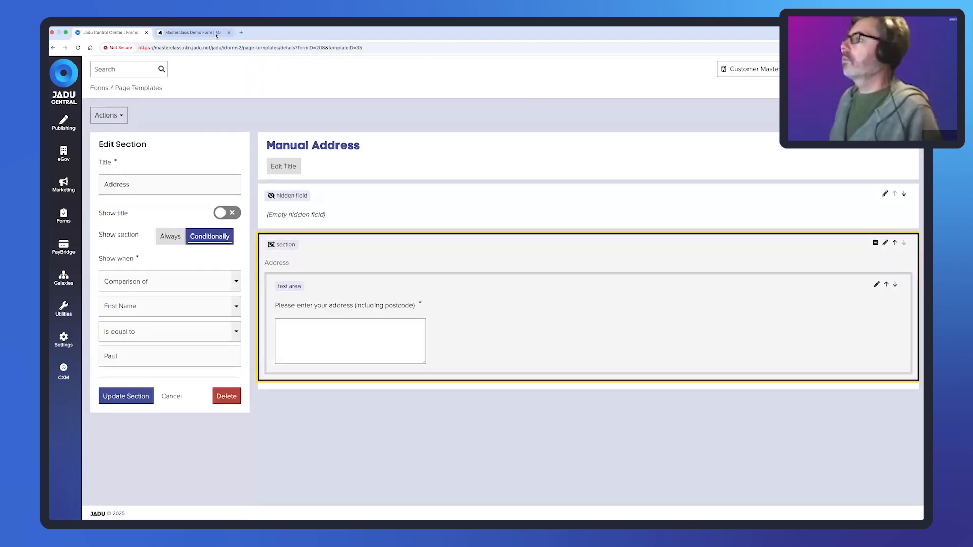
click(190, 32)
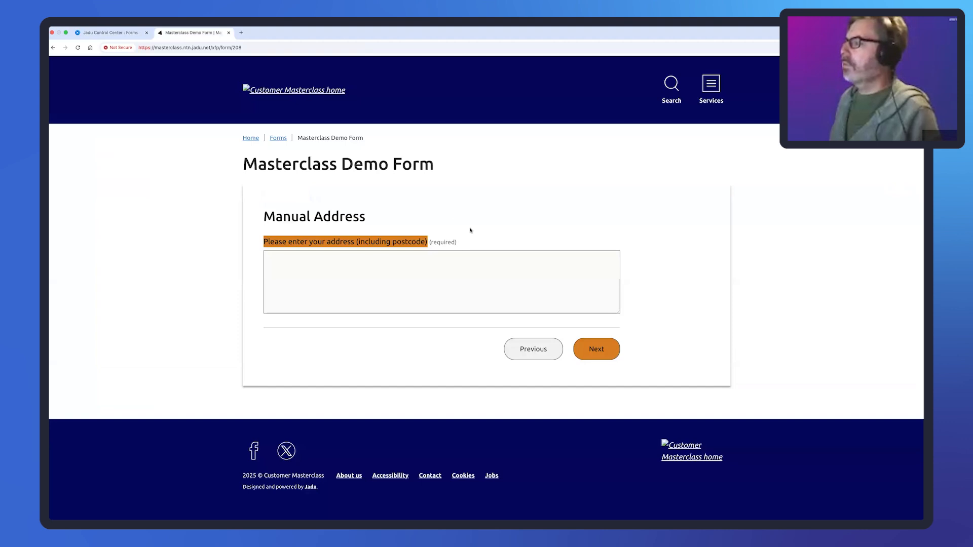
click(116, 44)
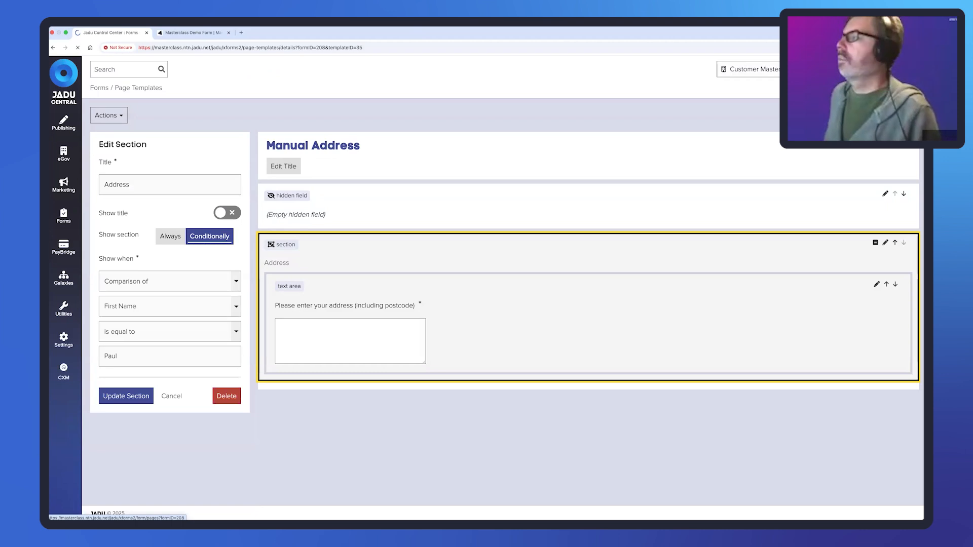
click(893, 116)
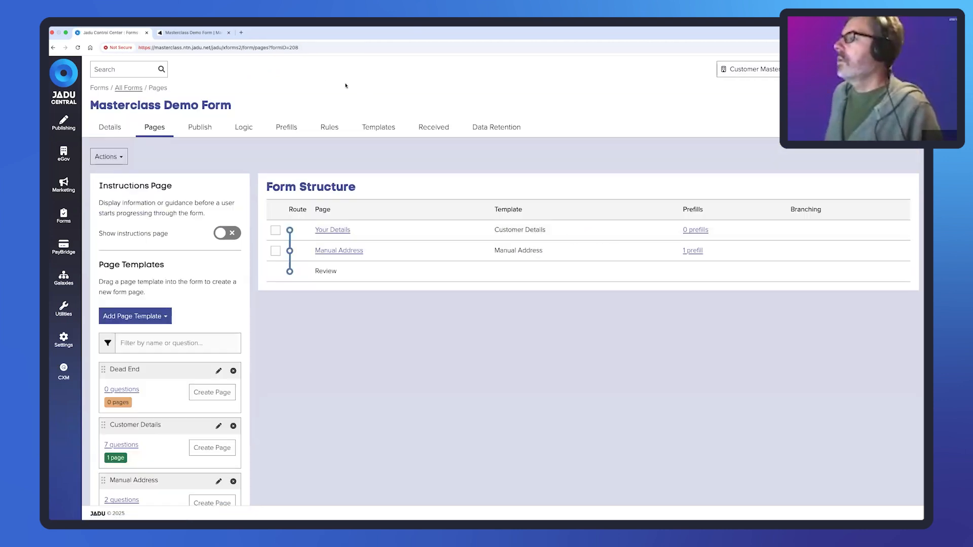
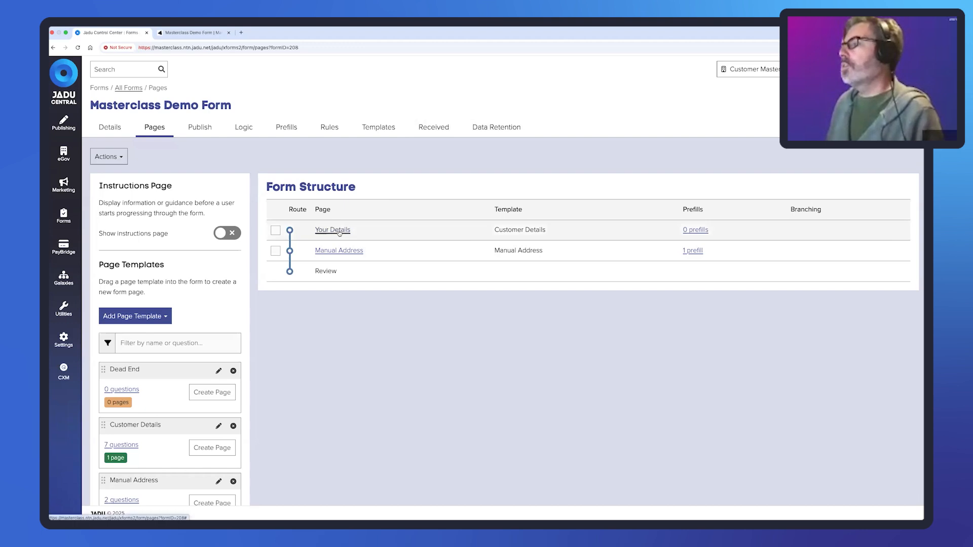
- Open the CXM sidebar link in a new browser tab
scroll(209, 290, down, 1)
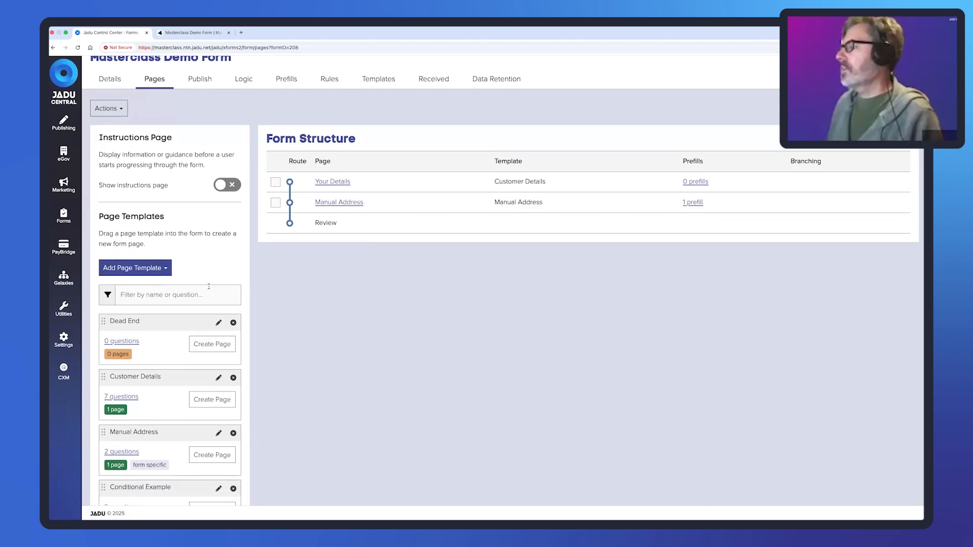
scroll(209, 286, up, 1)
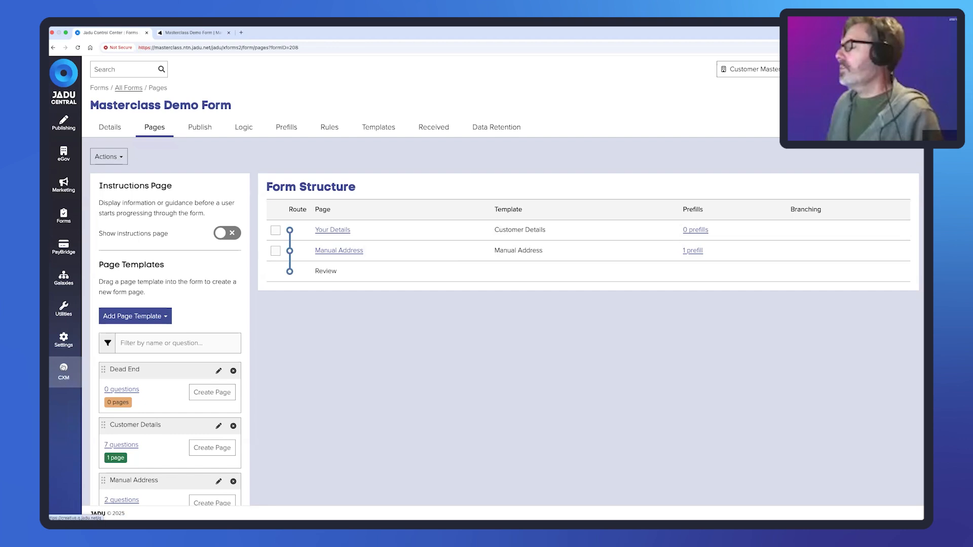
right_click(63, 367)
click(71, 370)
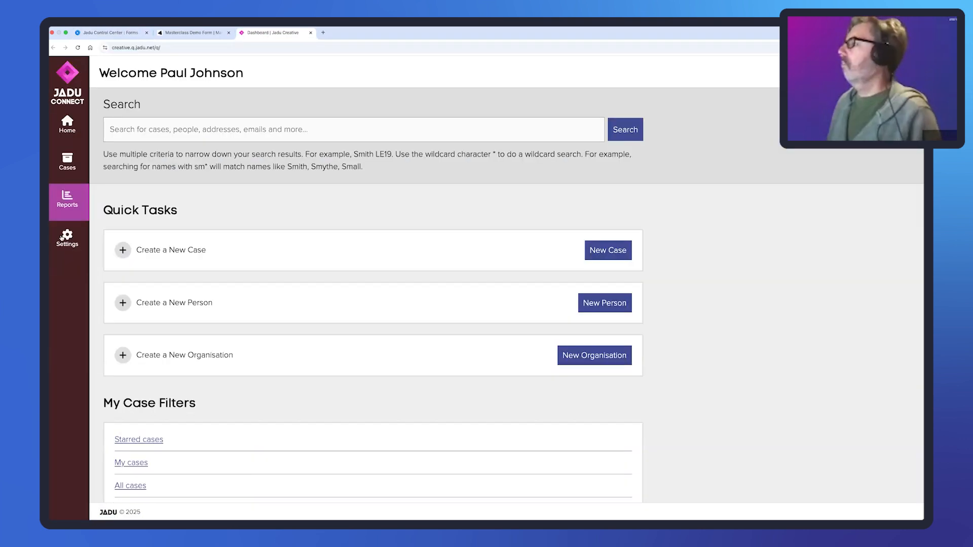
- Inspect the Enforce Graffiti case type's workflow diagram and General settings under Settings > Workflow
click(67, 237)
click(122, 229)
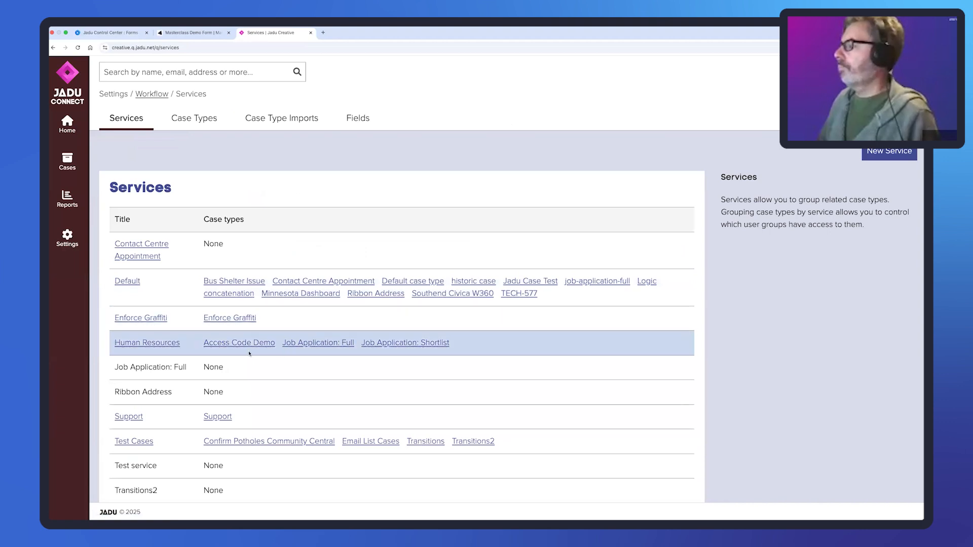
click(231, 318)
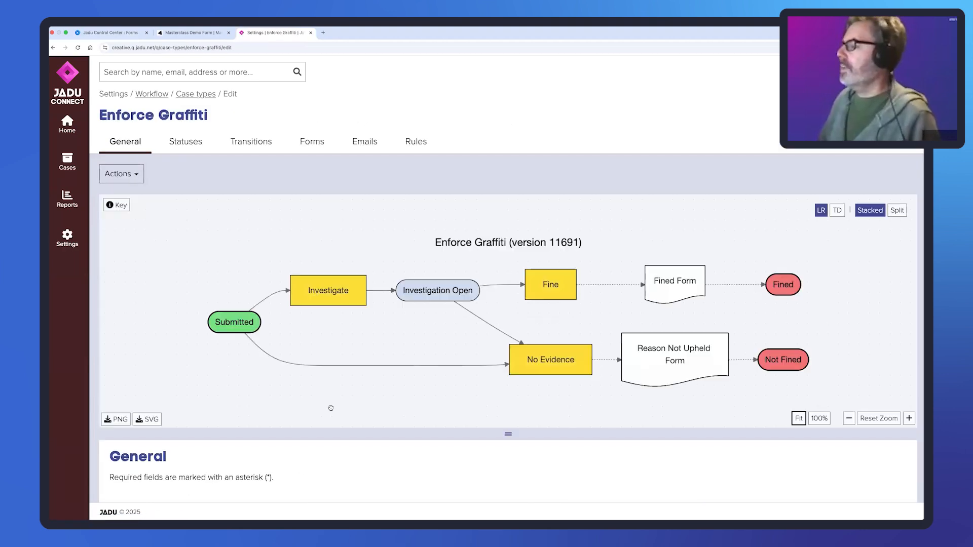
scroll(345, 444, down, 5)
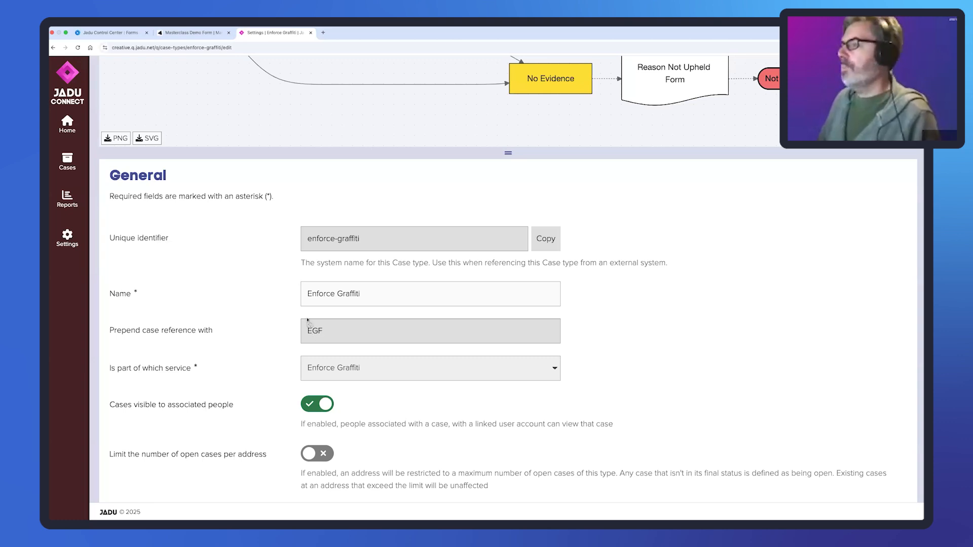
scroll(244, 253, up, 2)
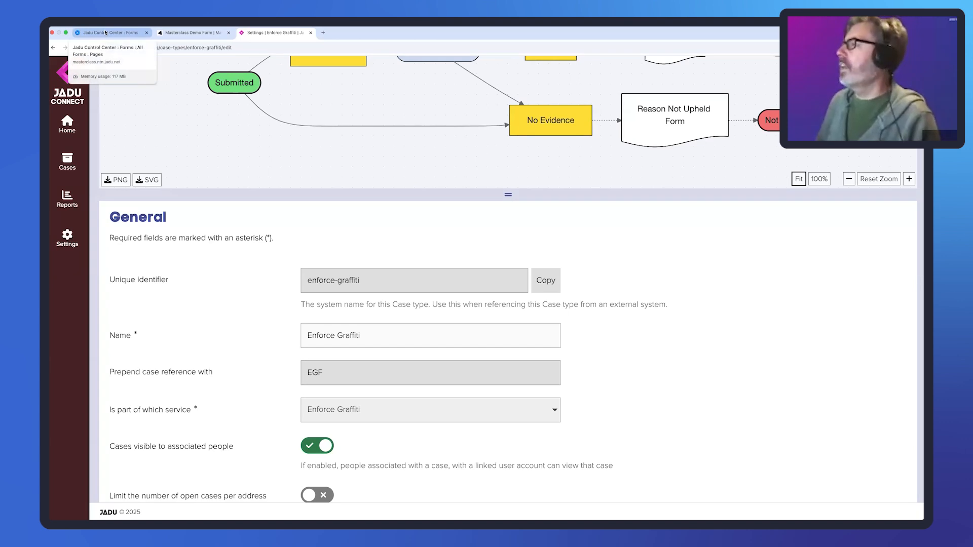
click(106, 33)
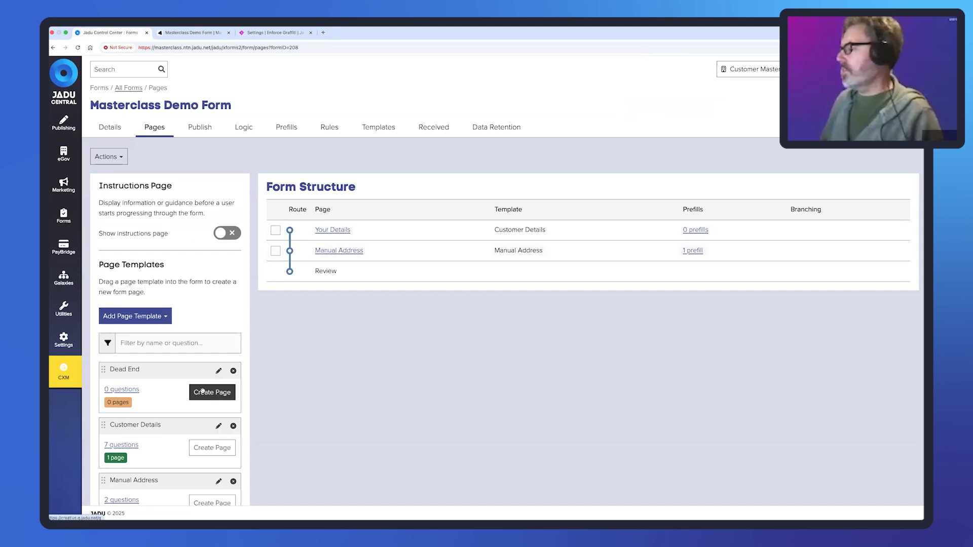
- Glance at the Manual Address template and return to the form's pages overview
scroll(213, 385, down, 3)
click(219, 365)
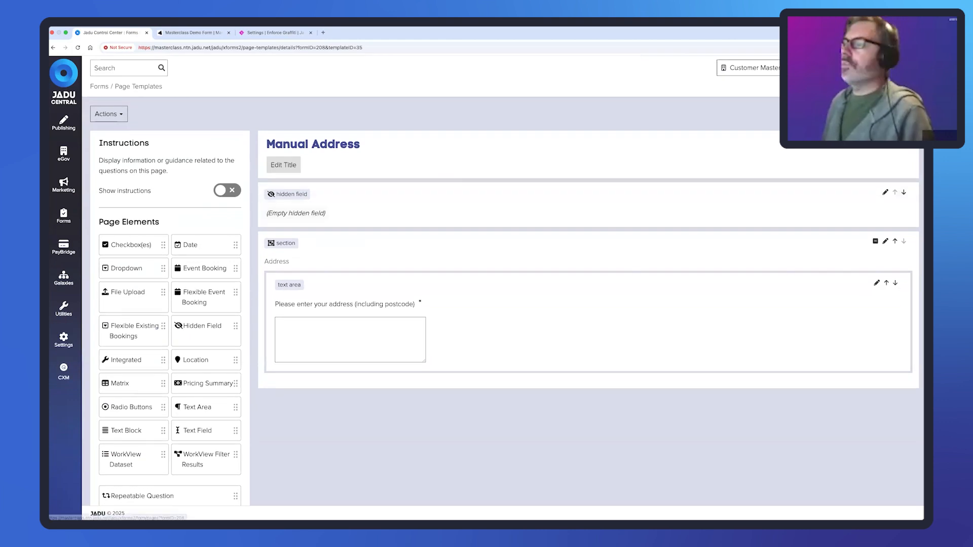
click(889, 114)
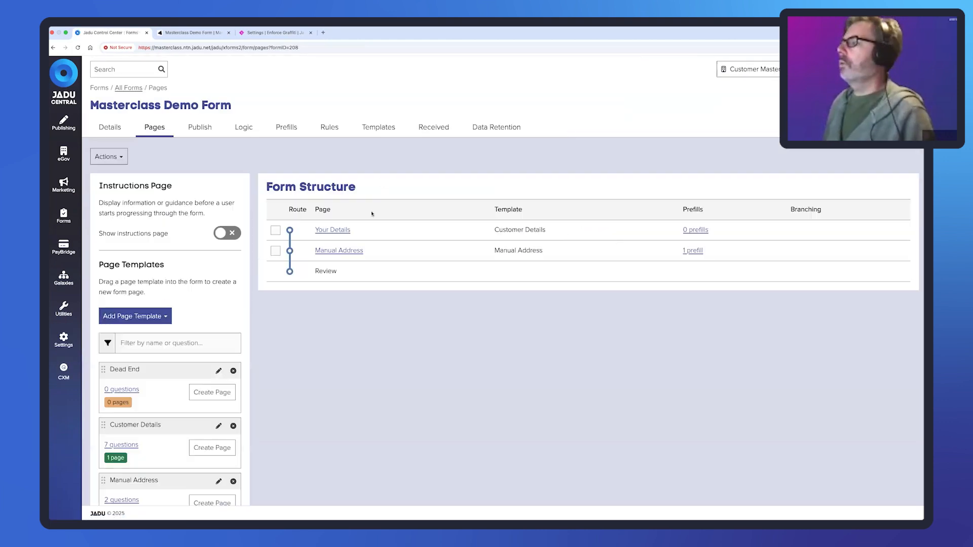
- Turn the Customer Details template's hidden Case Reference field into a Text Field
scroll(174, 379, down, 5)
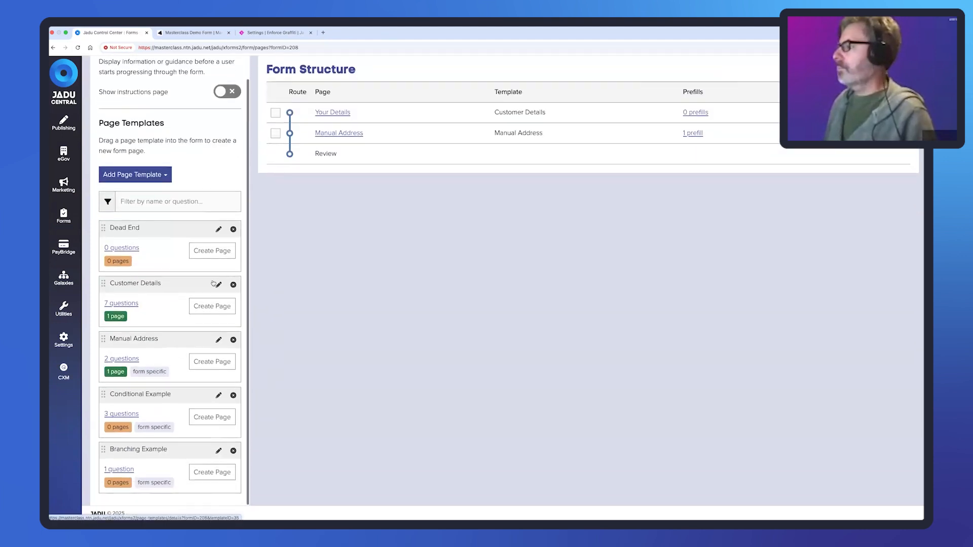
click(218, 284)
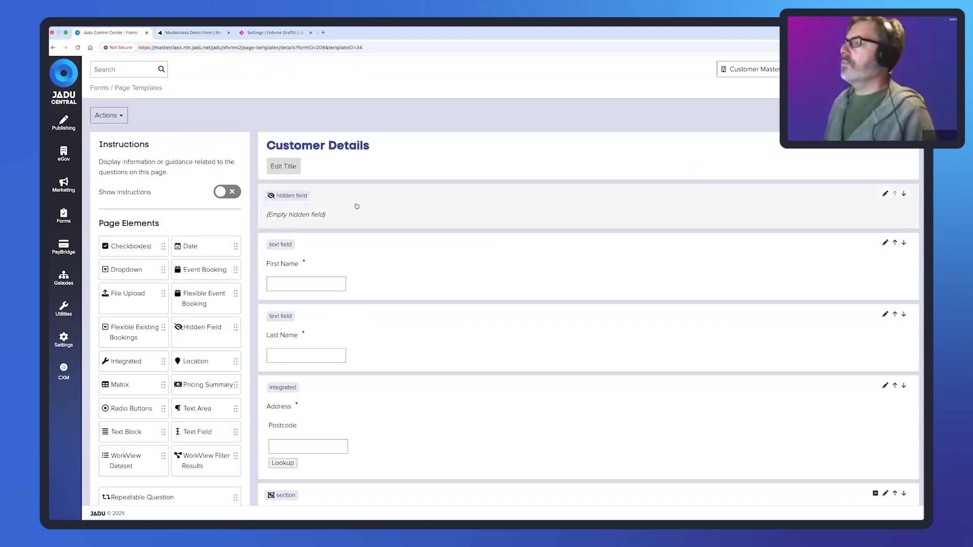
click(380, 205)
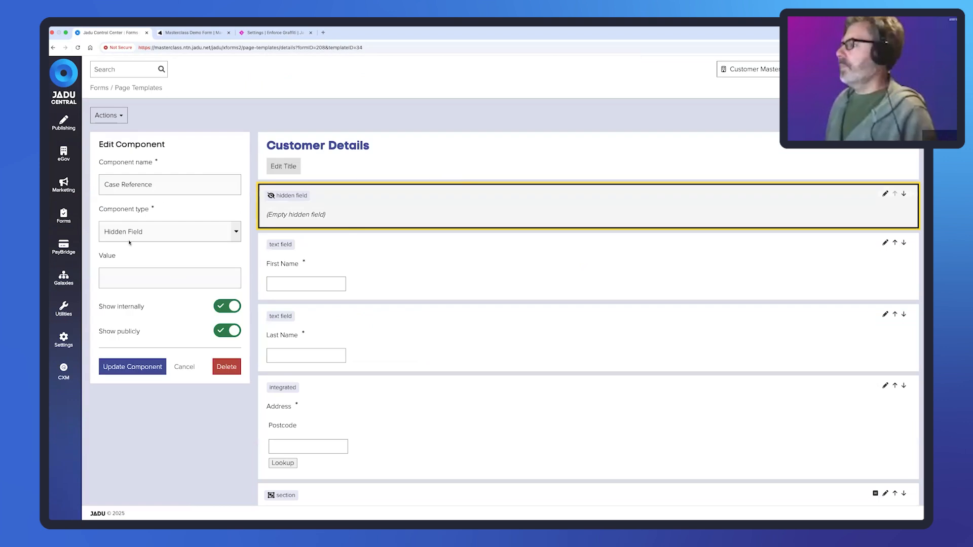
click(198, 236)
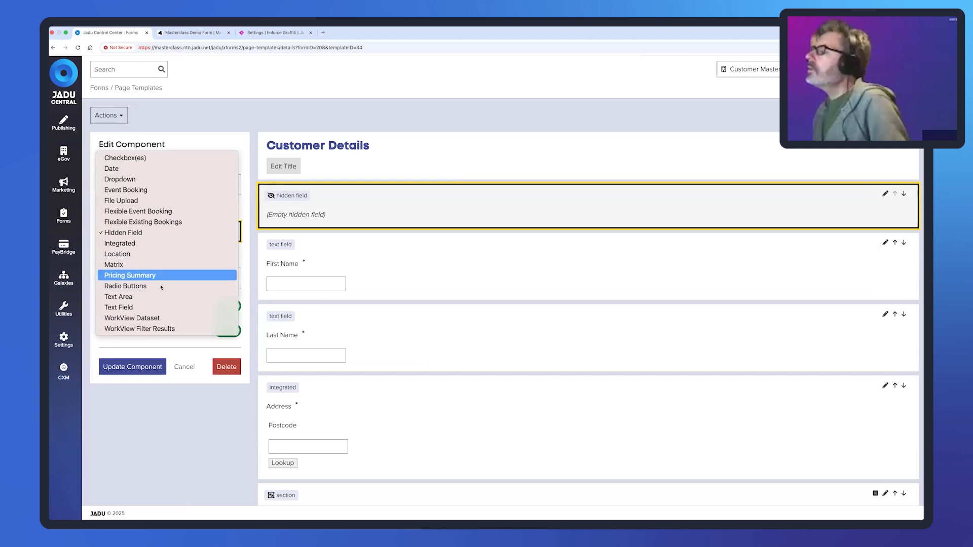
click(157, 306)
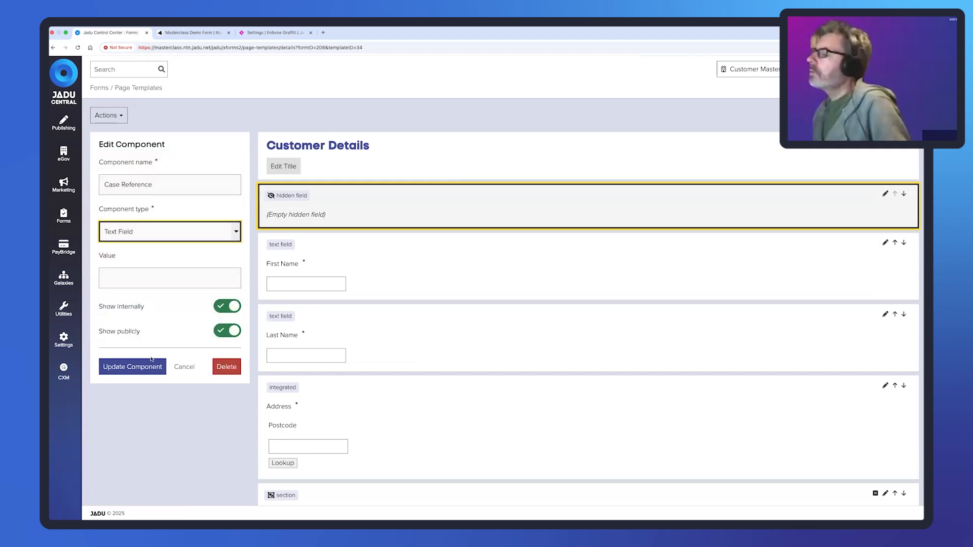
scroll(163, 374, down, 5)
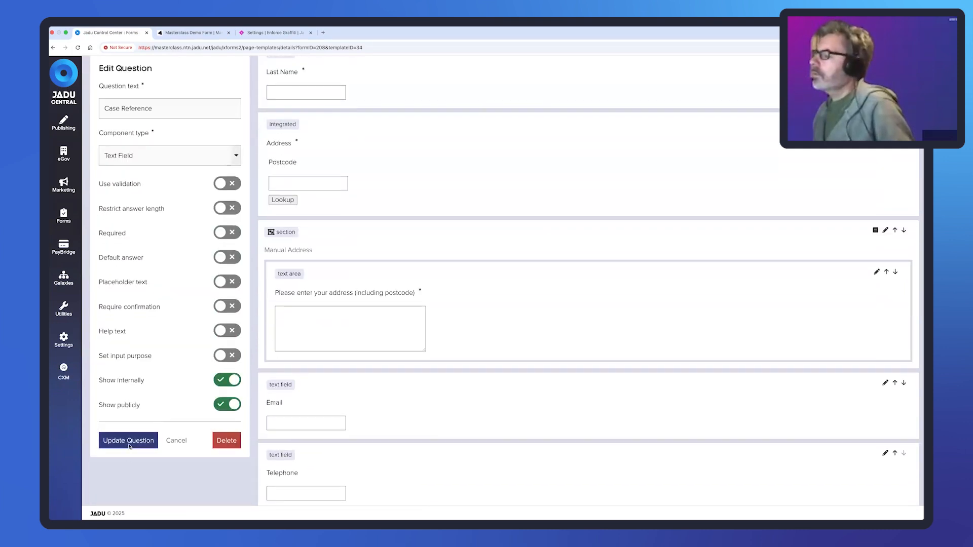
click(129, 440)
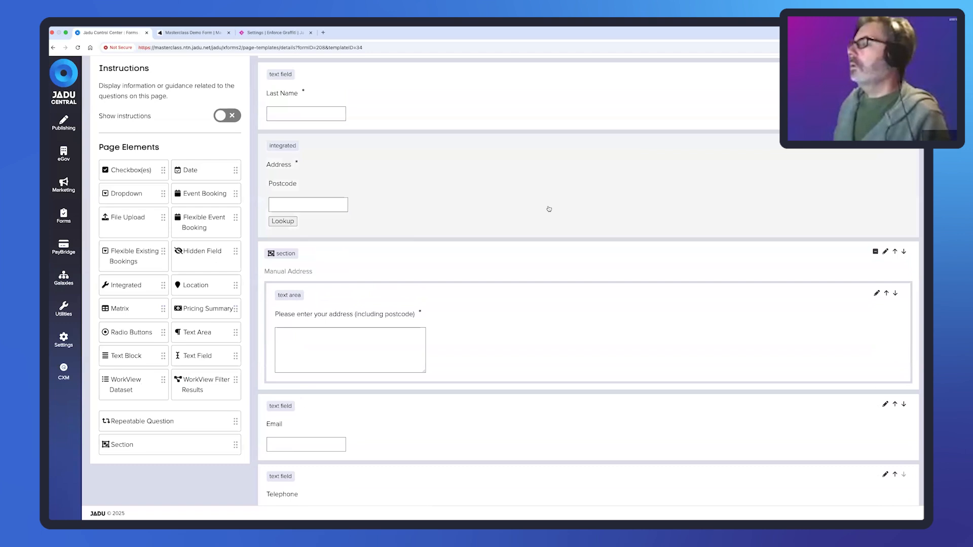
scroll(549, 209, up, 5)
click(140, 88)
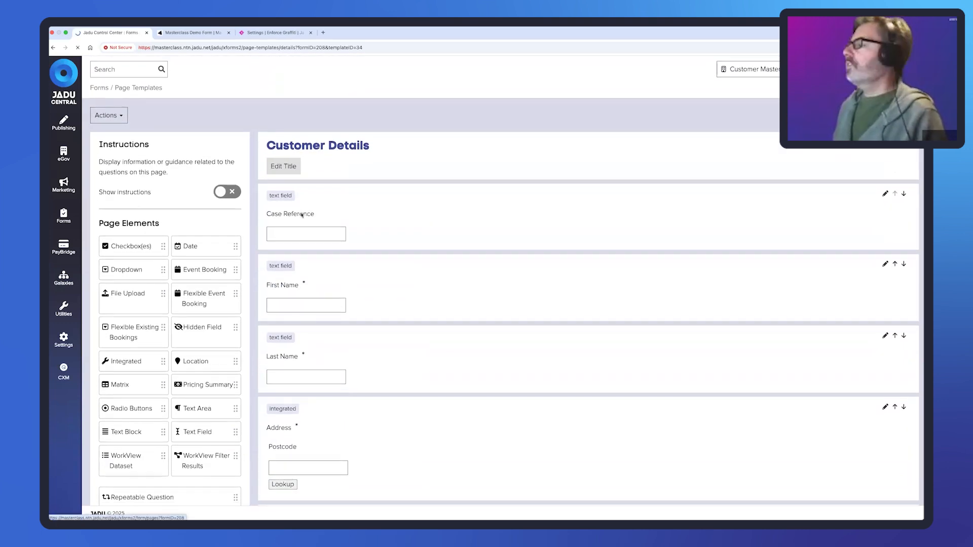
scroll(209, 395, down, 3)
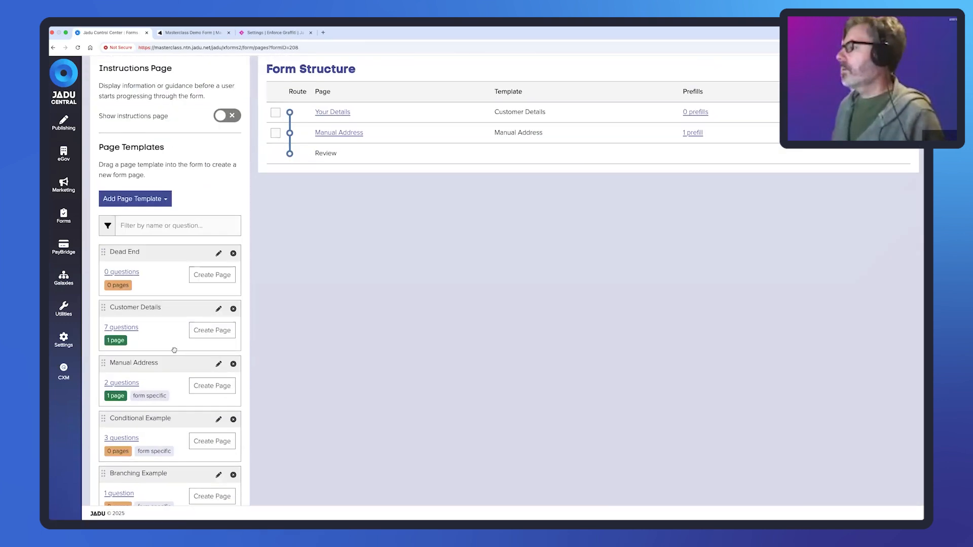
- Replace the Manual Address text area question with 'Tell us more about your experience reporting graffiti', correcting its spelling
click(218, 364)
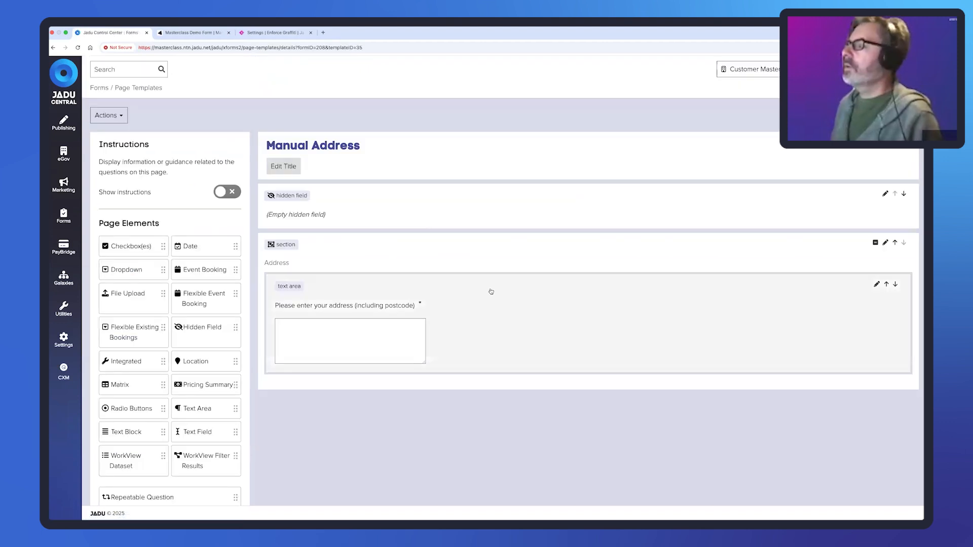
click(491, 291)
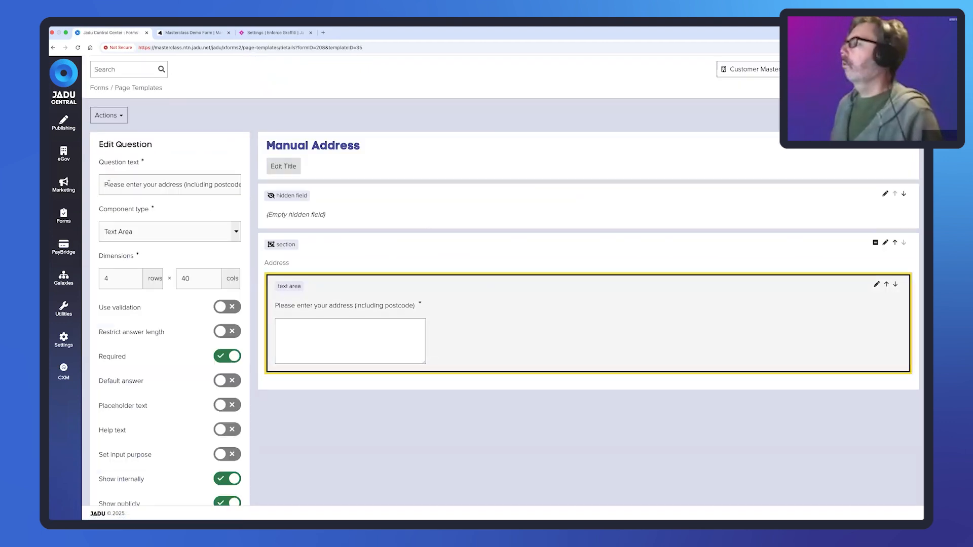
drag(105, 184, 241, 184)
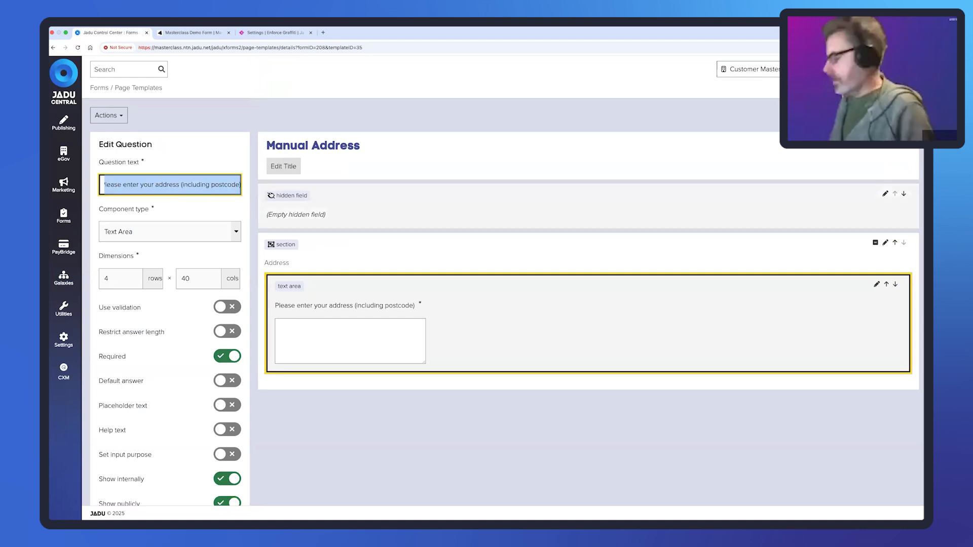
text(Tell us more)
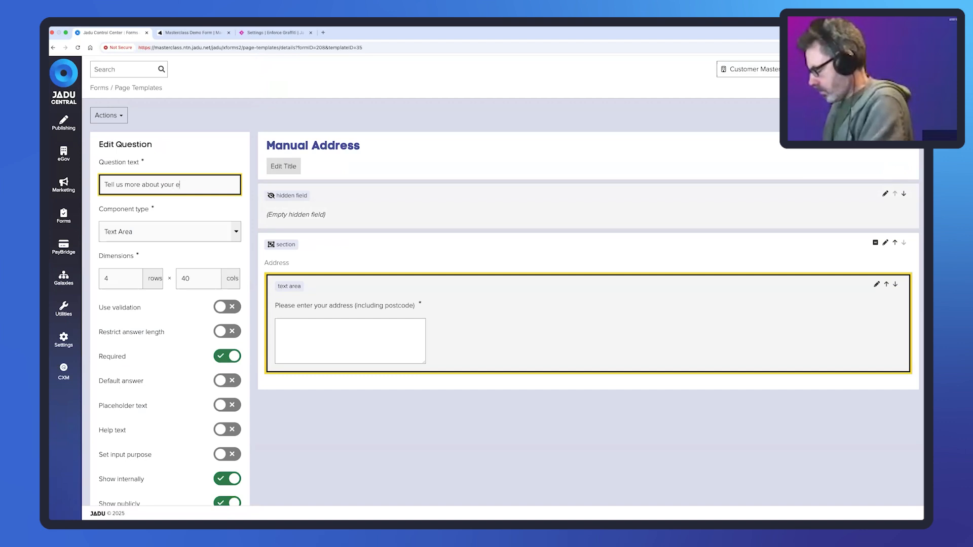
text(about your experience )
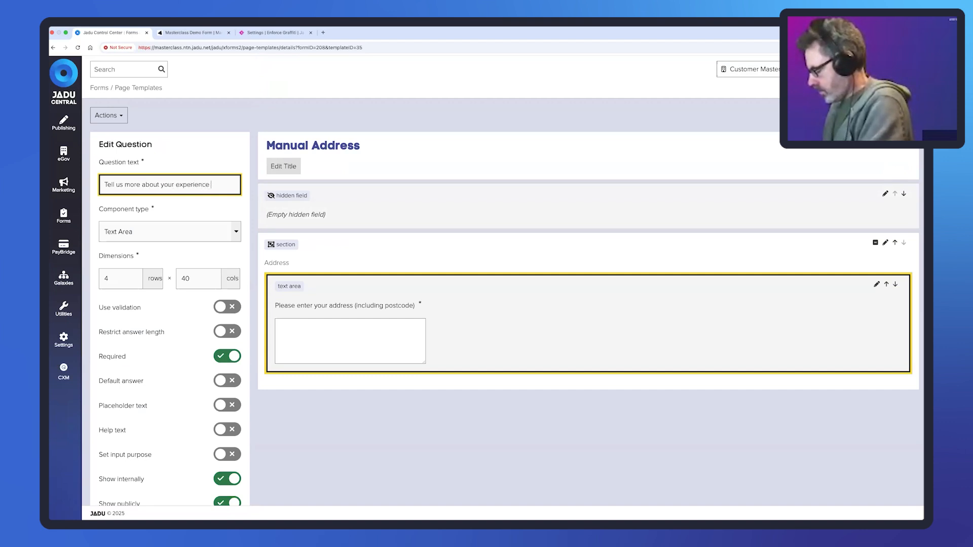
text(reporting gra)
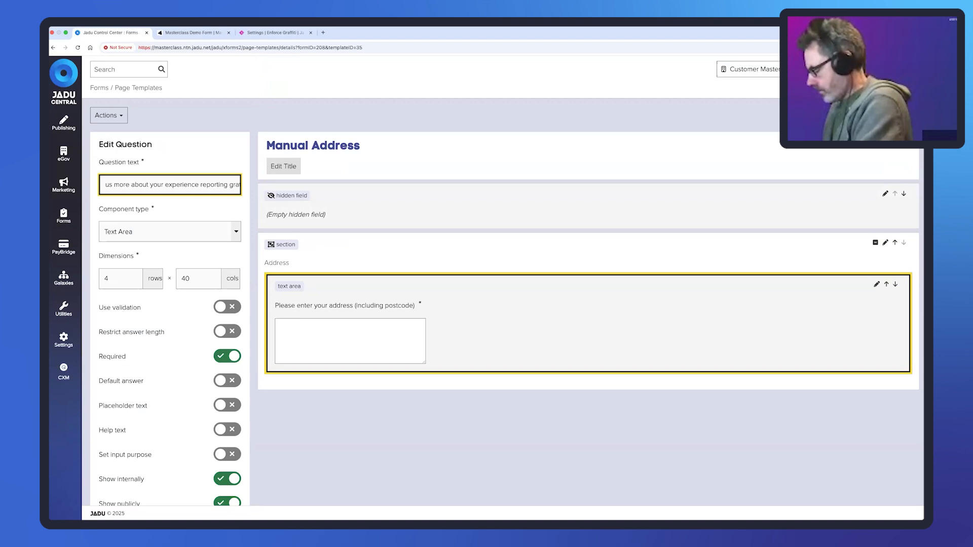
text(ffiti)
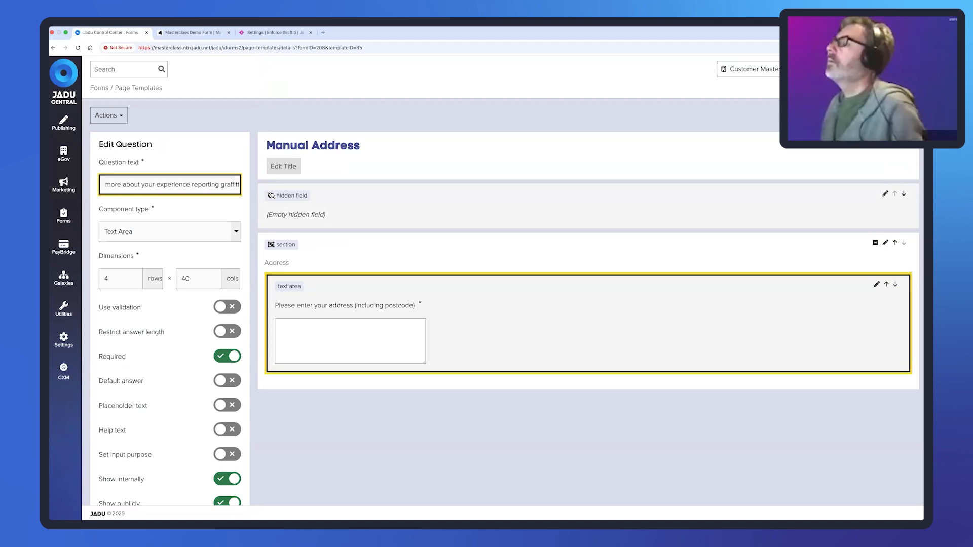
right_click(226, 185)
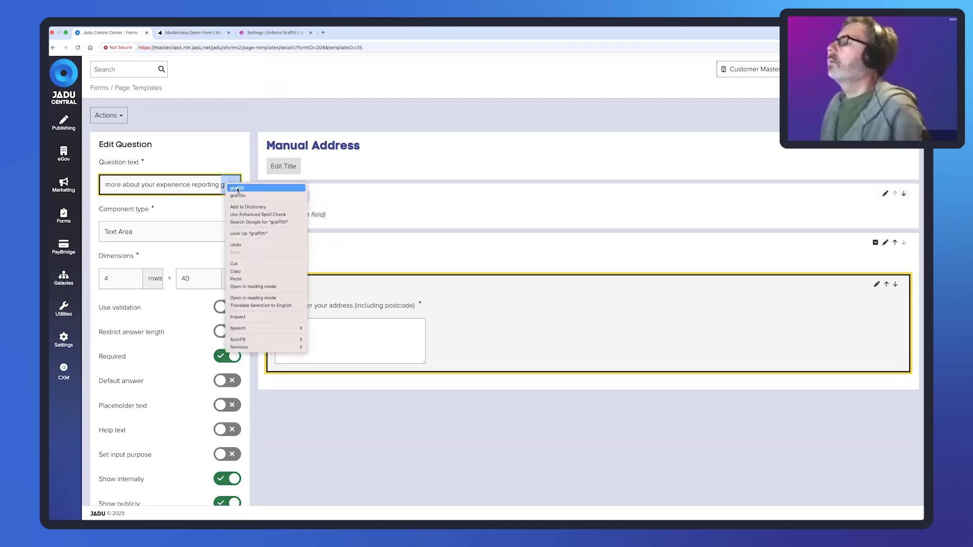
click(243, 190)
scroll(174, 312, down, 3)
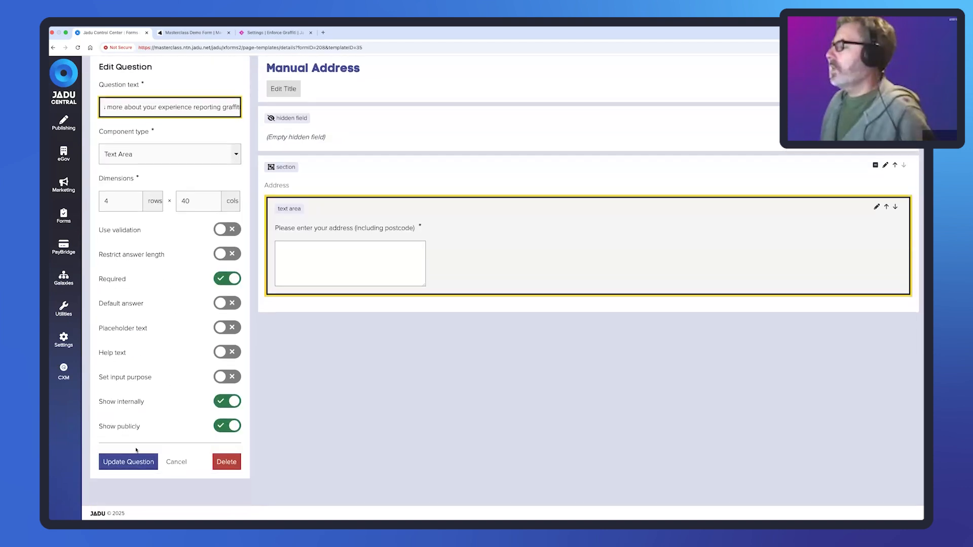
click(146, 464)
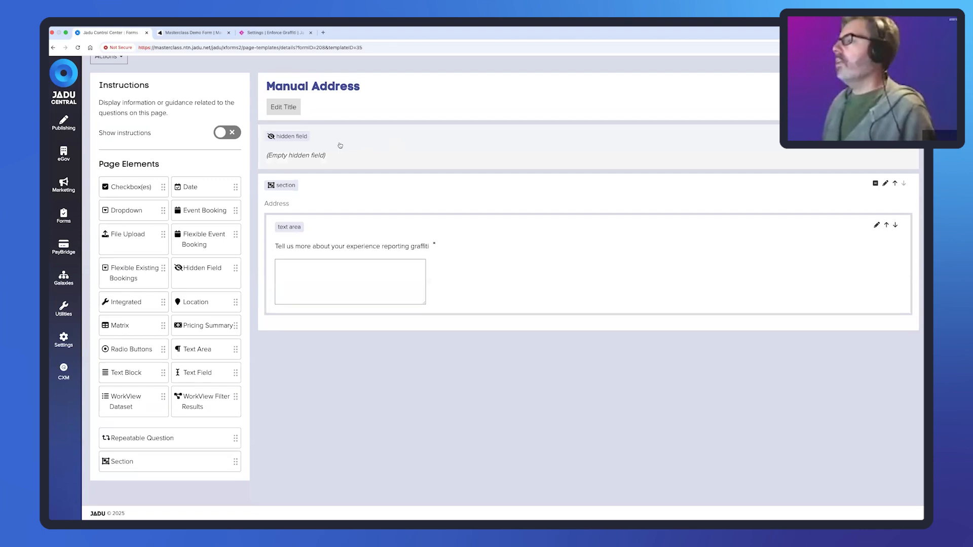
- Change the Address section's First Name condition value from Paul to EGF and update the section
click(343, 150)
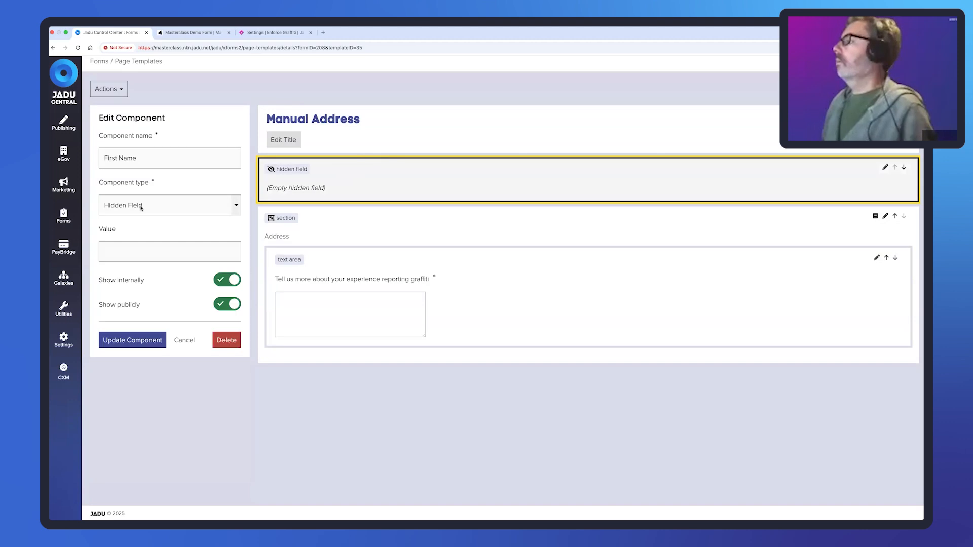
click(184, 340)
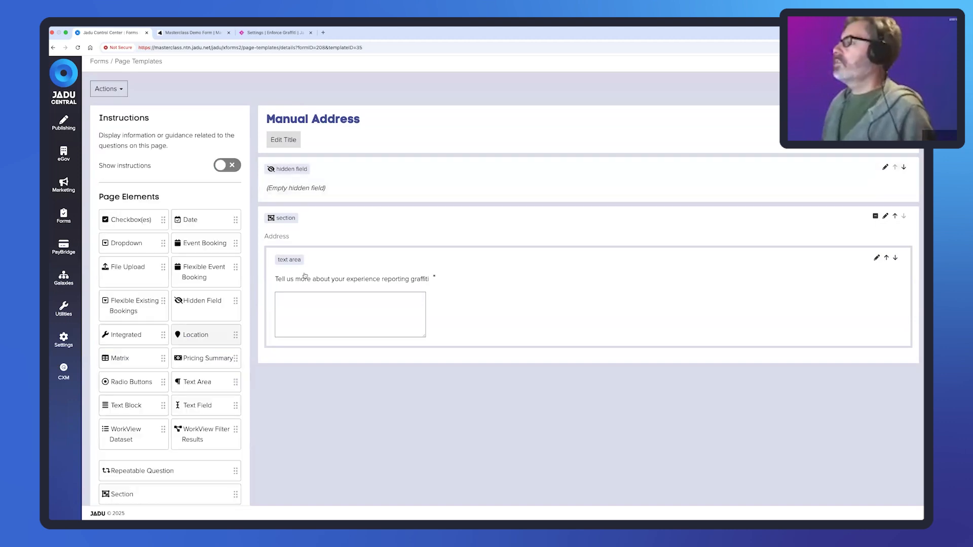
click(319, 226)
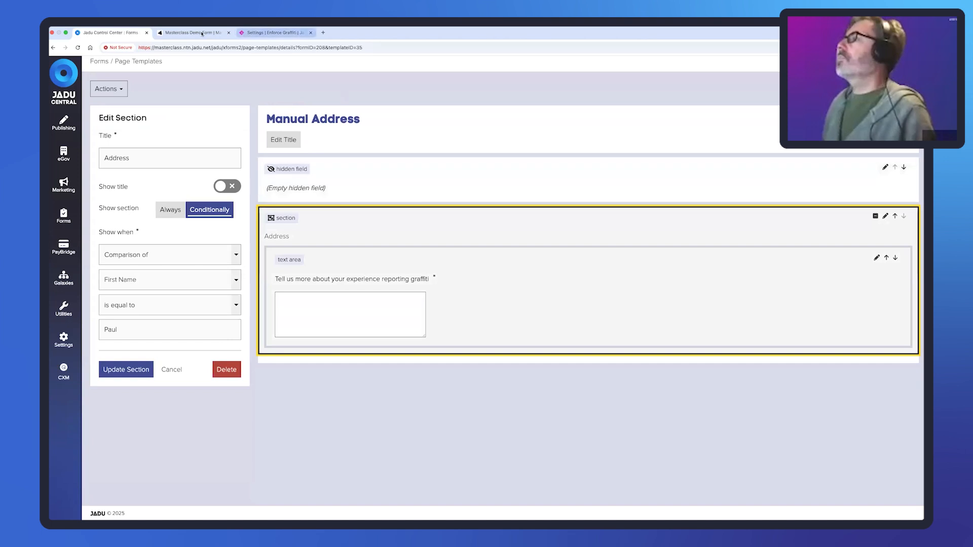
click(275, 33)
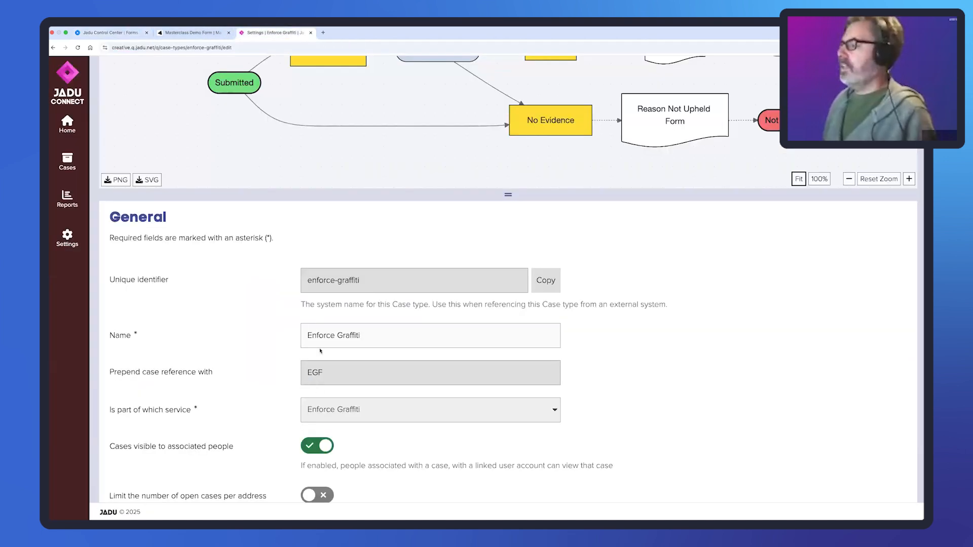
click(119, 33)
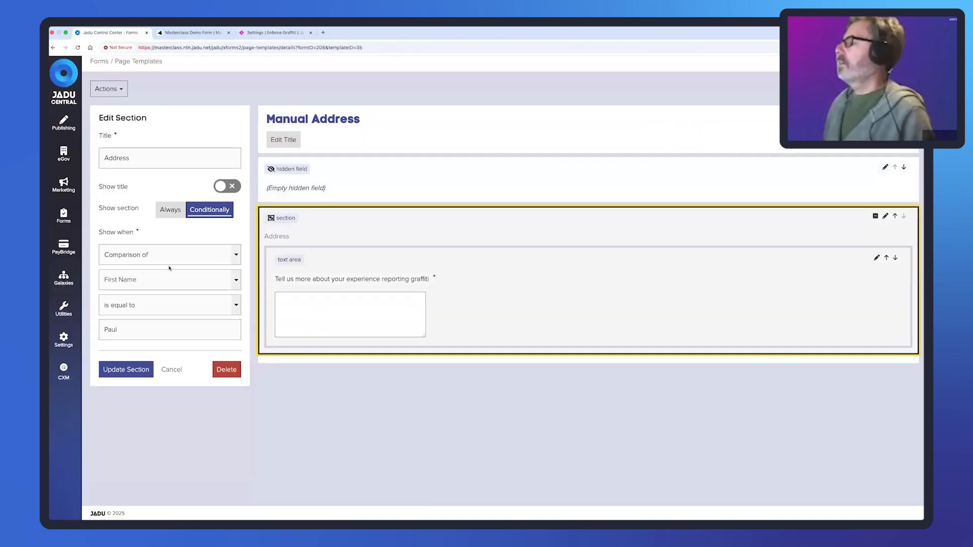
double_click(110, 330)
text(EGF)
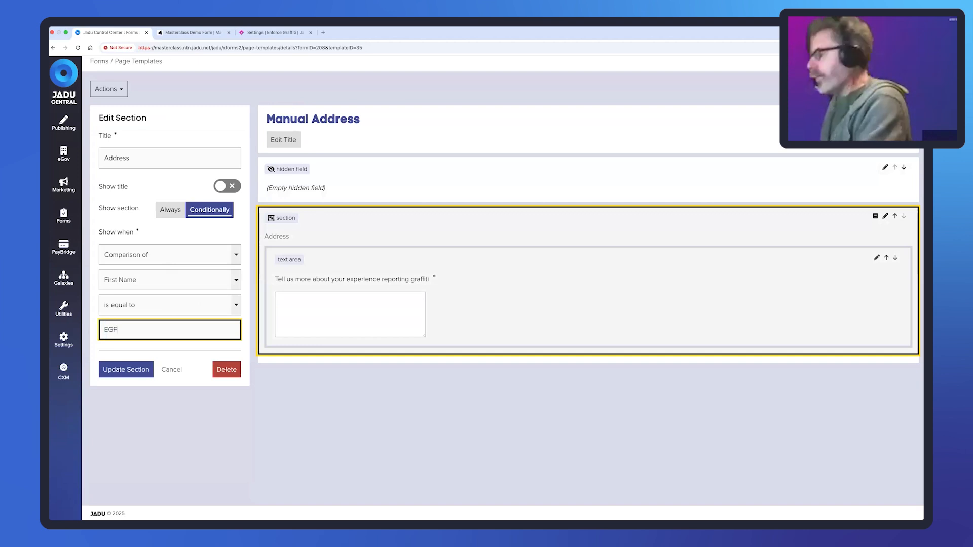
click(122, 370)
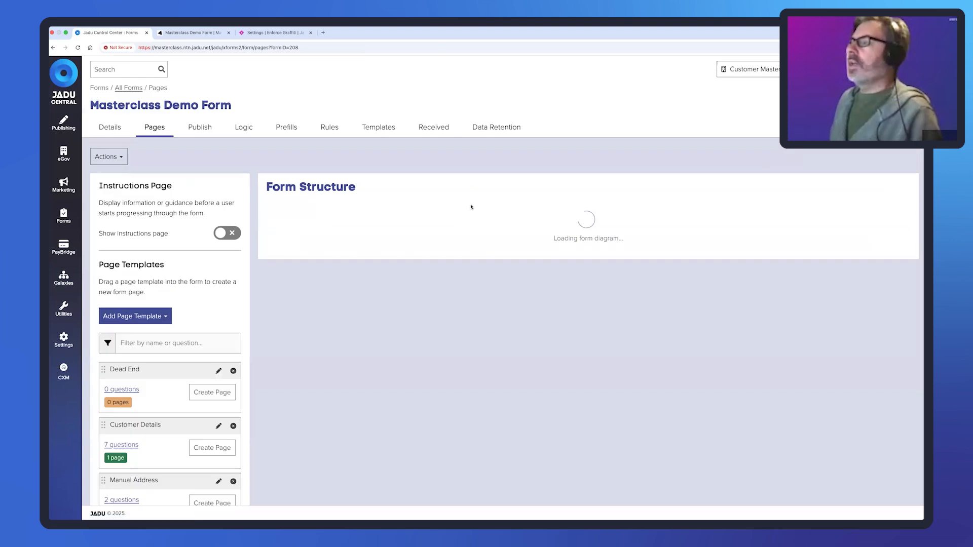
- Switch the Manual Address First Name prefill source to Case Reference from Your Details and save
click(696, 251)
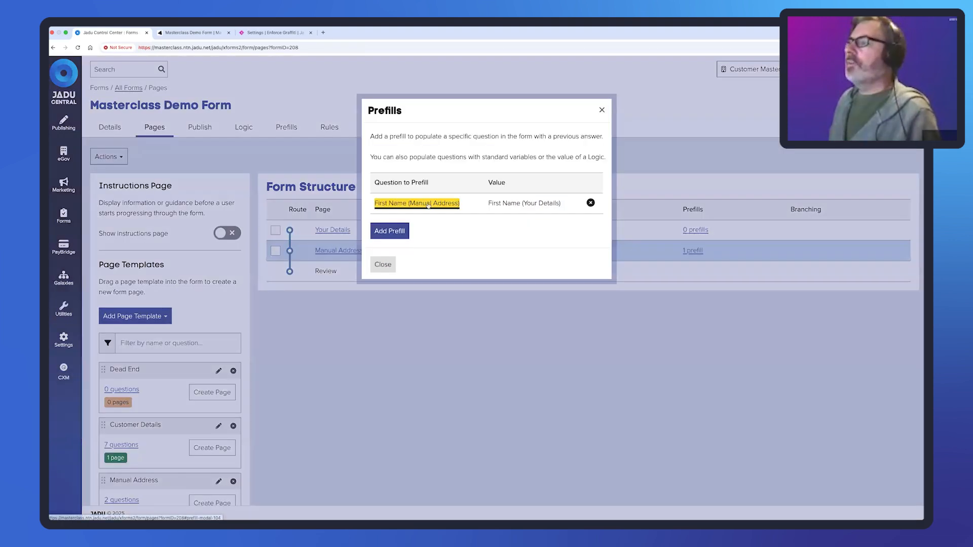
click(417, 204)
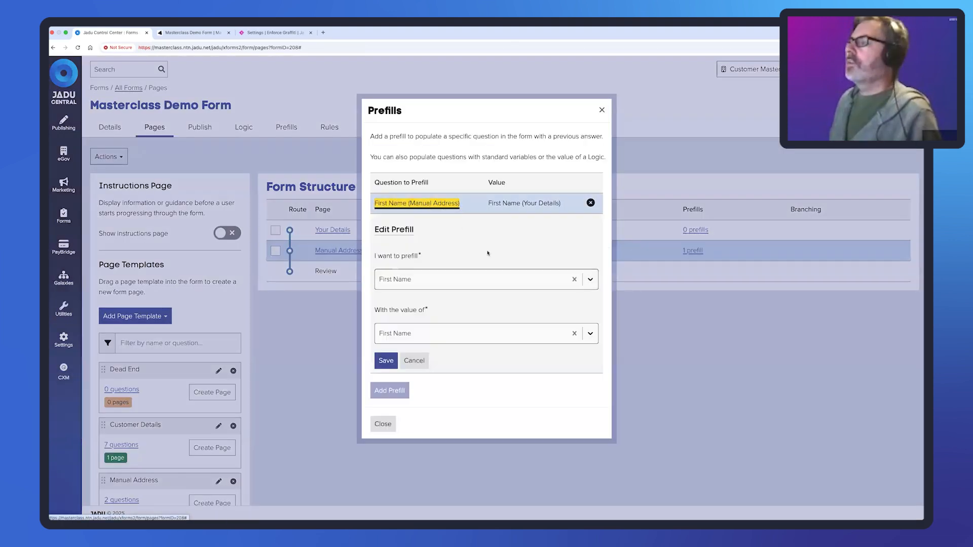
click(590, 281)
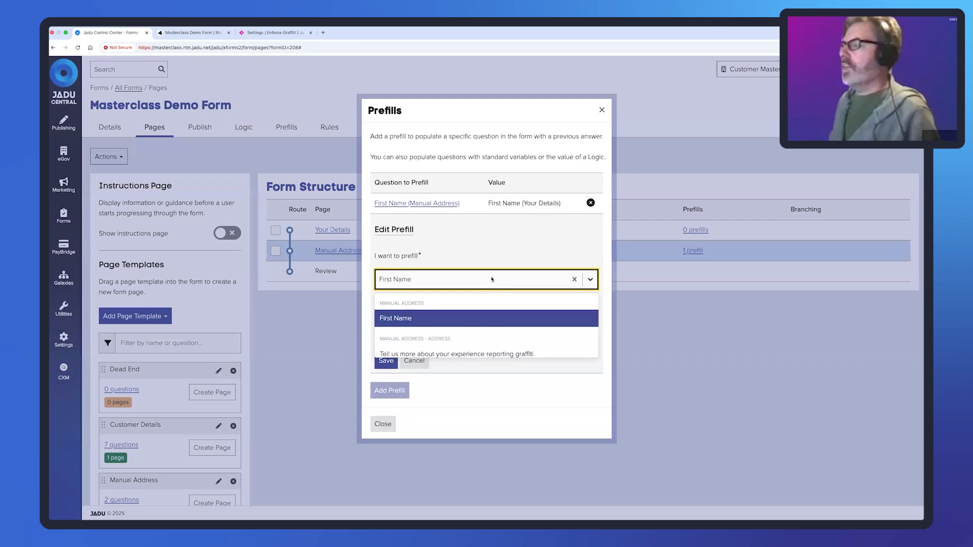
click(505, 317)
click(471, 339)
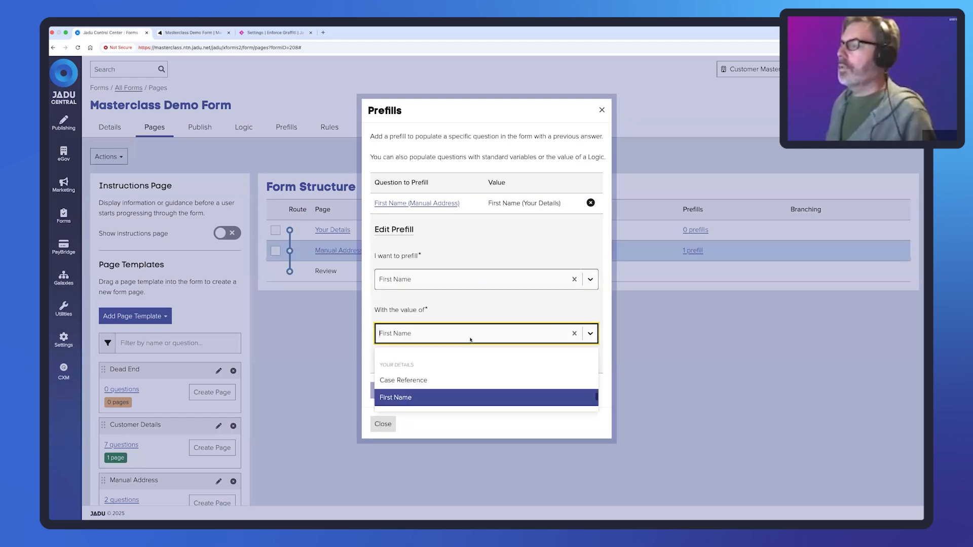
click(436, 379)
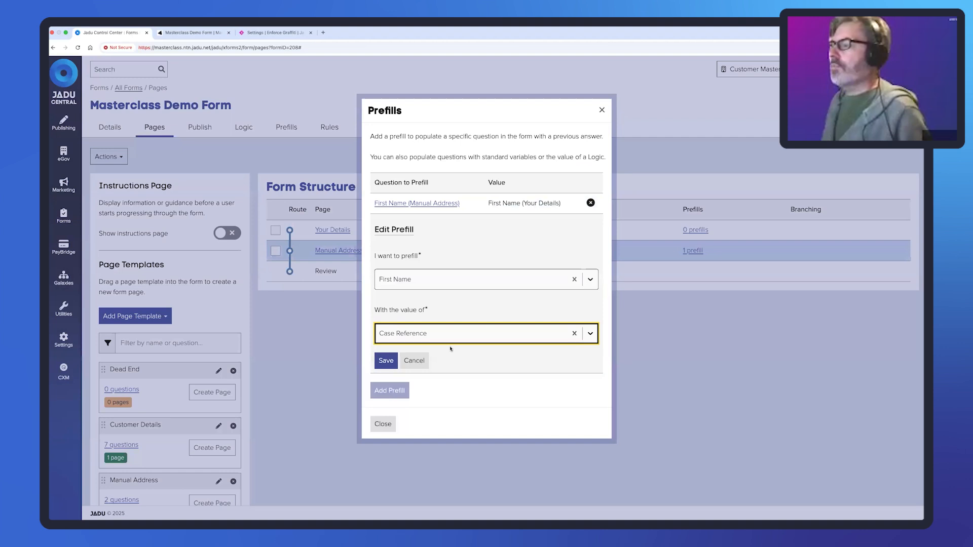
click(392, 359)
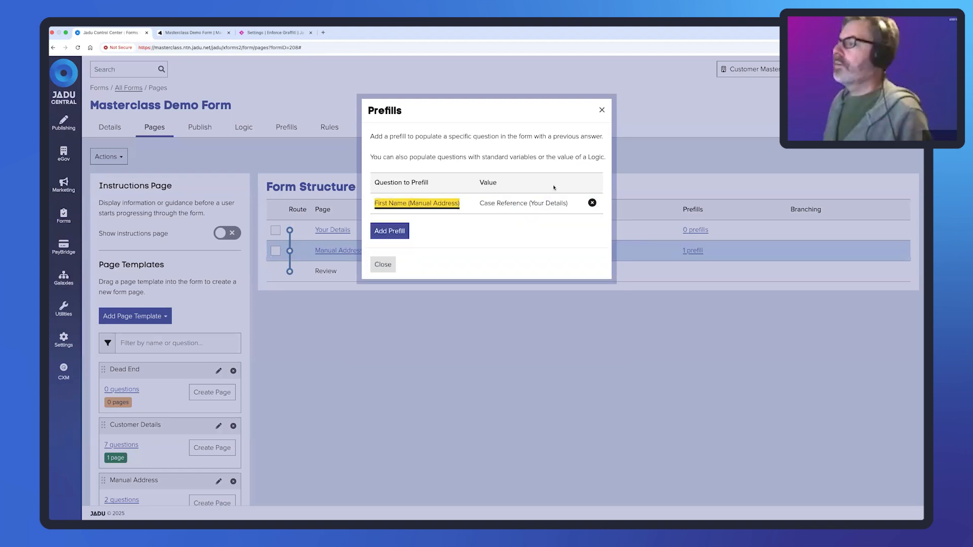
click(384, 264)
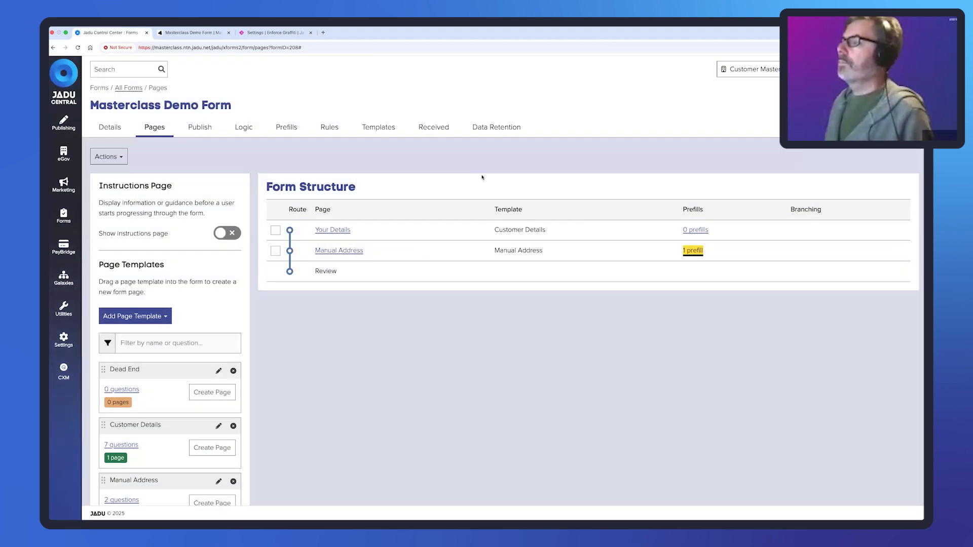
- Open the live Masterclass Demo Form from the form's Publish page
click(274, 34)
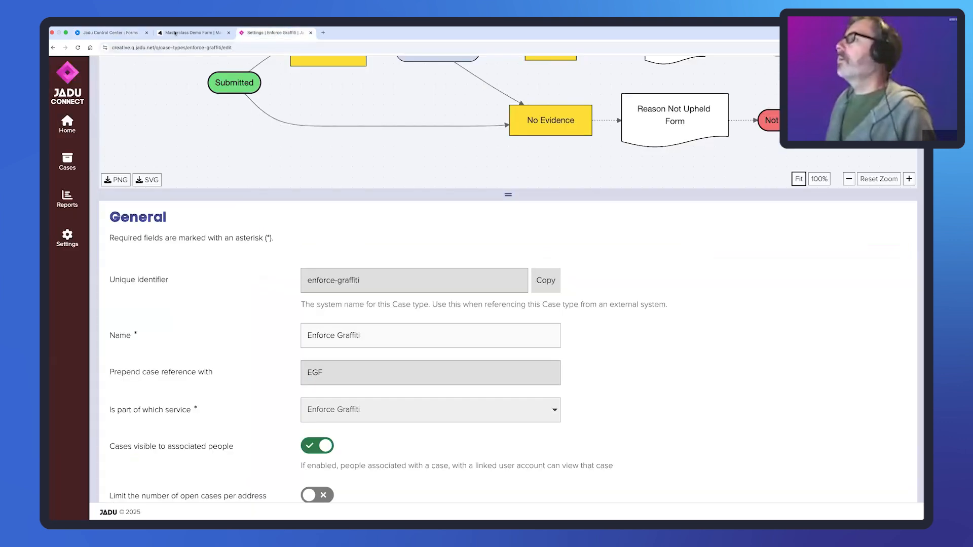
click(111, 32)
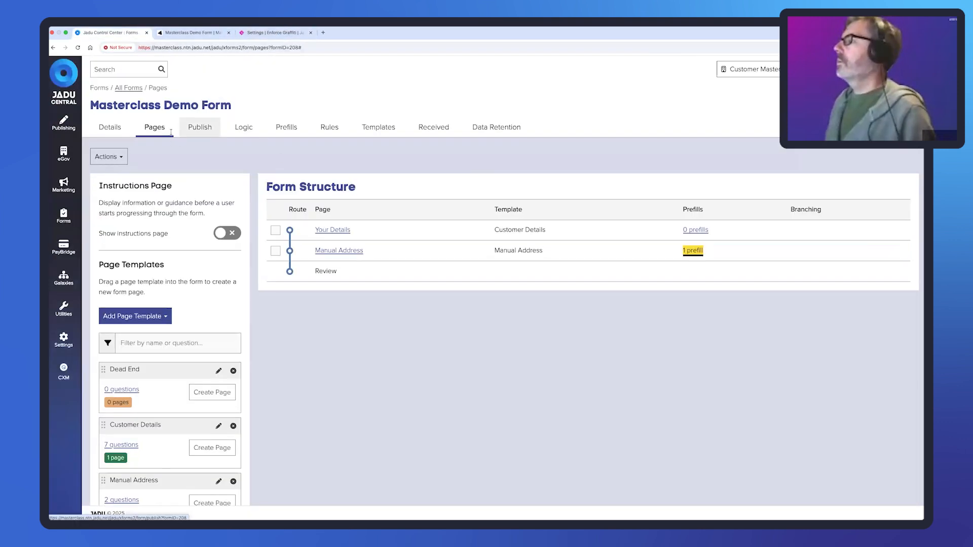
click(198, 129)
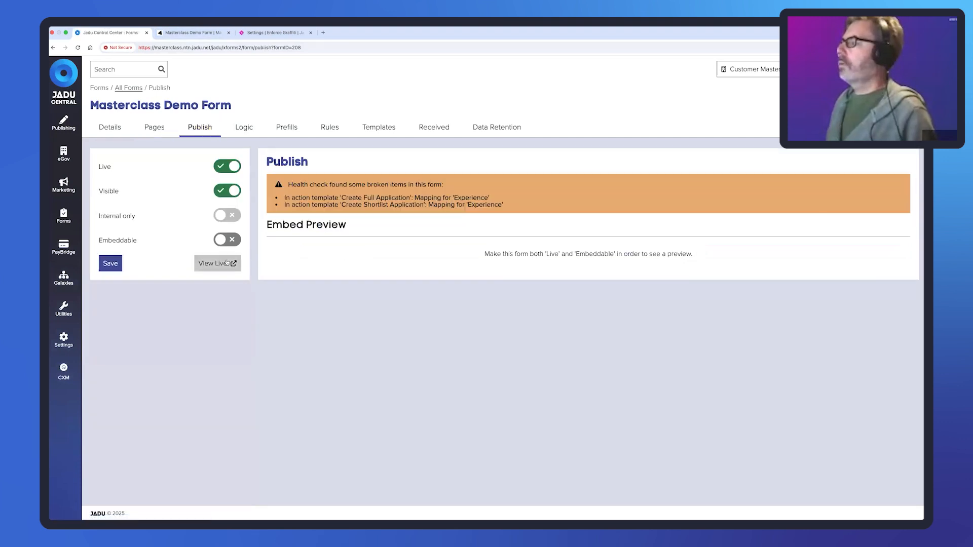
click(231, 263)
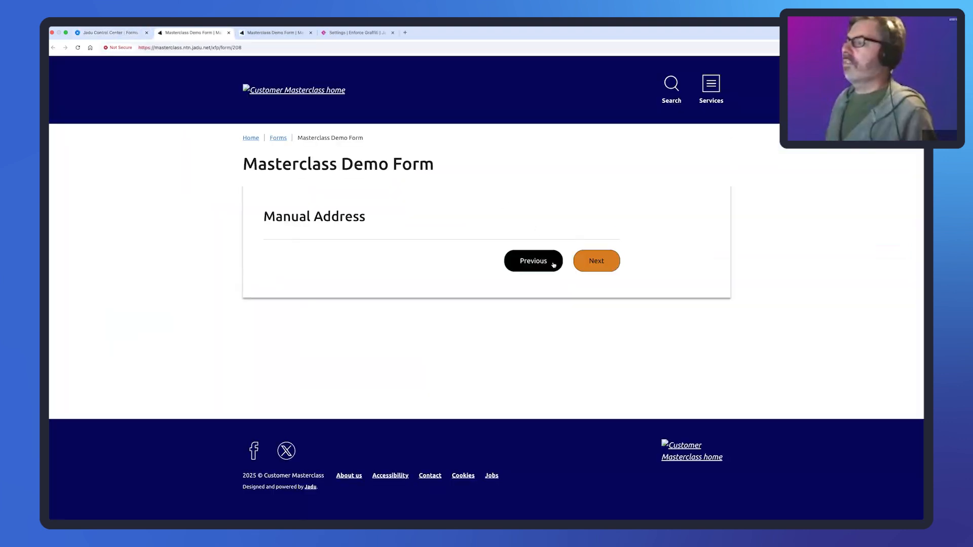
- Enter an EGF-prefixed case reference on Your Details and continue to the empty Manual Address page
click(536, 263)
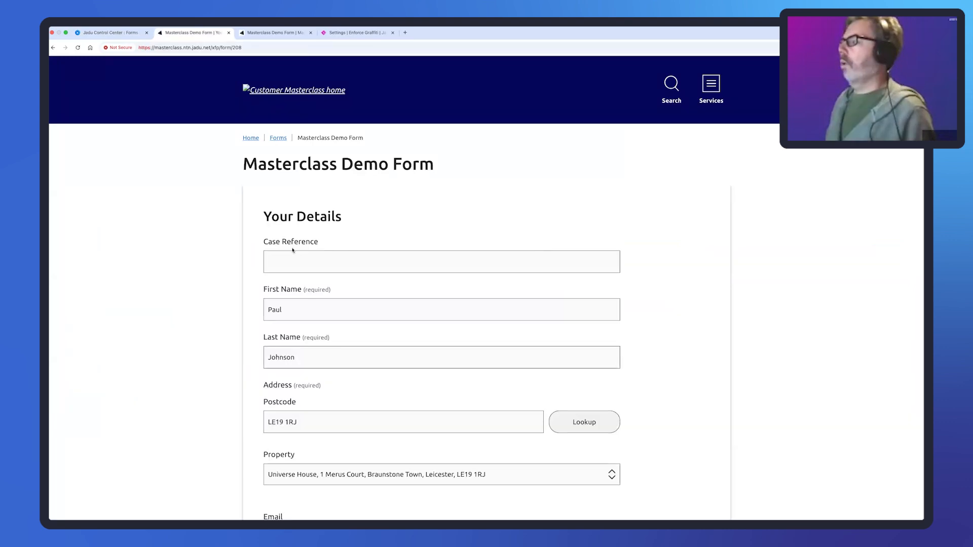
click(314, 261)
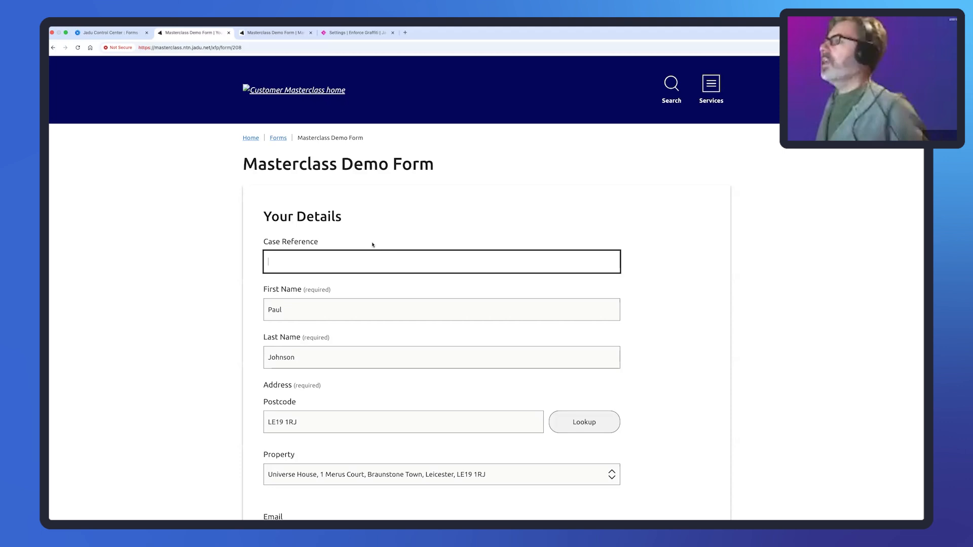
click(359, 33)
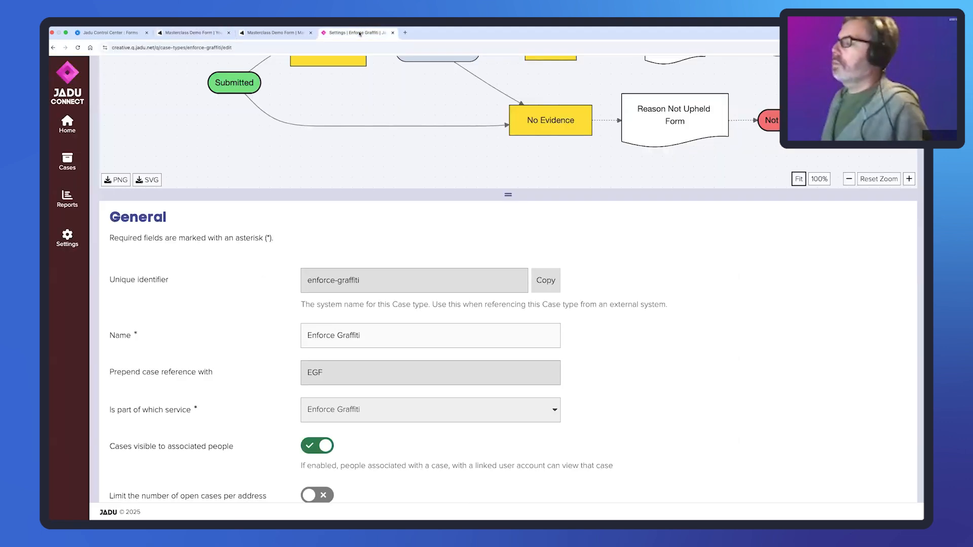
click(109, 32)
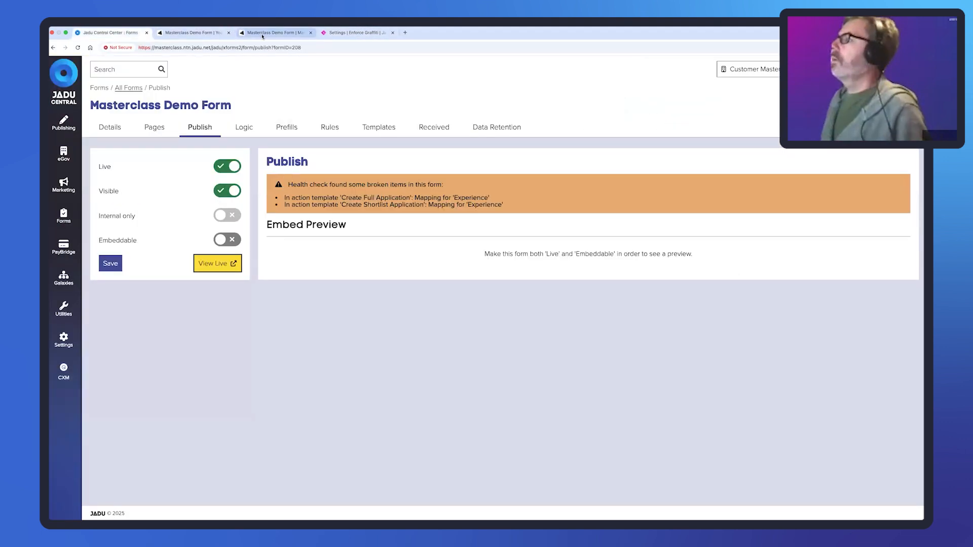
click(274, 33)
click(203, 32)
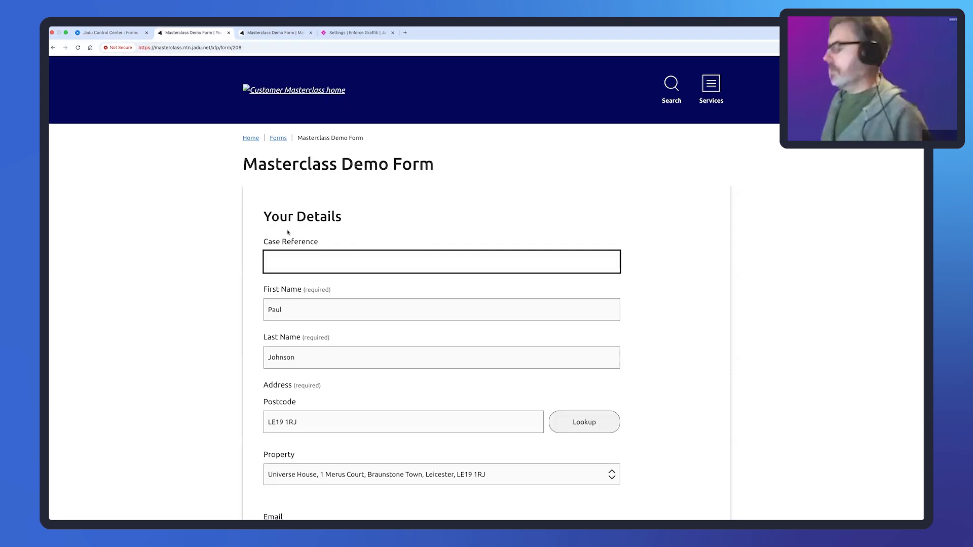
text(EGF)
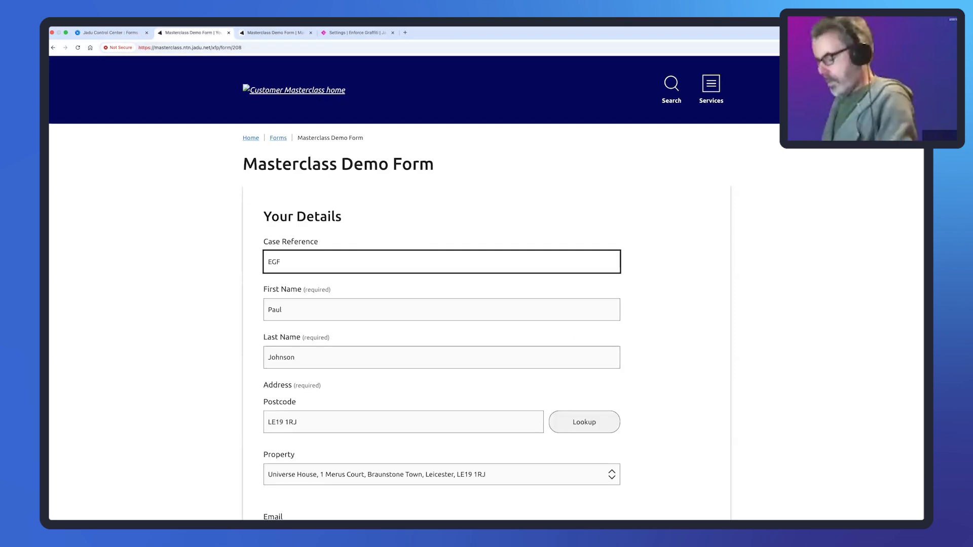
text(000001)
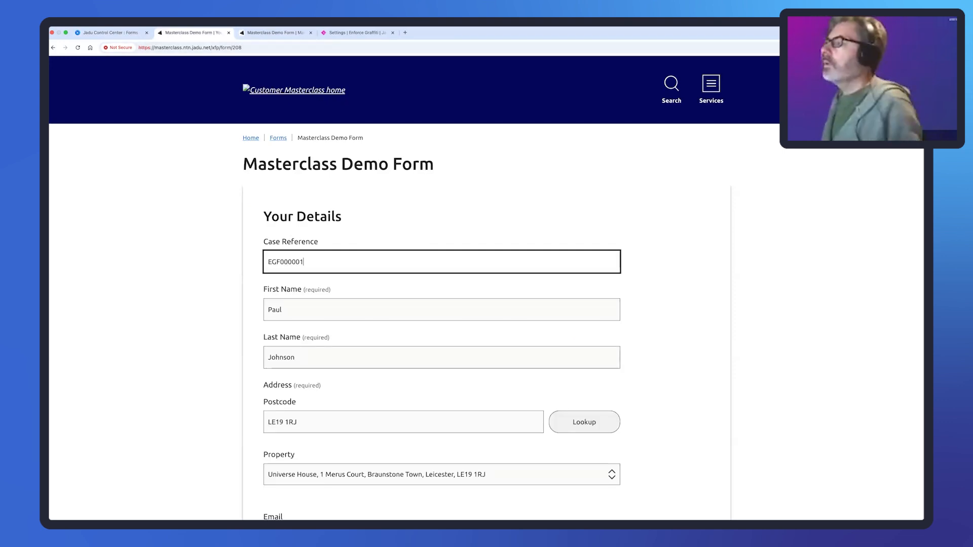
scroll(380, 286, down, 5)
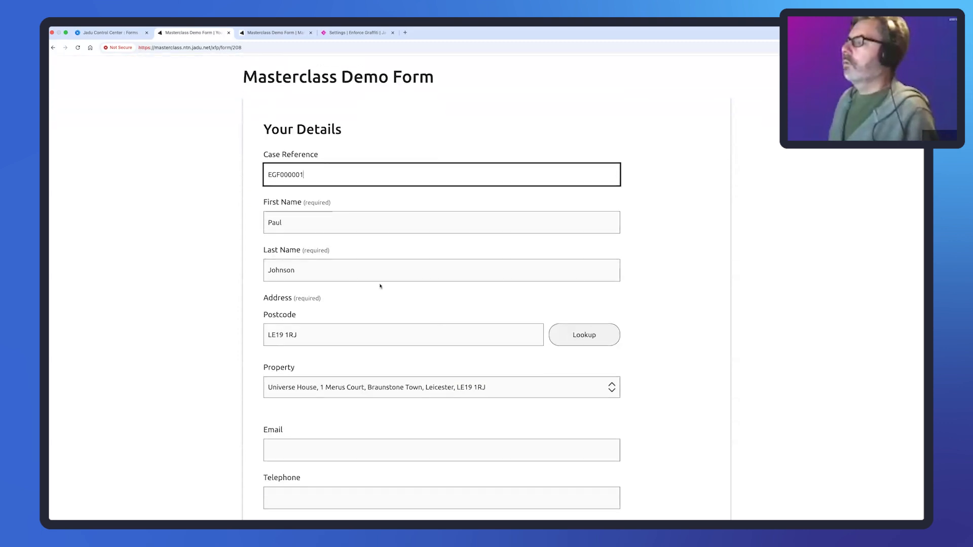
click(597, 350)
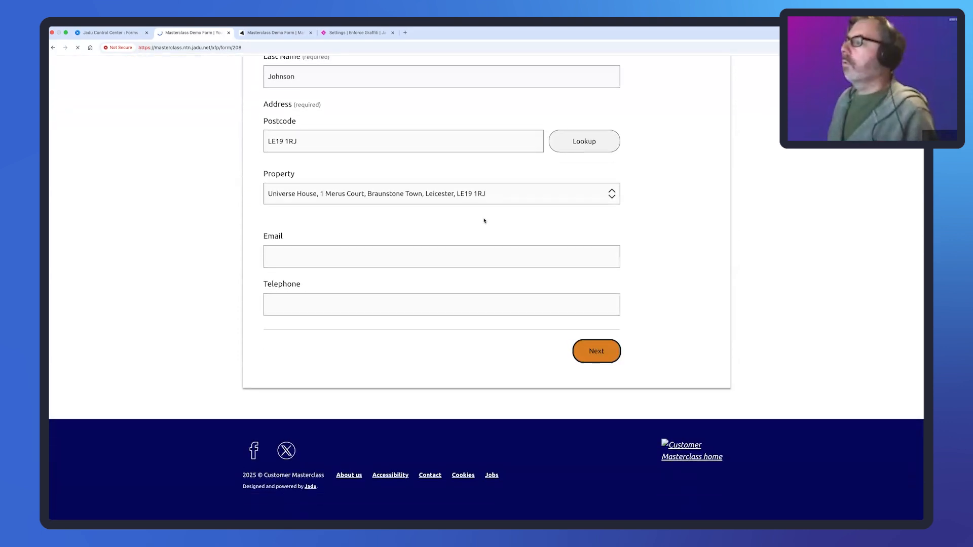
click(110, 32)
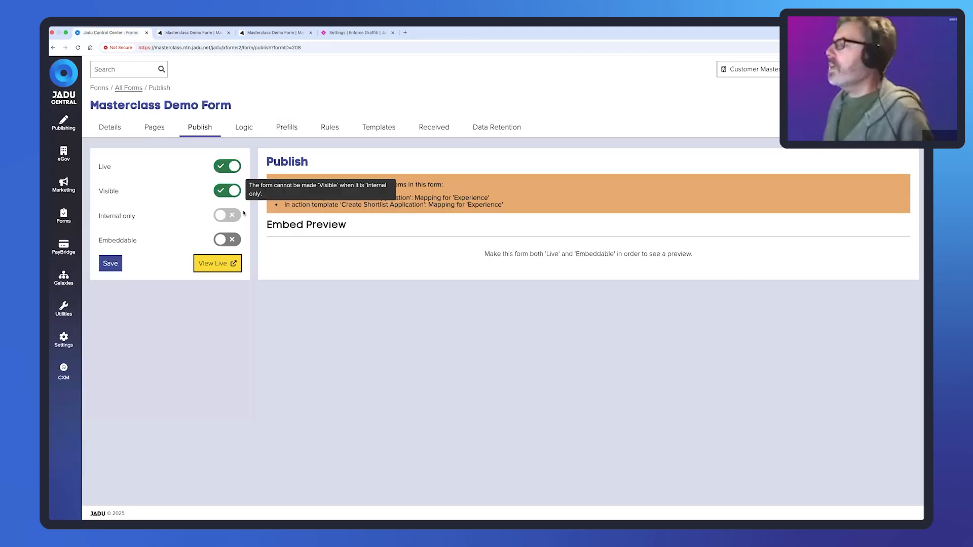
- Set the Manual Address template's Address section comparison to 'contains' and update the section
click(155, 128)
scroll(202, 355, down, 3)
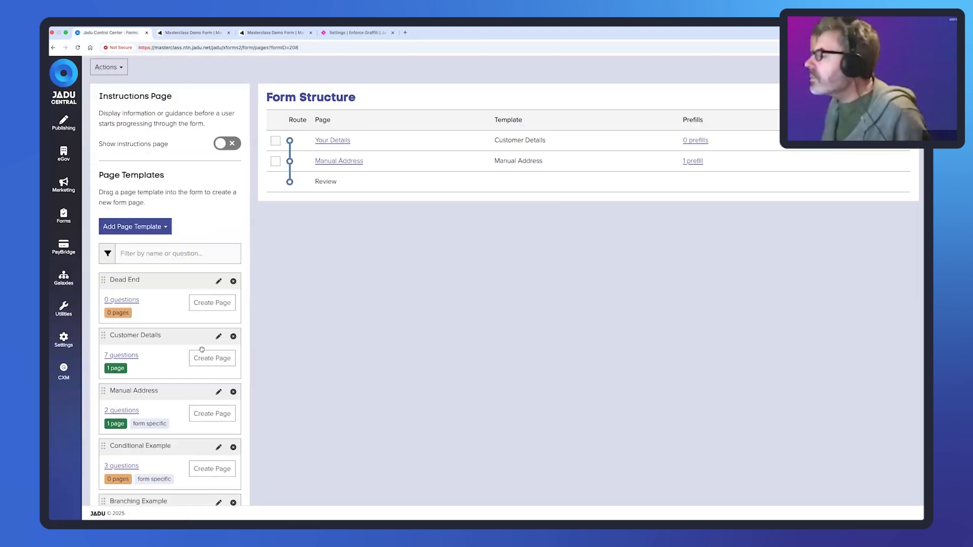
click(219, 365)
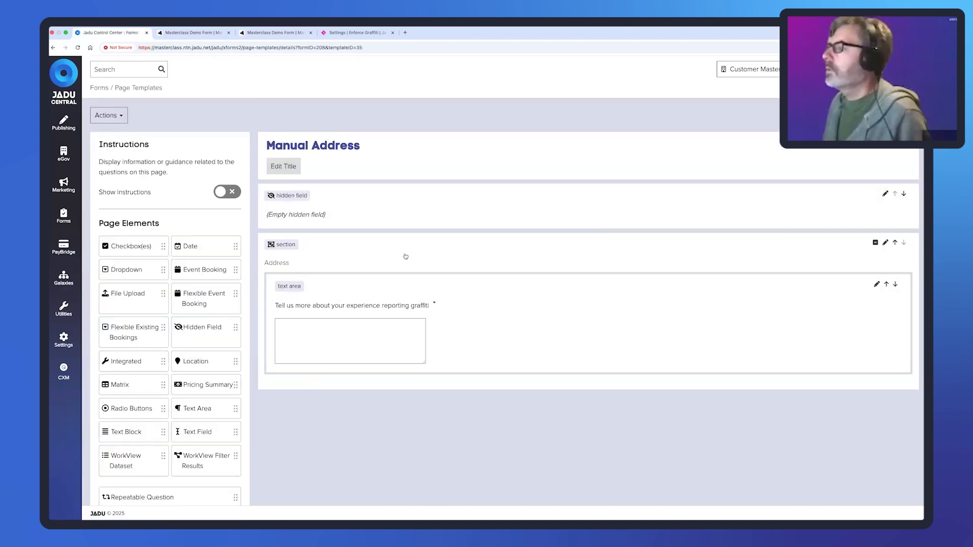
click(406, 257)
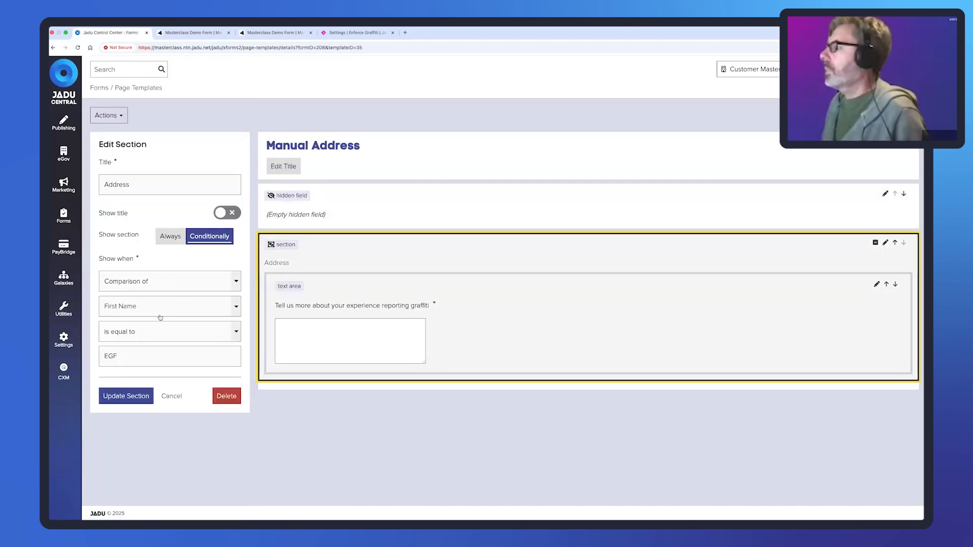
click(171, 334)
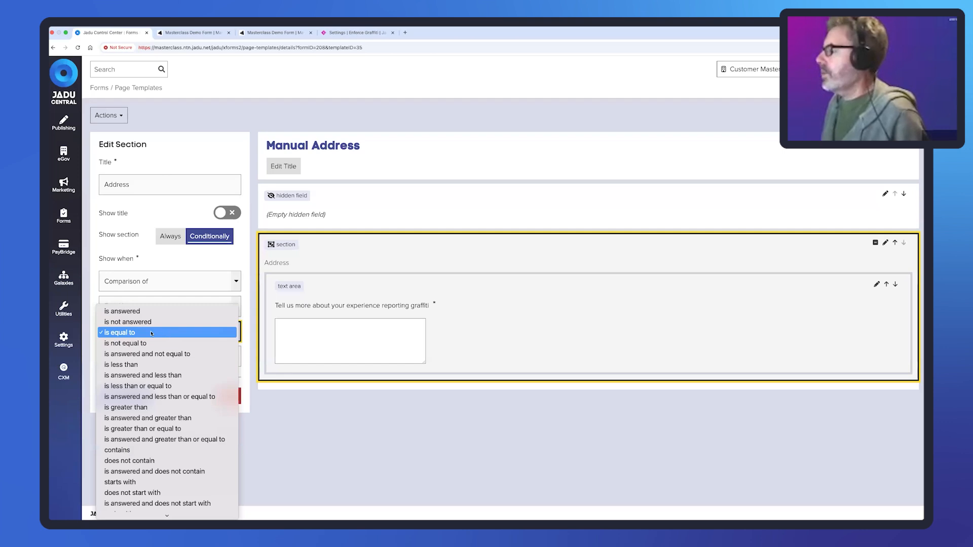
click(169, 450)
click(125, 396)
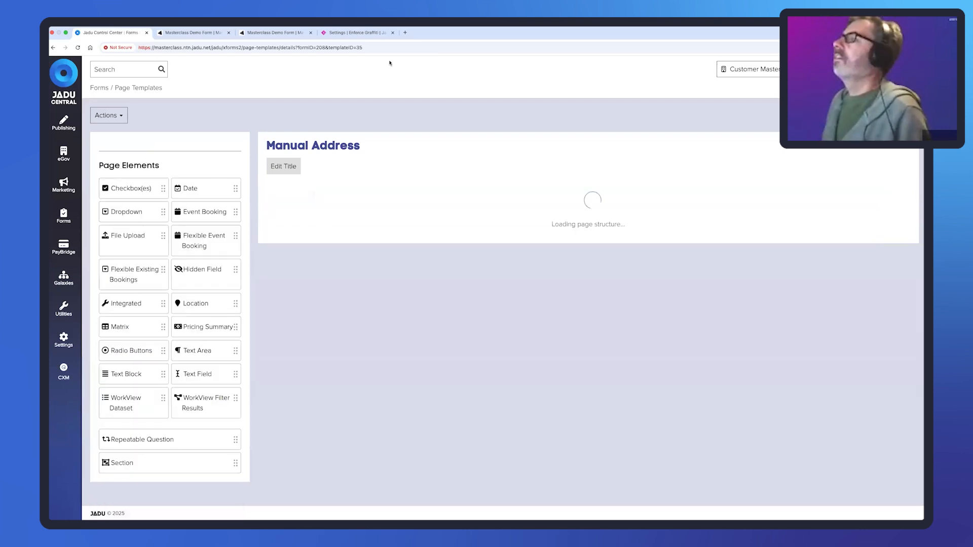
click(191, 32)
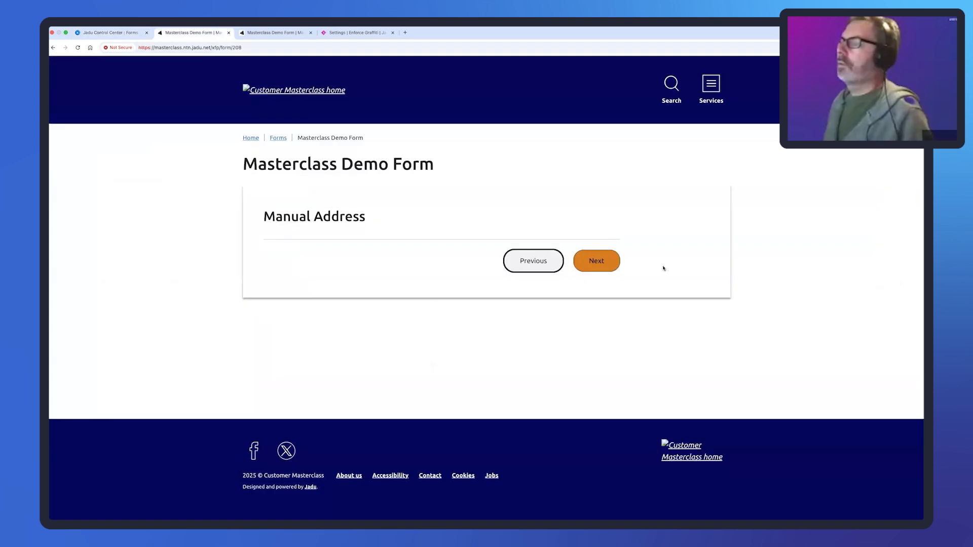
- Advance the live form with the EGF case reference to Manual Address, confirming the graffiti question appears
drag(310, 265, 267, 267)
scroll(675, 365, down, 4)
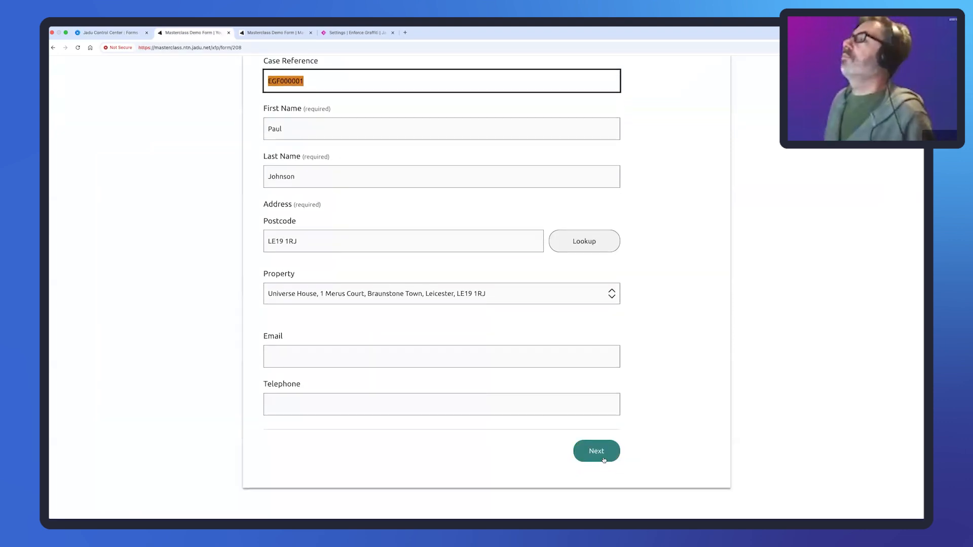
click(604, 459)
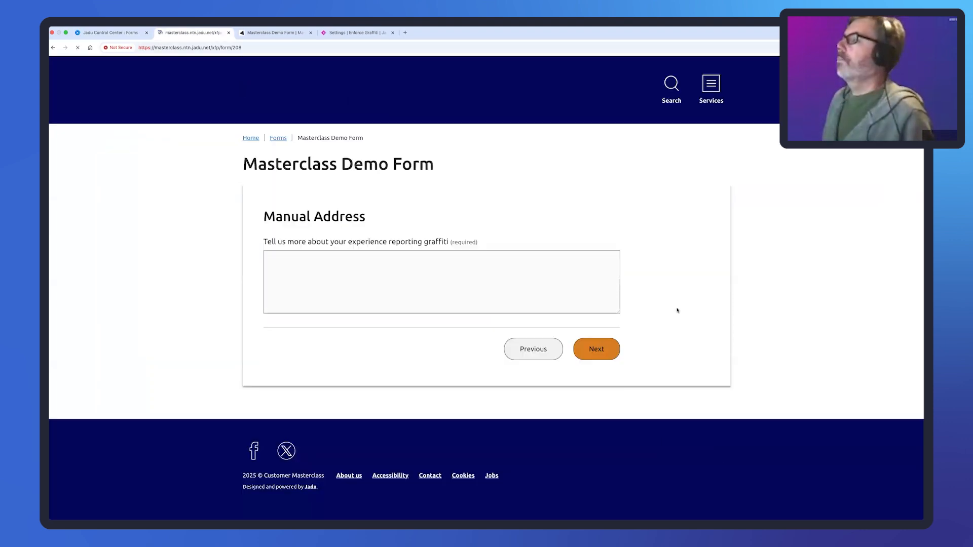
drag(264, 243, 451, 246)
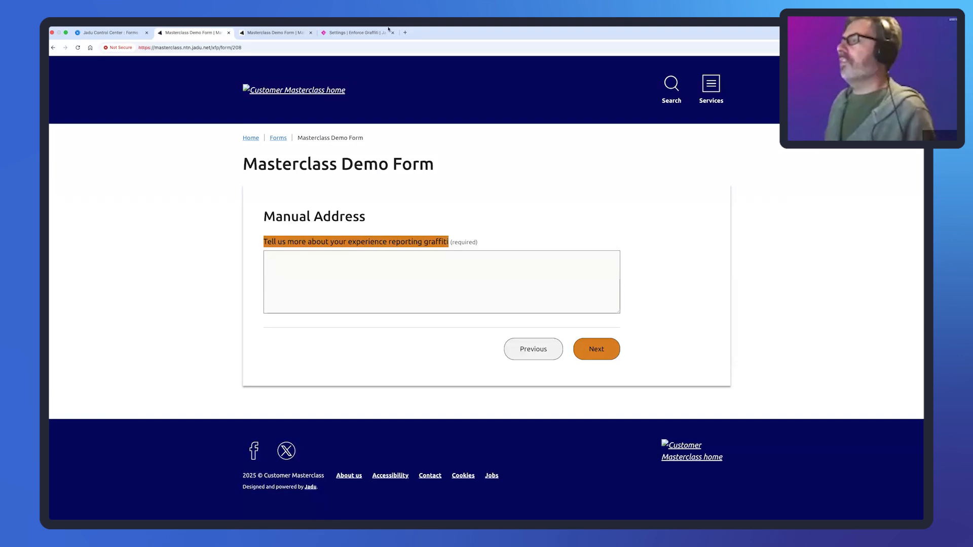
click(359, 32)
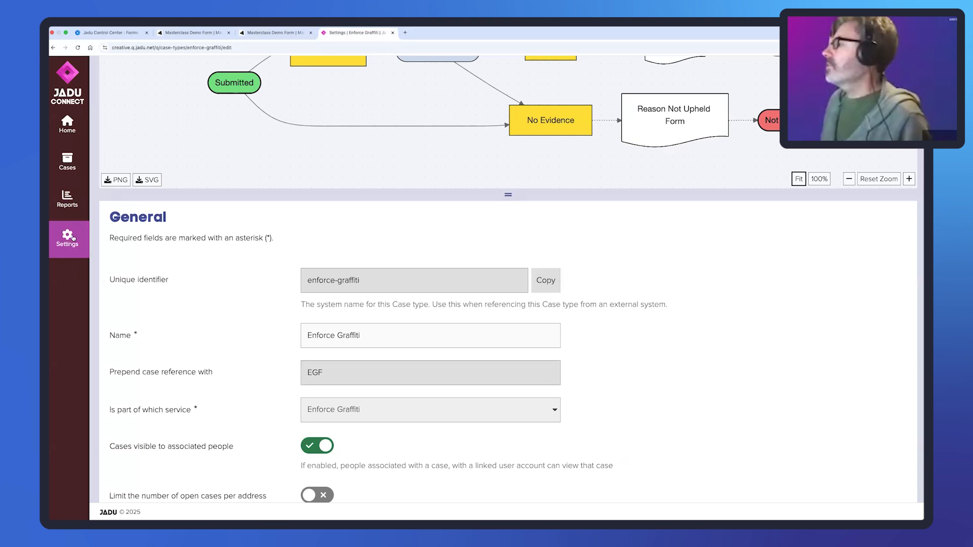
- Check the Bus Shelter Issue case type's BSI reference prefix under Connect's Settings > Workflow
click(73, 237)
click(132, 231)
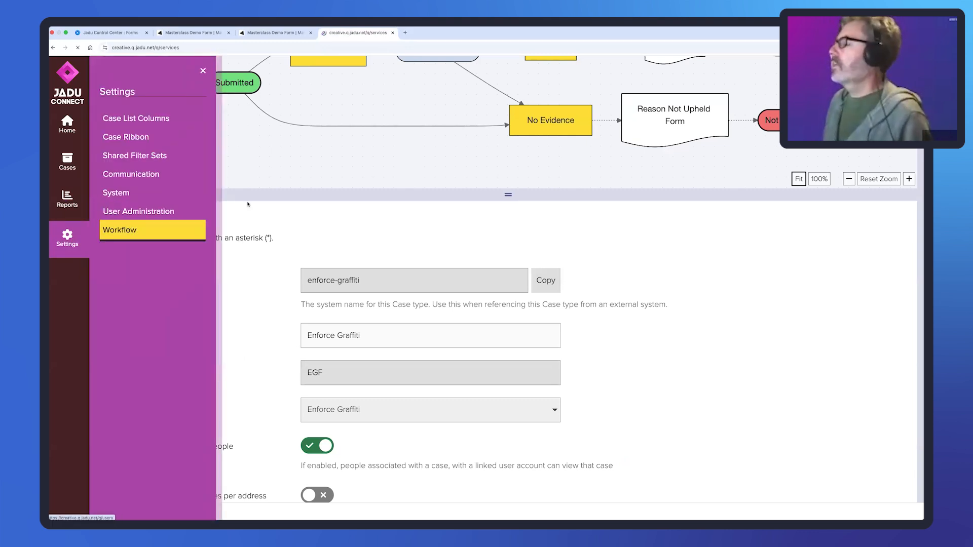
click(232, 278)
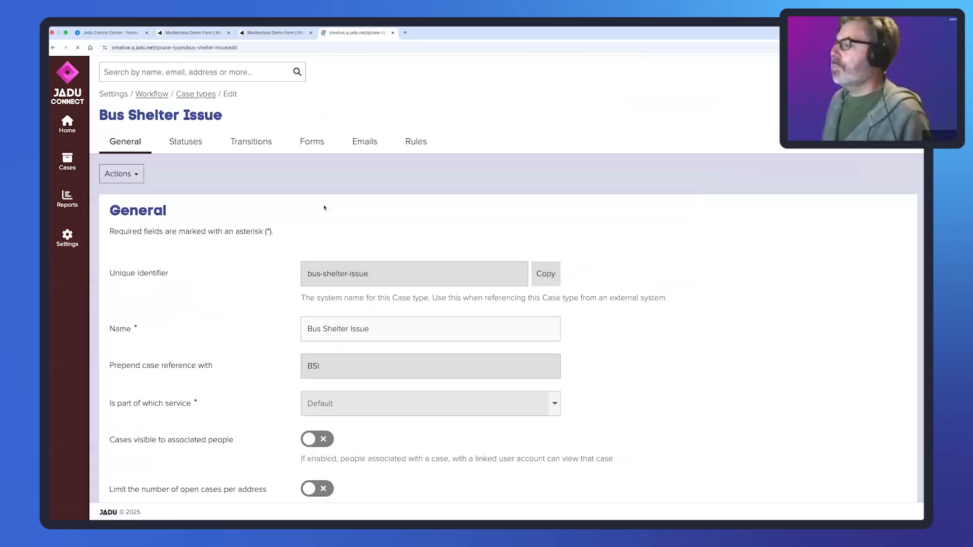
scroll(361, 458, down, 5)
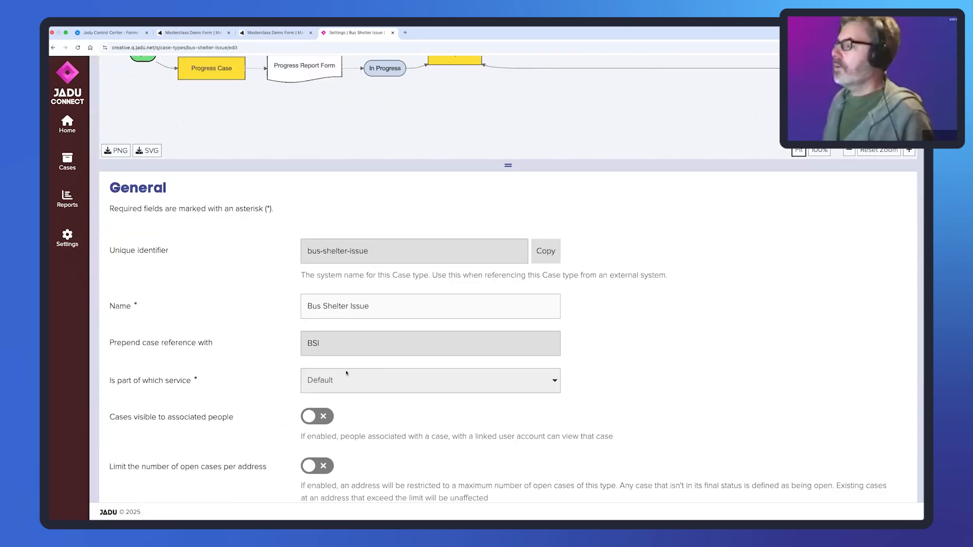
click(189, 33)
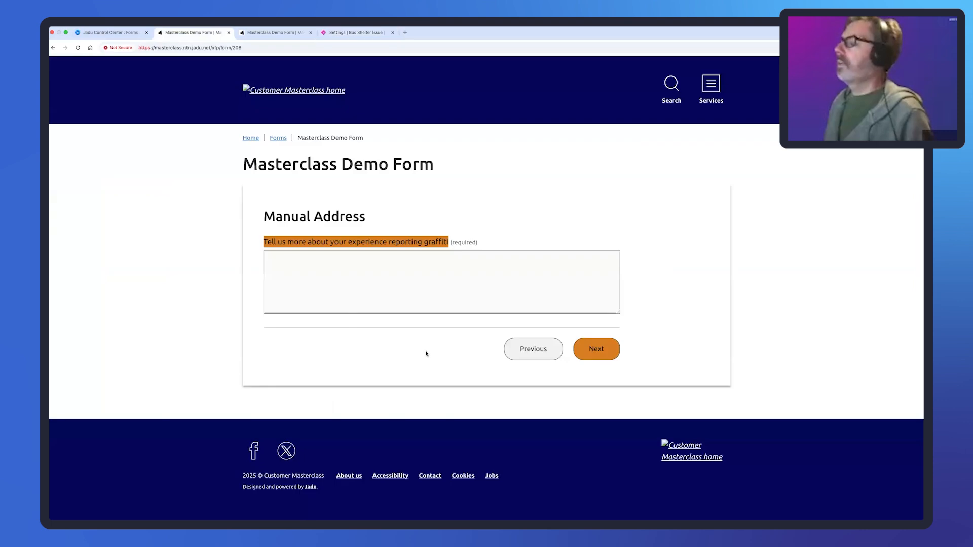
- Back on Your Details, change the case reference prefix from EGF to BS, making BSI000001
click(530, 352)
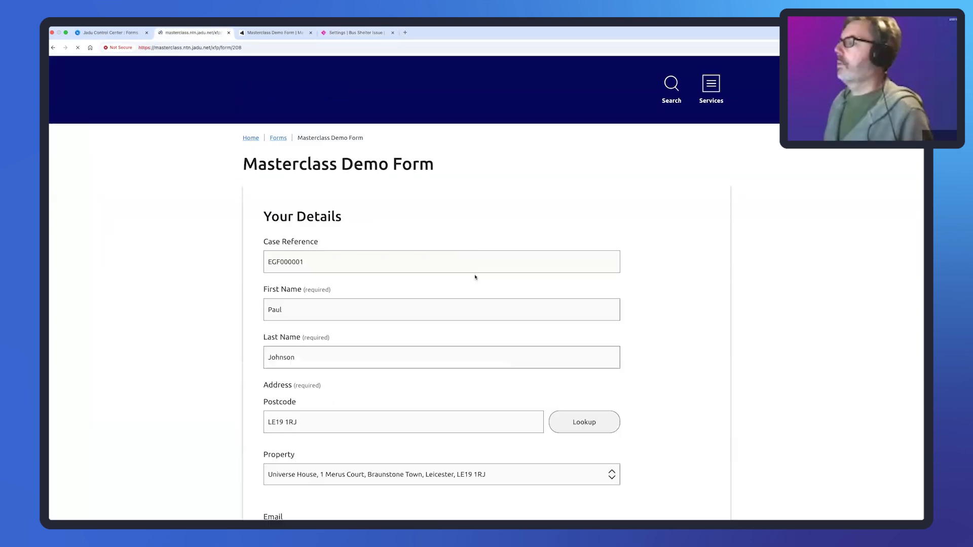
click(280, 260)
key(shift+Home)
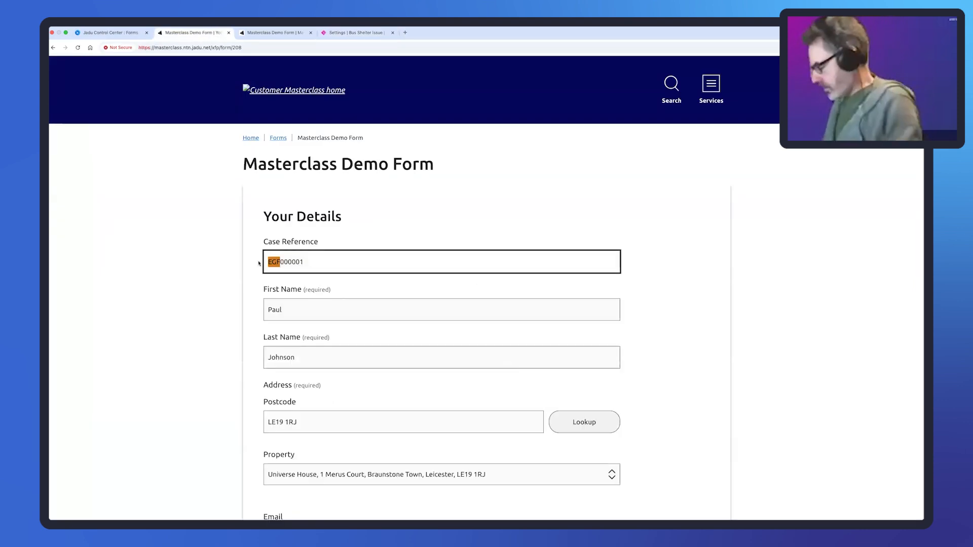
text(BS)
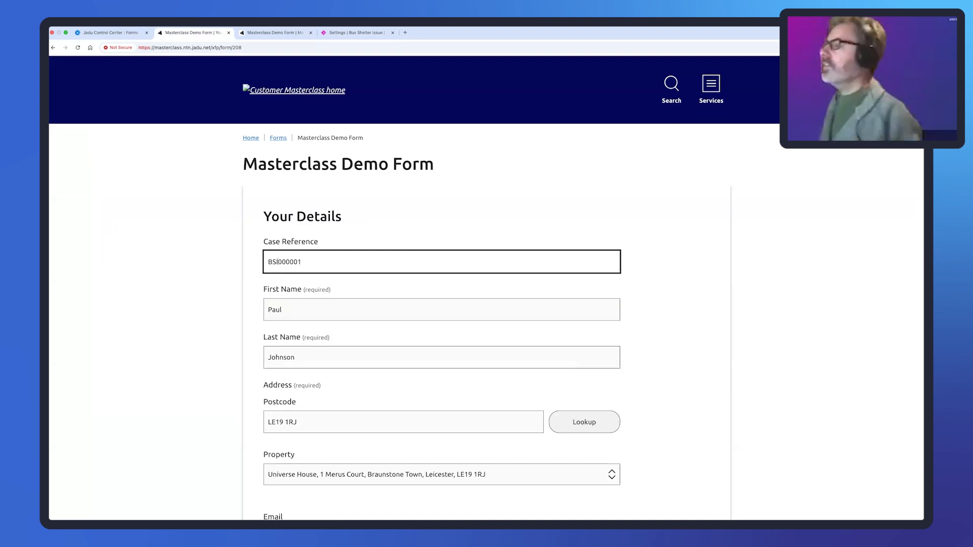
scroll(668, 460, down, 3)
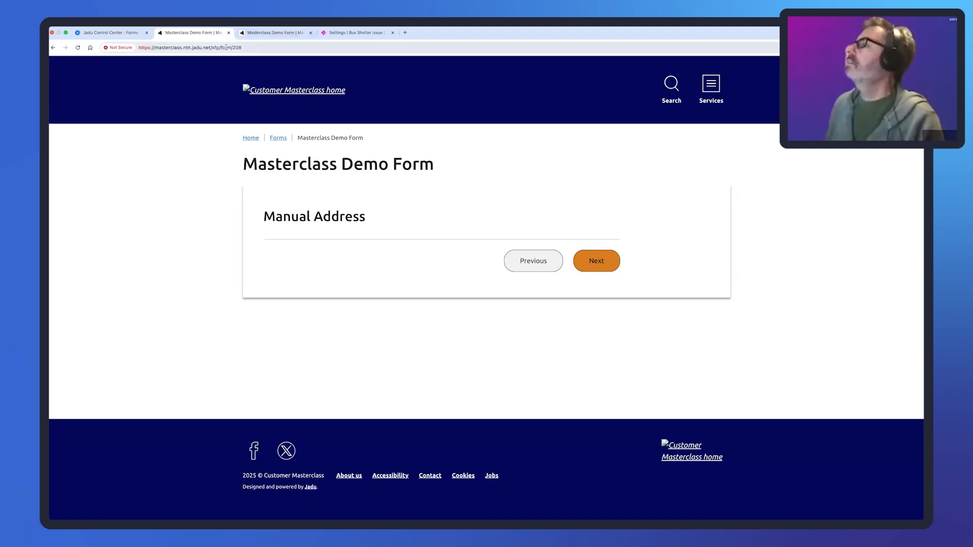
- Close both demo form previews and the Bus Shelter Issue settings page, returning to the form's pages
click(229, 33)
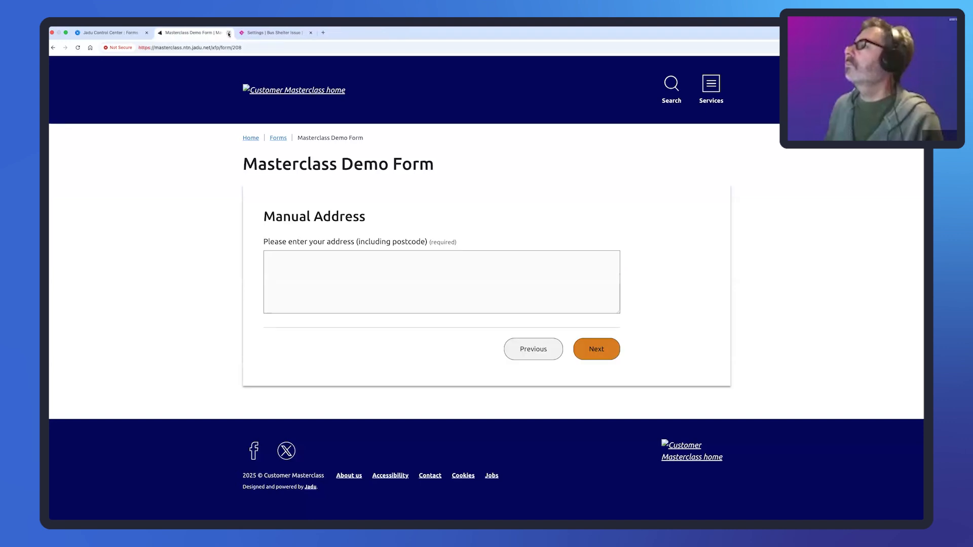
click(229, 33)
click(229, 33)
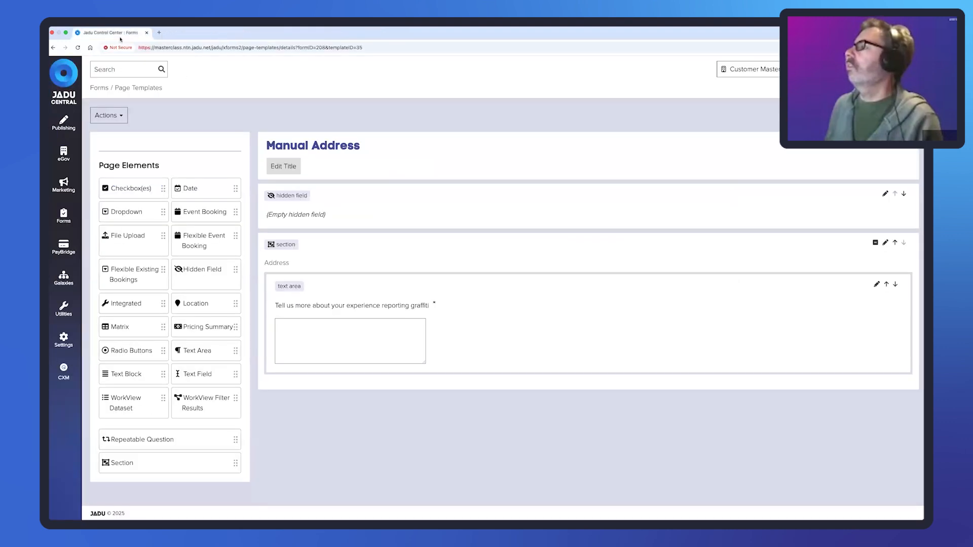
click(889, 117)
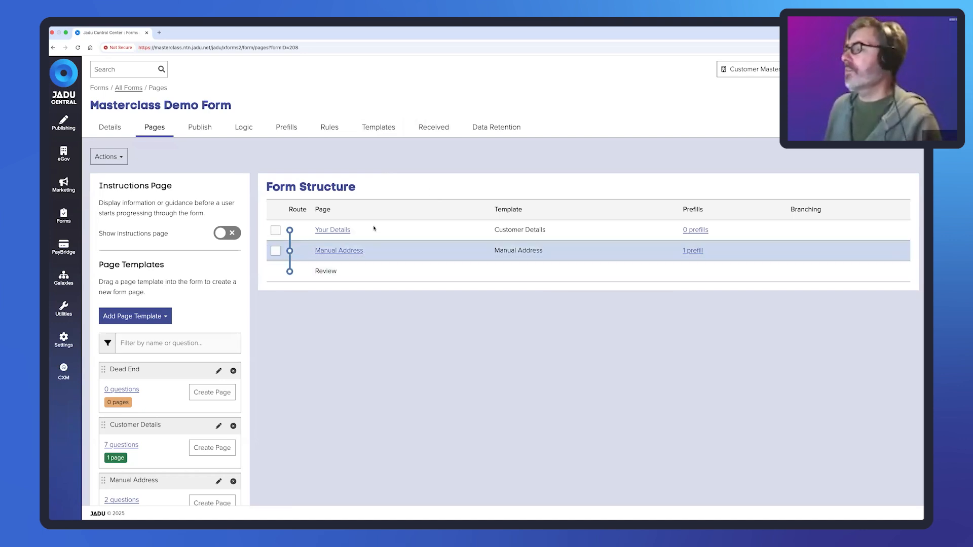
- Briefly open the Manual Address template, then open the Customer Details template for editing instead
scroll(227, 366, down, 3)
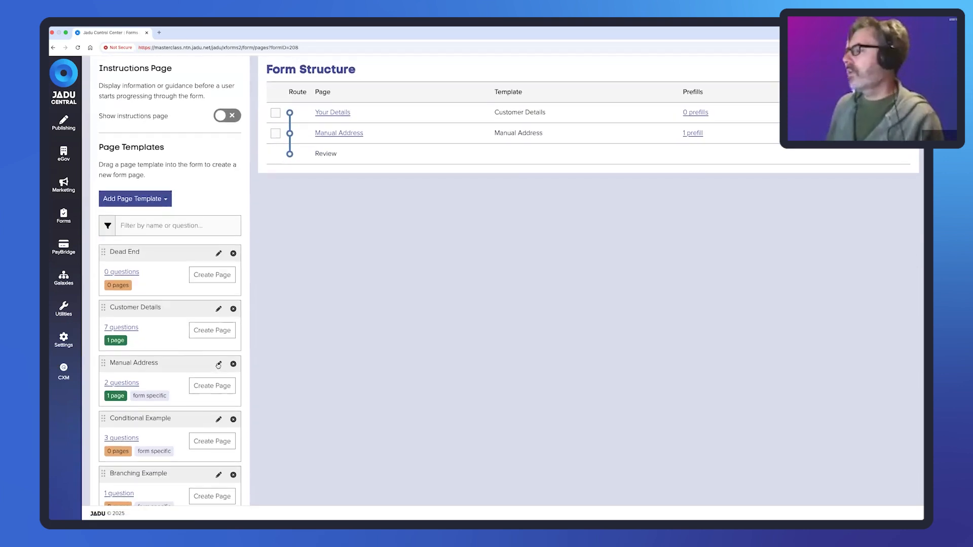
click(218, 364)
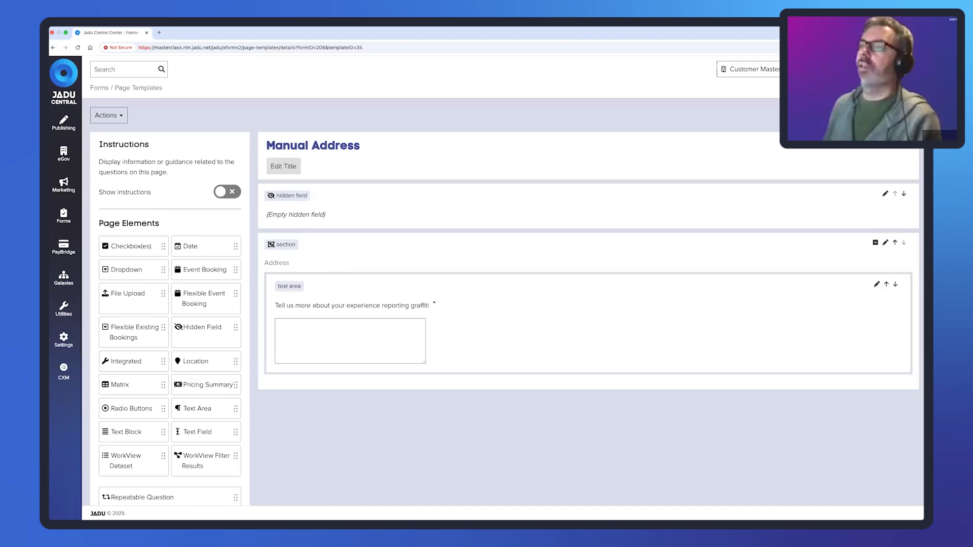
click(888, 116)
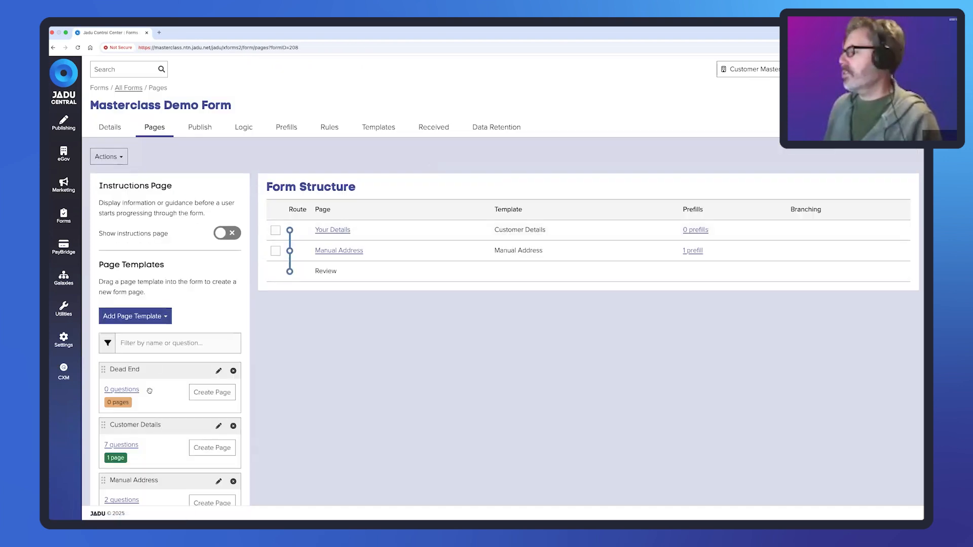
scroll(150, 391, down, 3)
click(218, 308)
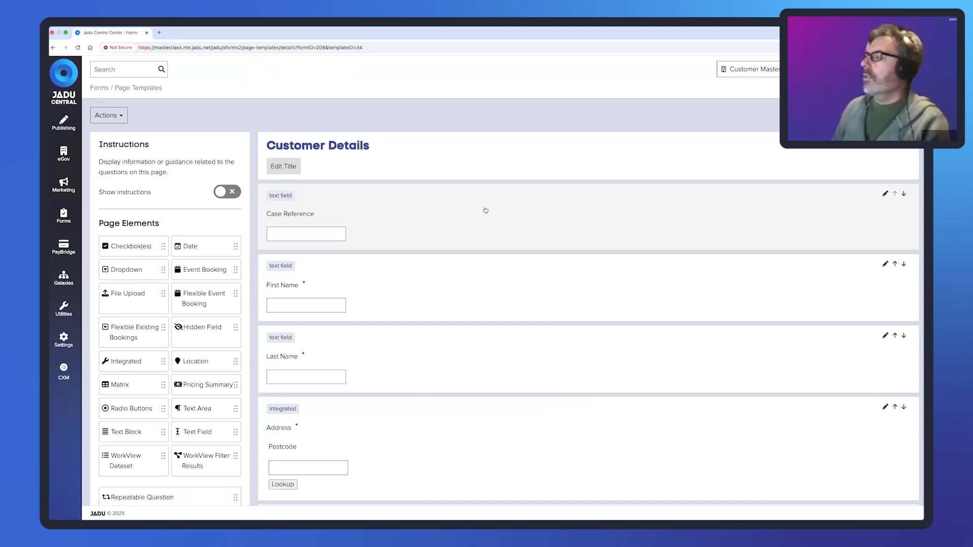
- Cancel a started Section and add a Text Block to the Customer Details Main section
scroll(160, 294, down, 3)
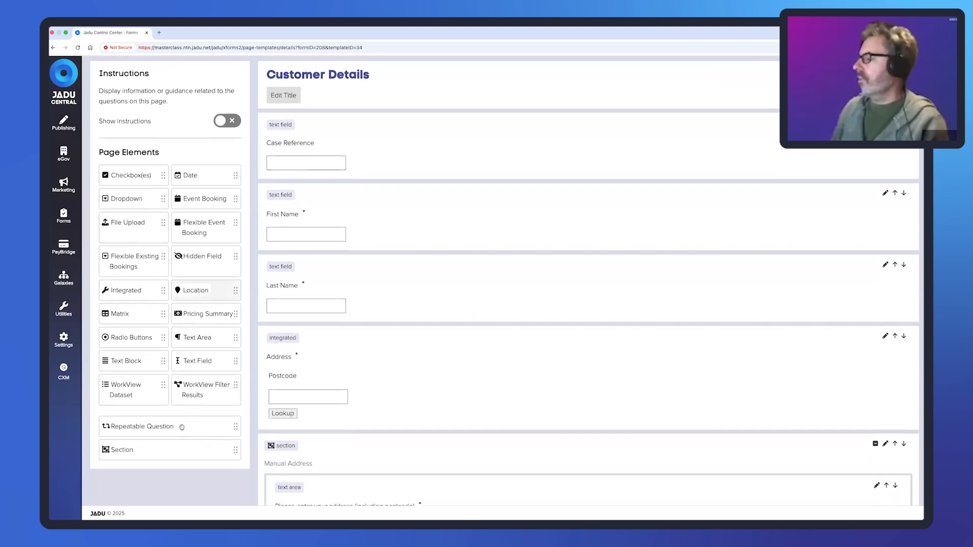
click(209, 450)
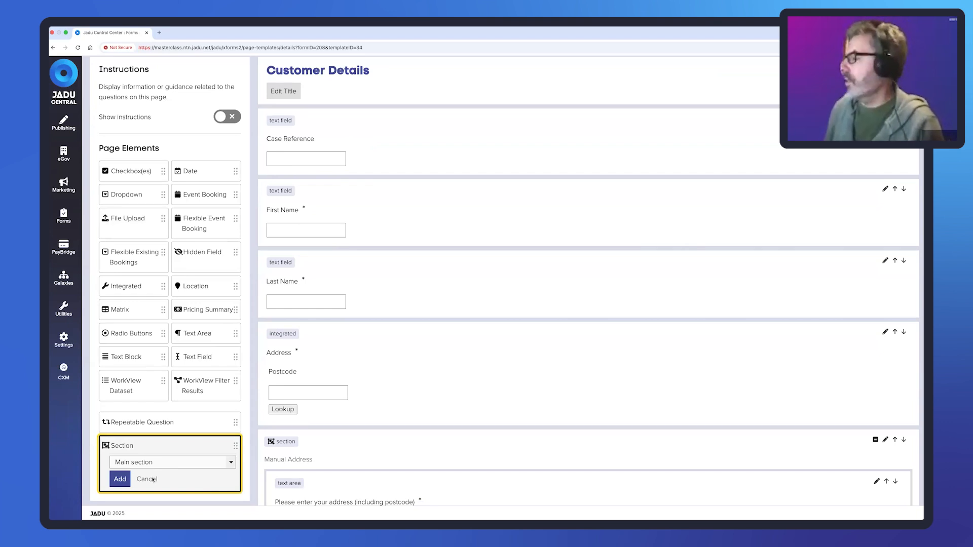
click(152, 479)
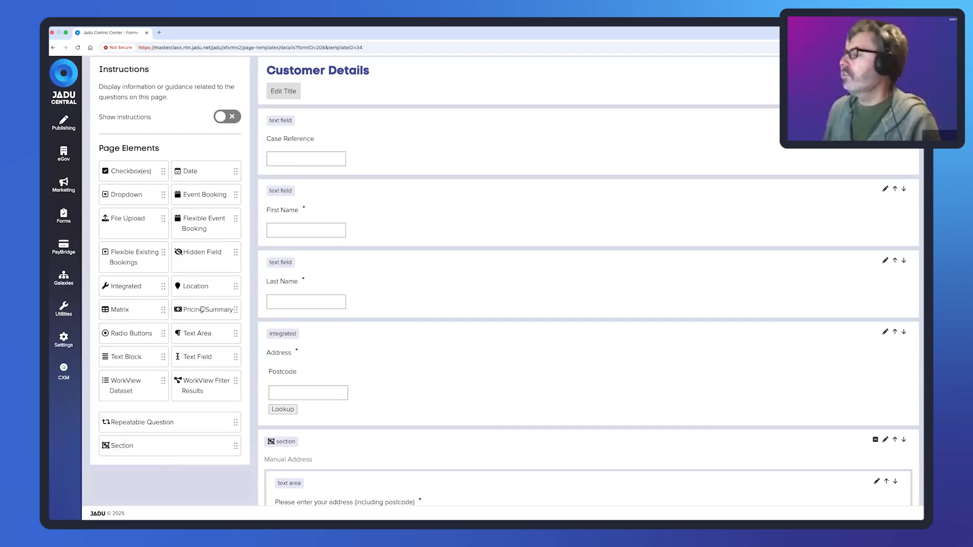
click(137, 353)
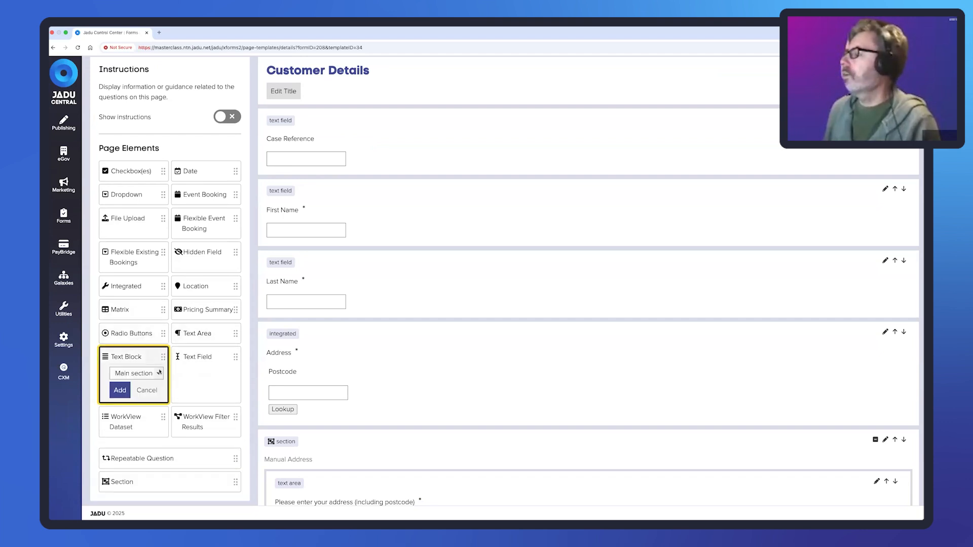
click(121, 392)
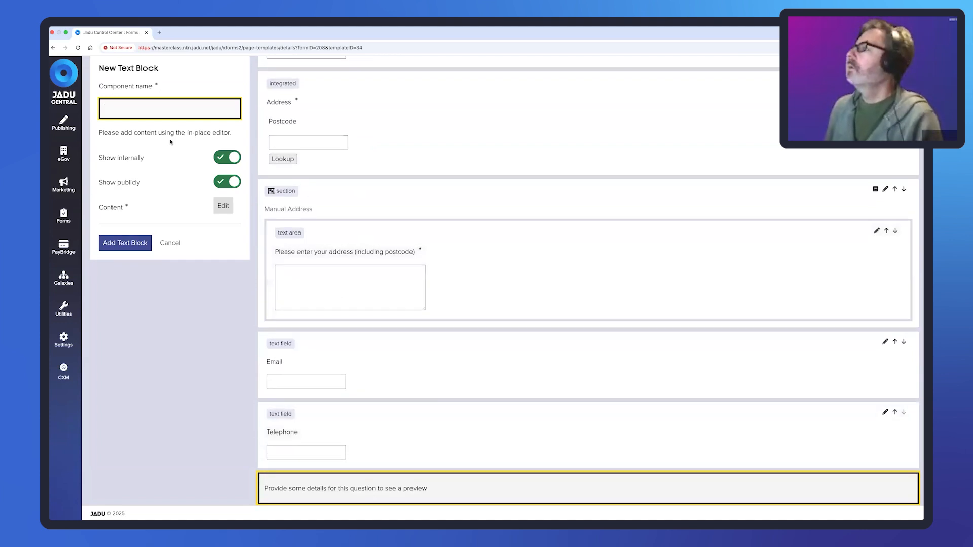
- Name the text block 'Instructions (Internal)', correcting the stray capital N's
text(IN)
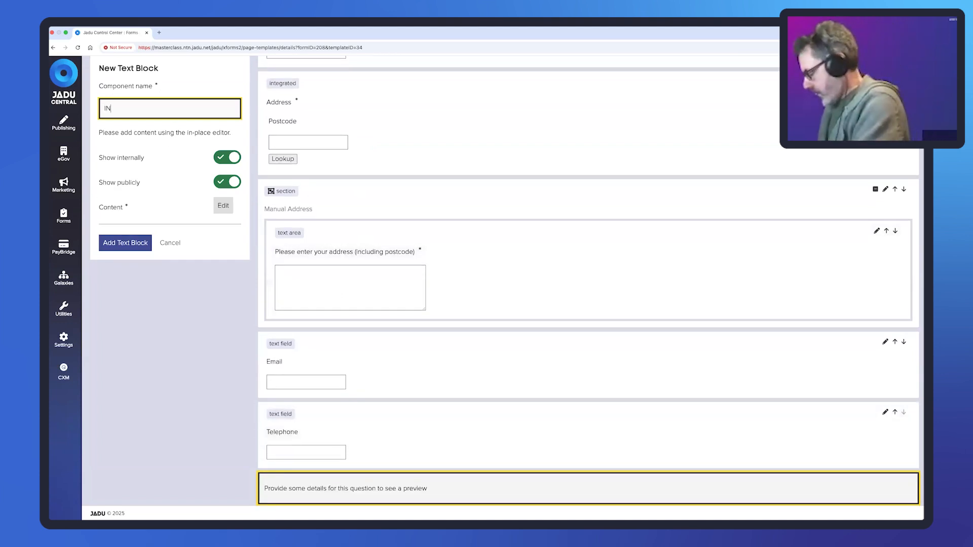
text(structions)
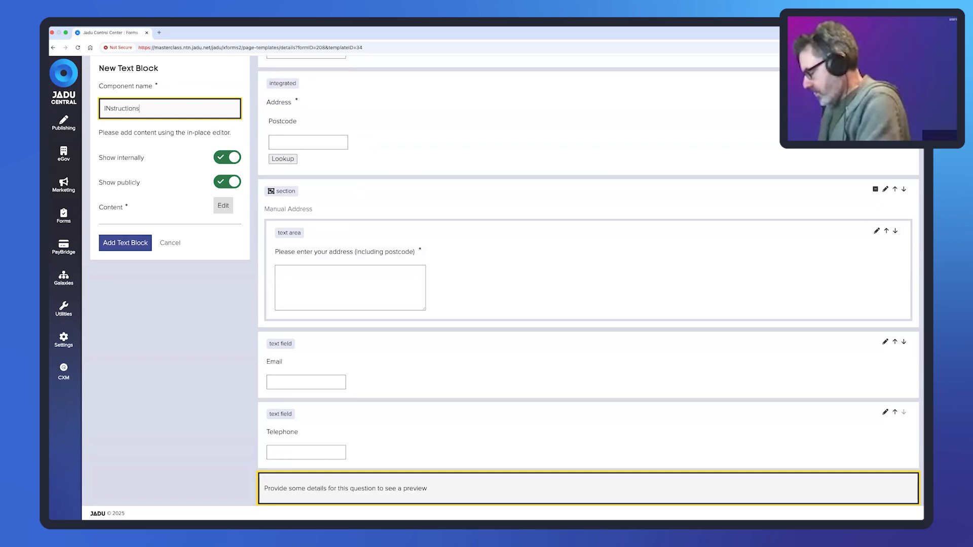
text( (INternal))
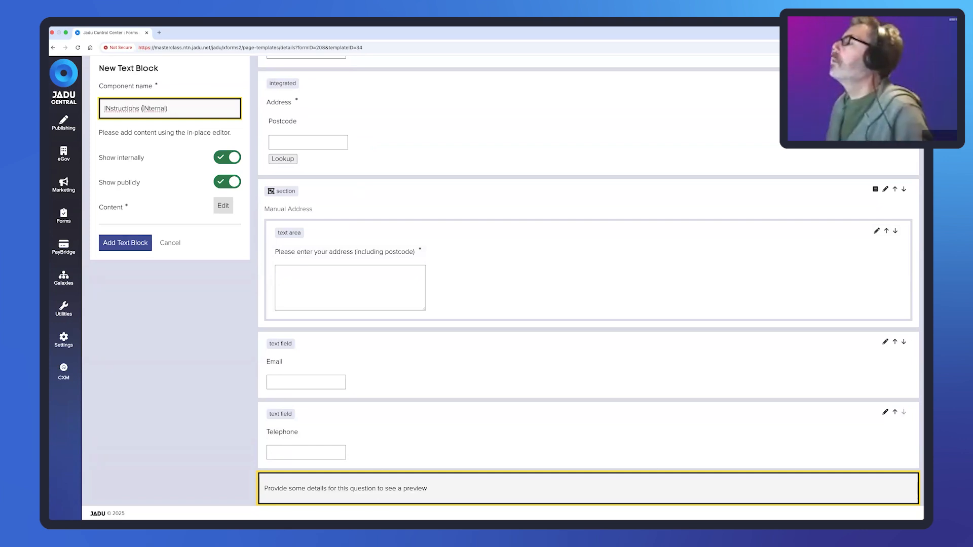
drag(149, 109, 145, 109)
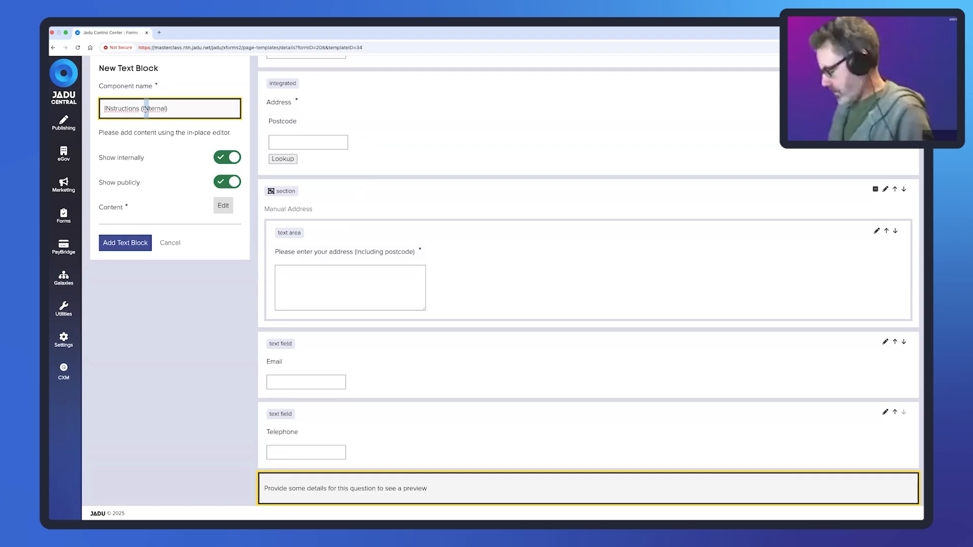
text(n)
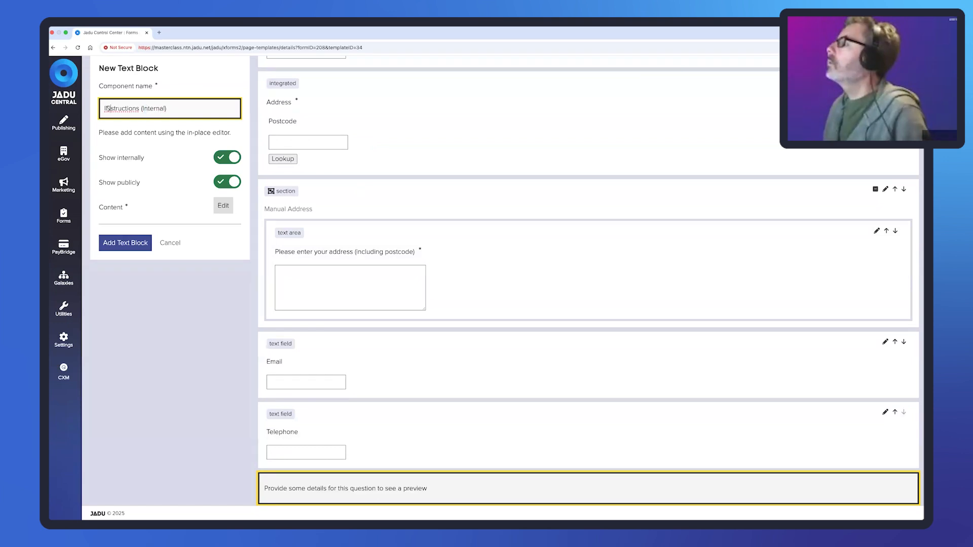
drag(111, 109, 106, 108)
text(n)
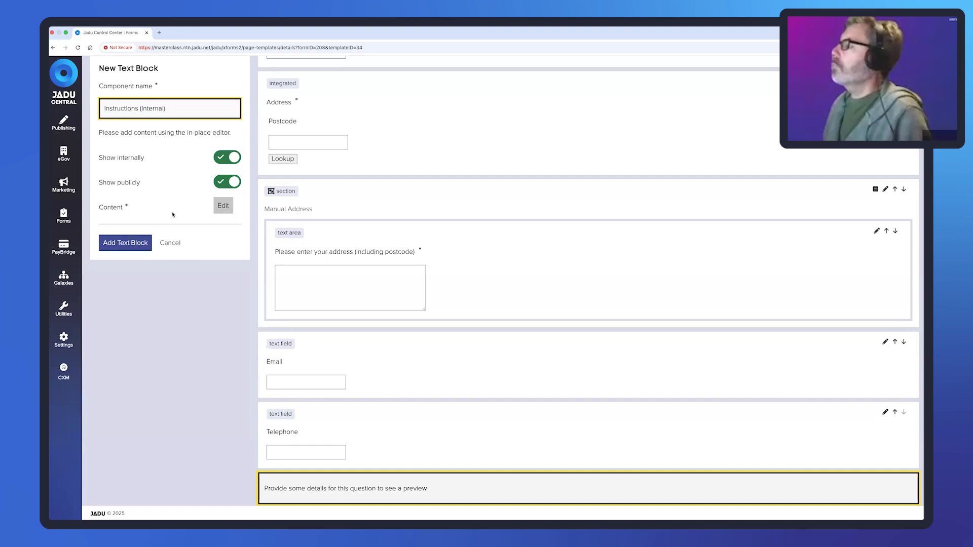
- Enter the content 'Please ask the customer for the following details. They must provide an address.'
click(223, 206)
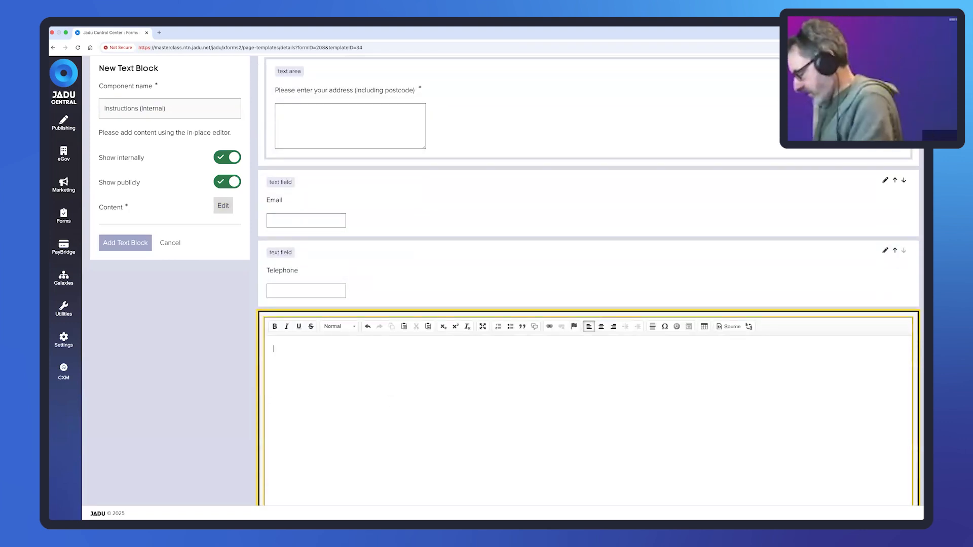
text(Please ask the )
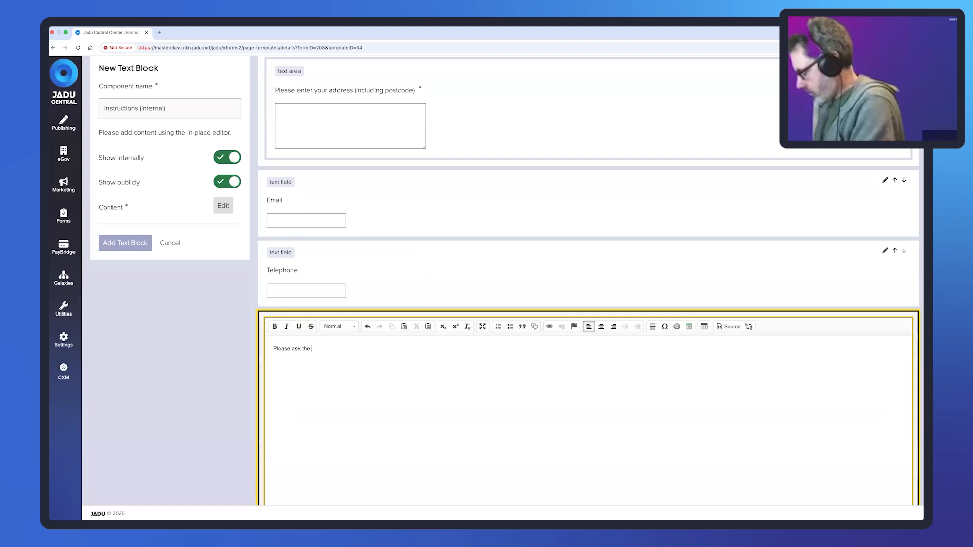
text(customer for )
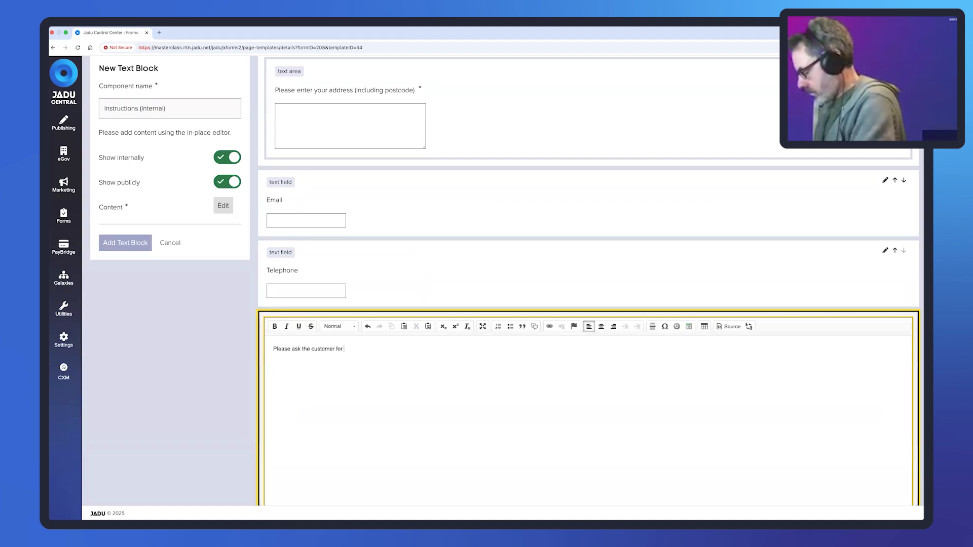
text(the following )
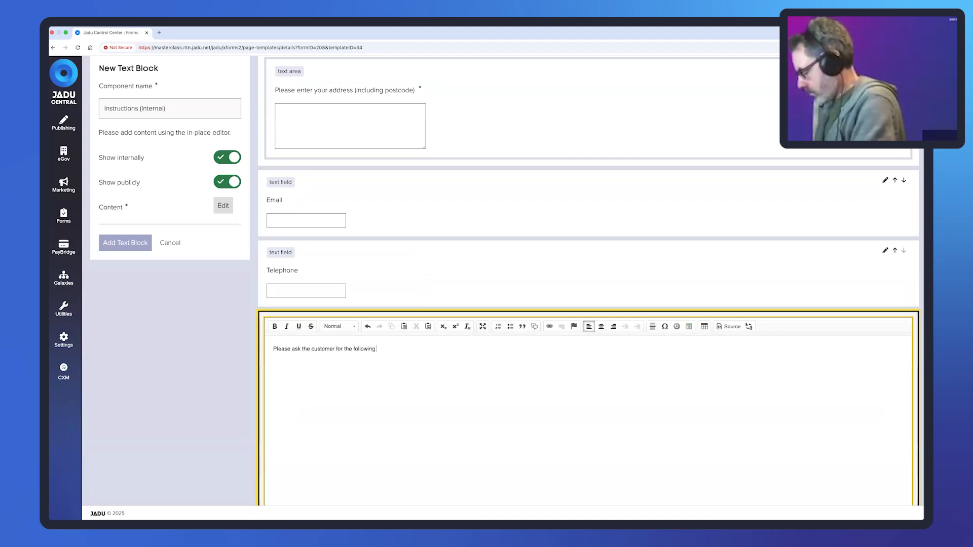
text(details)
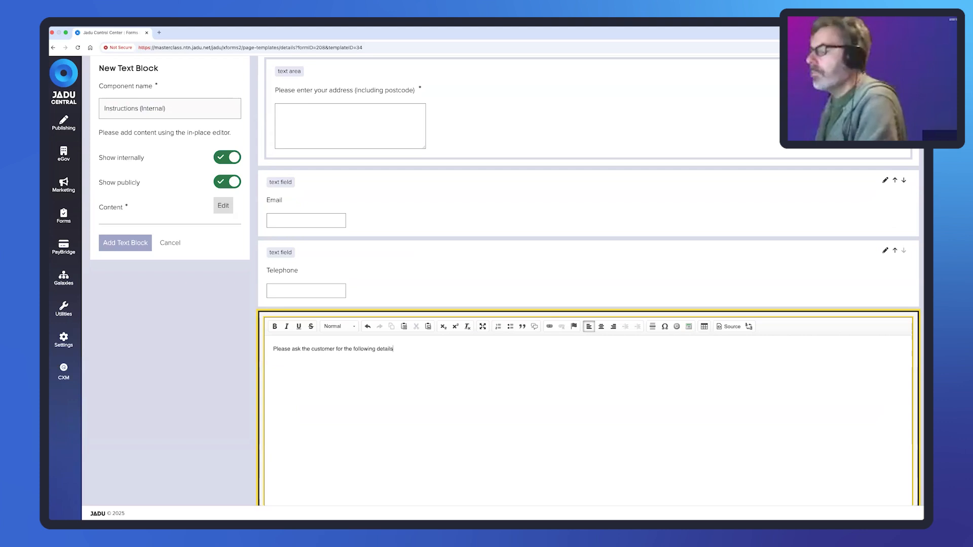
text(. They)
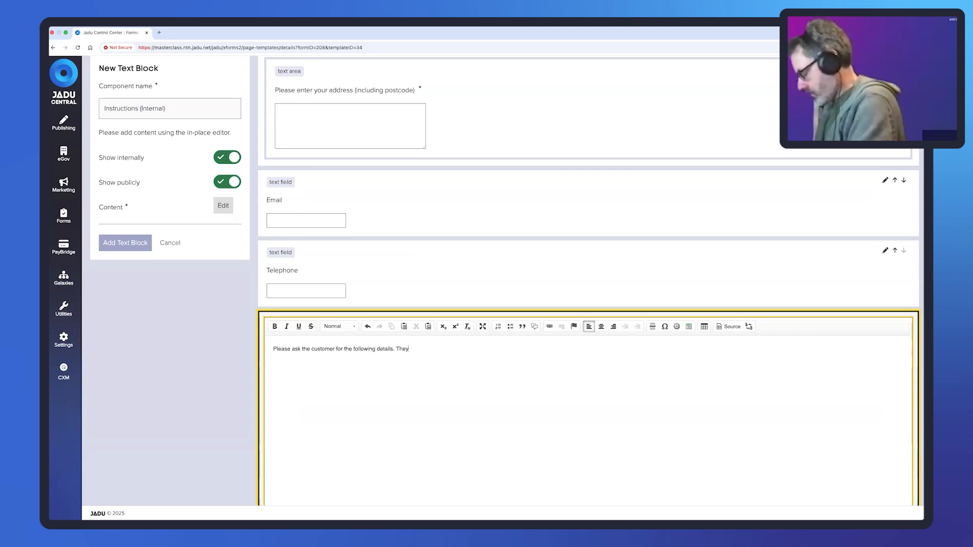
text( must prov)
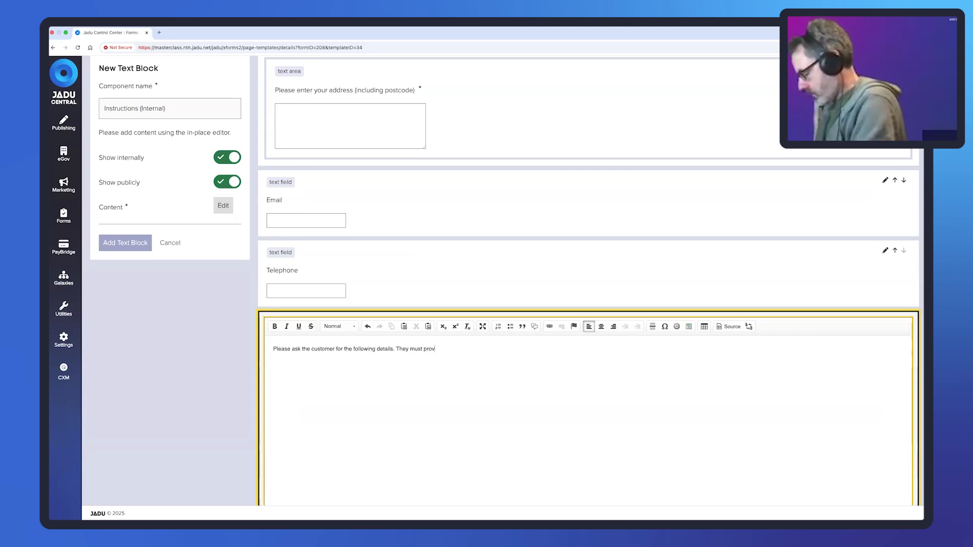
text(ide an a)
text(ddress.)
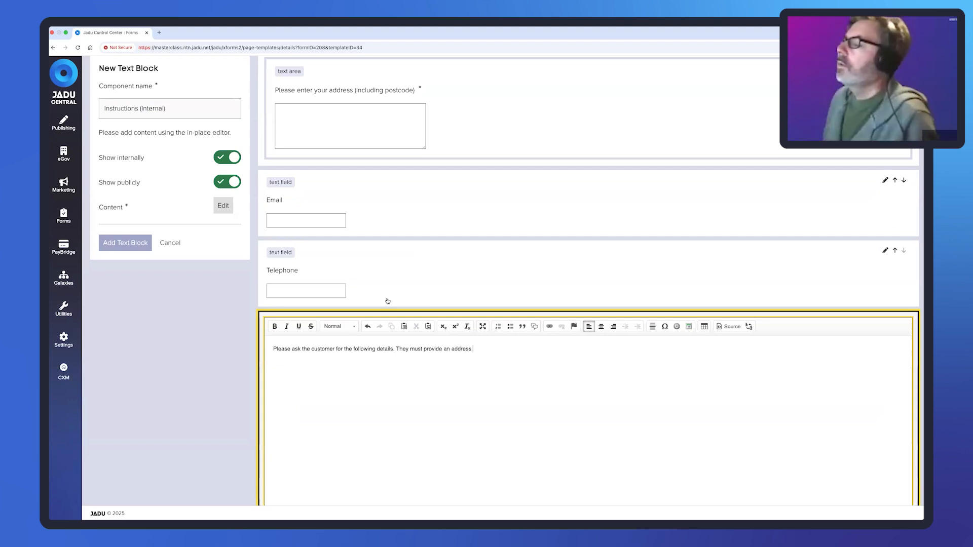
scroll(388, 301, down, 1)
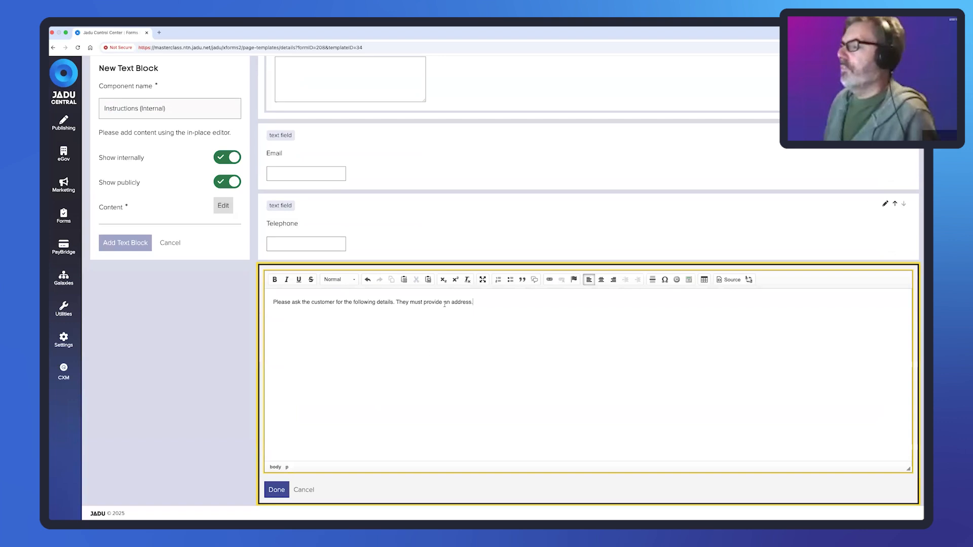
- Finish the block content, review its Show internally and Show publicly settings, and open the Forms menu
click(276, 491)
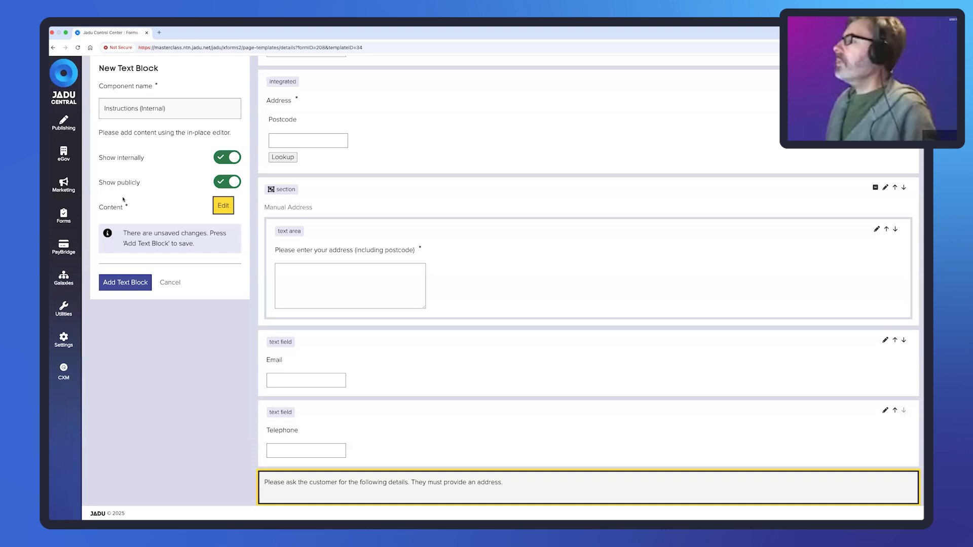
drag(100, 159, 145, 161)
drag(100, 186, 143, 186)
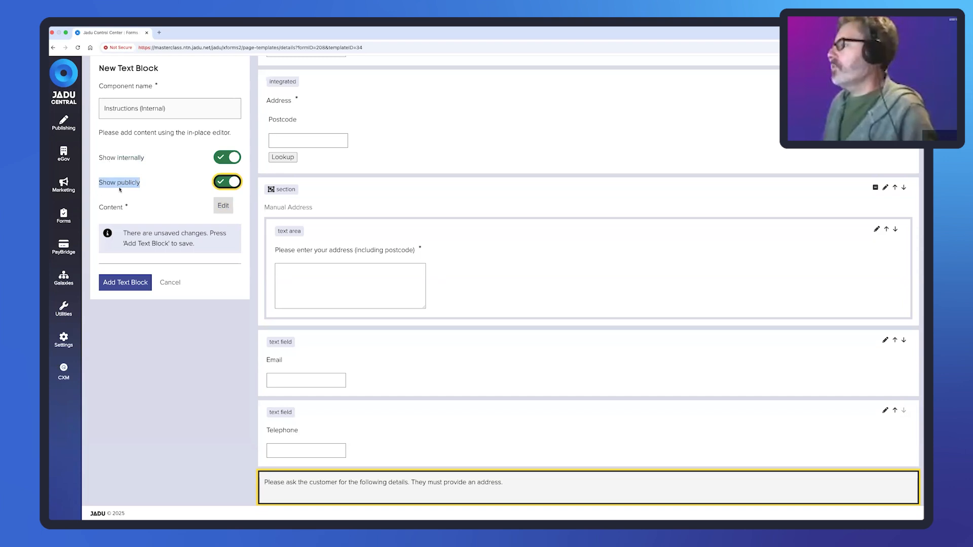
click(148, 185)
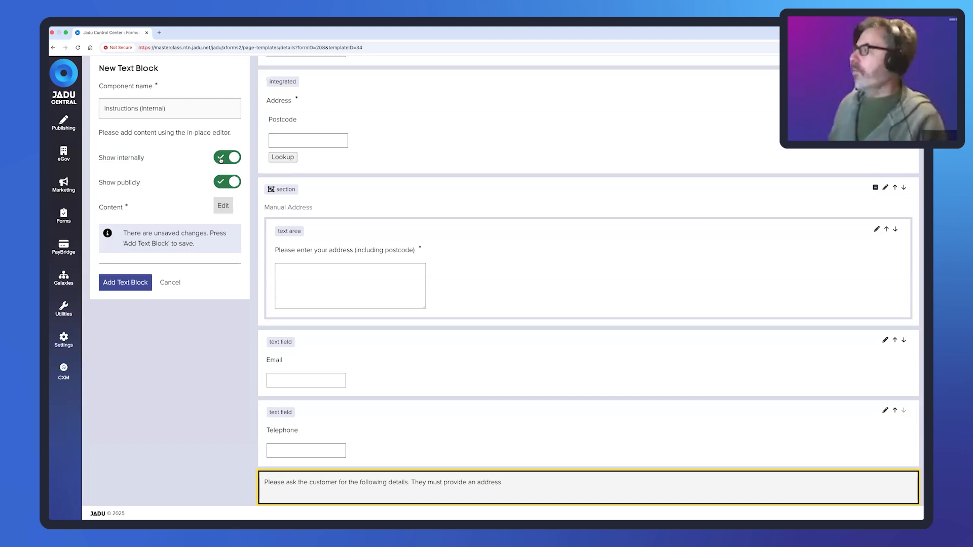
click(77, 216)
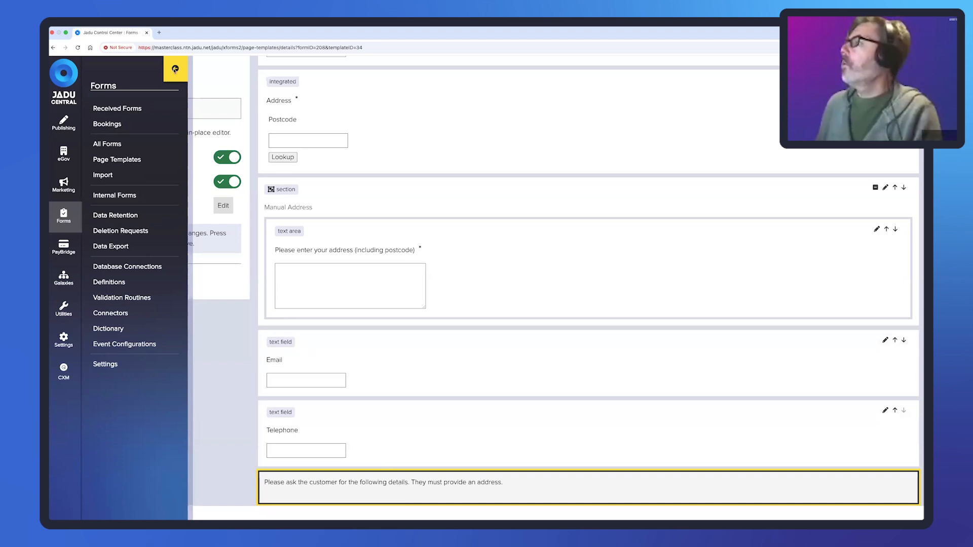
- Turn Show publicly off so the instructions block is internal-only, and add it
click(176, 70)
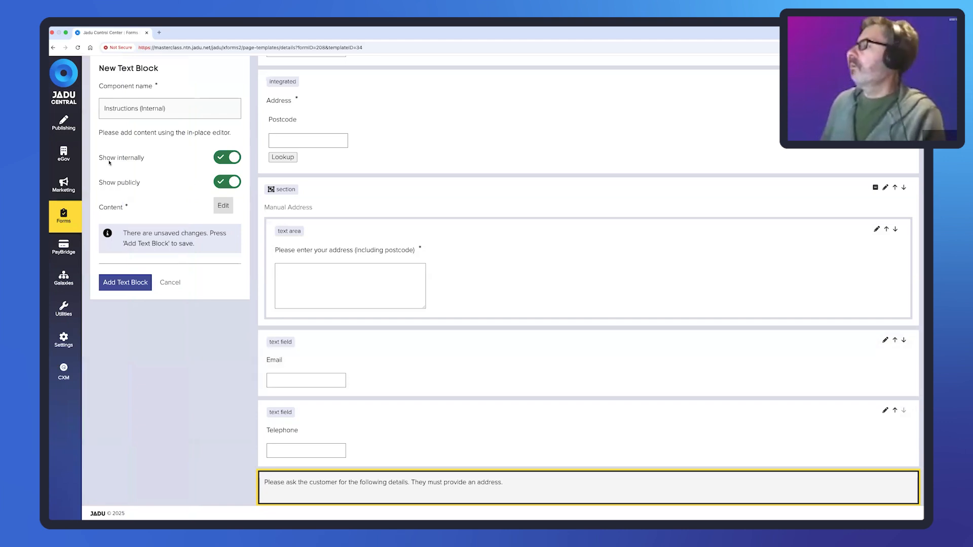
drag(118, 158, 144, 159)
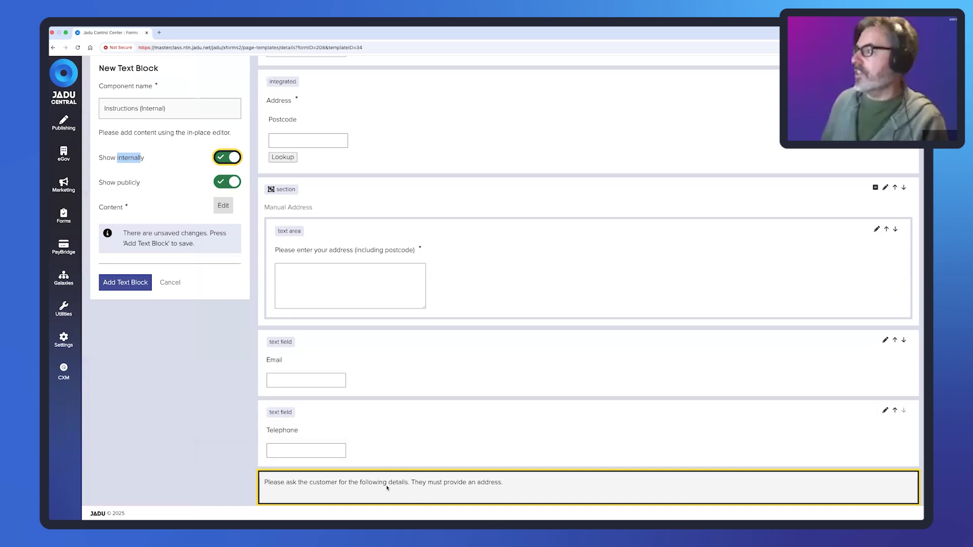
click(227, 182)
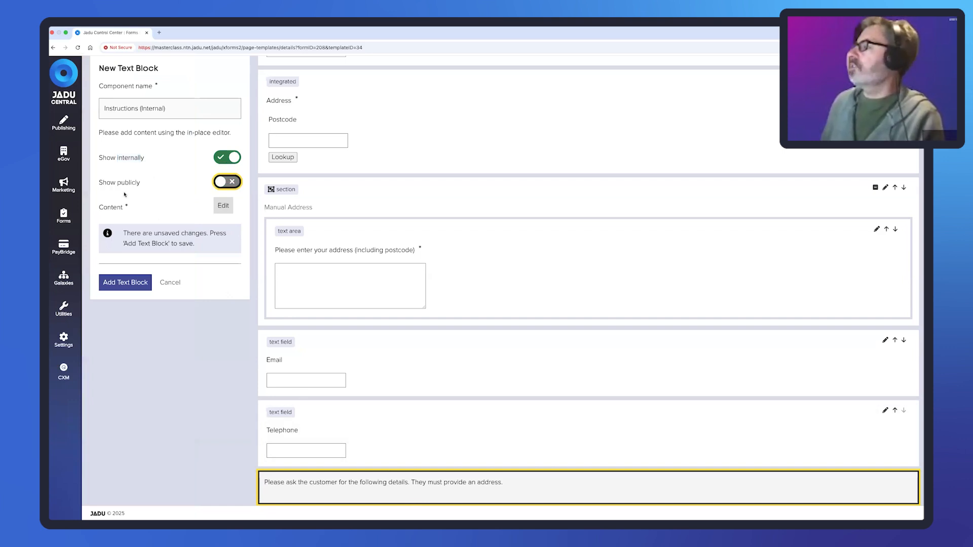
click(131, 285)
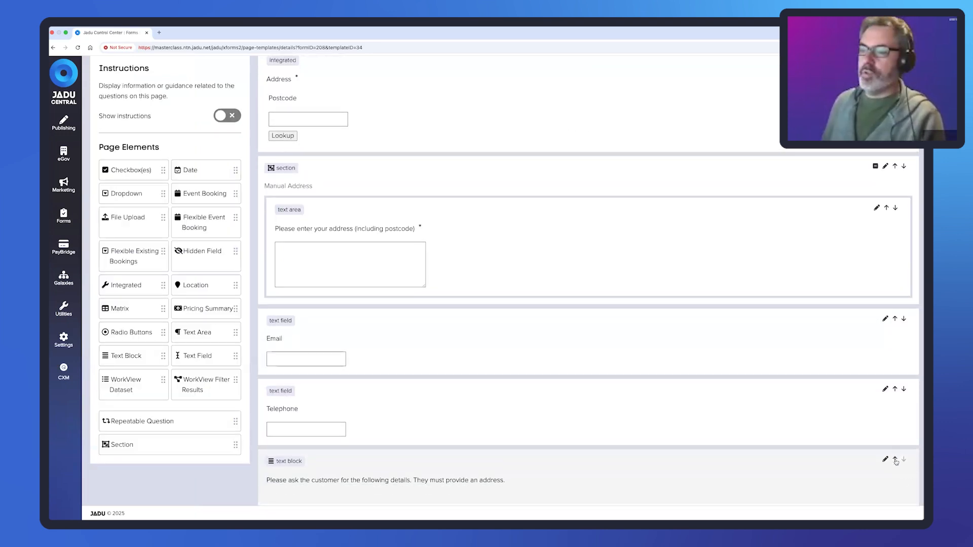
- Move the block up past Telephone, Email, address and name fields to sit under Case Reference
click(895, 461)
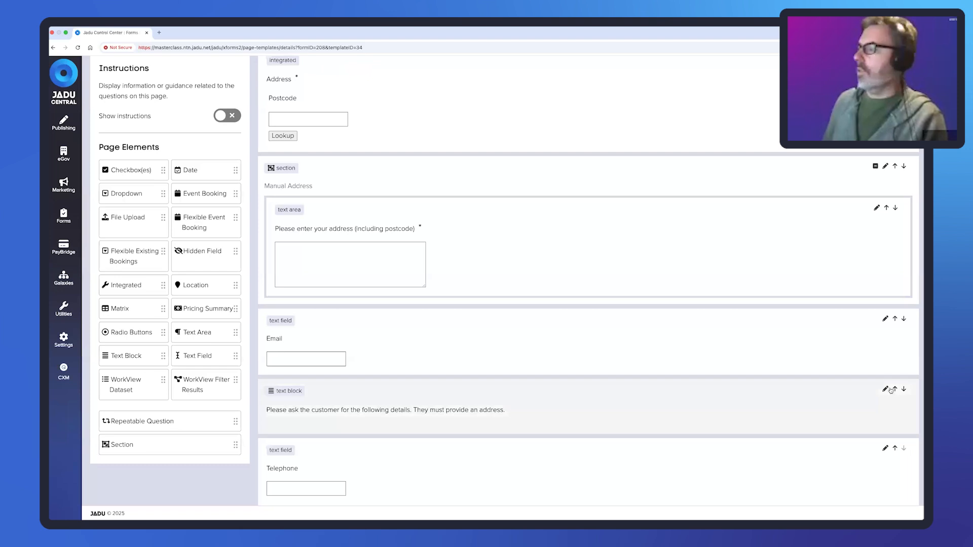
click(894, 390)
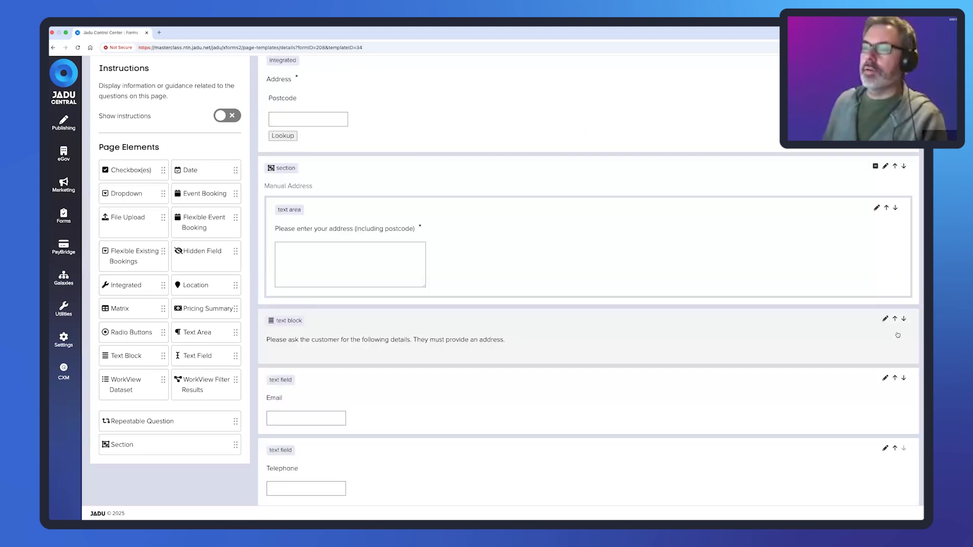
click(894, 319)
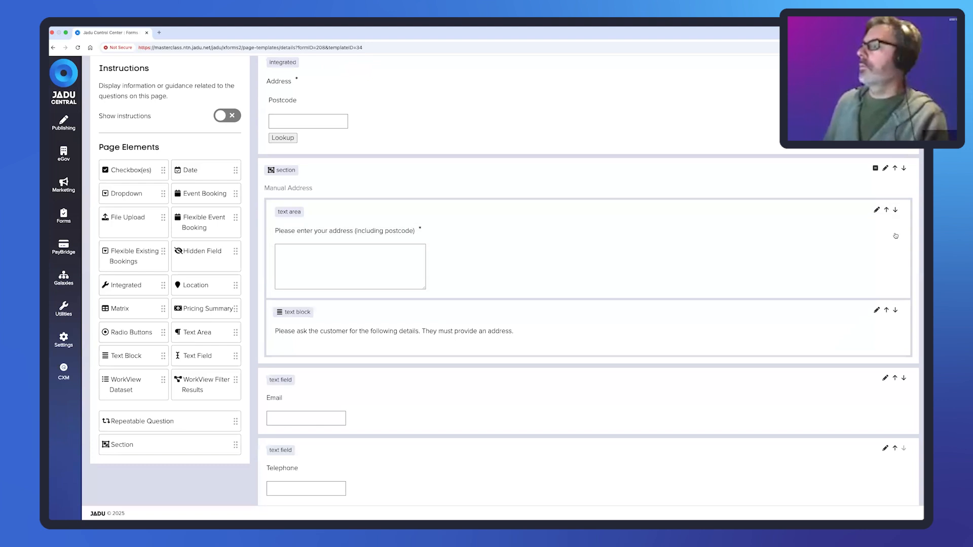
click(886, 311)
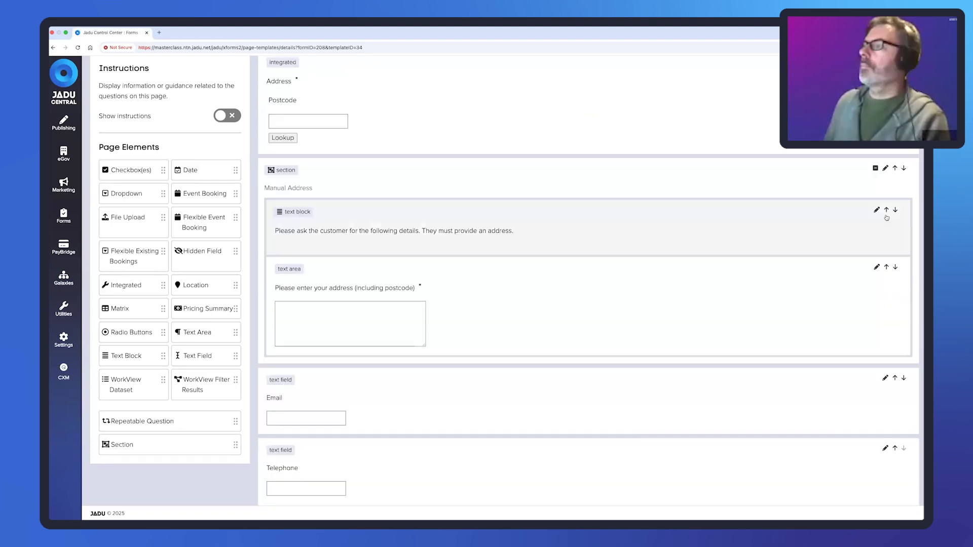
click(885, 210)
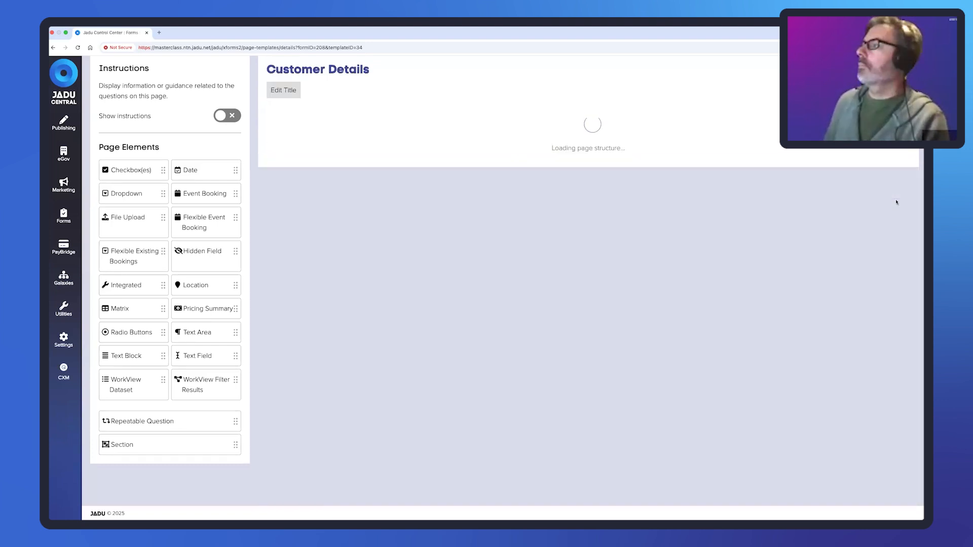
scroll(896, 203, up, 1)
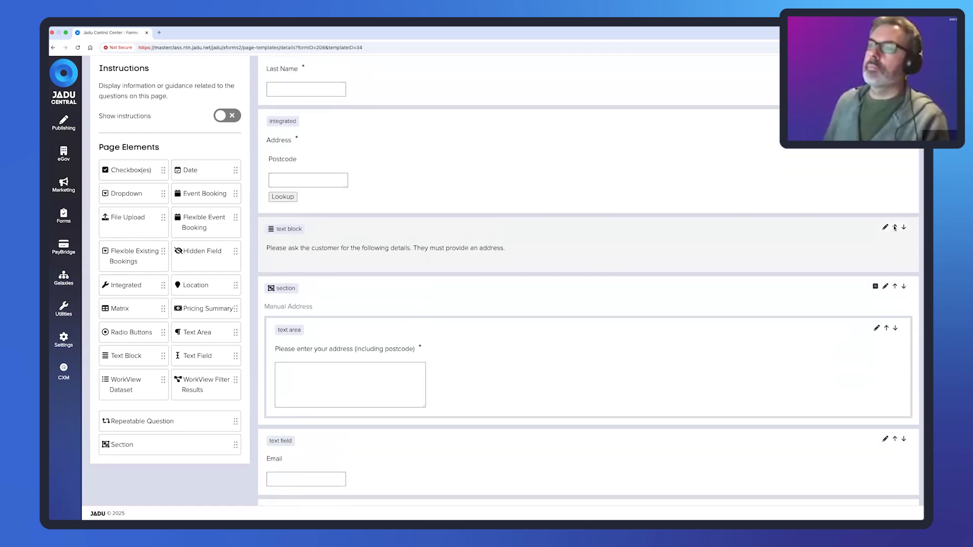
click(895, 223)
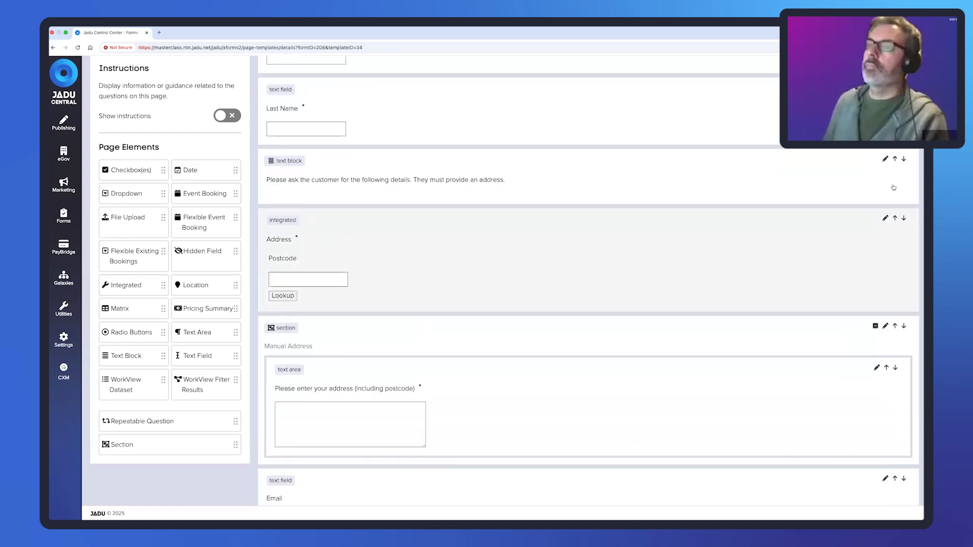
click(895, 160)
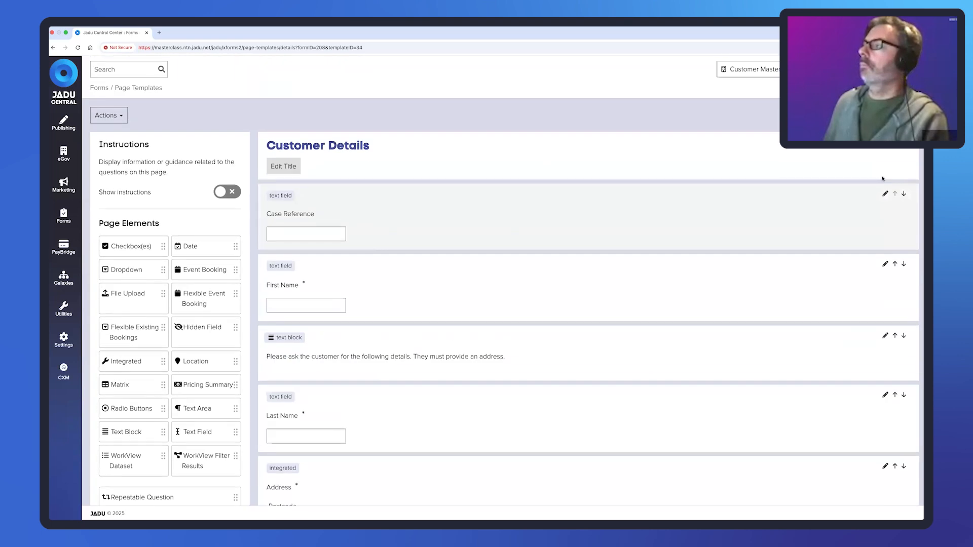
click(895, 336)
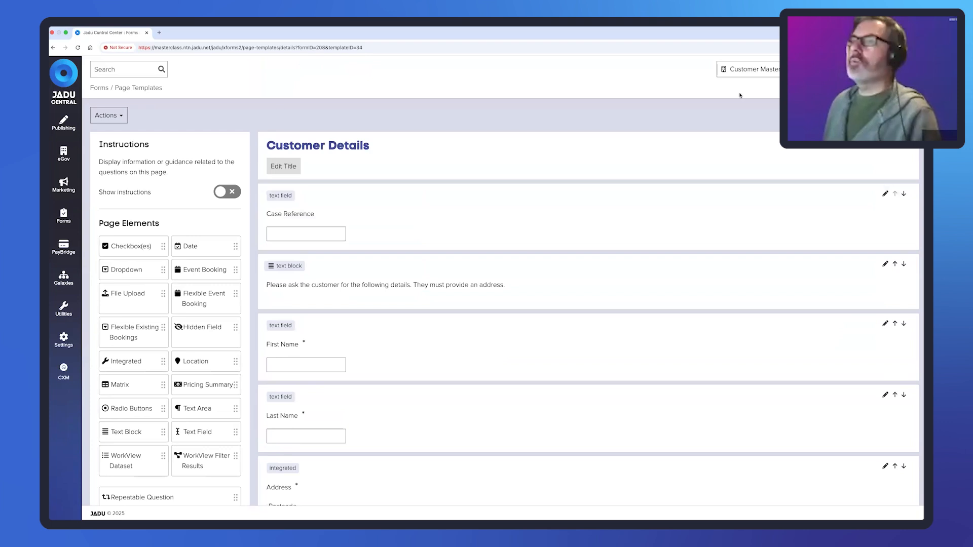
click(895, 115)
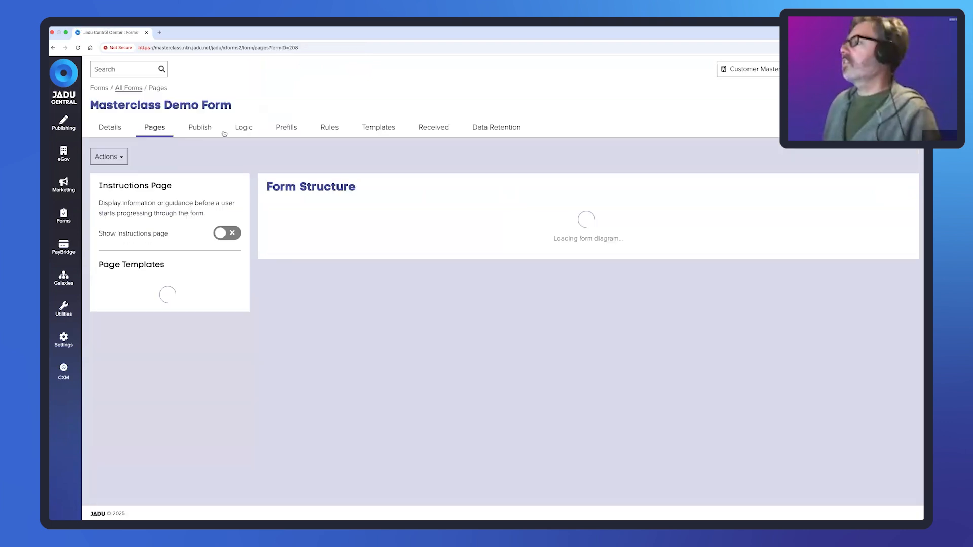
- Open the form's publishing page and return the live form to its Your Details page
click(201, 133)
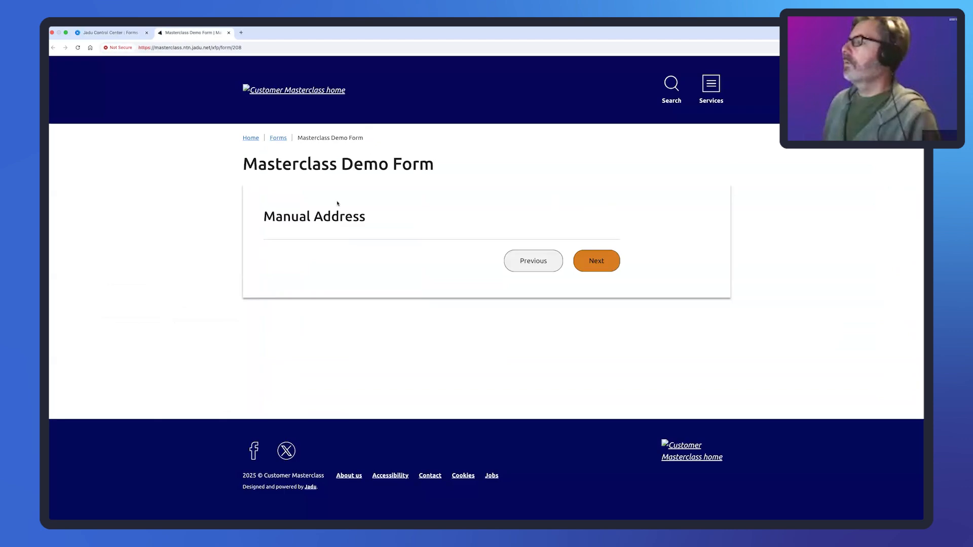
click(537, 261)
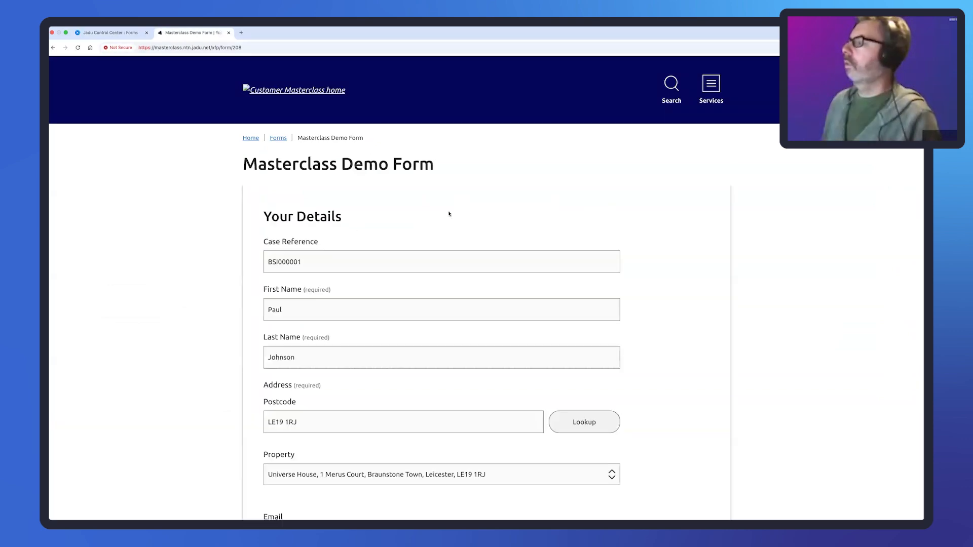
- Open the Masterclass Demo Form from Internal Forms and highlight the instruction sentence on Your Details
click(142, 31)
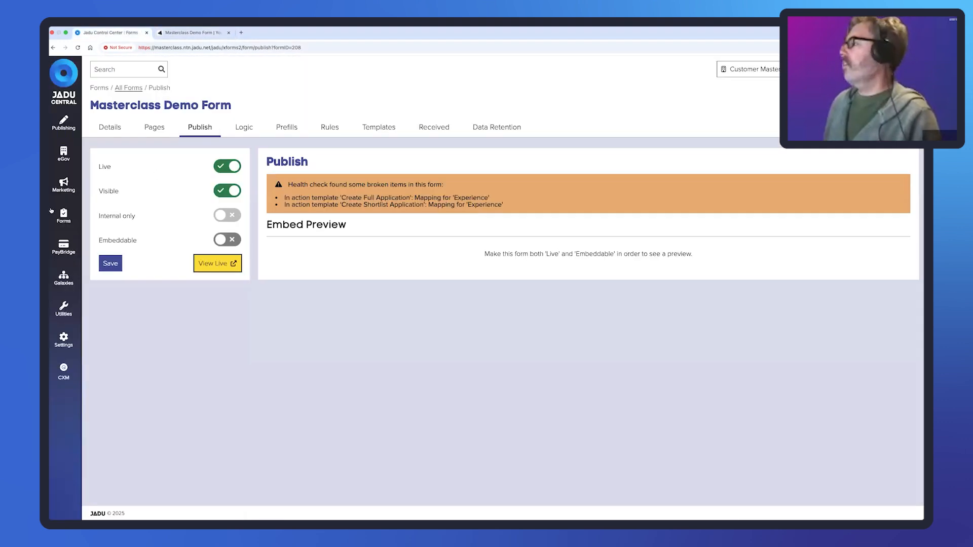
click(59, 215)
click(100, 198)
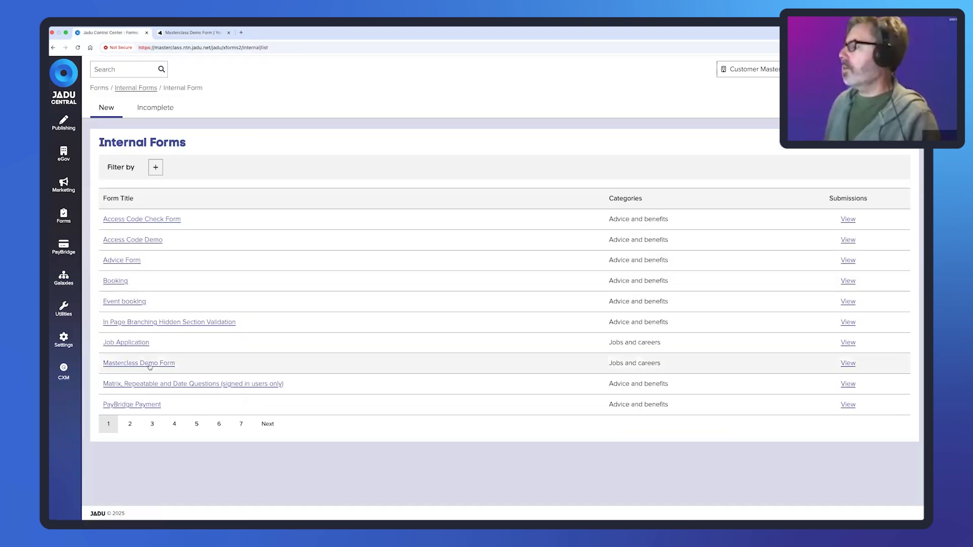
click(149, 365)
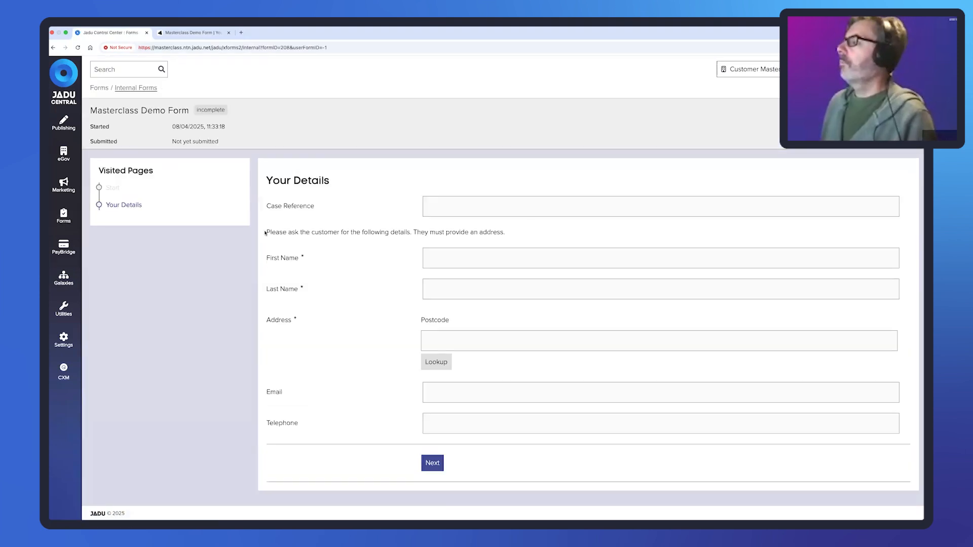
drag(265, 232, 509, 232)
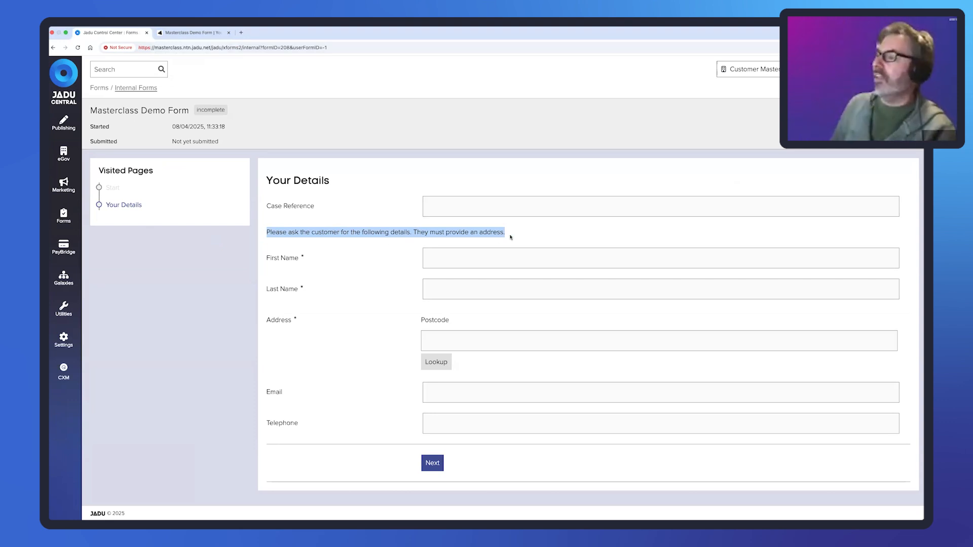
drag(507, 233, 266, 232)
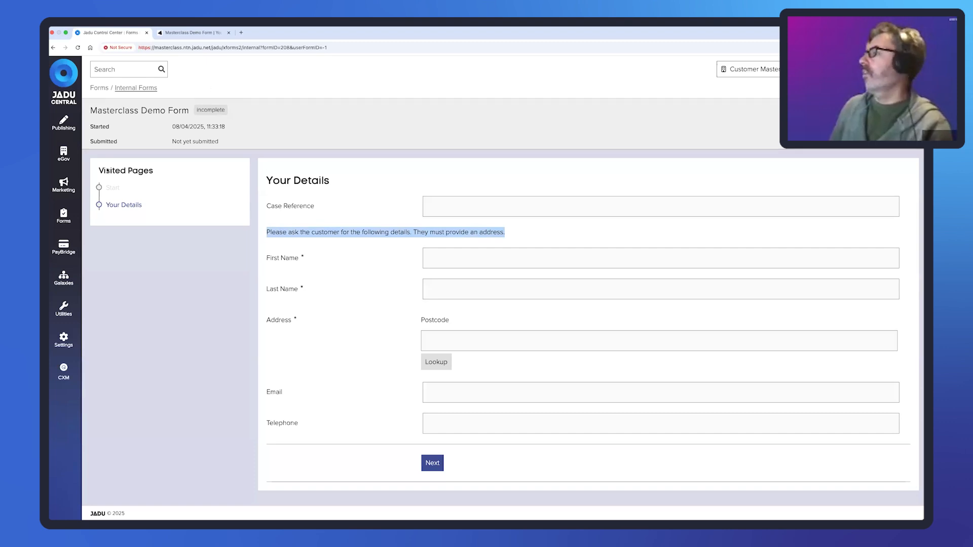
- Return to the Masterclass Demo Form's page structure through All Forms
click(64, 215)
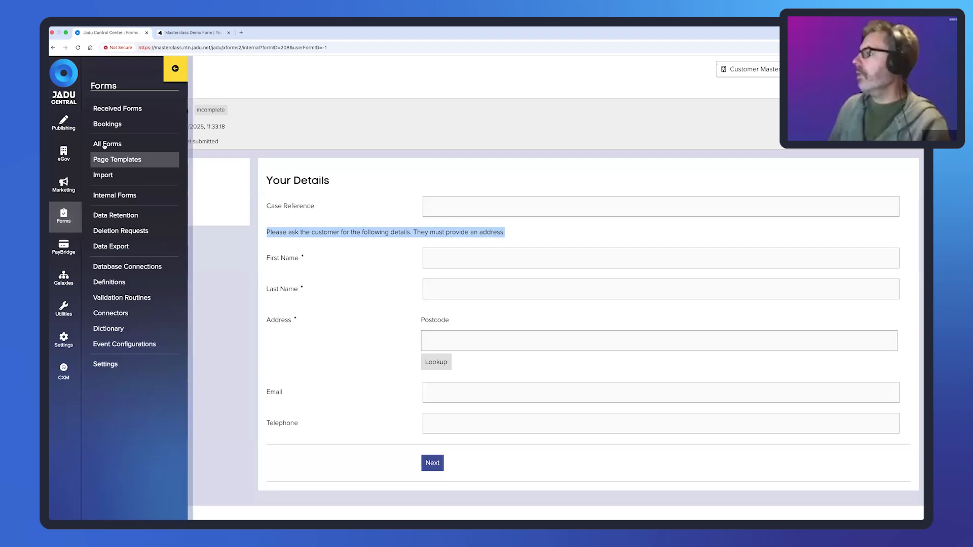
click(104, 144)
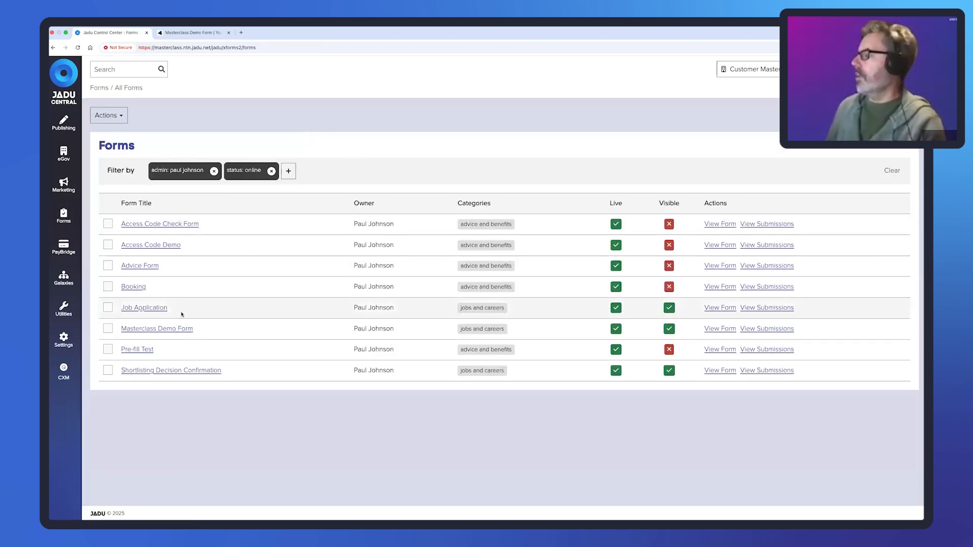
click(178, 329)
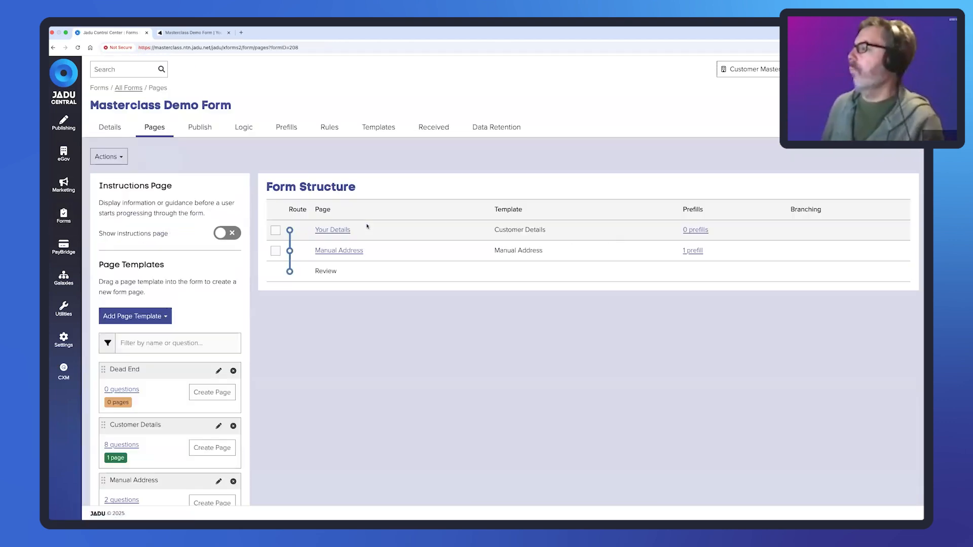
- Place a new dropdown question titled 'Contact method' on the Customer Details template
scroll(219, 309, down, 3)
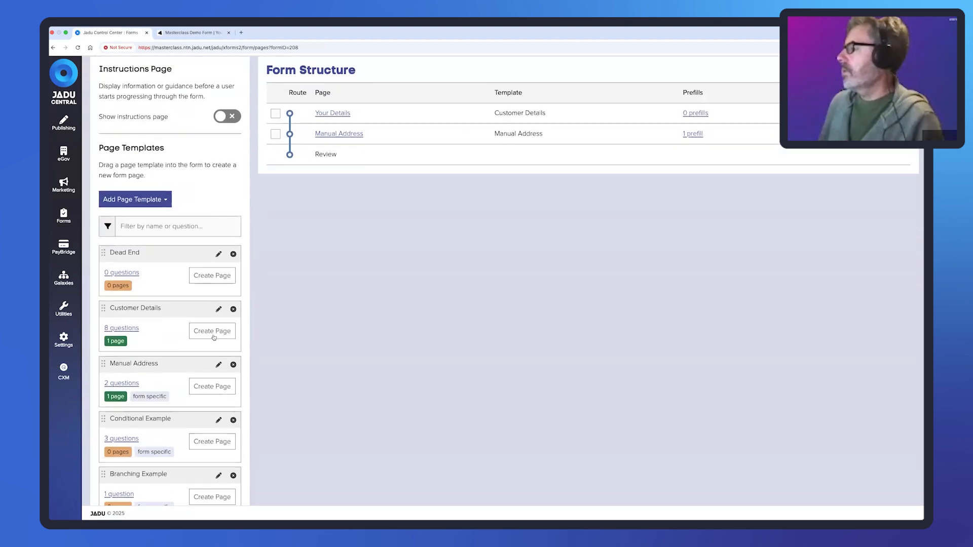
click(219, 309)
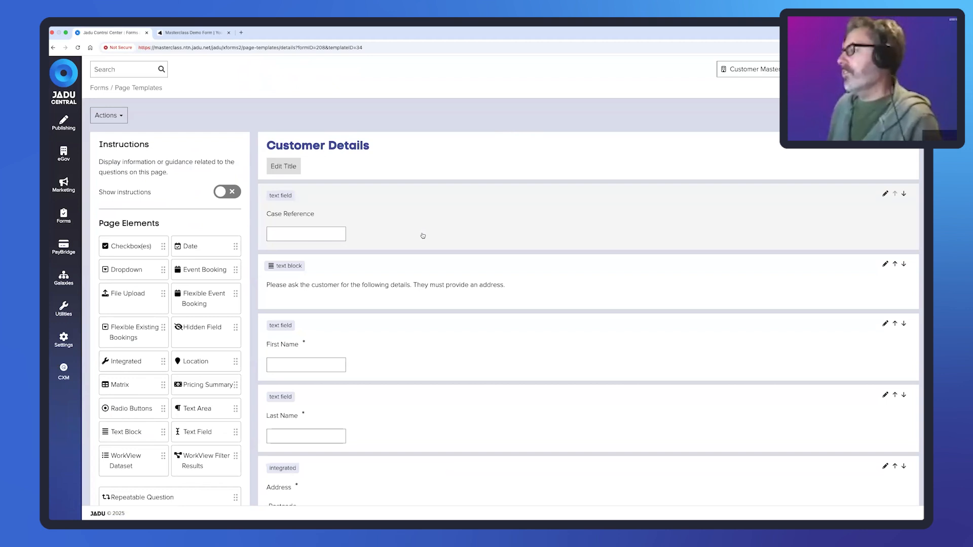
click(120, 271)
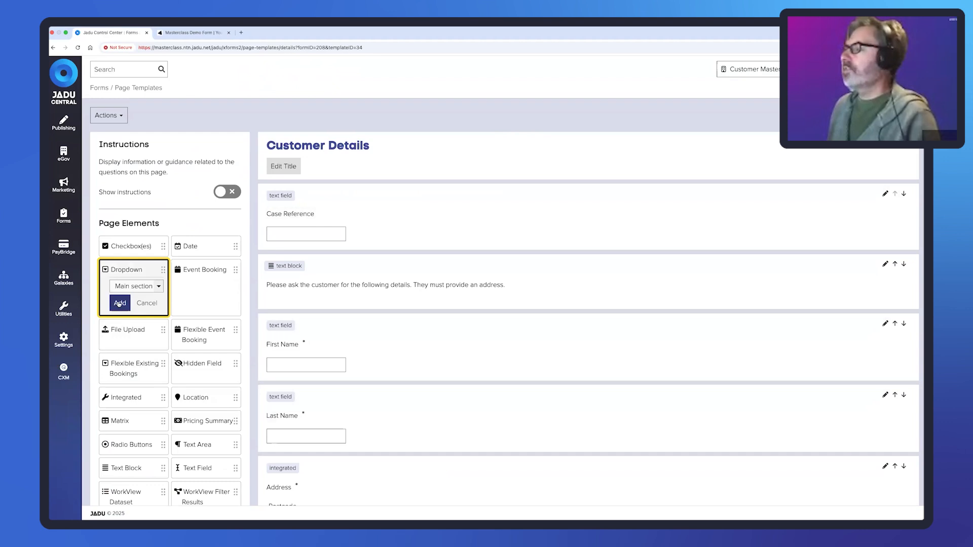
drag(163, 270, 382, 330)
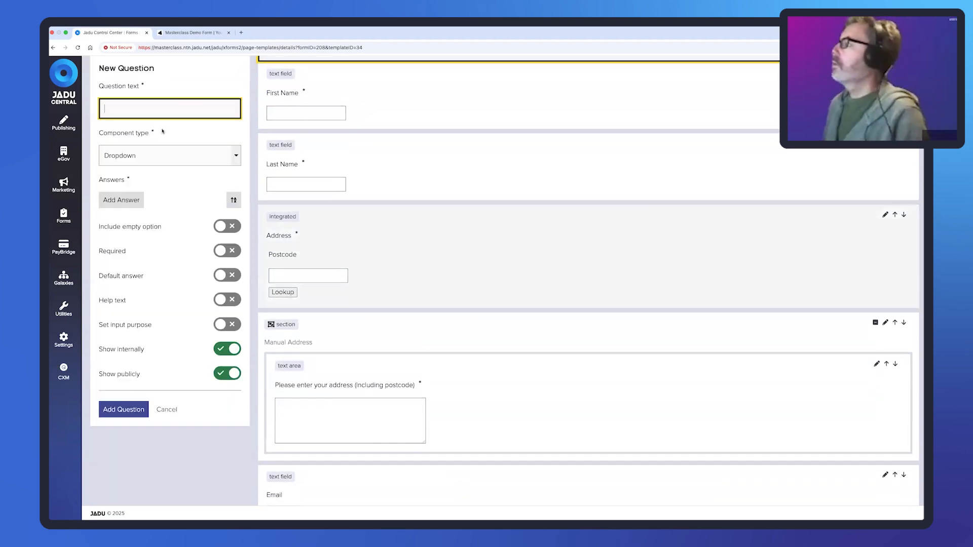
text(How did)
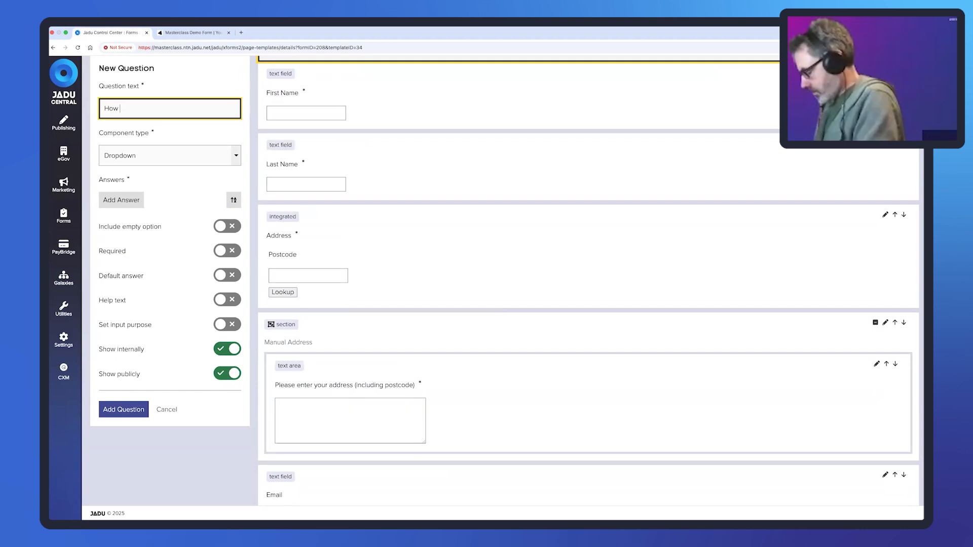
key(BackSpace)
key(BackSpace)
key(BackSpace)
key(BackSpace)
key(BackSpace)
key(BackSpace)
key(BackSpace)
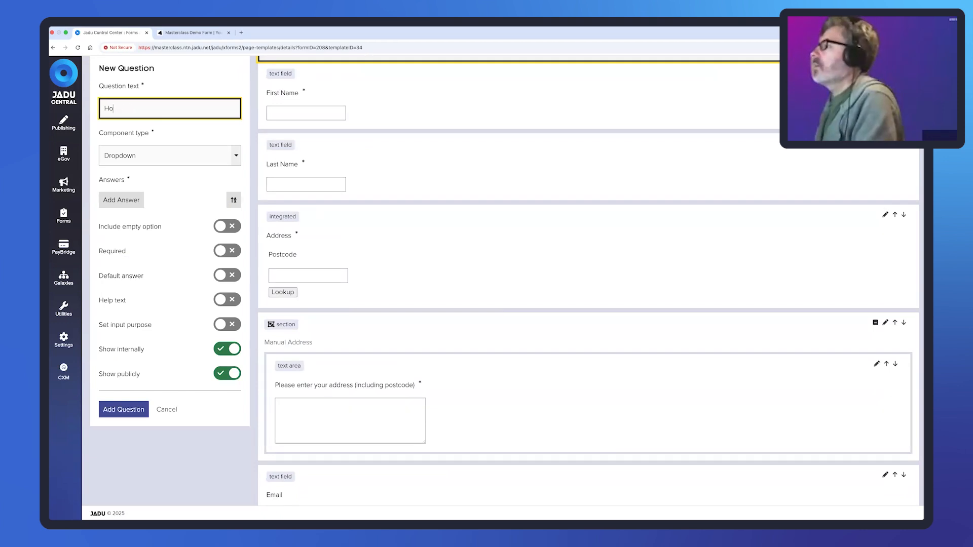
text(Contact)
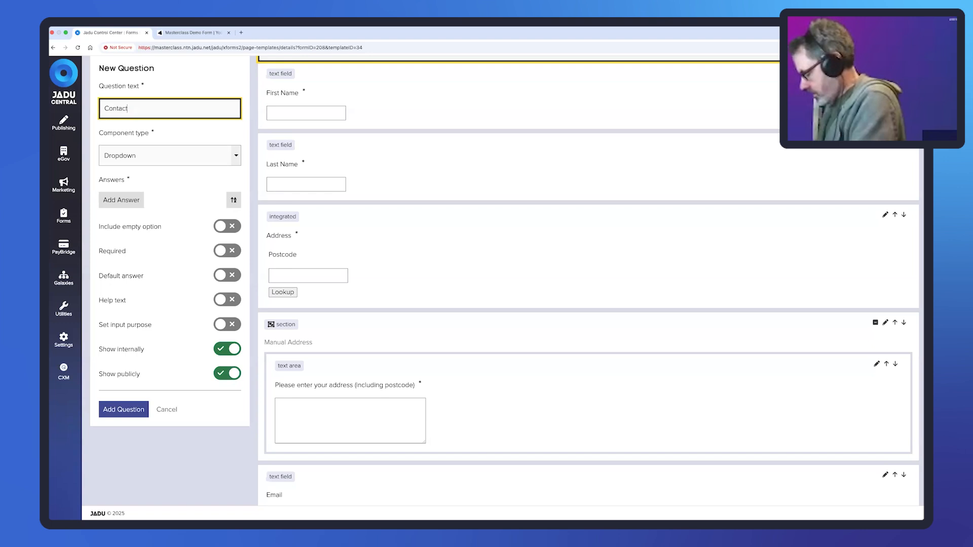
text( method)
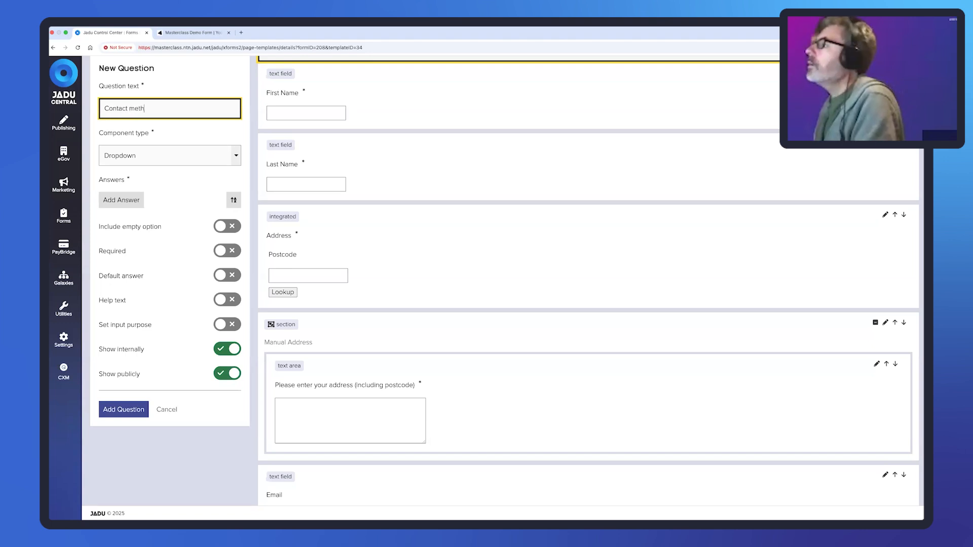
- Give the dropdown the answers Face-to-face, Telephone, Email and Social media
click(122, 198)
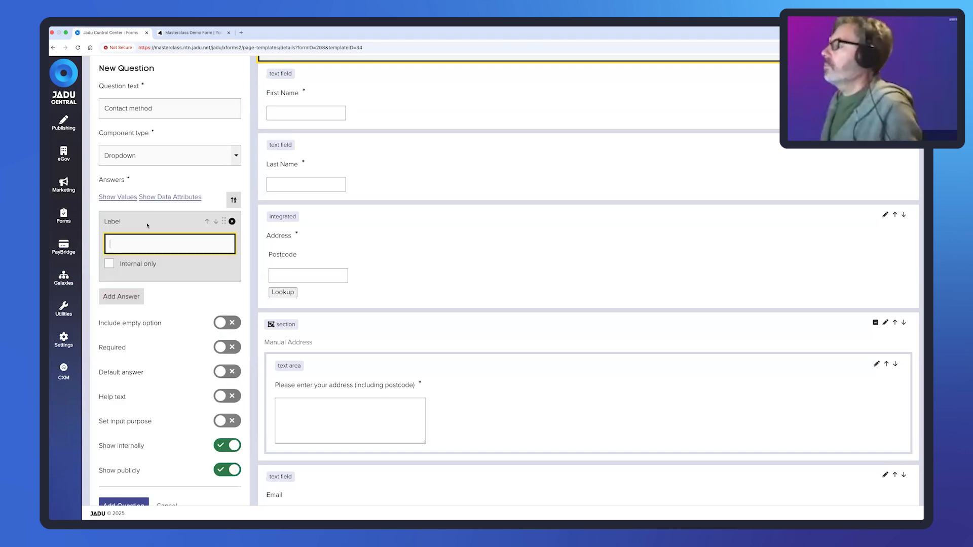
text(e)
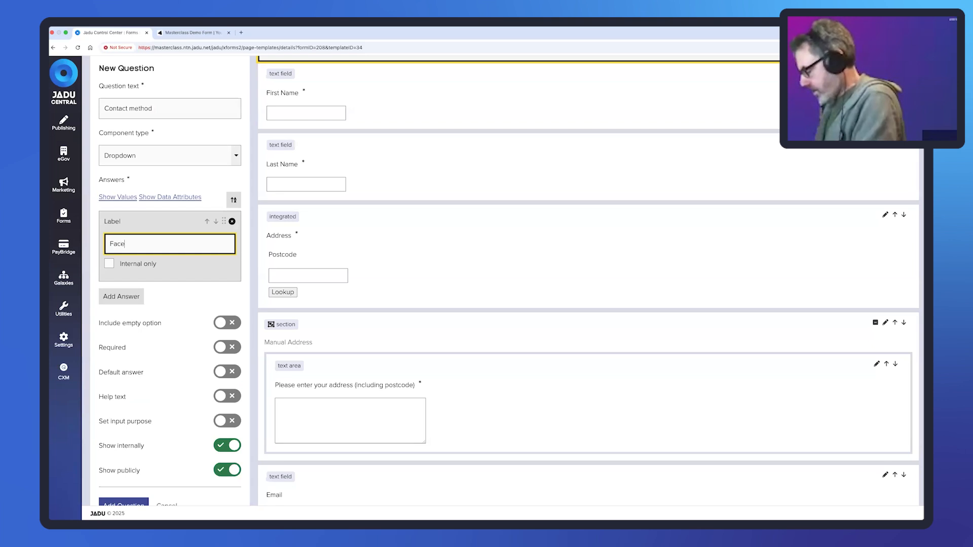
text(-to-face)
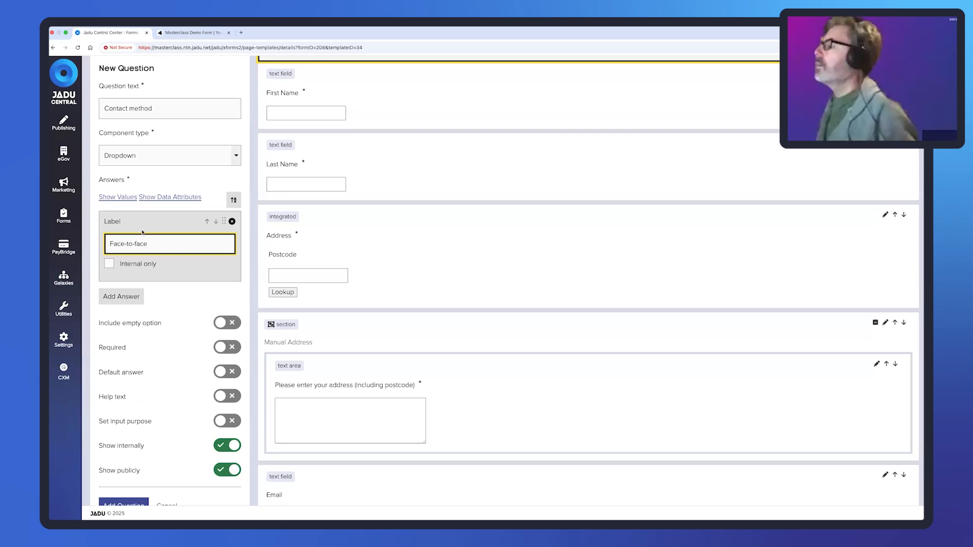
click(141, 297)
text(Telephone)
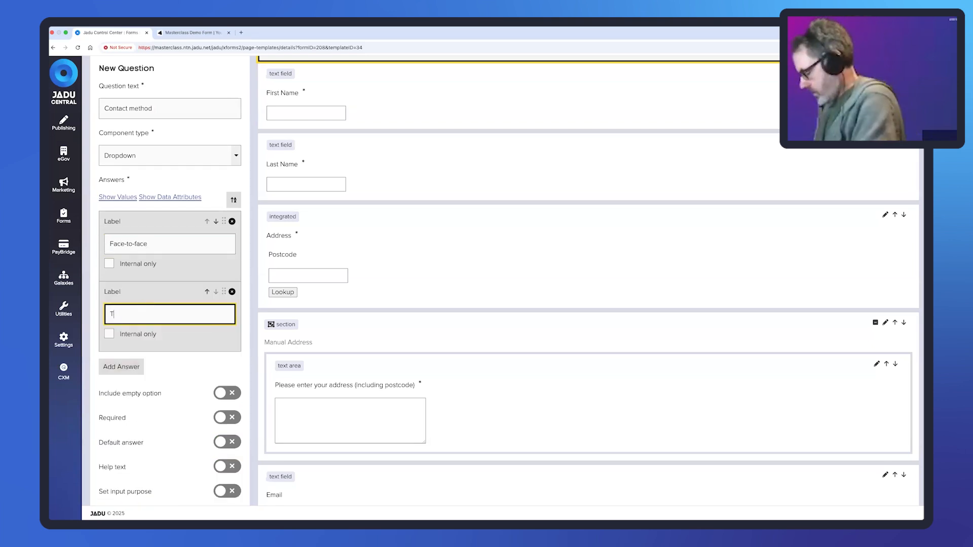
click(122, 367)
text(Email)
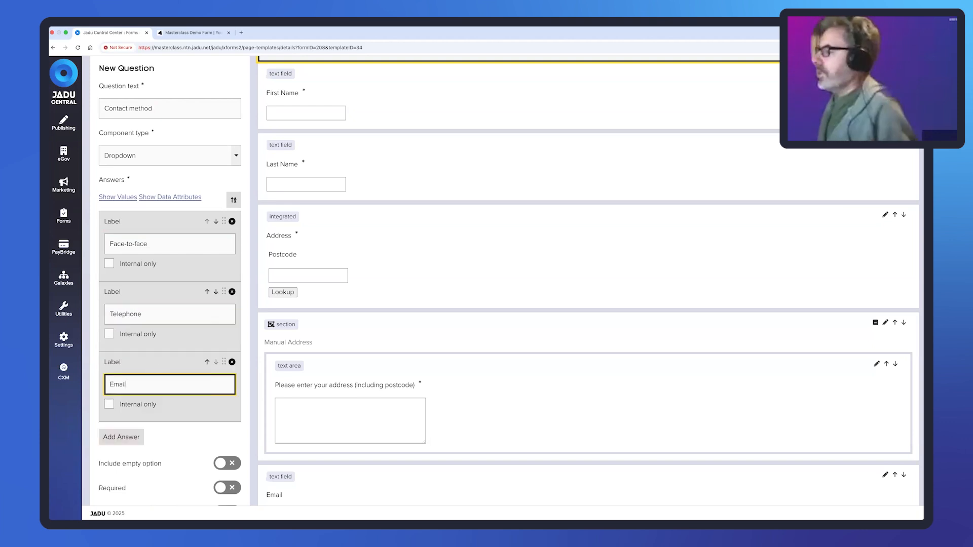
click(121, 437)
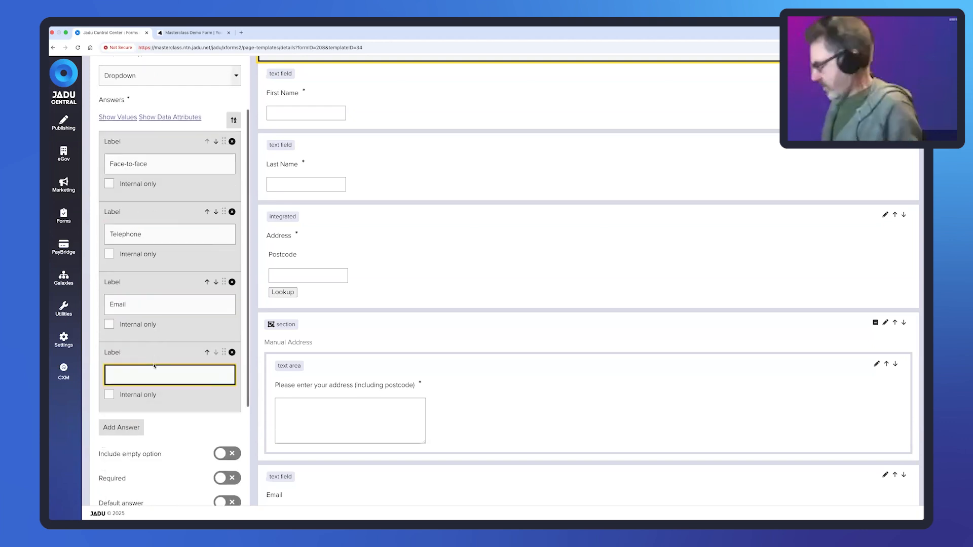
text(Social media)
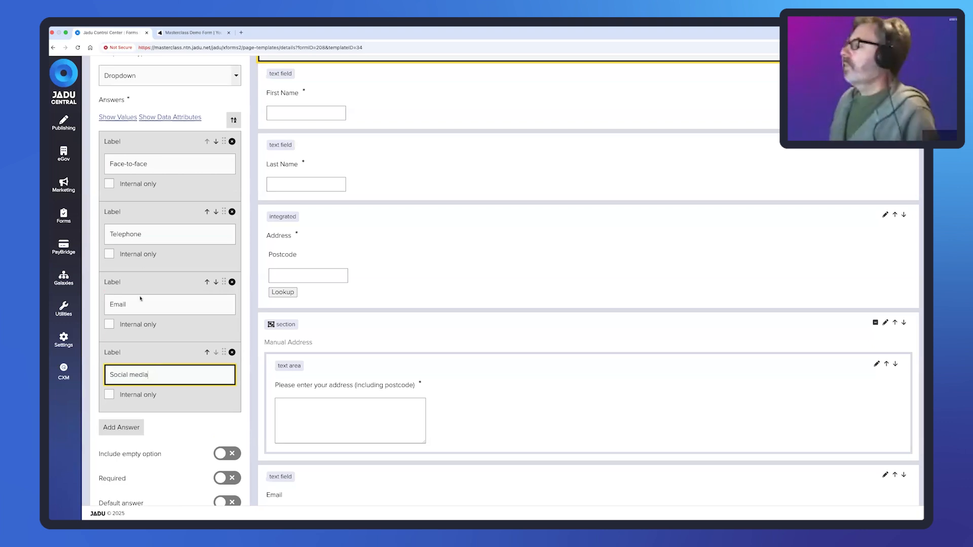
- Add a 'Please select' empty option, make it required and internal-only, and save the question
scroll(140, 298, down, 2)
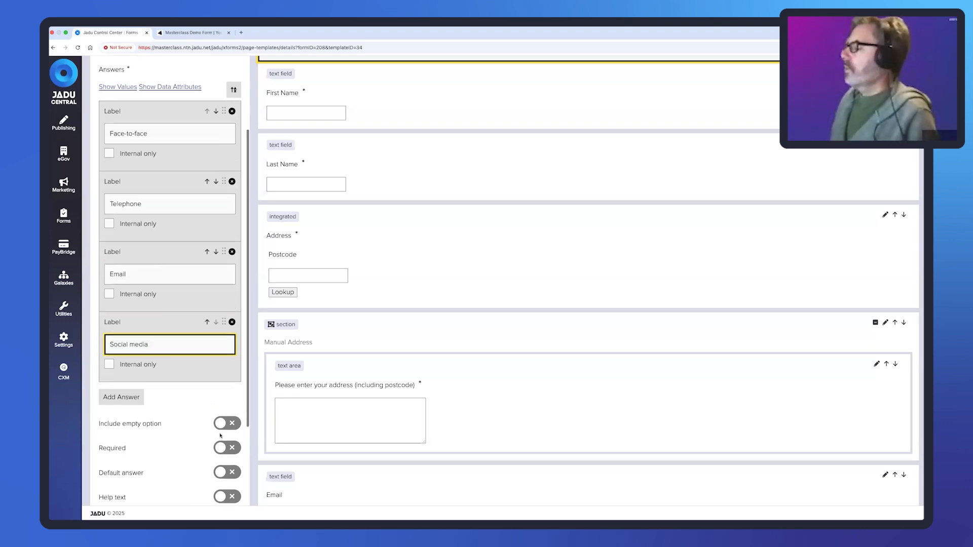
click(227, 396)
click(180, 408)
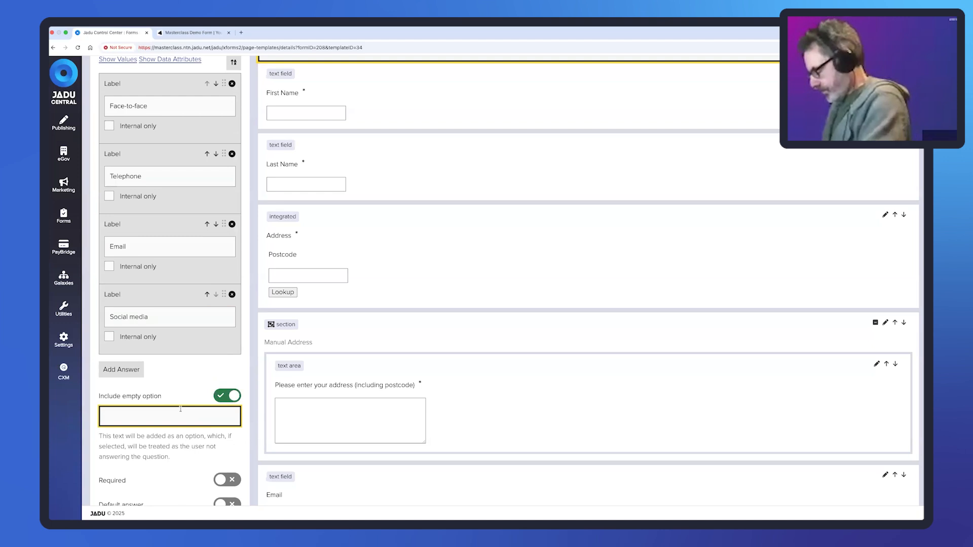
text(Please see)
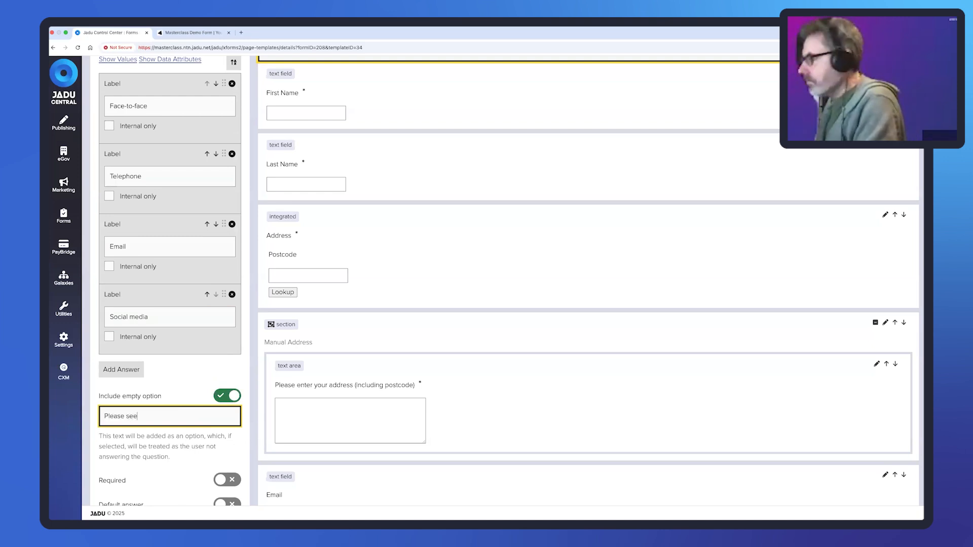
key(BackSpace)
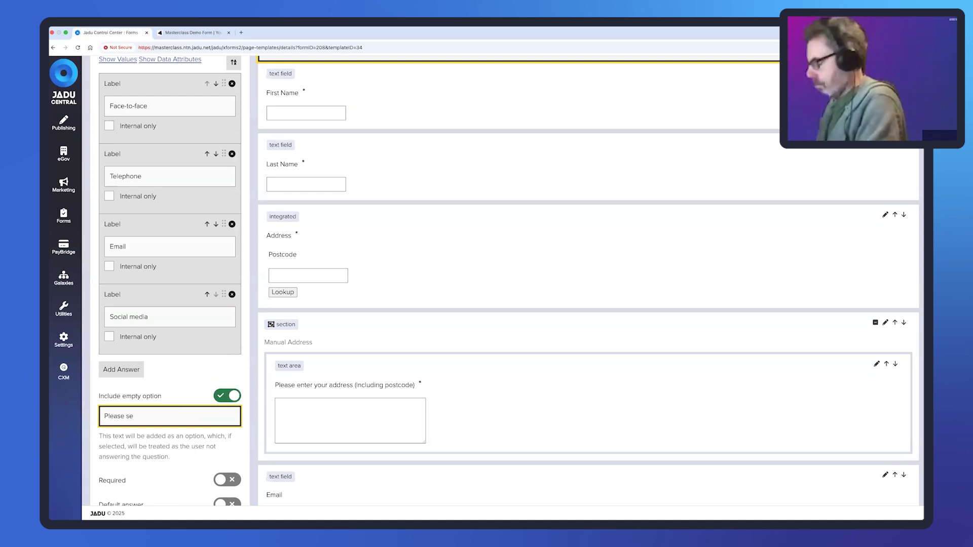
text(lect)
scroll(183, 406, down, 4)
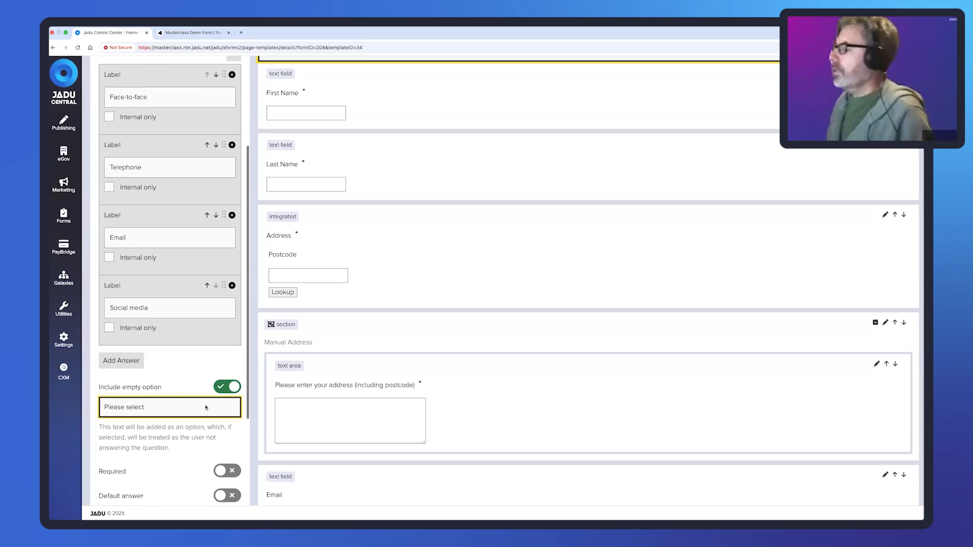
click(220, 376)
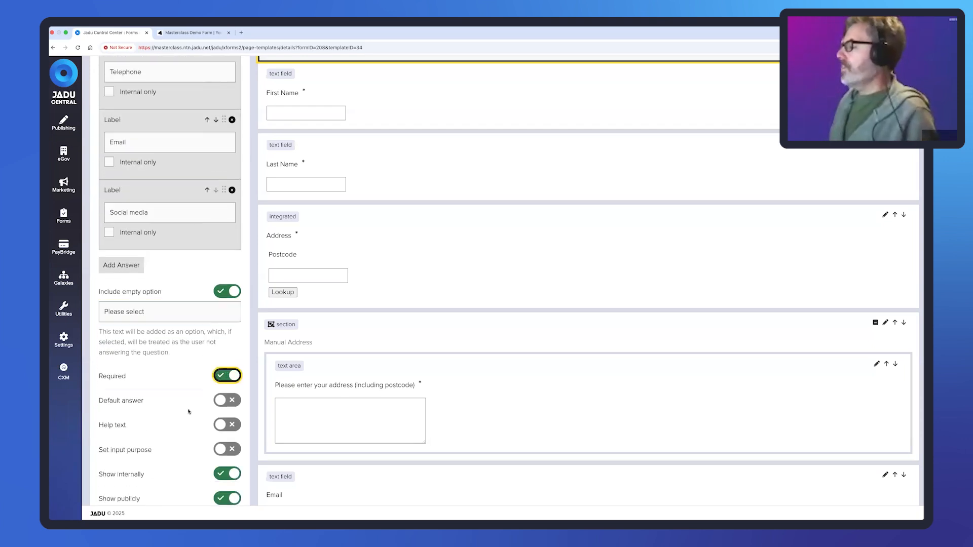
scroll(188, 411, down, 2)
click(219, 454)
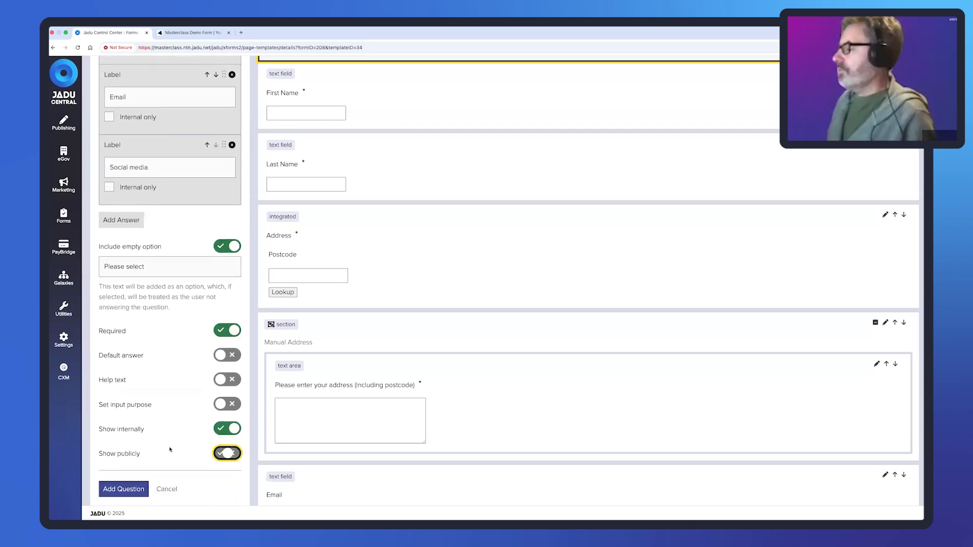
click(131, 490)
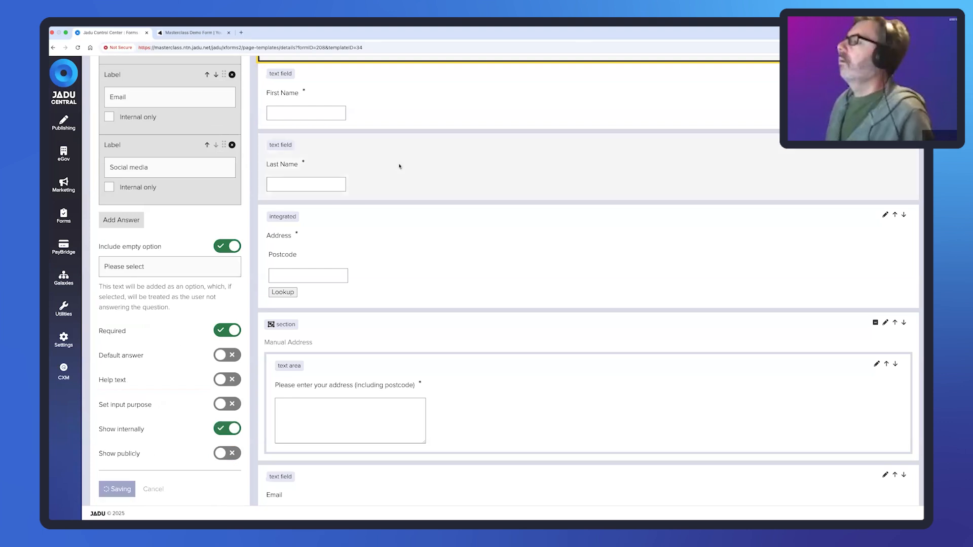
- Reload the live Masterclass Demo Form in its browser tab
scroll(400, 166, up, 6)
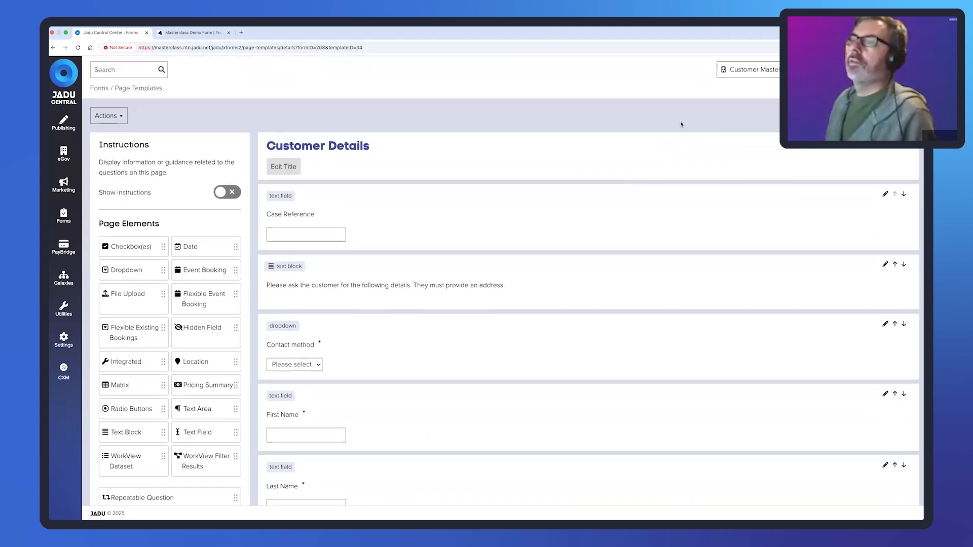
click(138, 87)
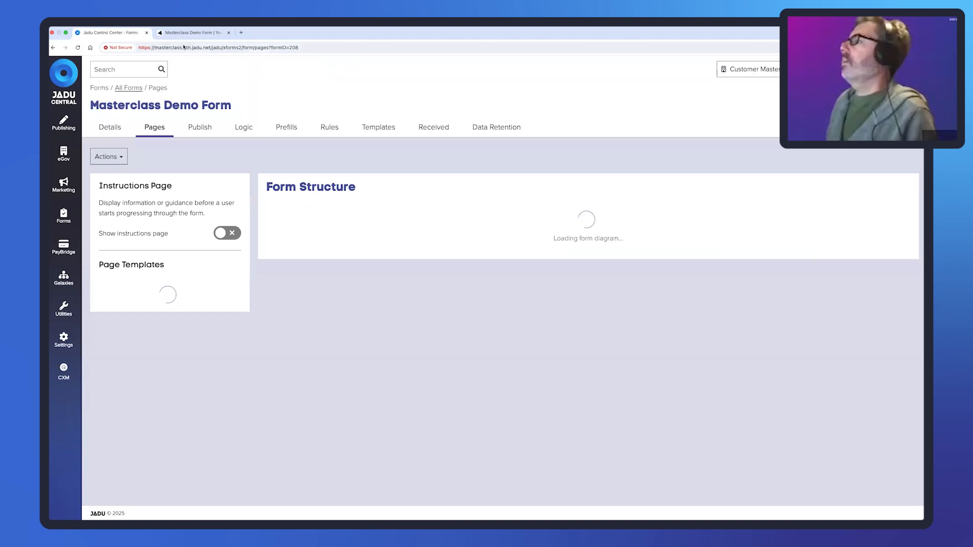
click(185, 34)
click(269, 47)
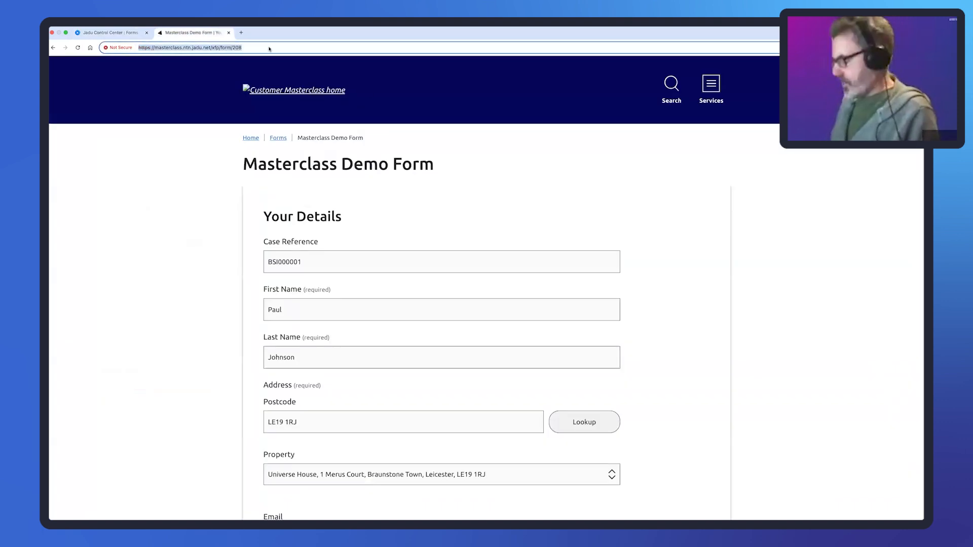
key(Return)
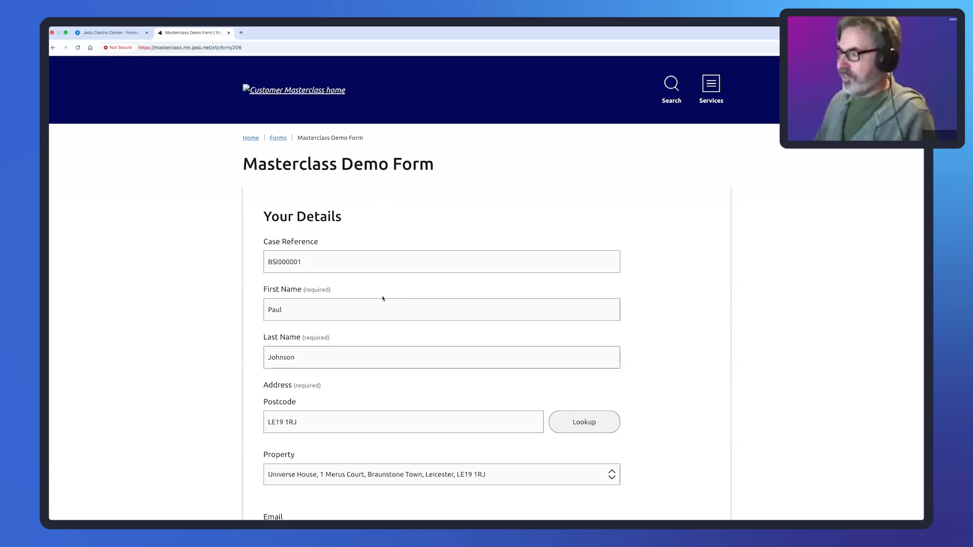
- Back in Jadu Central, open the Masterclass Demo Form from Forms > Internal Forms
click(120, 33)
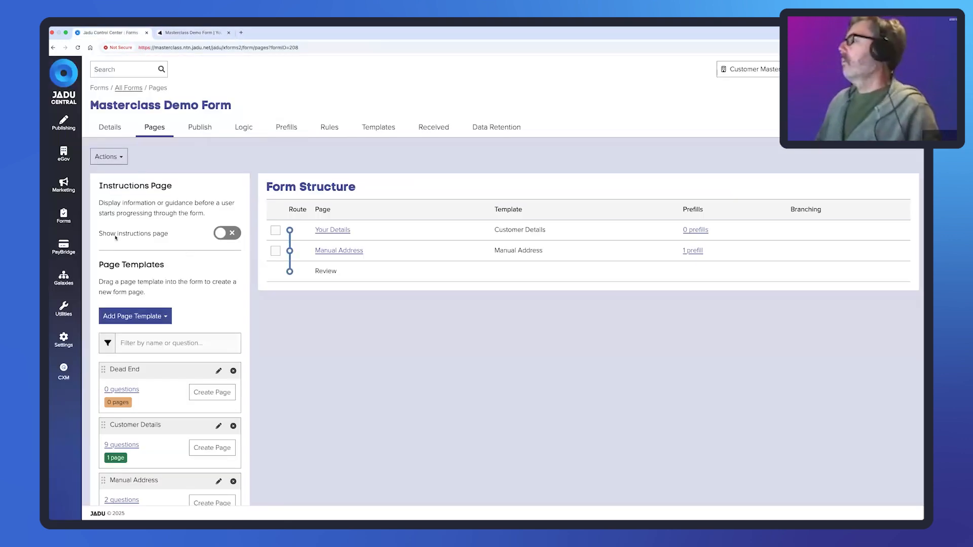
click(68, 217)
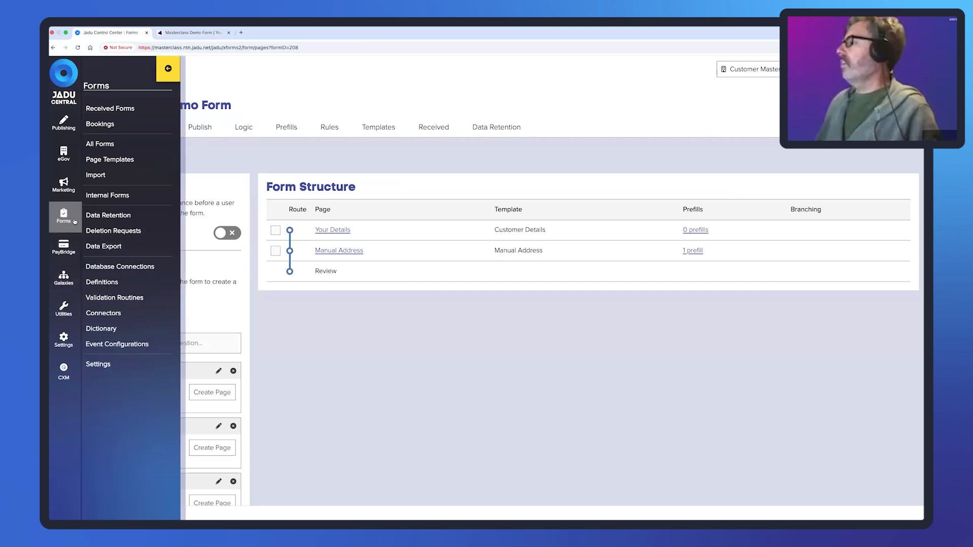
click(100, 195)
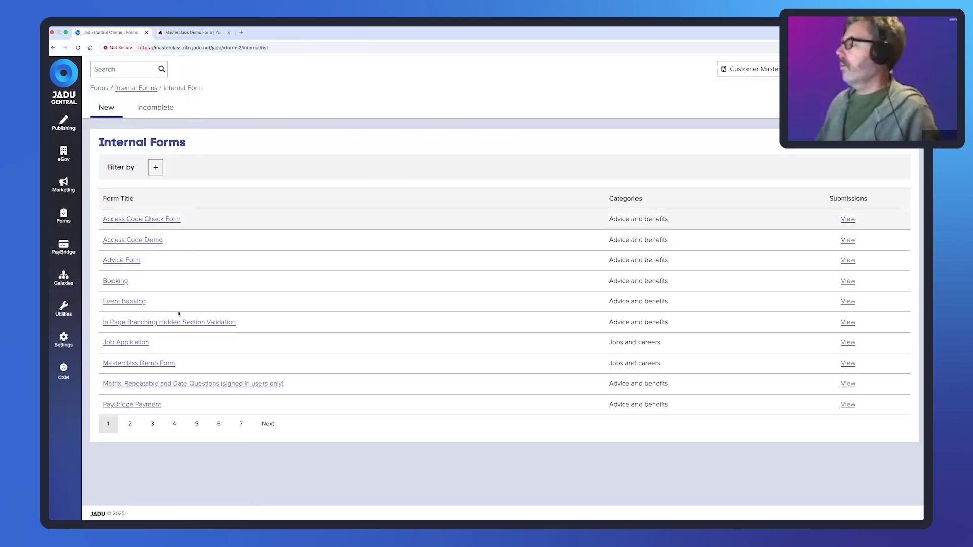
click(141, 363)
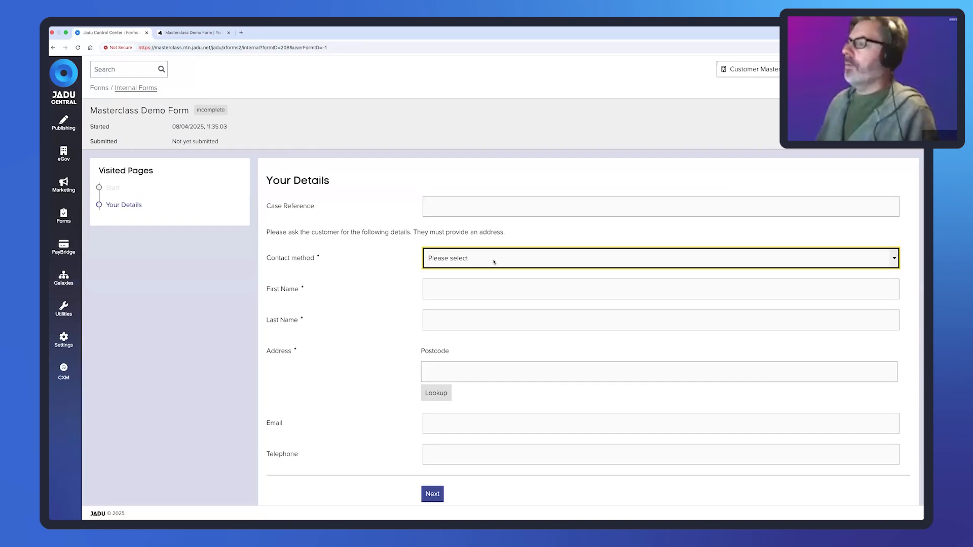
- Inspect the required Contact method dropdown and its label, leaving it on 'Please select'
click(494, 261)
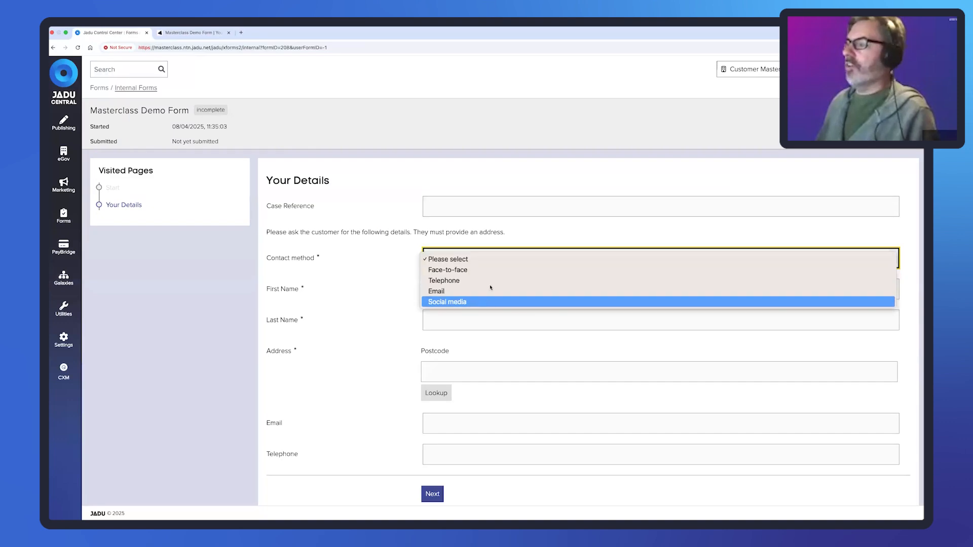
click(356, 231)
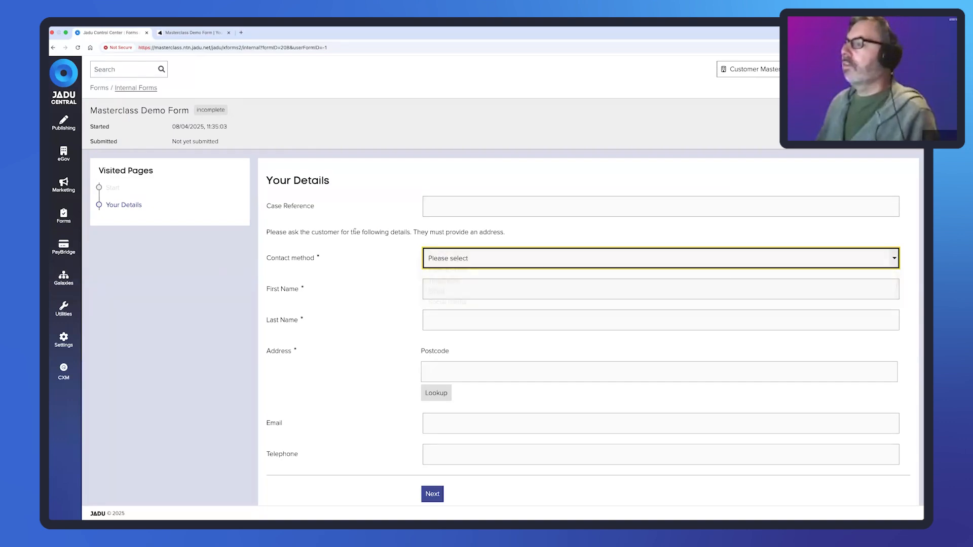
click(362, 243)
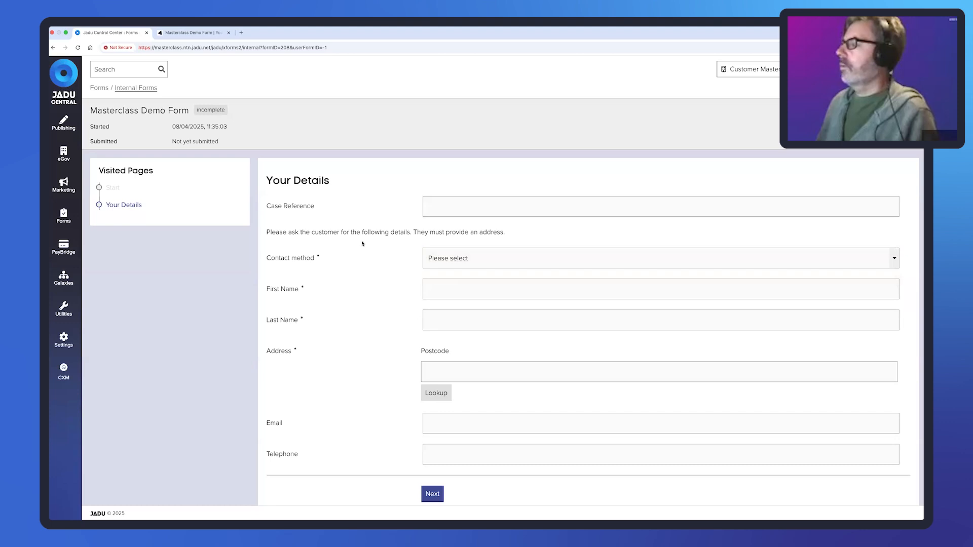
drag(268, 260, 315, 261)
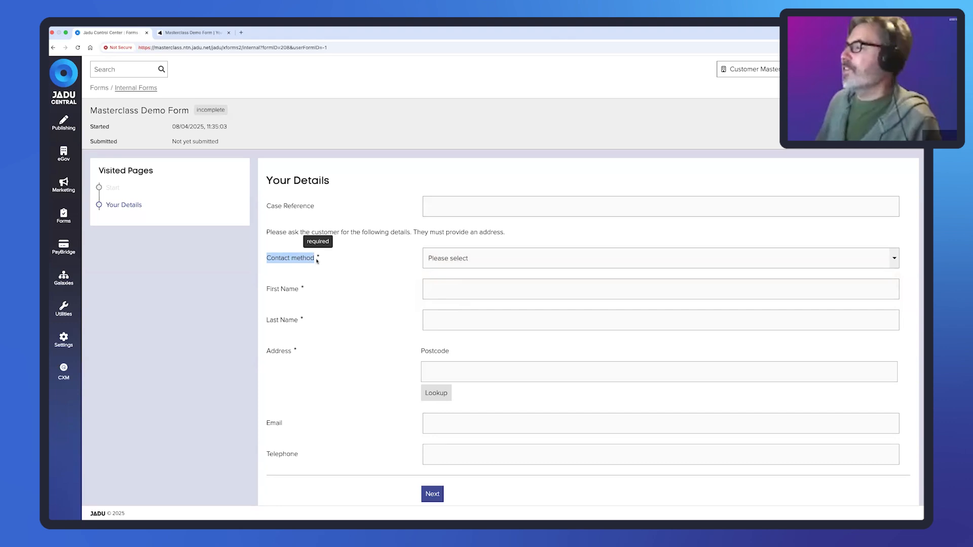
click(317, 261)
drag(315, 260, 267, 260)
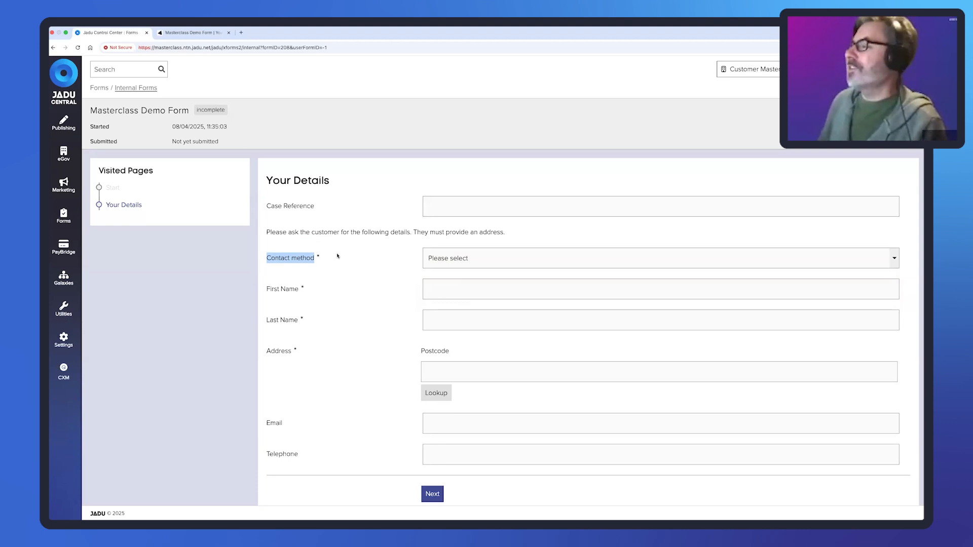
click(337, 256)
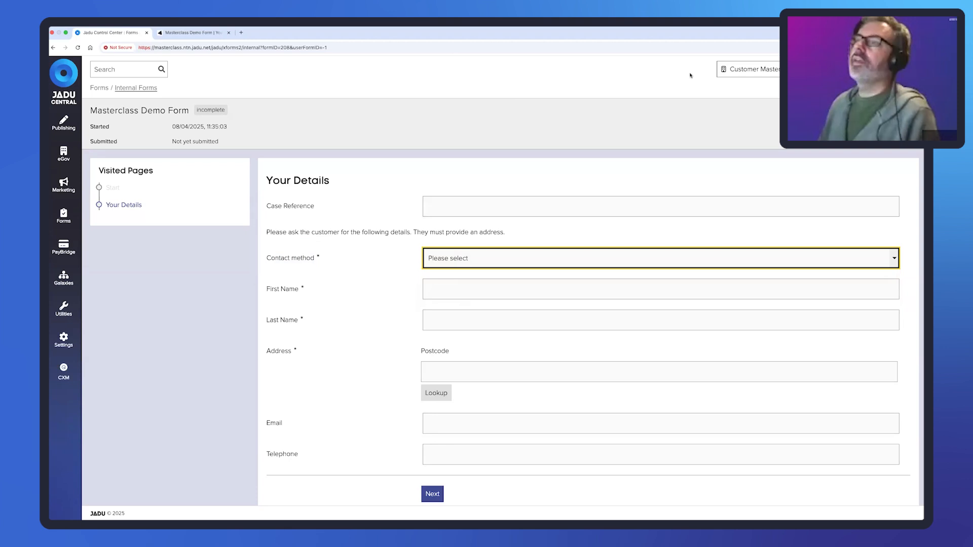
click(612, 87)
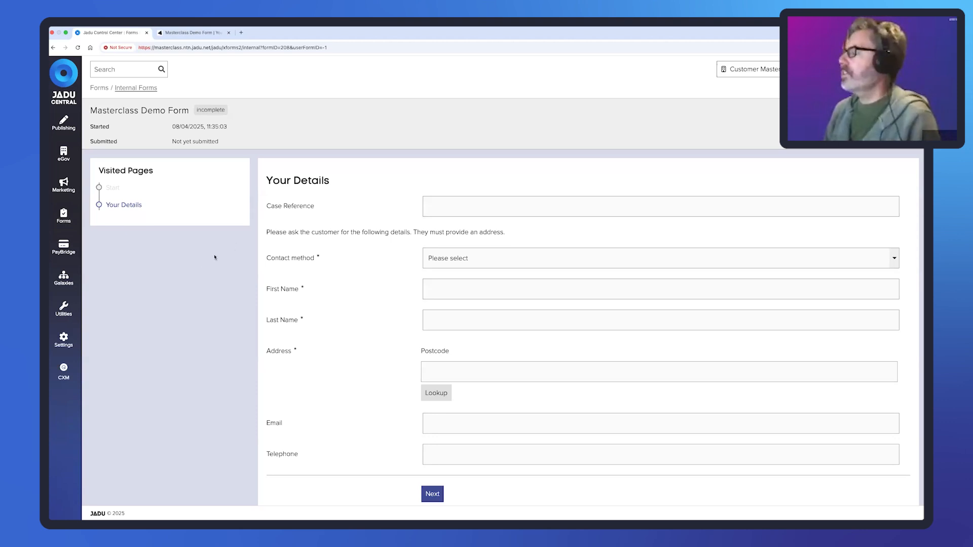
click(68, 218)
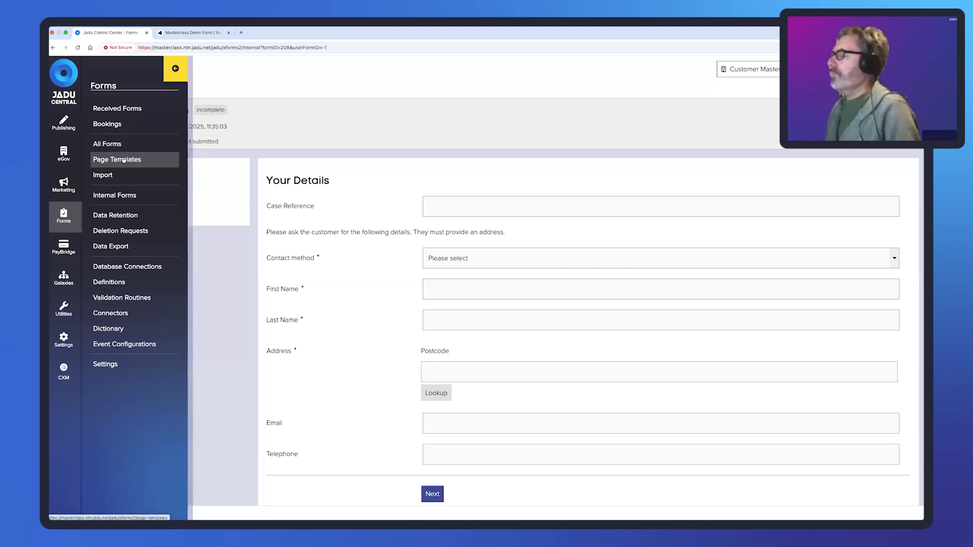
- Open the Dead End template from page 2 of Page Templates and edit its 'Enter error message' instructions
click(123, 160)
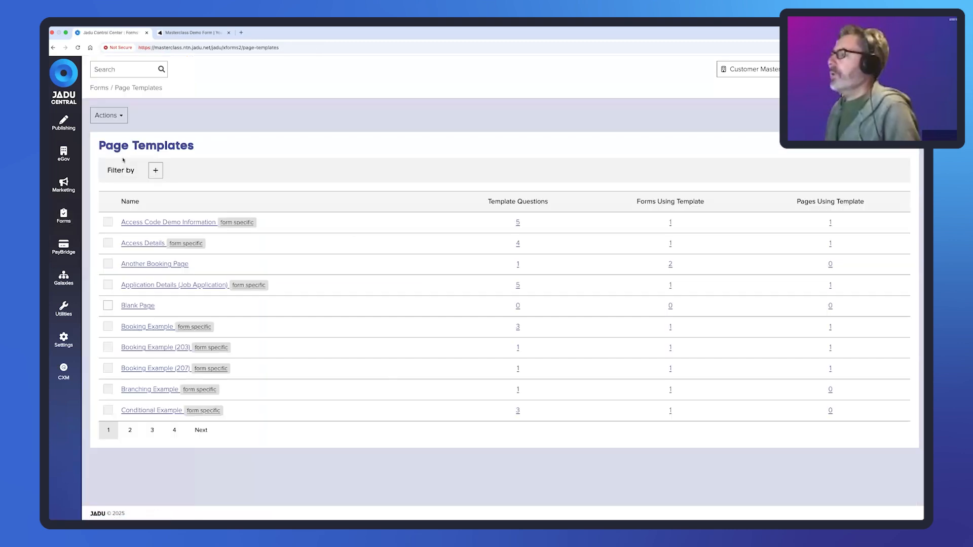
click(128, 433)
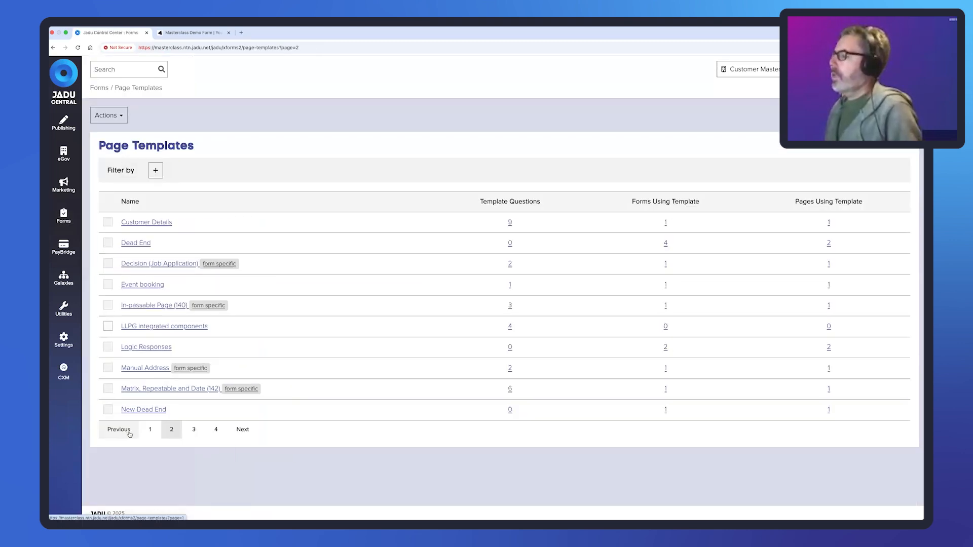
click(137, 243)
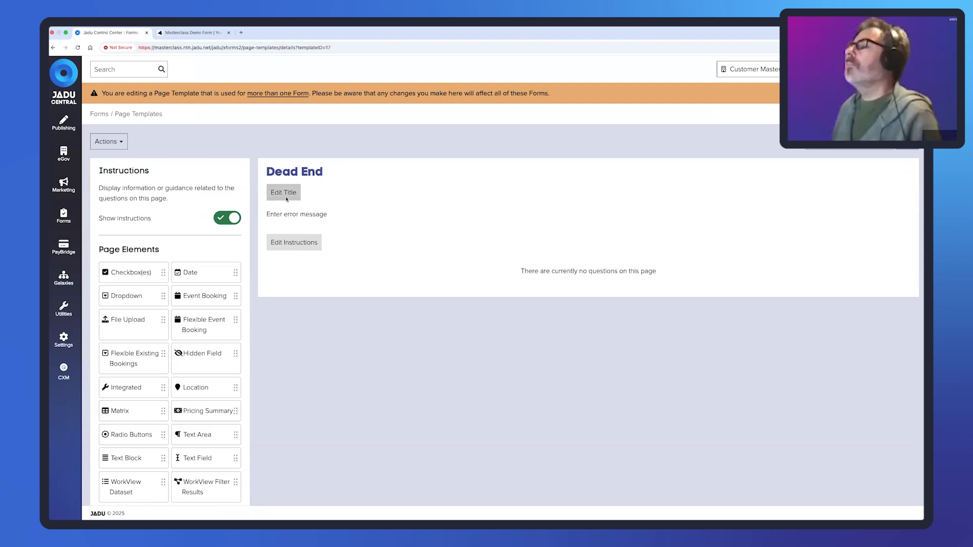
drag(267, 217, 328, 219)
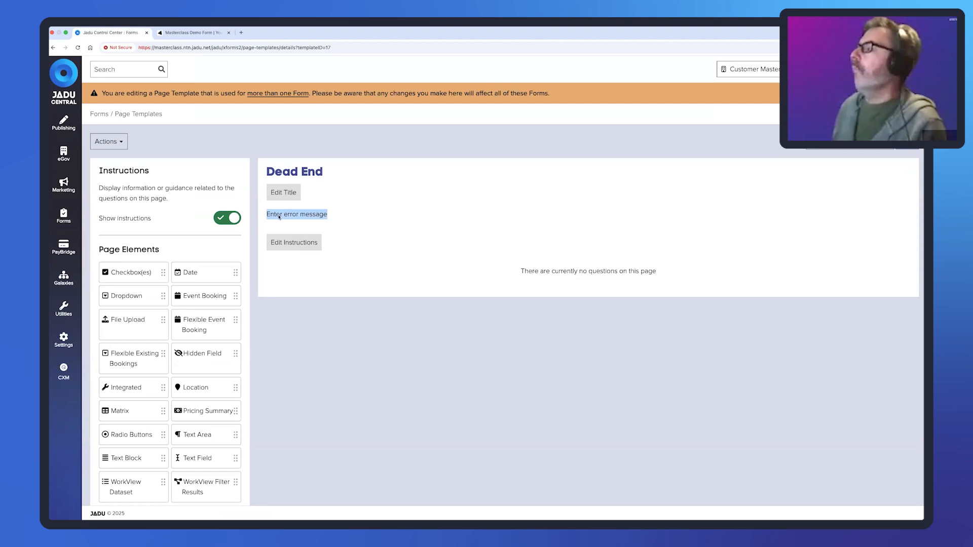
drag(267, 214, 328, 223)
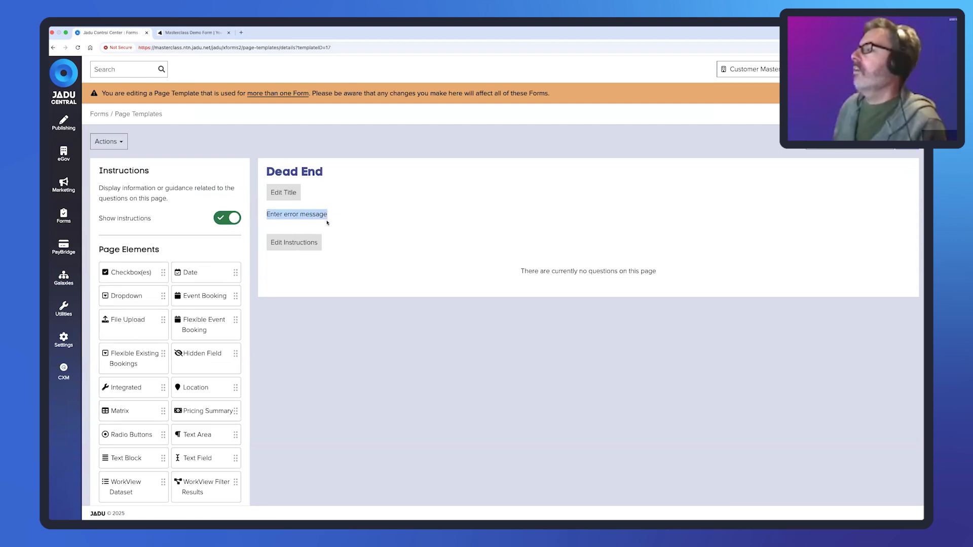
click(295, 244)
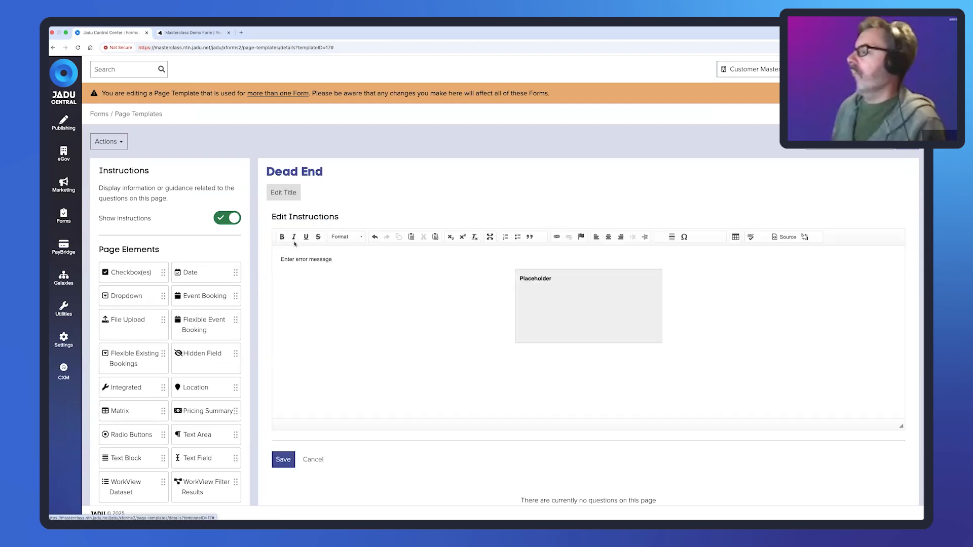
- Review the Placeholder snippet's style code, confirm it, and save the Dead End instructions
triple_click(344, 266)
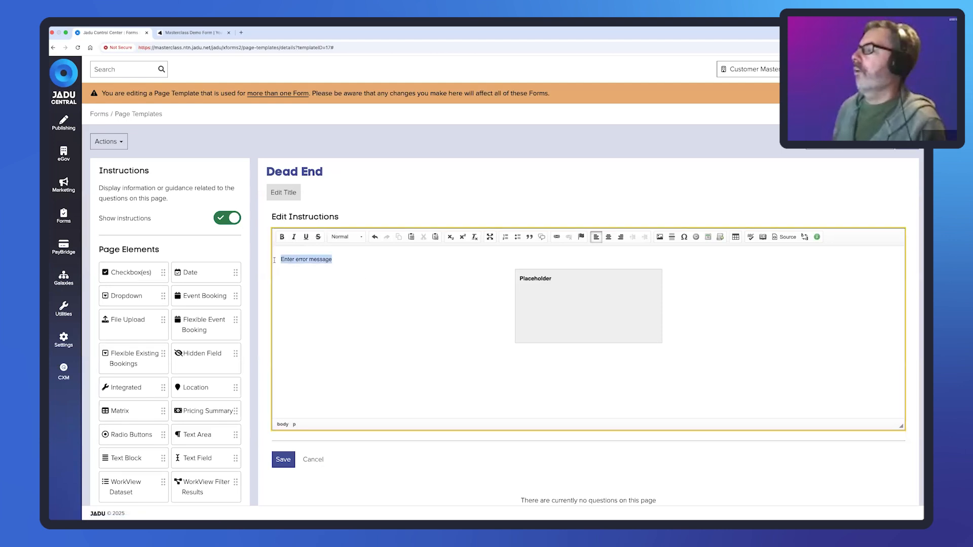
double_click(540, 278)
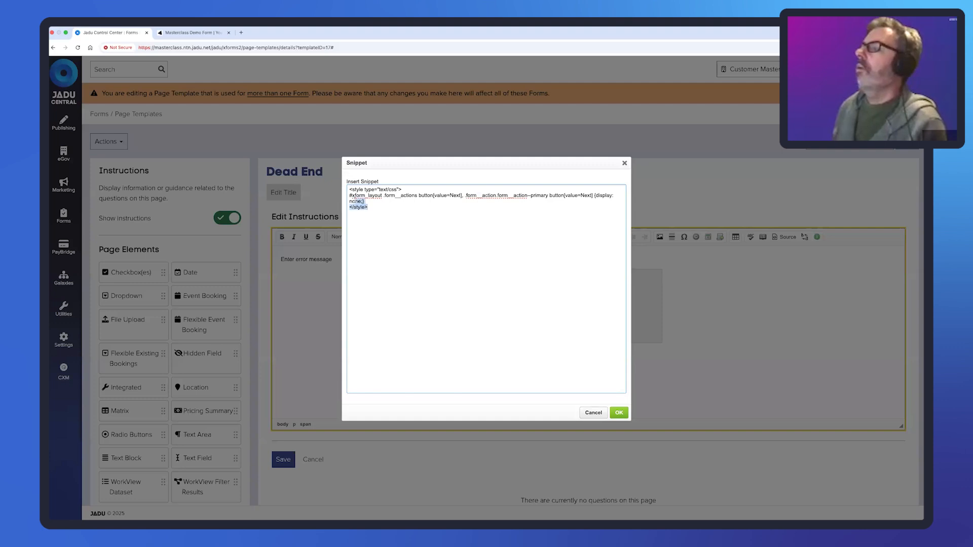
drag(367, 208, 343, 191)
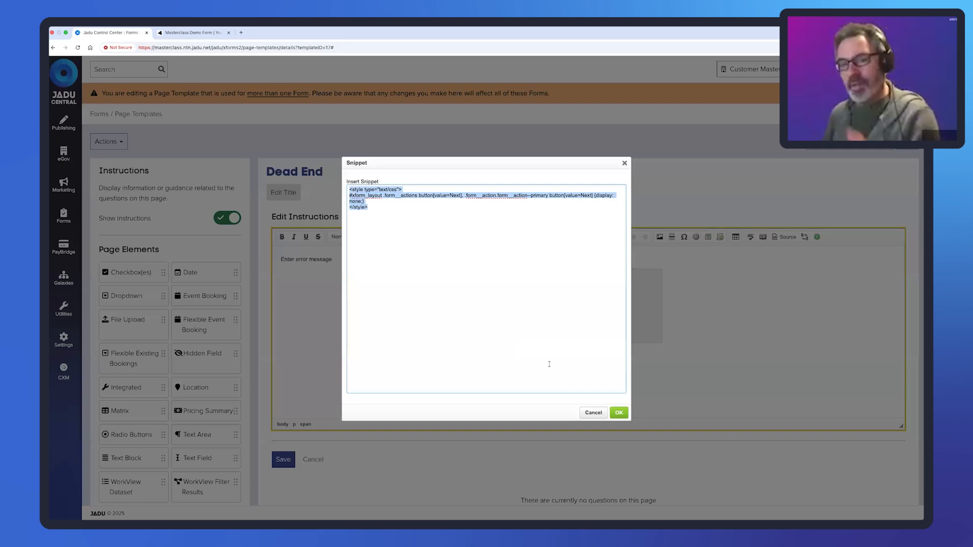
click(619, 412)
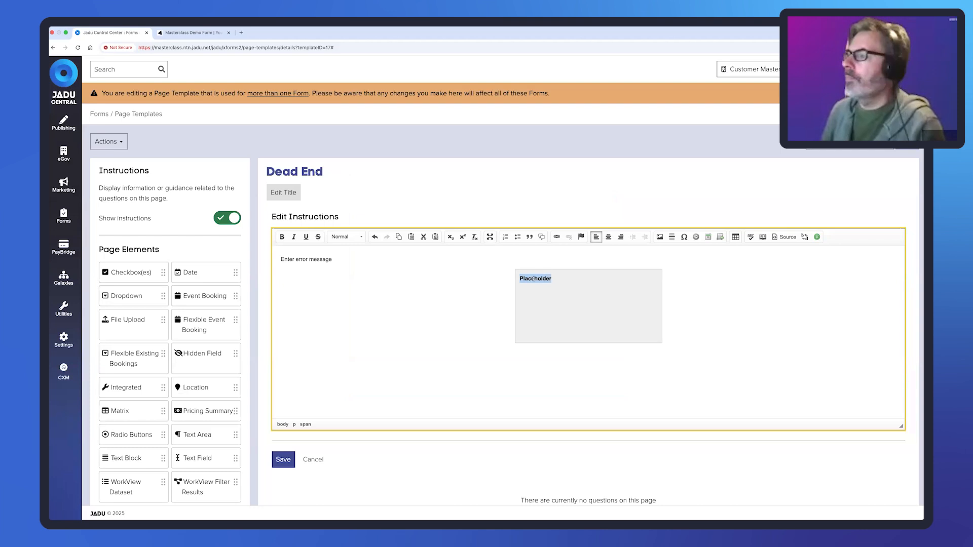
click(370, 267)
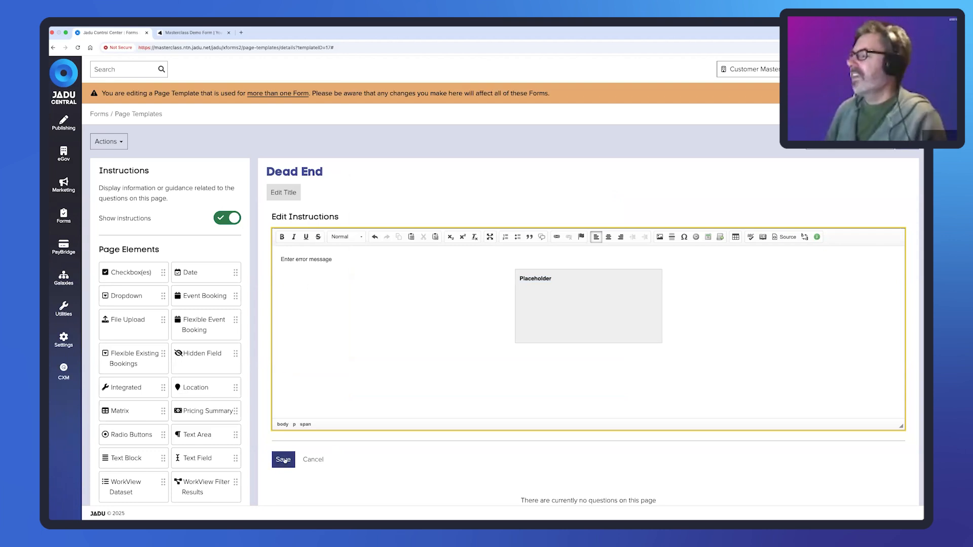
click(282, 460)
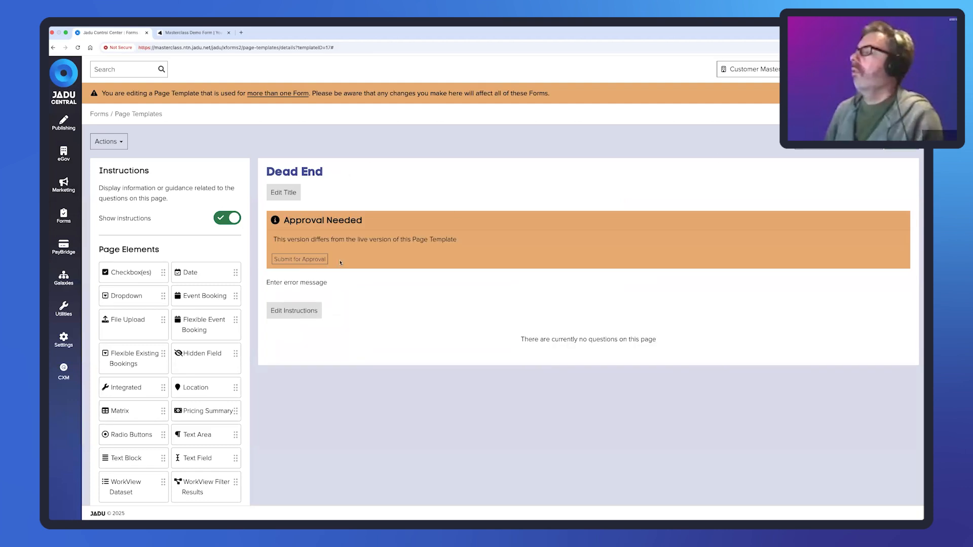
- Submit and approve the new Dead End template version, then return to the Page Templates list
click(299, 259)
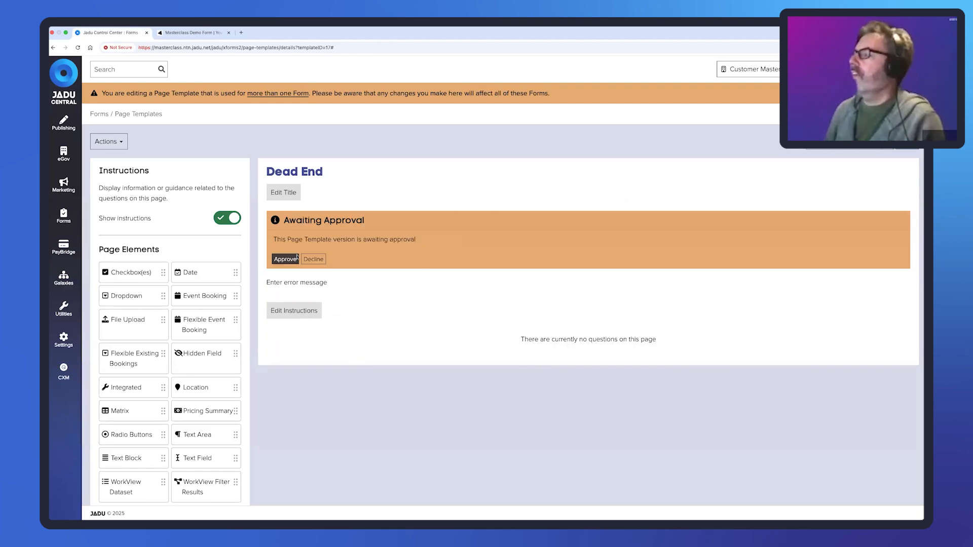
click(296, 258)
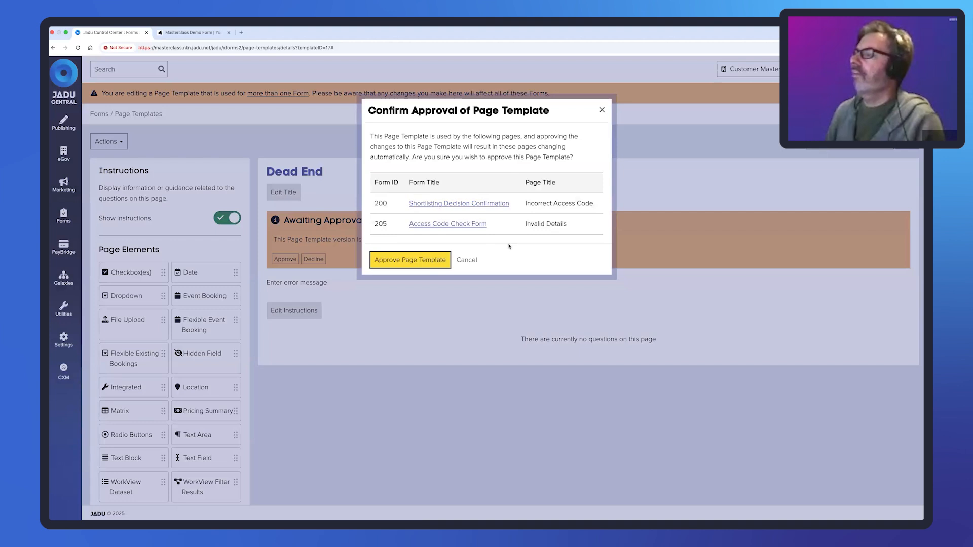
key(Return)
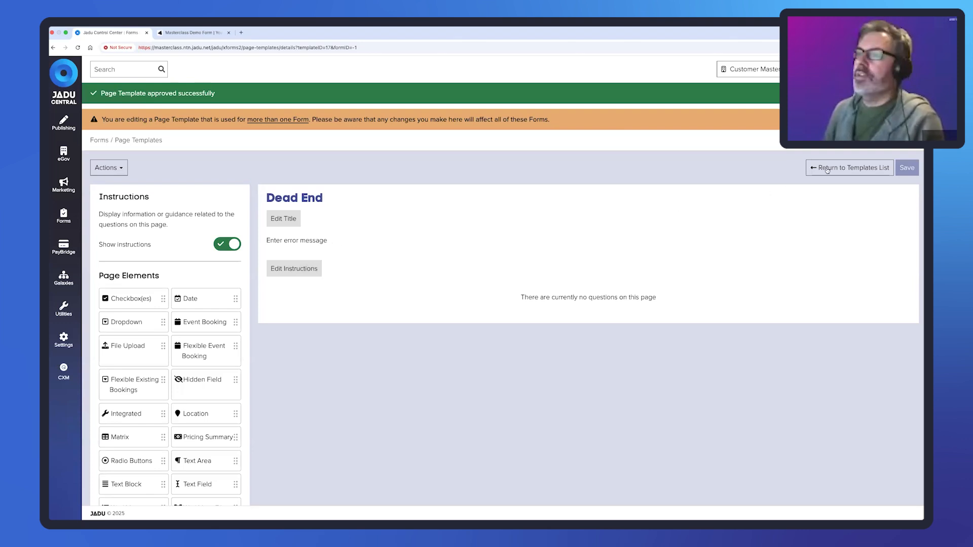
click(847, 168)
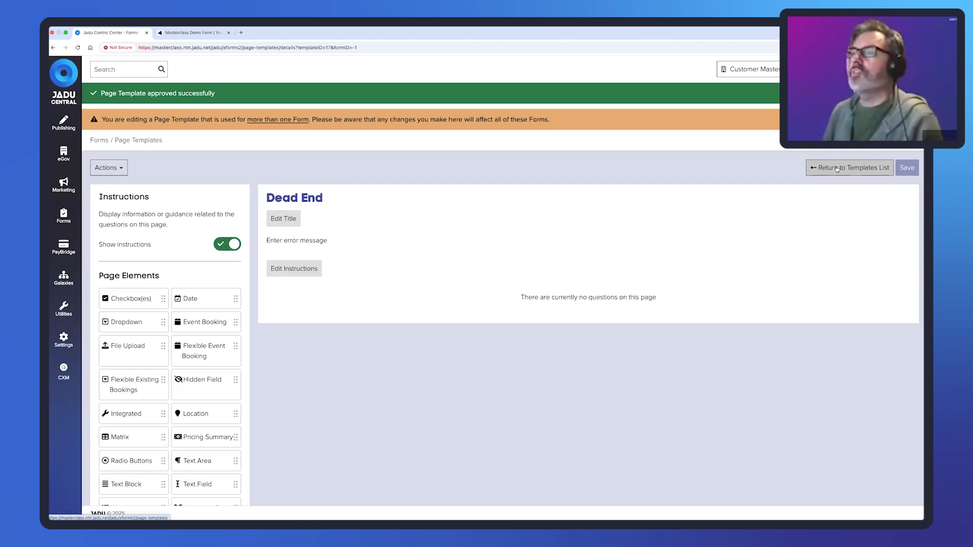
click(834, 169)
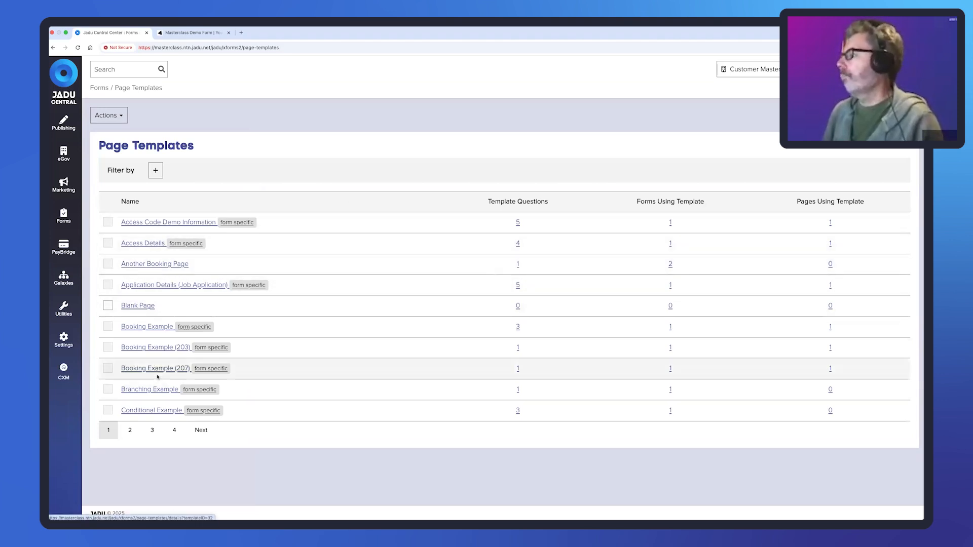
- Open the Masterclass Demo Form from Forms > Internal Forms
click(63, 152)
click(62, 213)
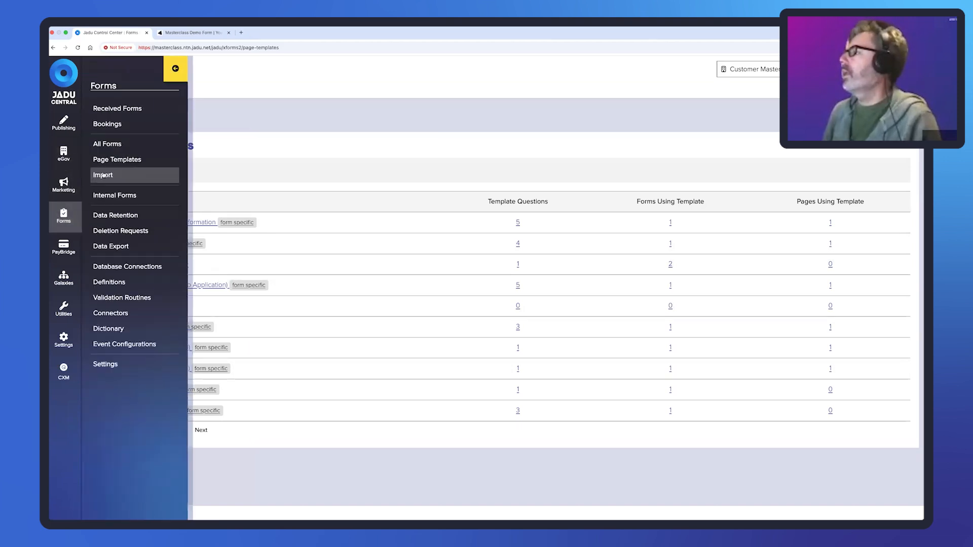
click(110, 196)
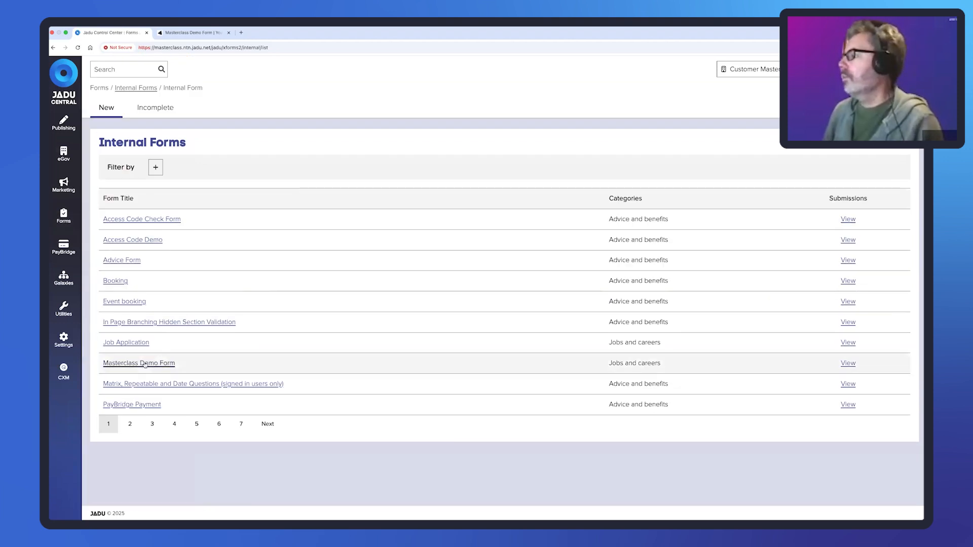
click(137, 363)
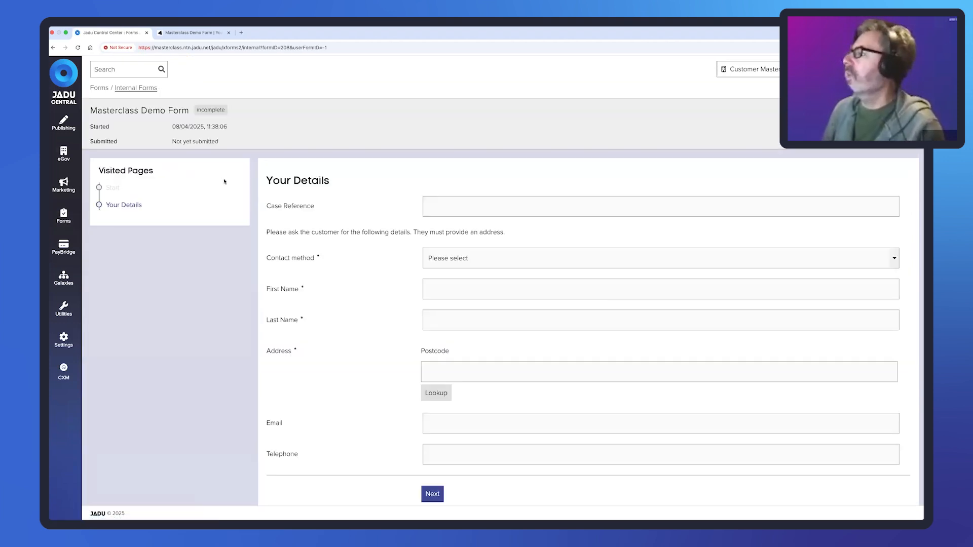
- Open the form's Pages view from All Forms and scroll the Page Templates panel to Dead End
click(63, 215)
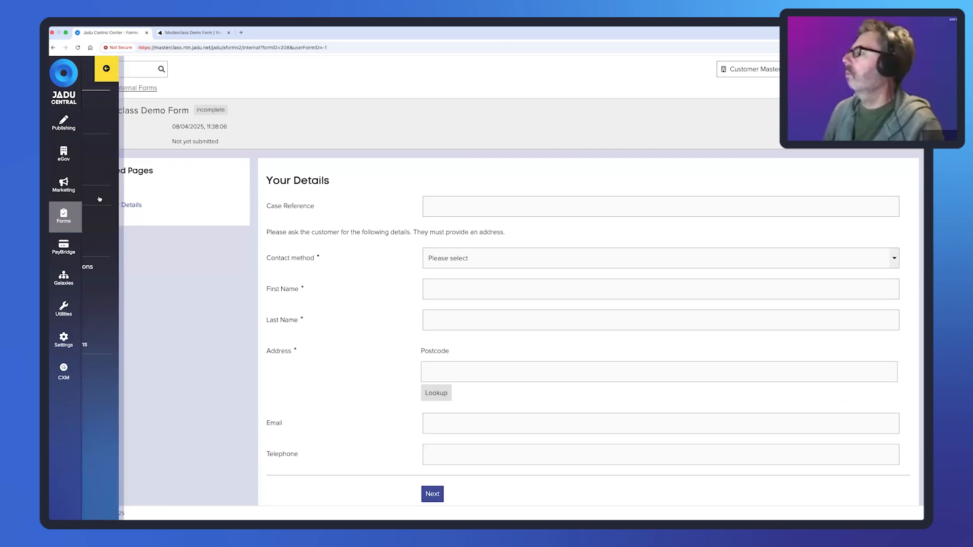
click(174, 150)
click(157, 329)
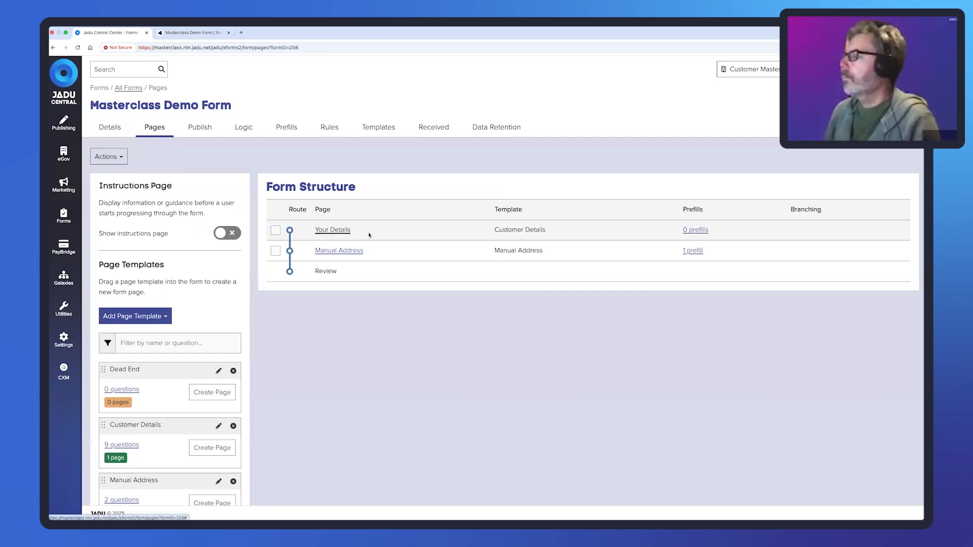
scroll(338, 287, down, 1)
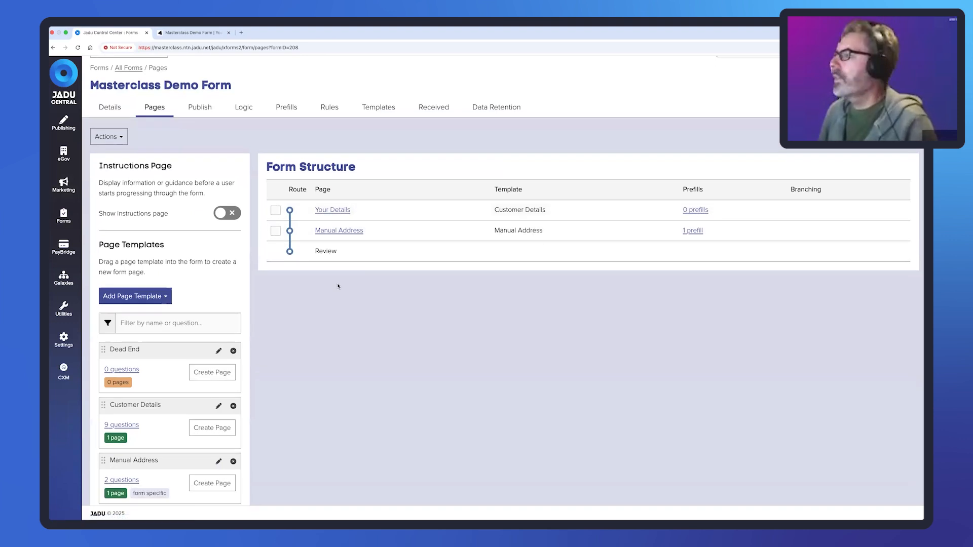
scroll(180, 426, down, 5)
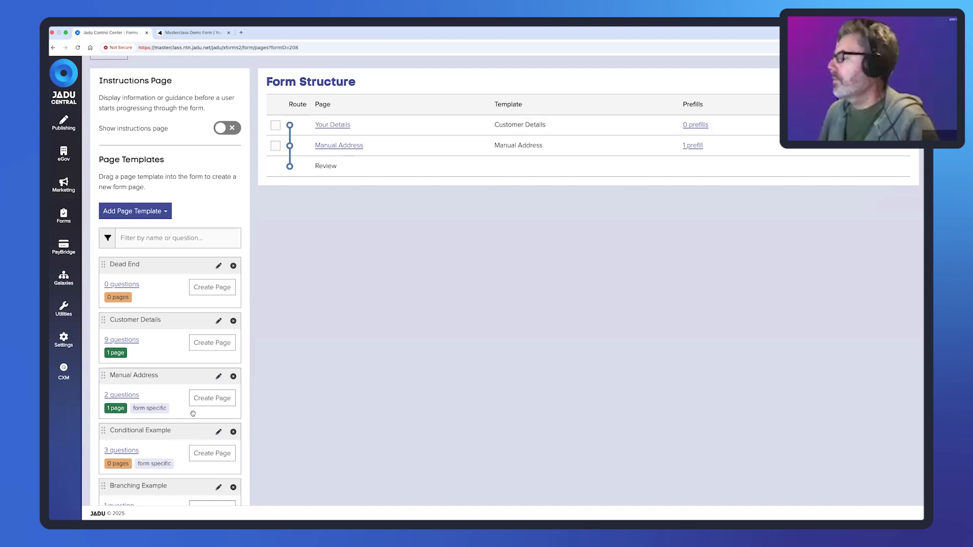
scroll(181, 442, down, 1)
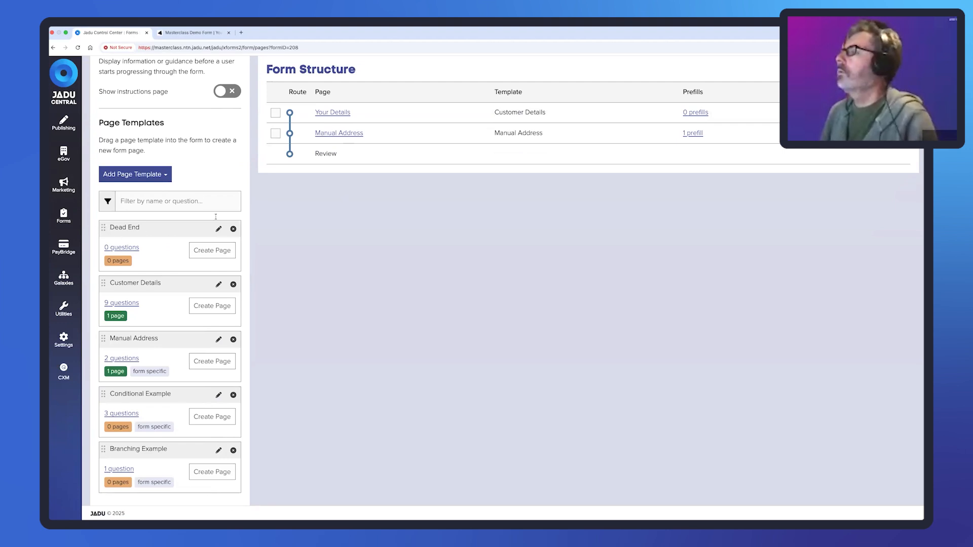
scroll(216, 216, up, 1)
- Drop a Dead End page into Form Structure titled 'Invalid Details' reading 'My new error message.' and save
drag(147, 246, 402, 159)
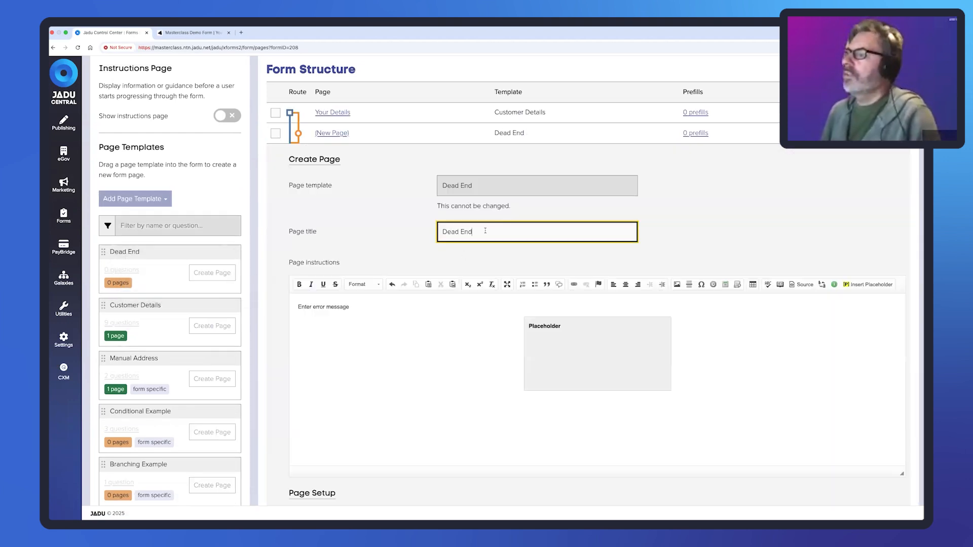
drag(485, 231, 430, 234)
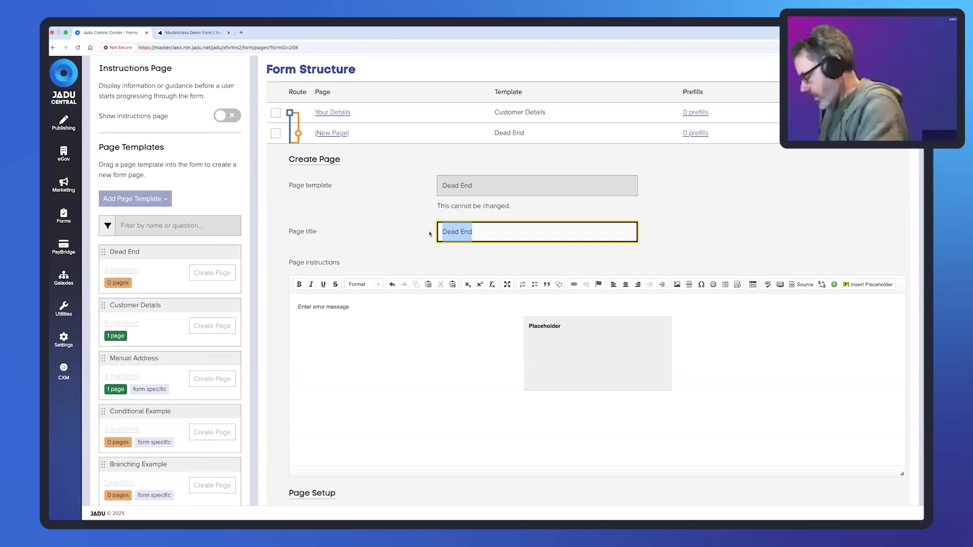
key(BackSpace)
text(Invalid Det)
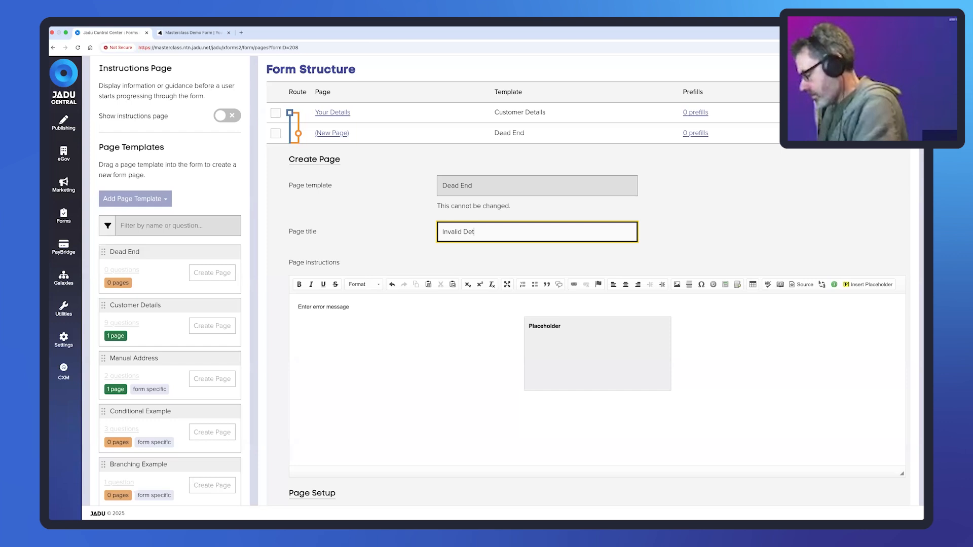
text(ails)
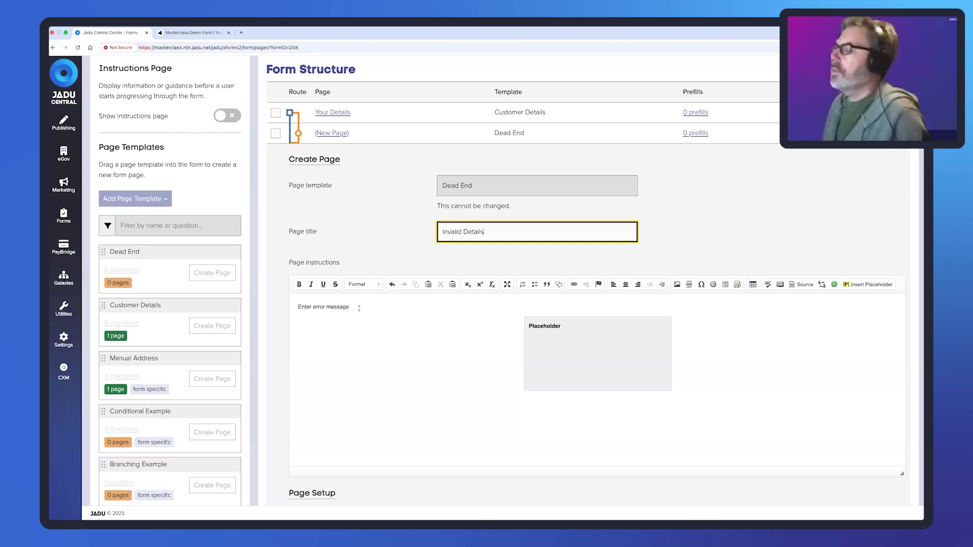
drag(360, 307, 296, 308)
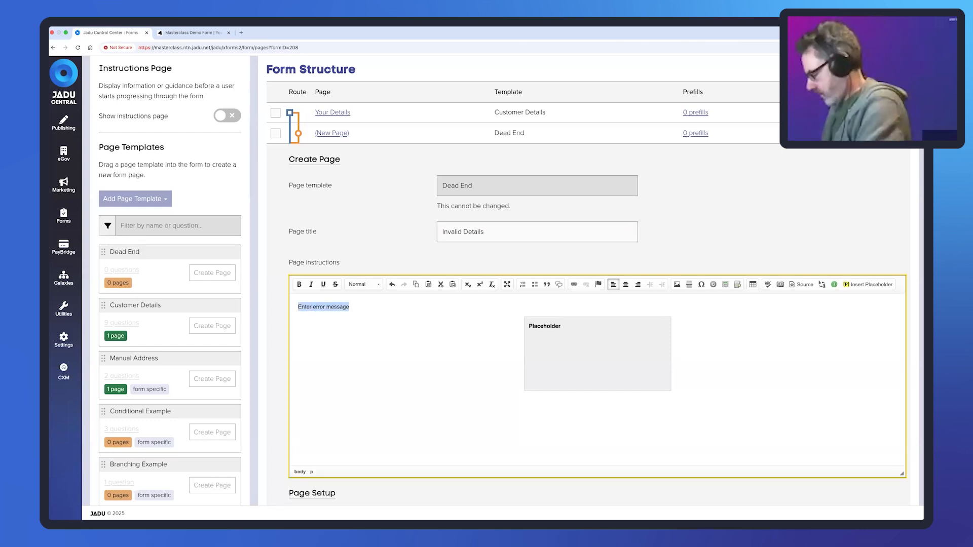
text(My new error )
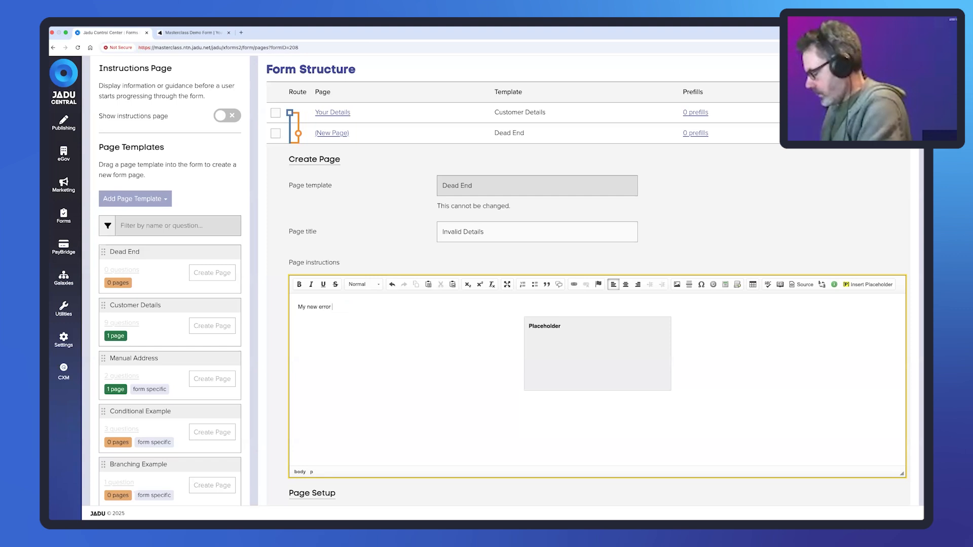
text(message)
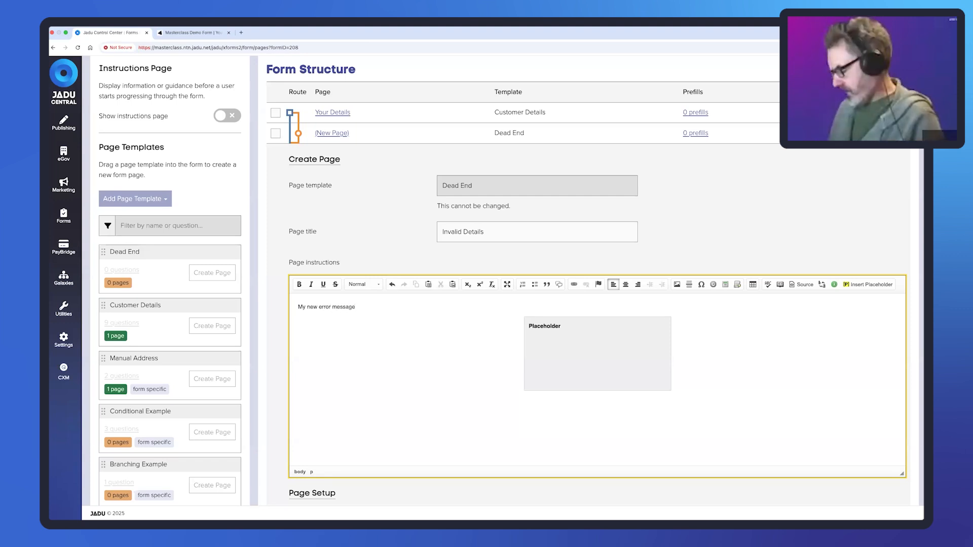
text(.)
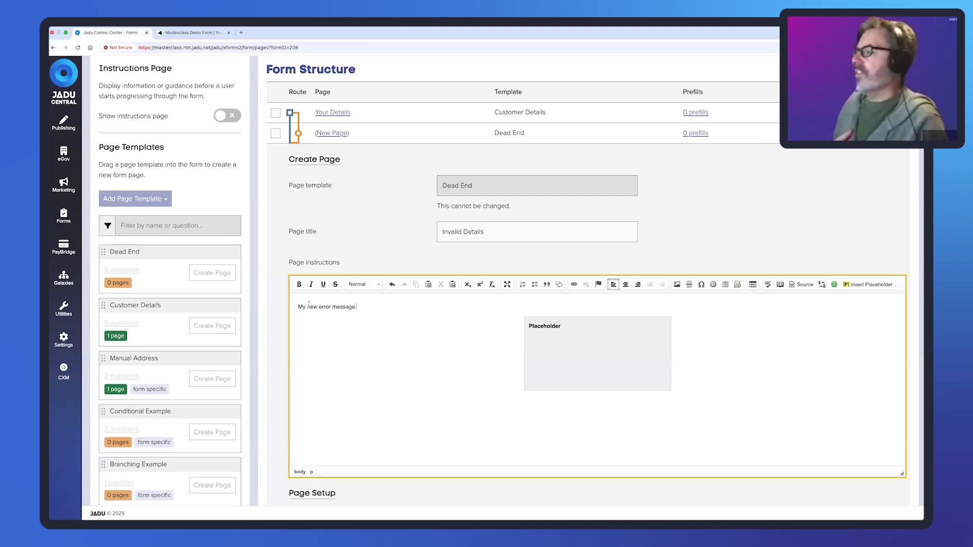
triple_click(309, 305)
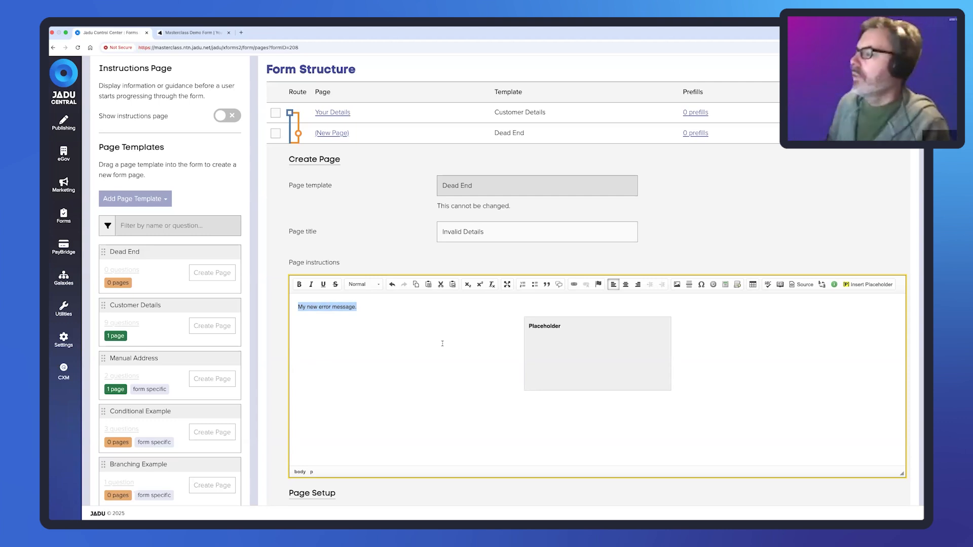
scroll(442, 343, down, 3)
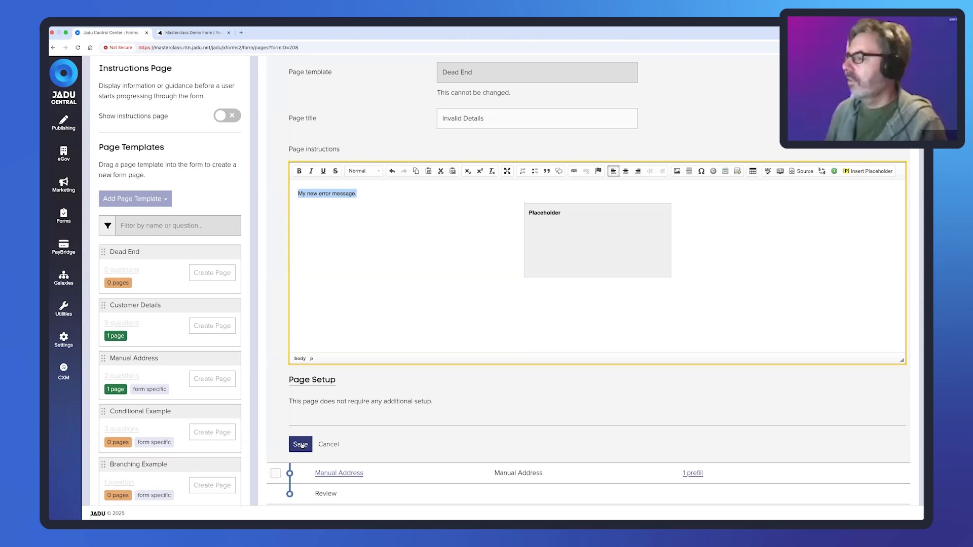
click(300, 445)
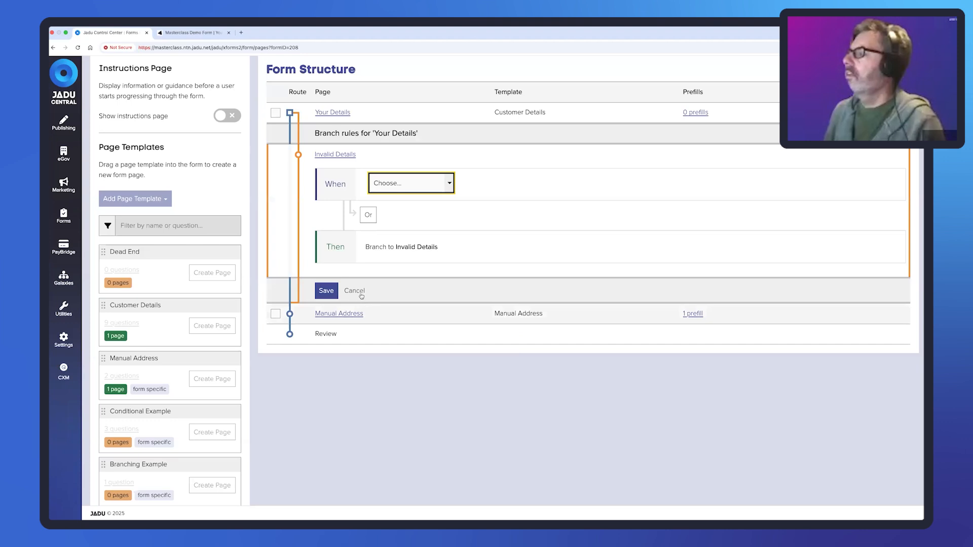
- Cancel the branch rule editor for Your Details without adding a branch
click(360, 291)
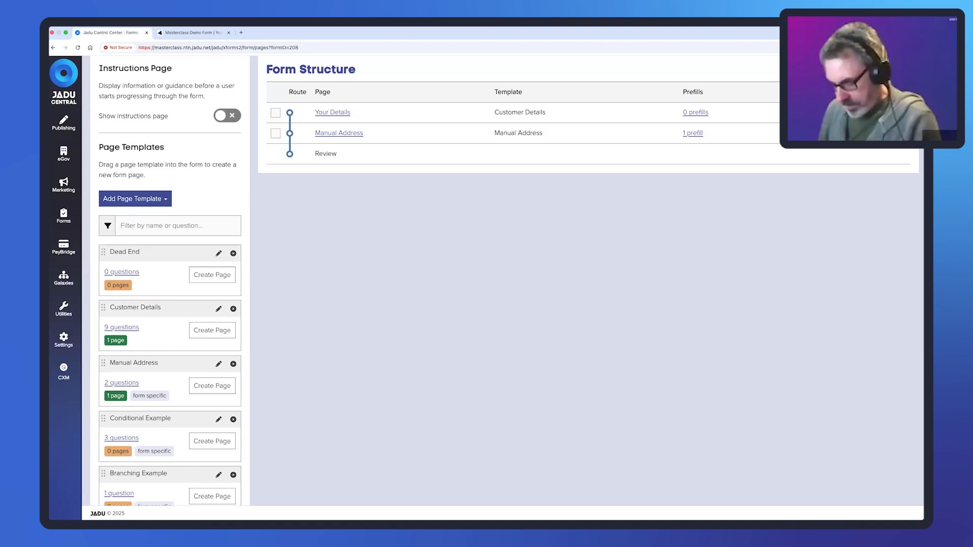
scroll(436, 101, up, 3)
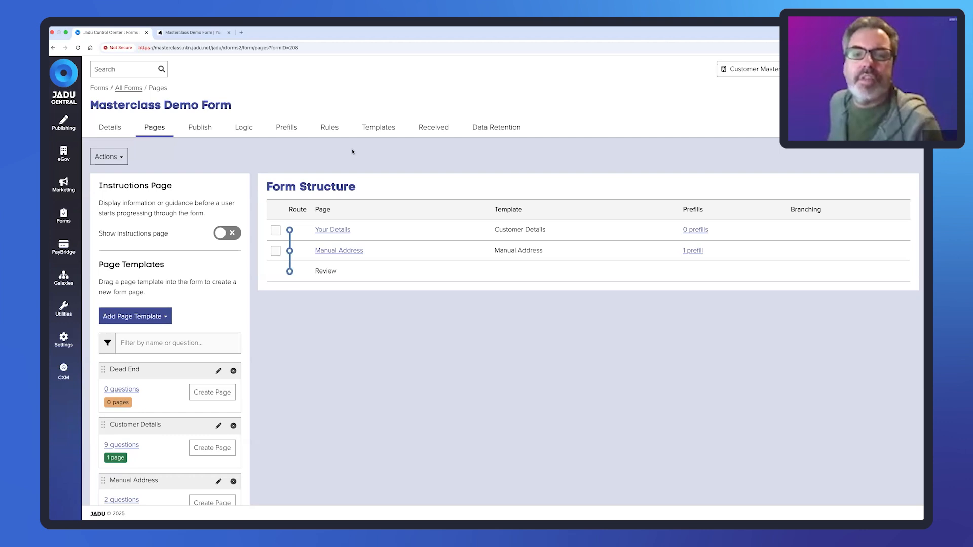
click(64, 223)
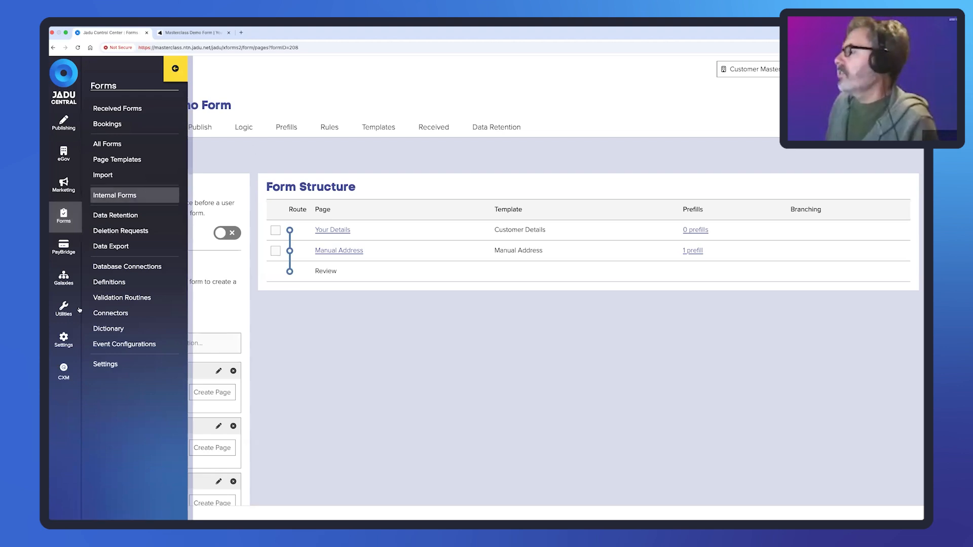
click(175, 69)
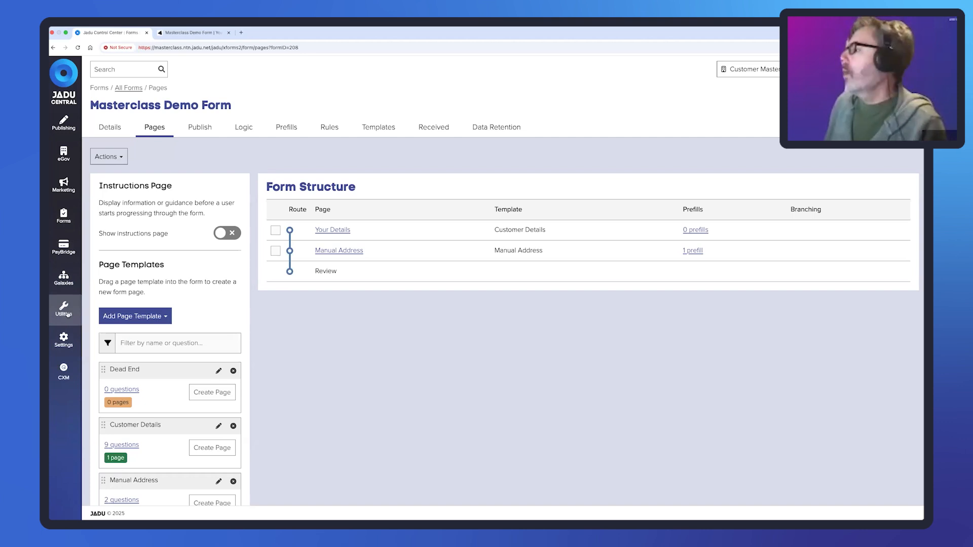
- Go to Utilities > Admin Privileges and show the Roles list
click(65, 313)
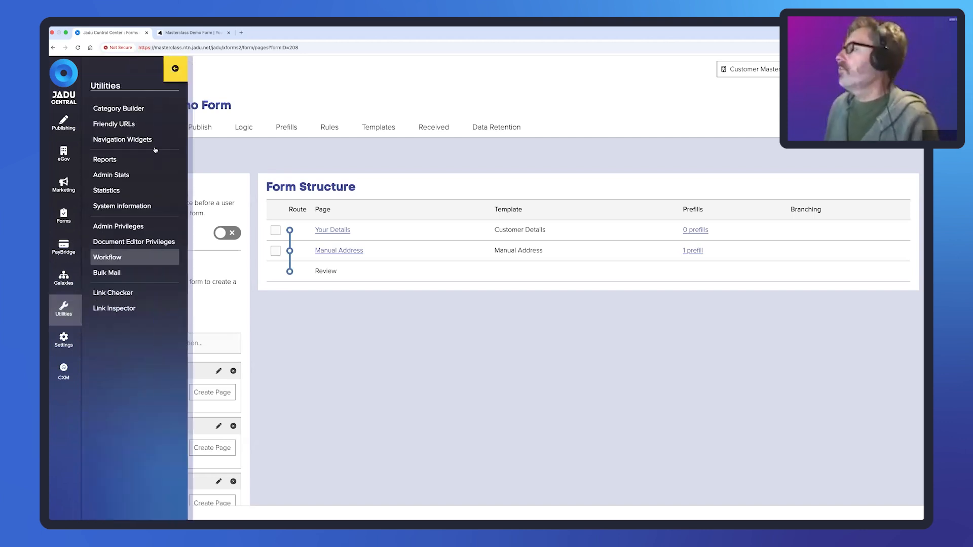
click(125, 227)
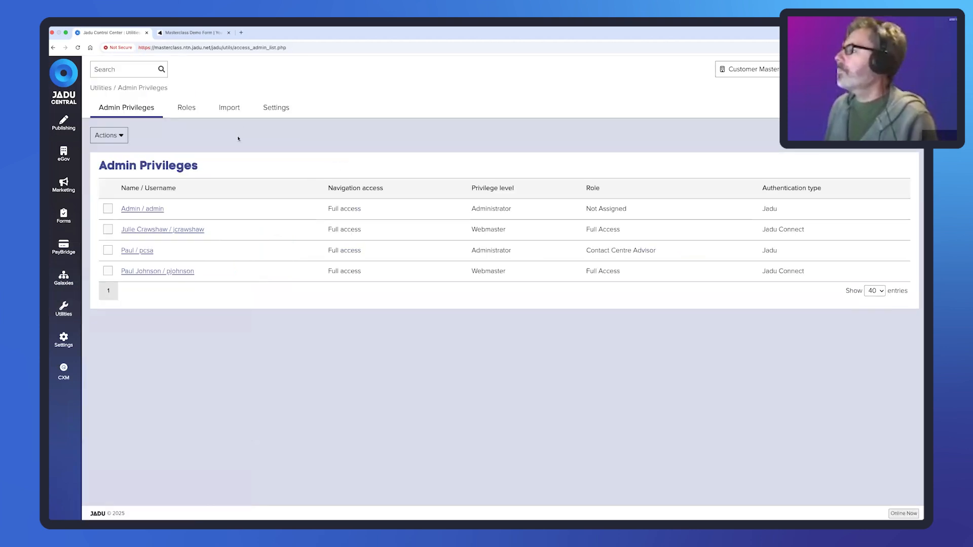
click(187, 110)
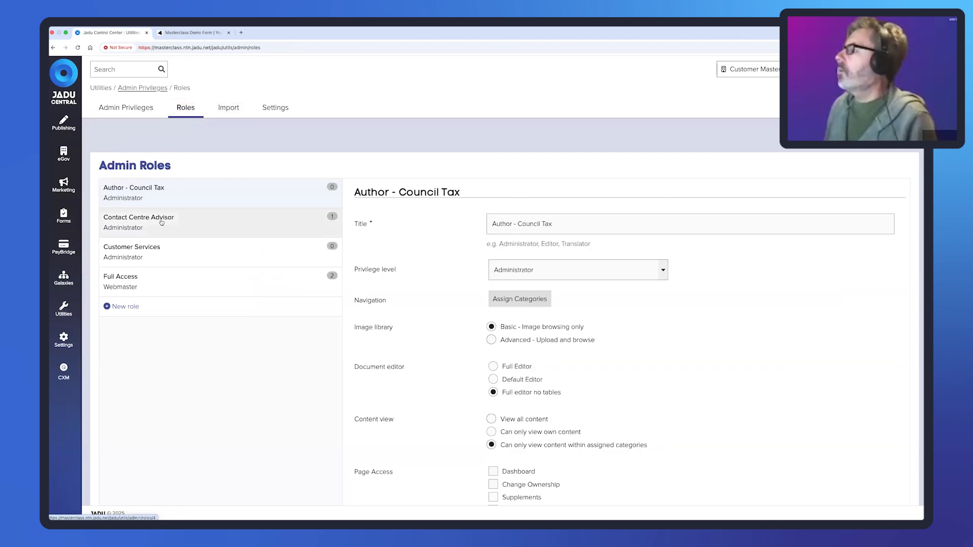
- Open the Contact Centre Advisor role and expand its Forms and PayBridge permission groups
click(159, 223)
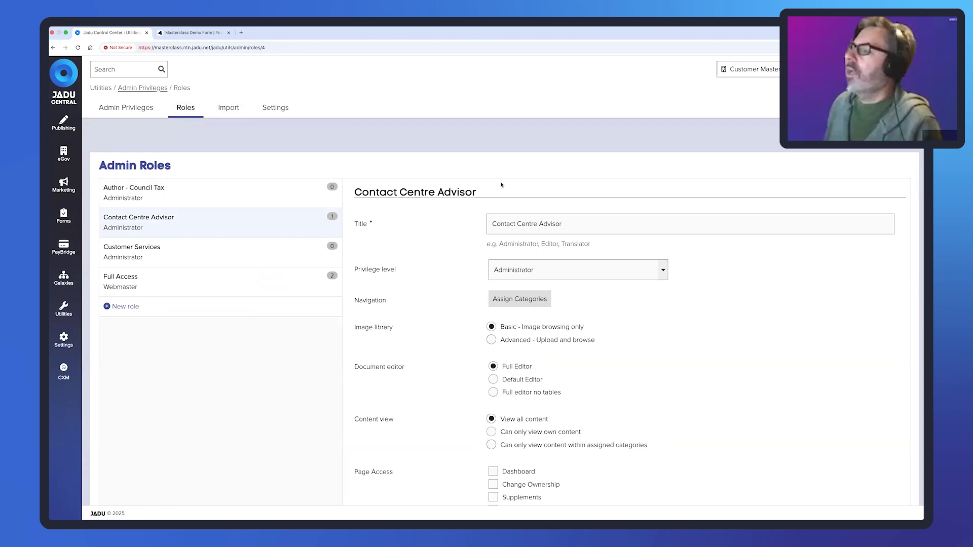
scroll(507, 244, down, 8)
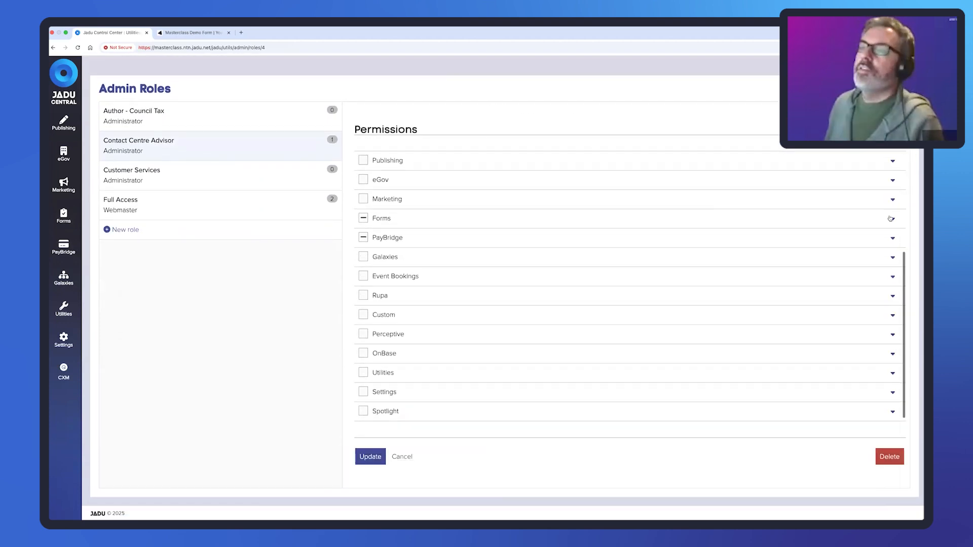
click(891, 218)
scroll(652, 304, down, 5)
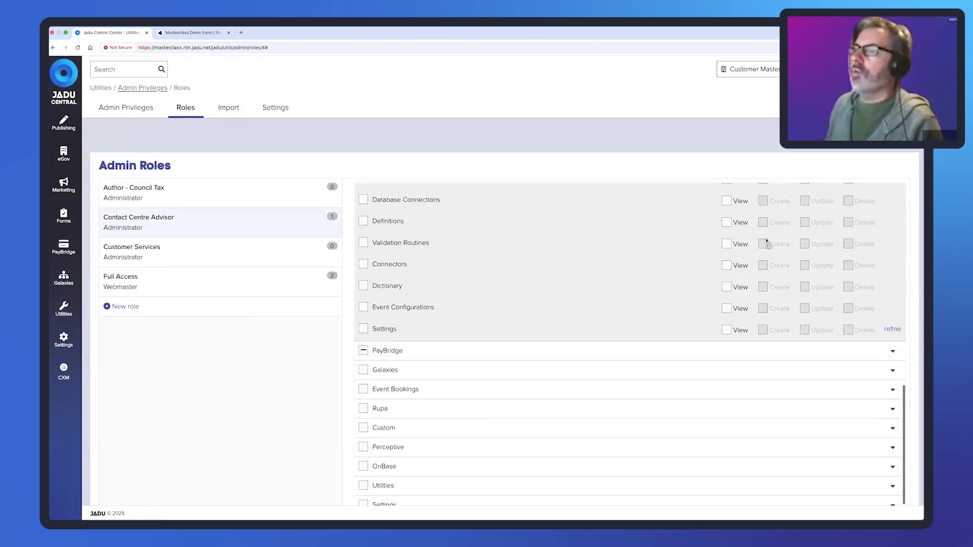
scroll(767, 243, up, 4)
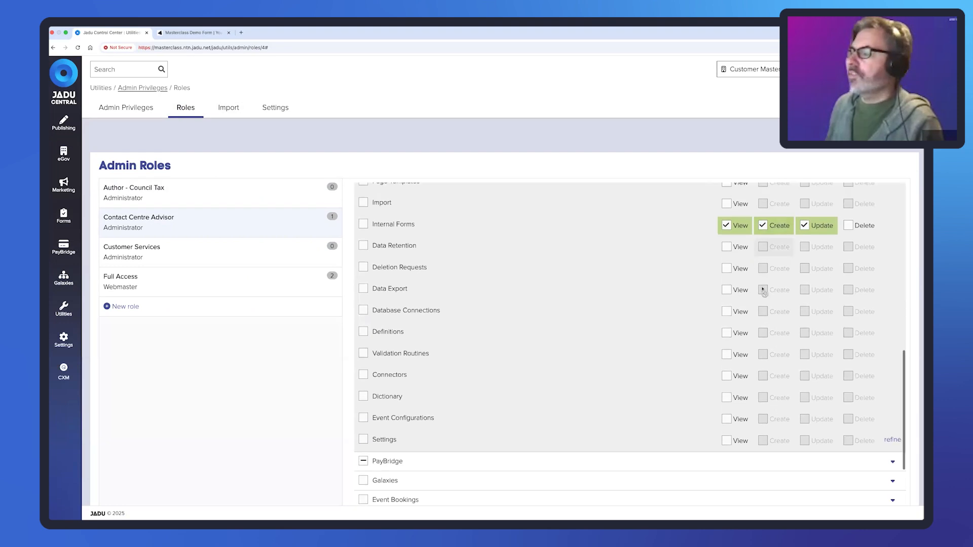
scroll(764, 290, down, 3)
click(892, 385)
scroll(757, 383, down, 3)
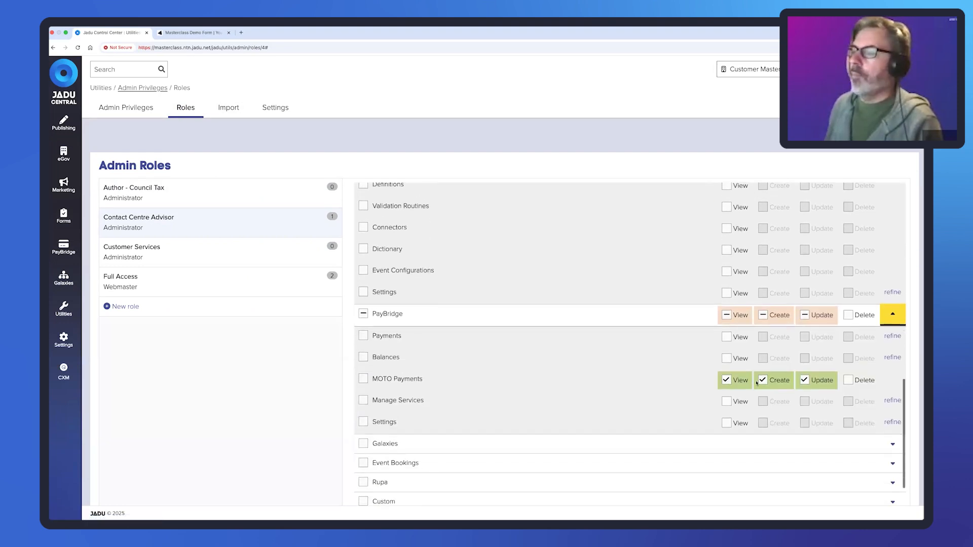
scroll(757, 384, down, 1)
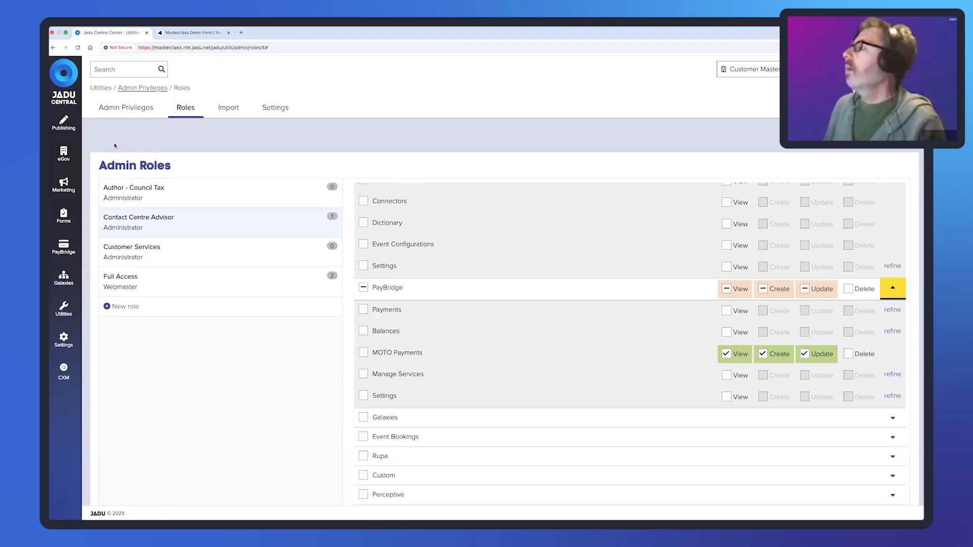
- Browse the Forms and PayBridge navigation flyouts, then reopen the Forms flyout
click(65, 216)
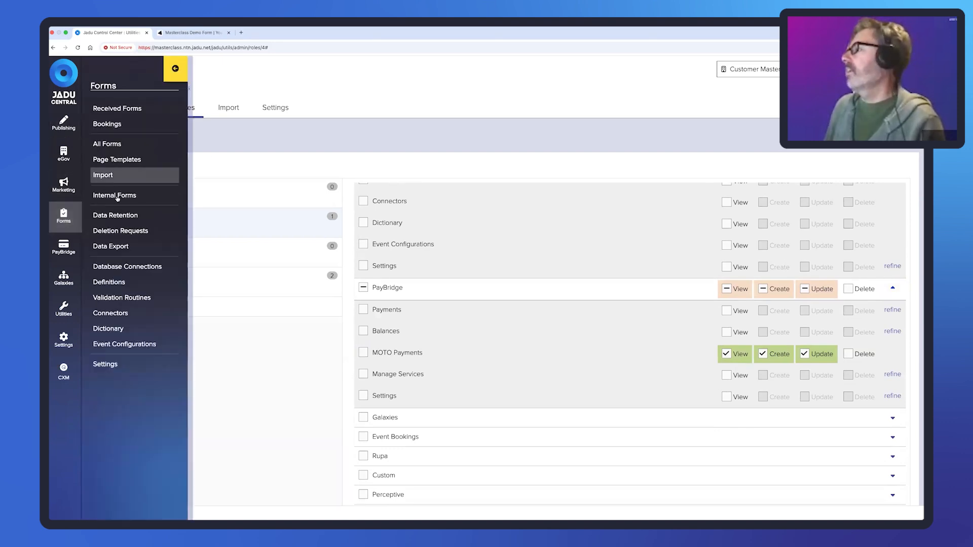
click(61, 249)
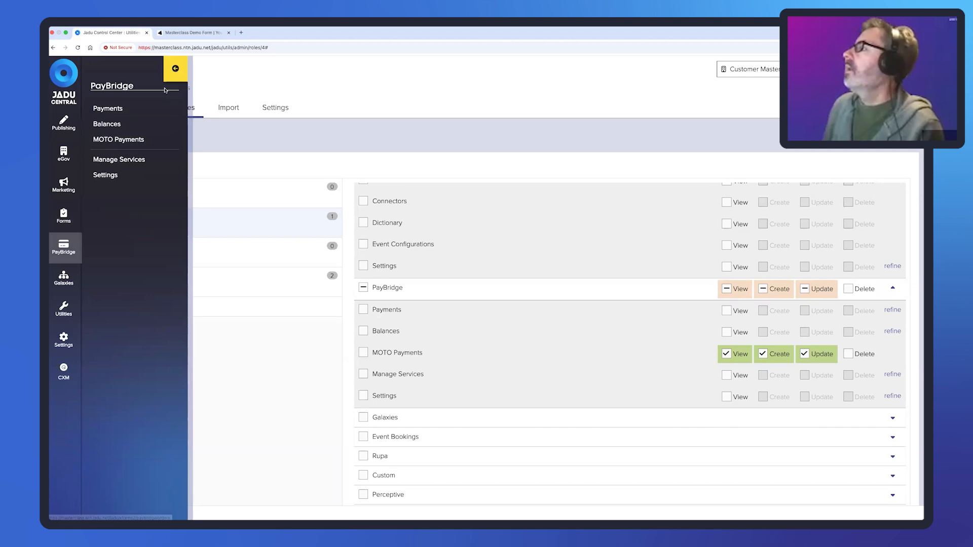
click(176, 70)
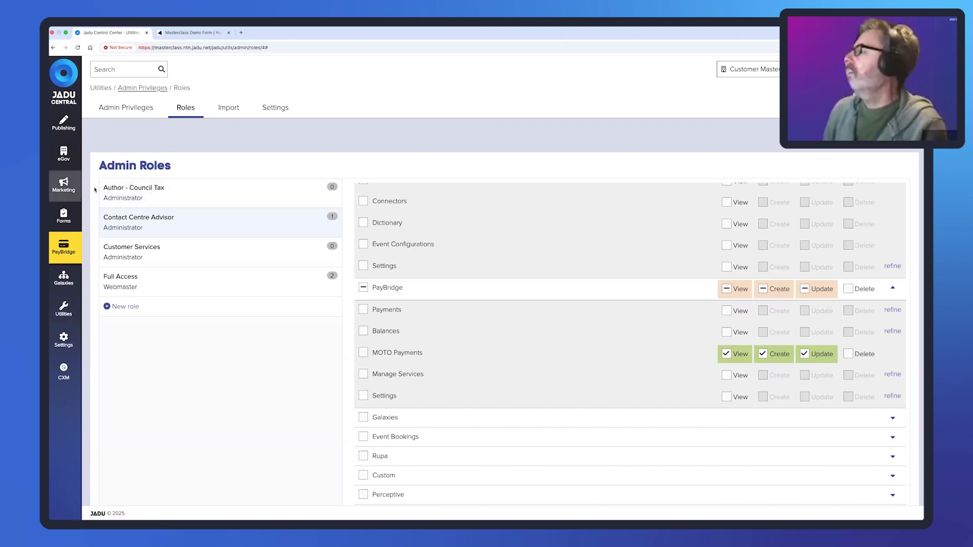
click(64, 217)
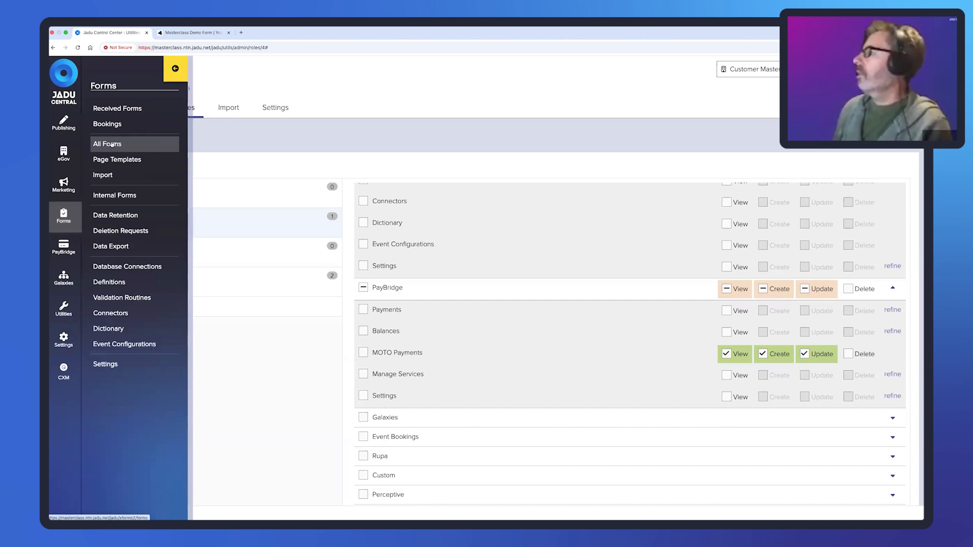
- From All Forms, open the Masterclass Demo Form's Manual Address page template for editing
click(139, 144)
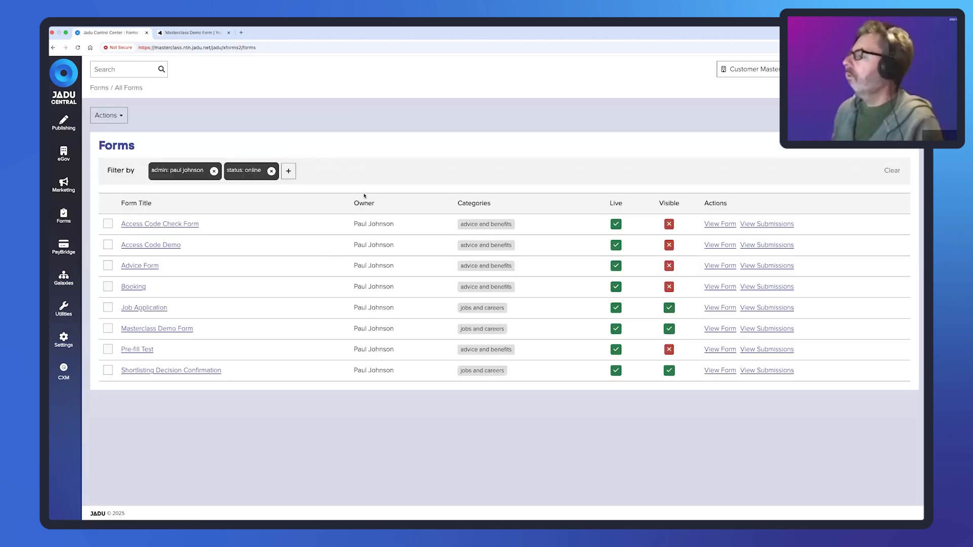
click(157, 329)
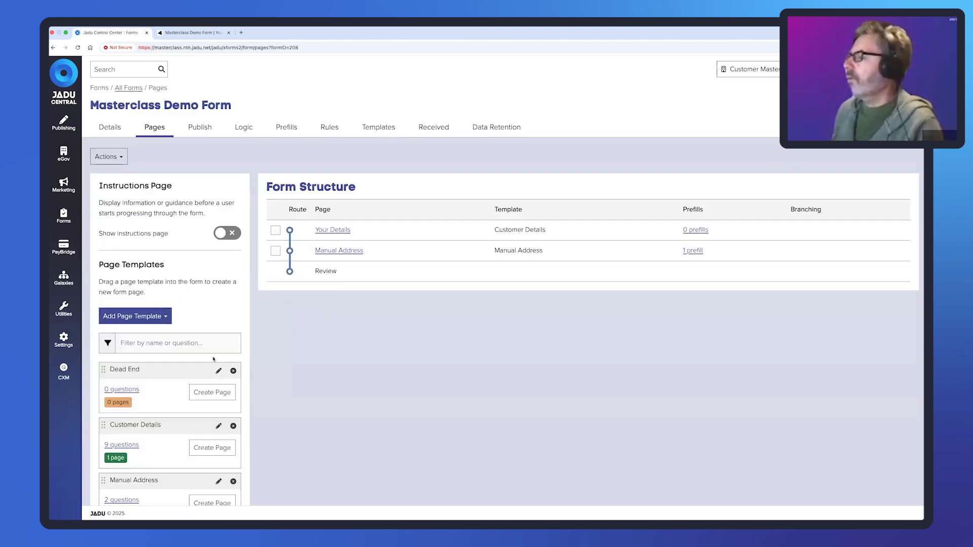
scroll(227, 360, down, 3)
click(219, 364)
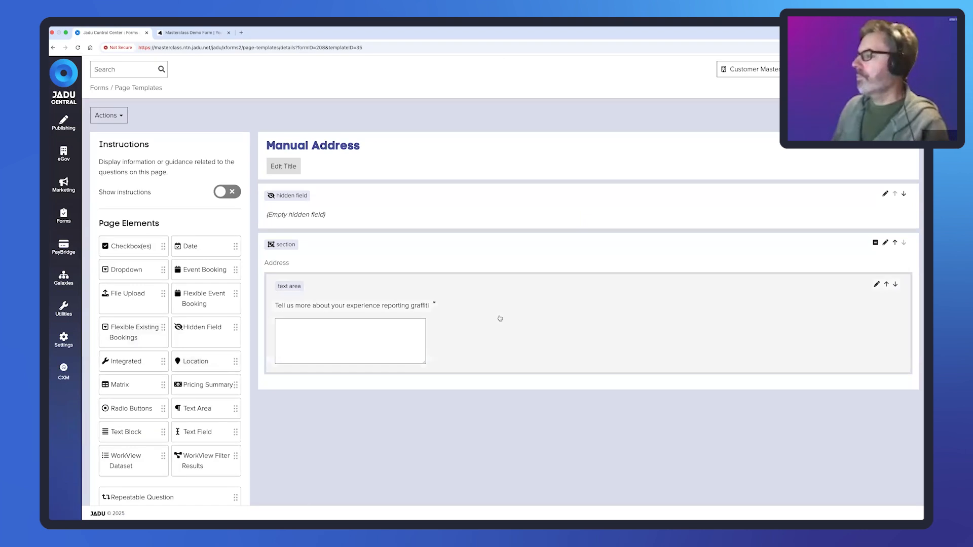
- Check the Address section, then add a new Section element placed inside Address
click(434, 254)
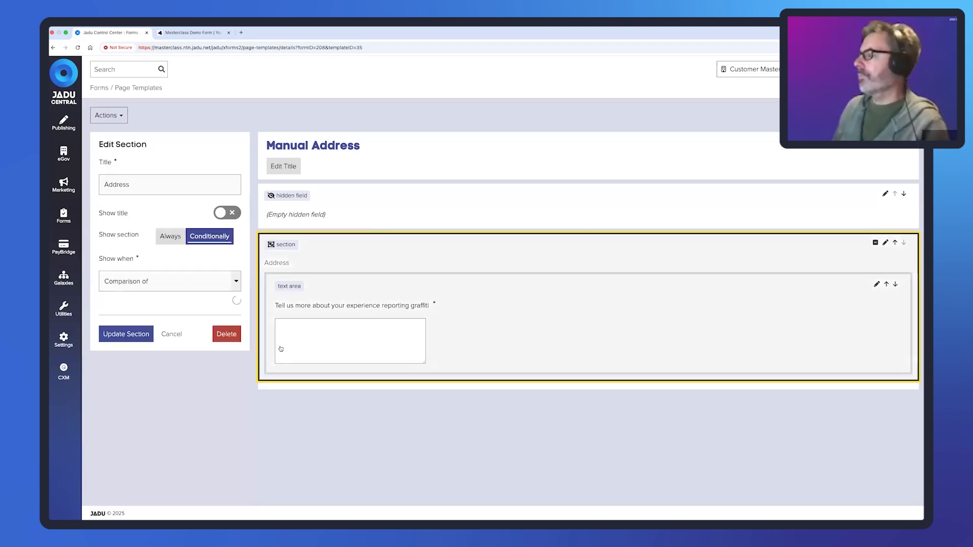
click(172, 397)
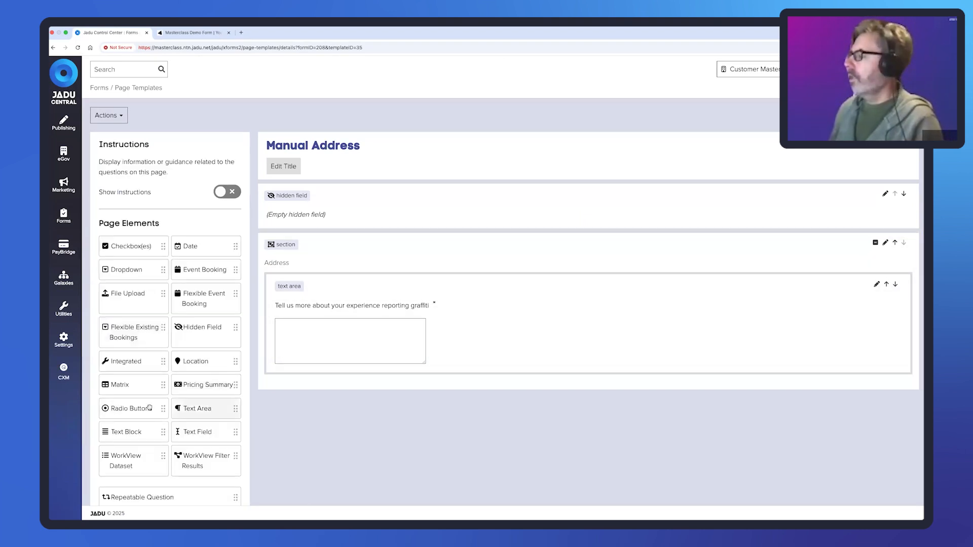
scroll(142, 387, down, 3)
click(142, 461)
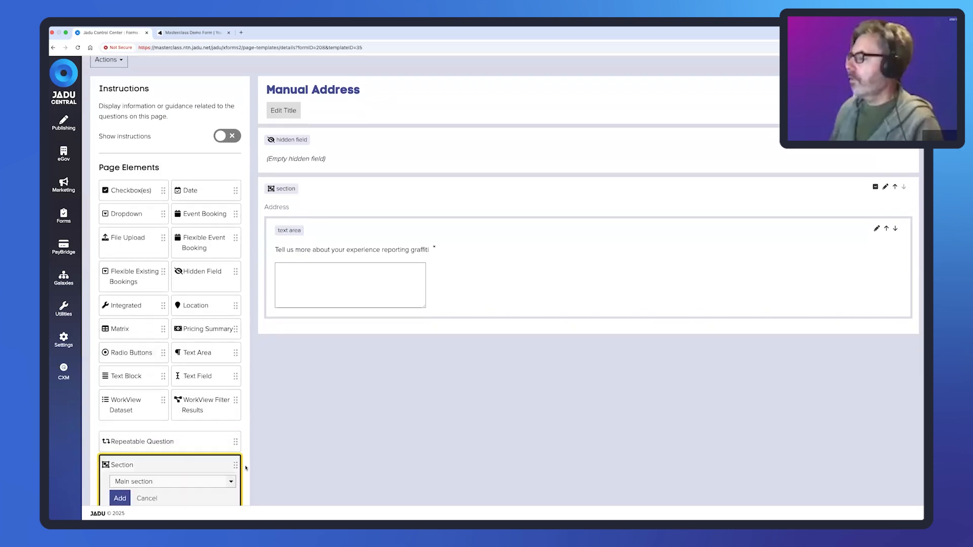
scroll(211, 424, down, 1)
click(166, 461)
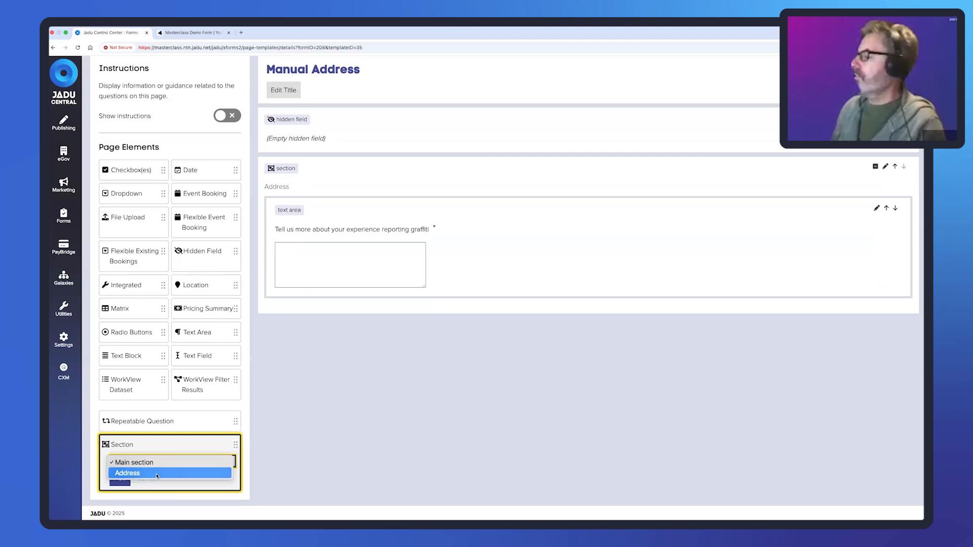
click(157, 473)
- Title the nested section 'Another section within a section' and set it to show conditionally
click(120, 482)
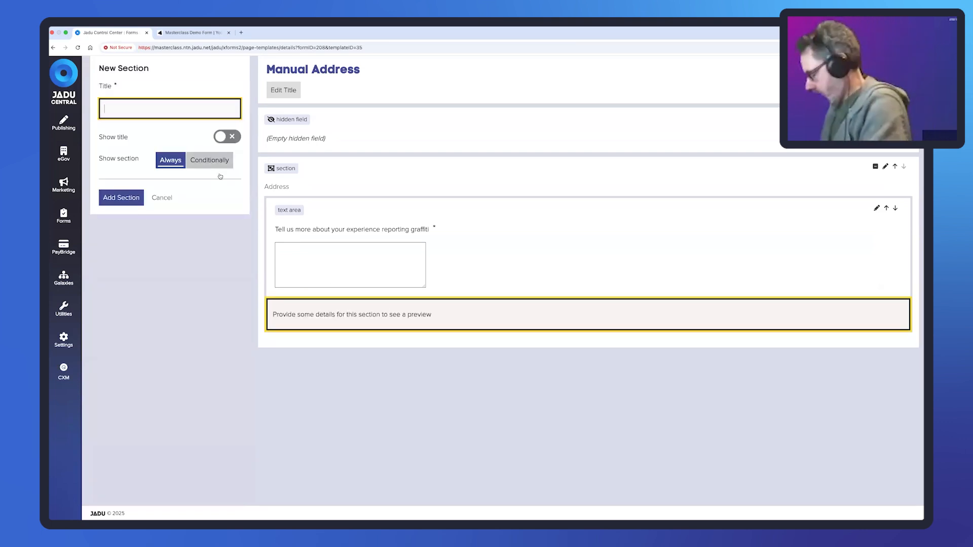
text(Another s)
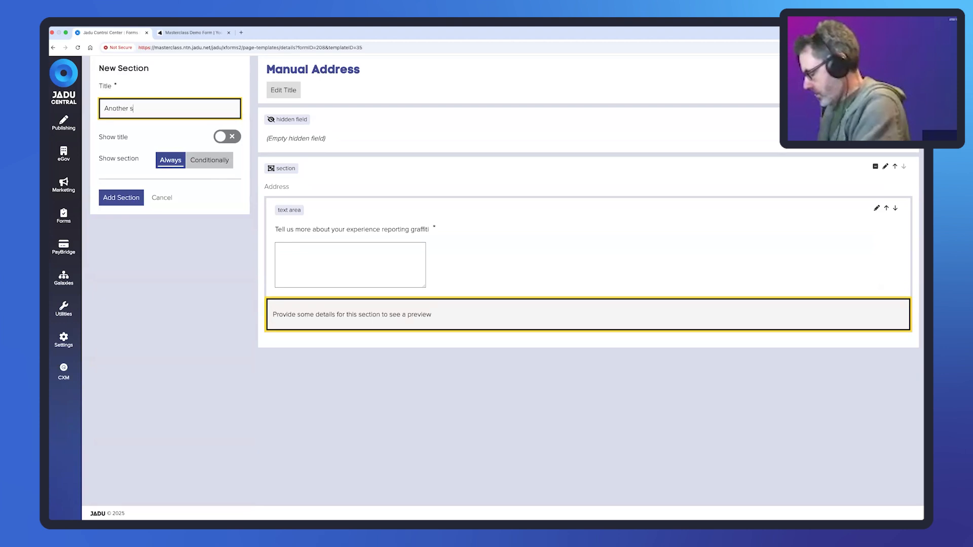
text(ection withi)
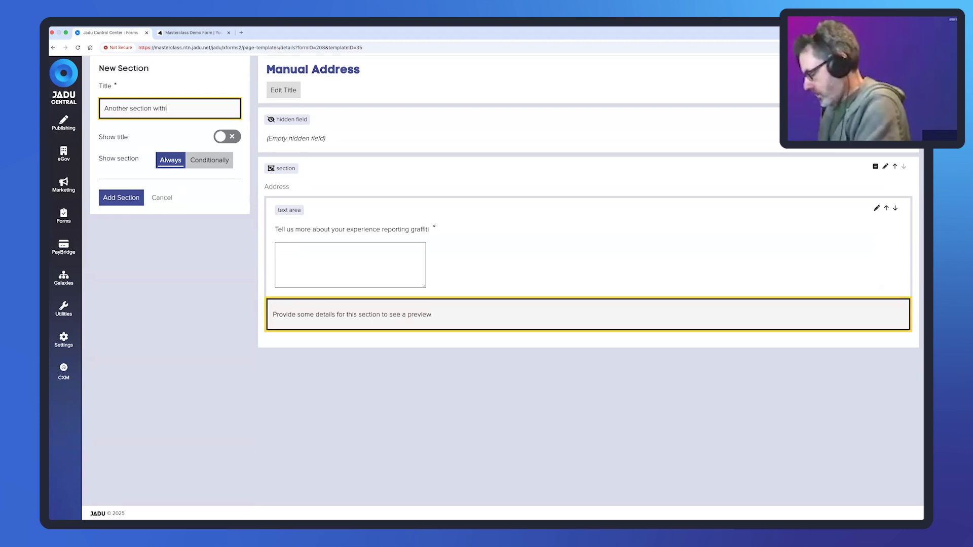
text(n a section)
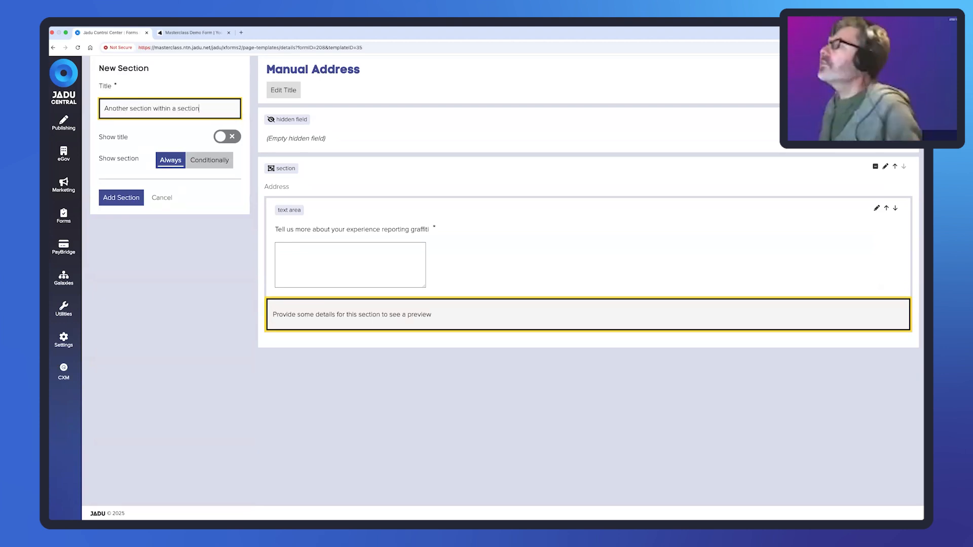
click(203, 161)
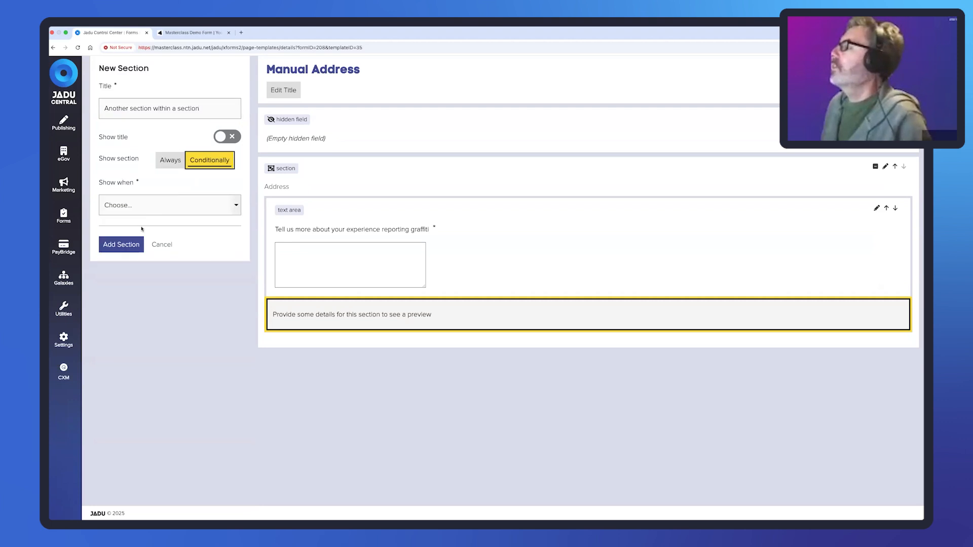
- Show the section only when the graffiti experience question is answered, and add it
click(159, 206)
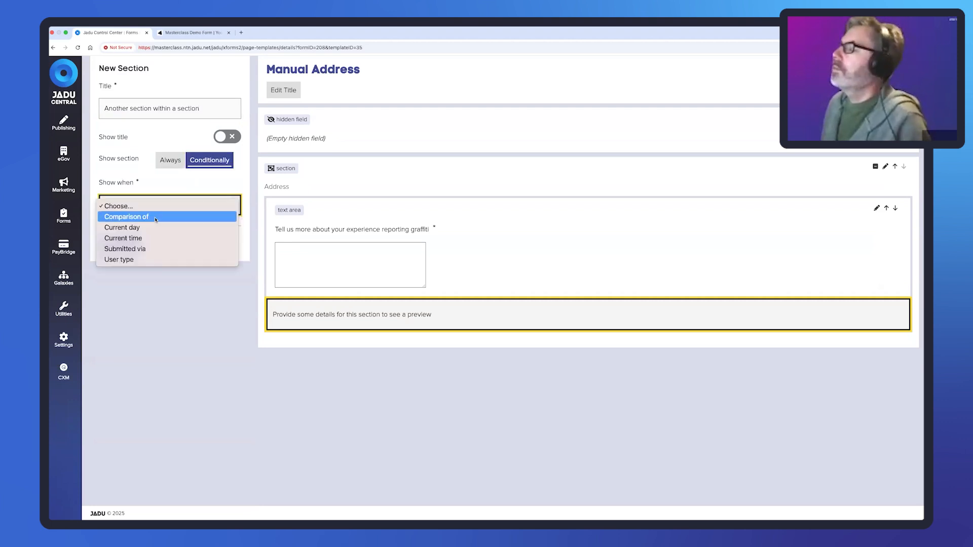
click(155, 216)
click(172, 232)
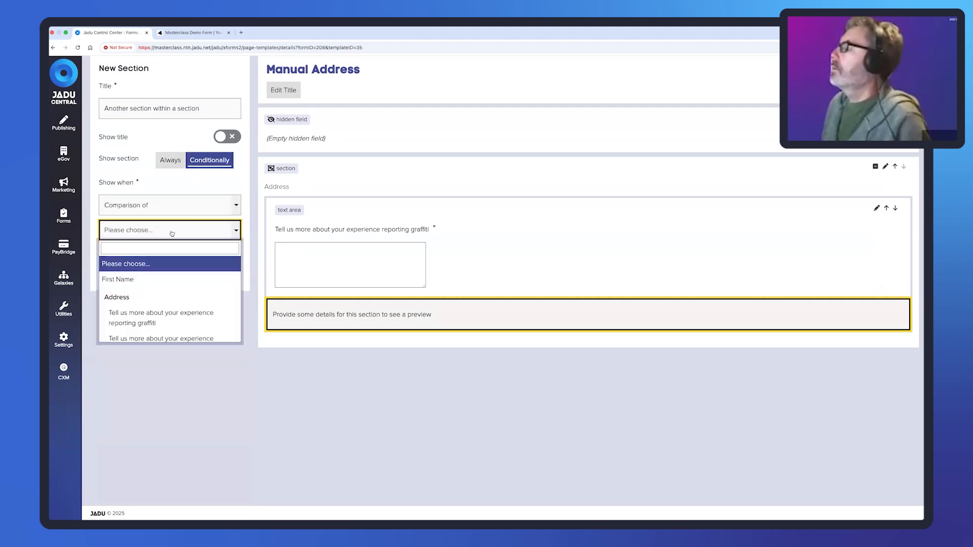
click(157, 318)
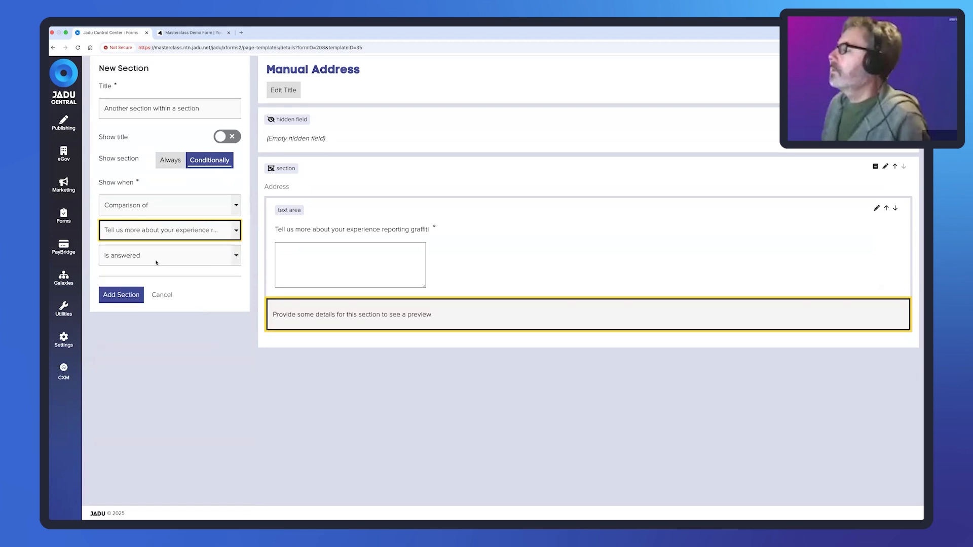
click(130, 299)
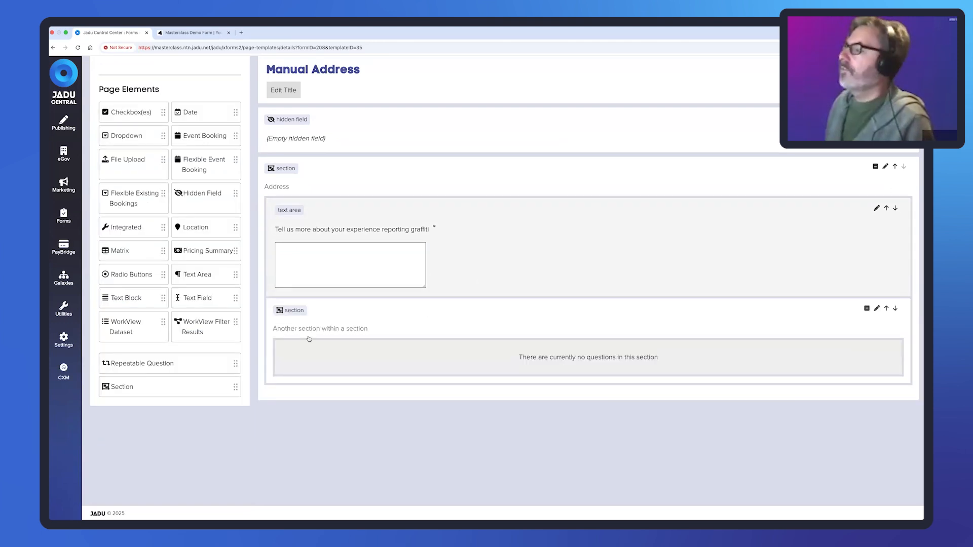
- Open 'Another section within a section' settings to review its graffiti-answered condition
click(375, 312)
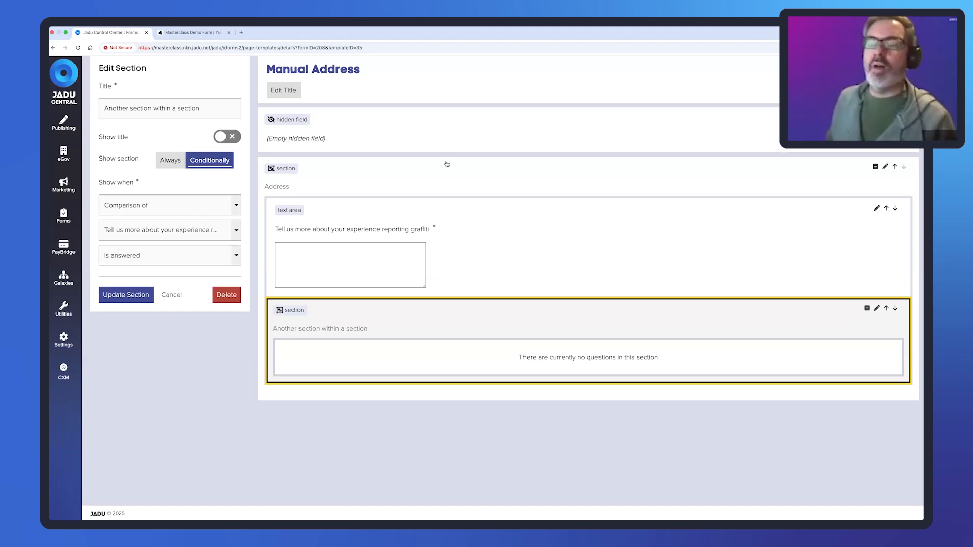
scroll(350, 109, up, 3)
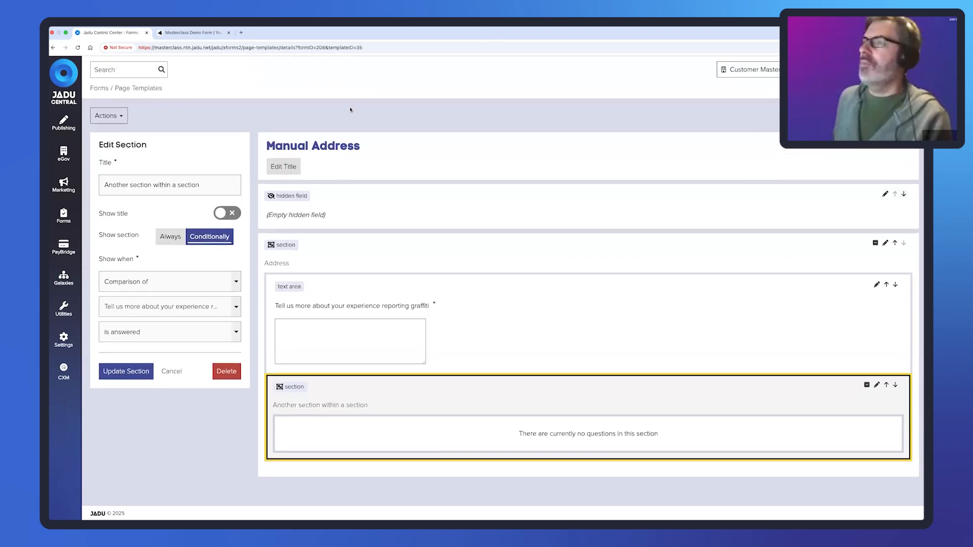